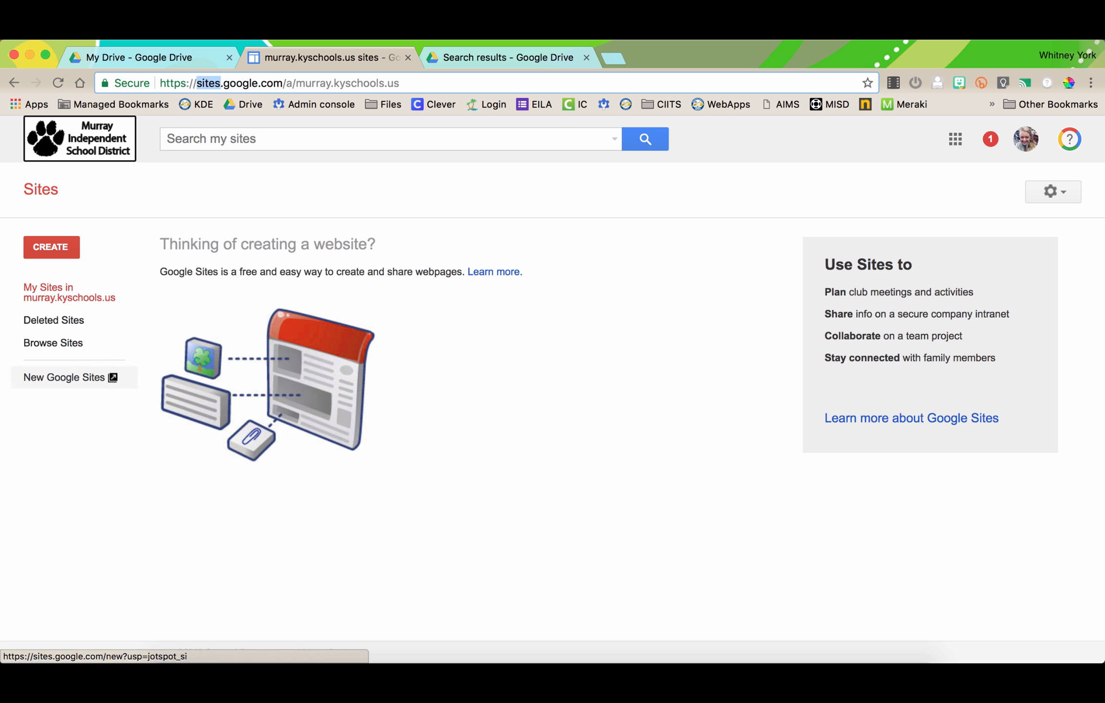
- Switch from classic Sites to the New Google Sites start page
click(64, 377)
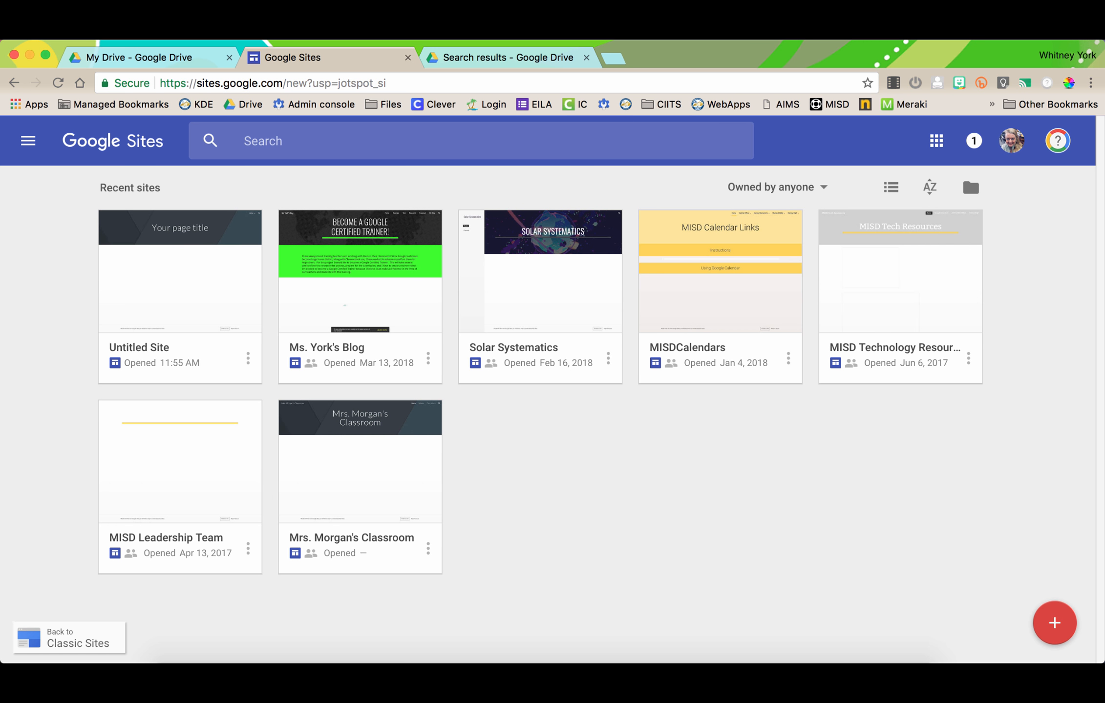
- Go back to the My Drive tab in Google Drive
click(139, 57)
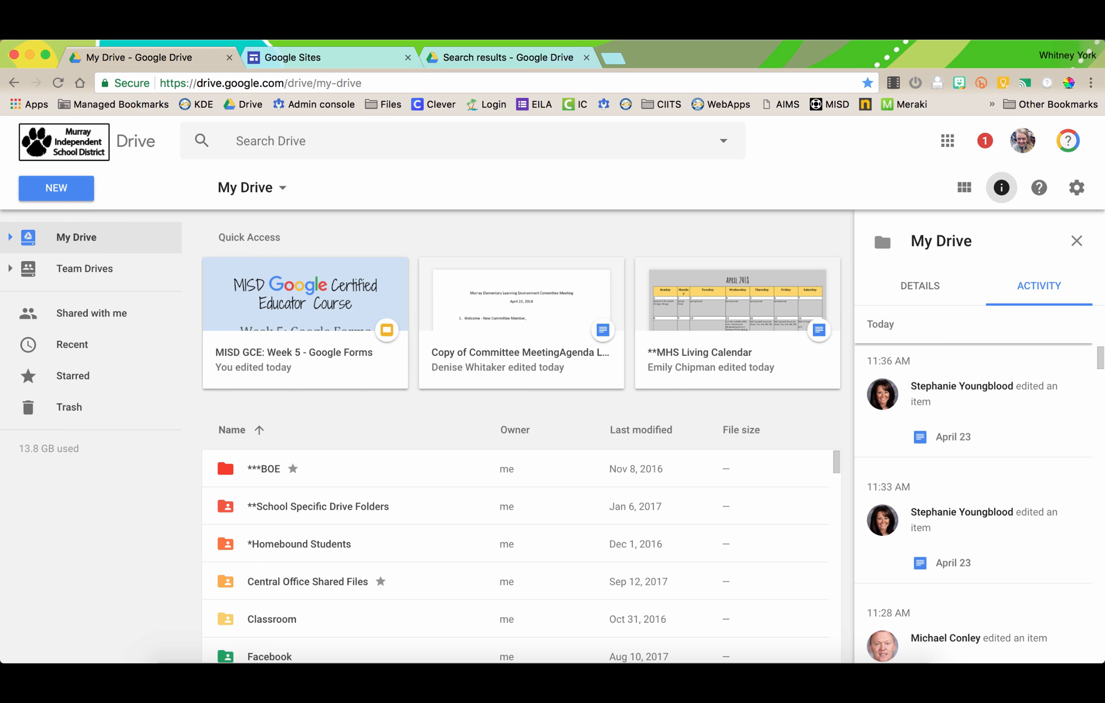
- Create a new blank Google Site, Untitled Site, from Drive's New > More menu
click(56, 188)
mouse_move(147, 401)
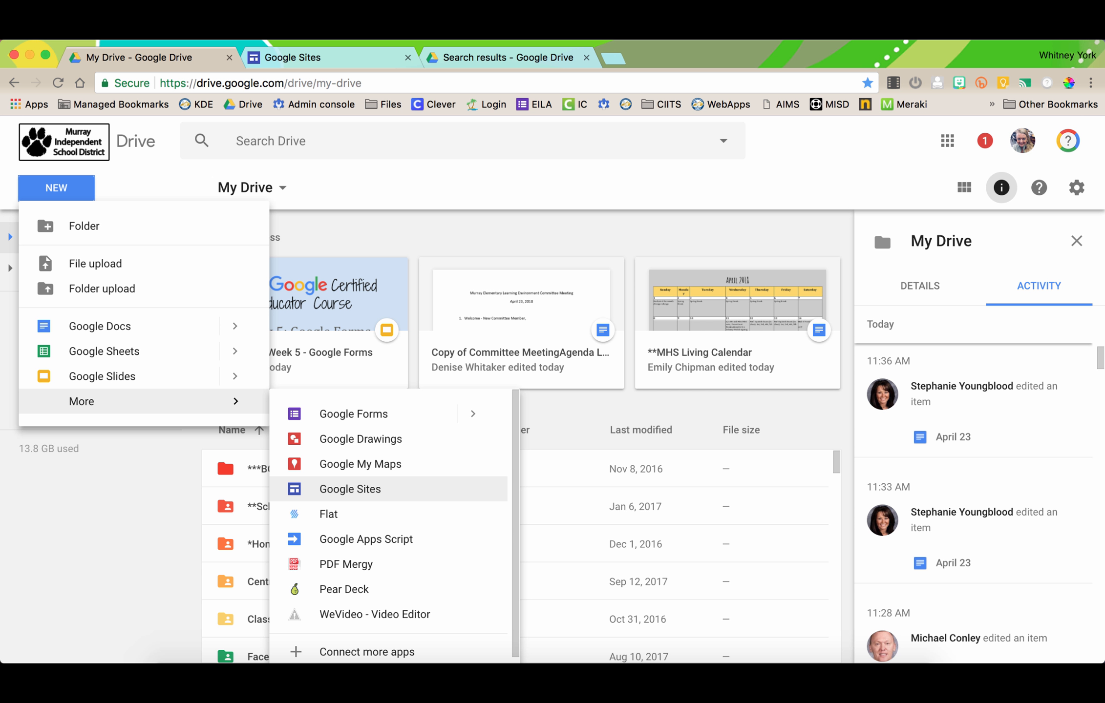
click(350, 489)
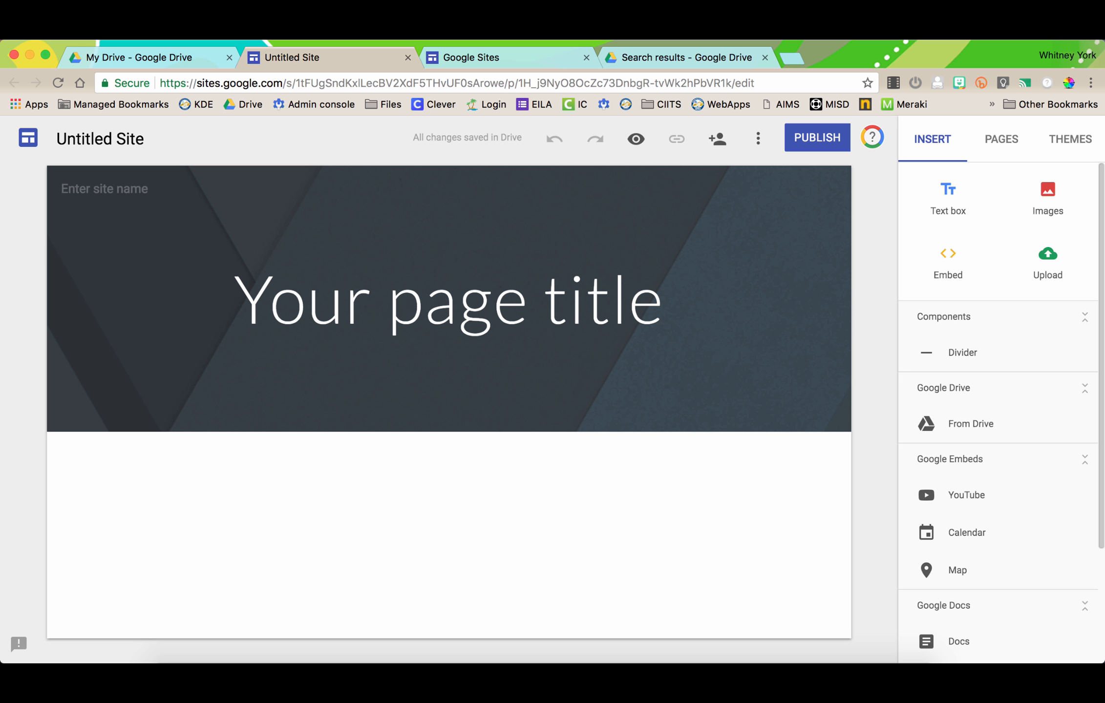
- Rename 'Untitled Site' to the teacher's name followed by 's Classroom Site'
click(229, 142)
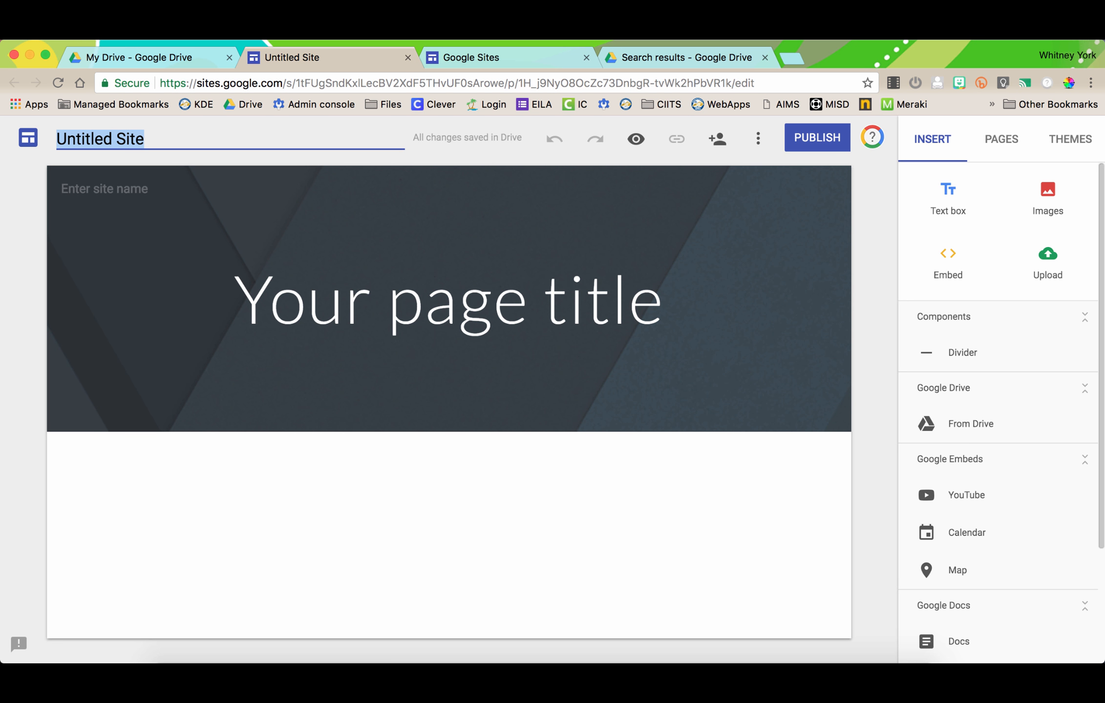
text(Ms. York)
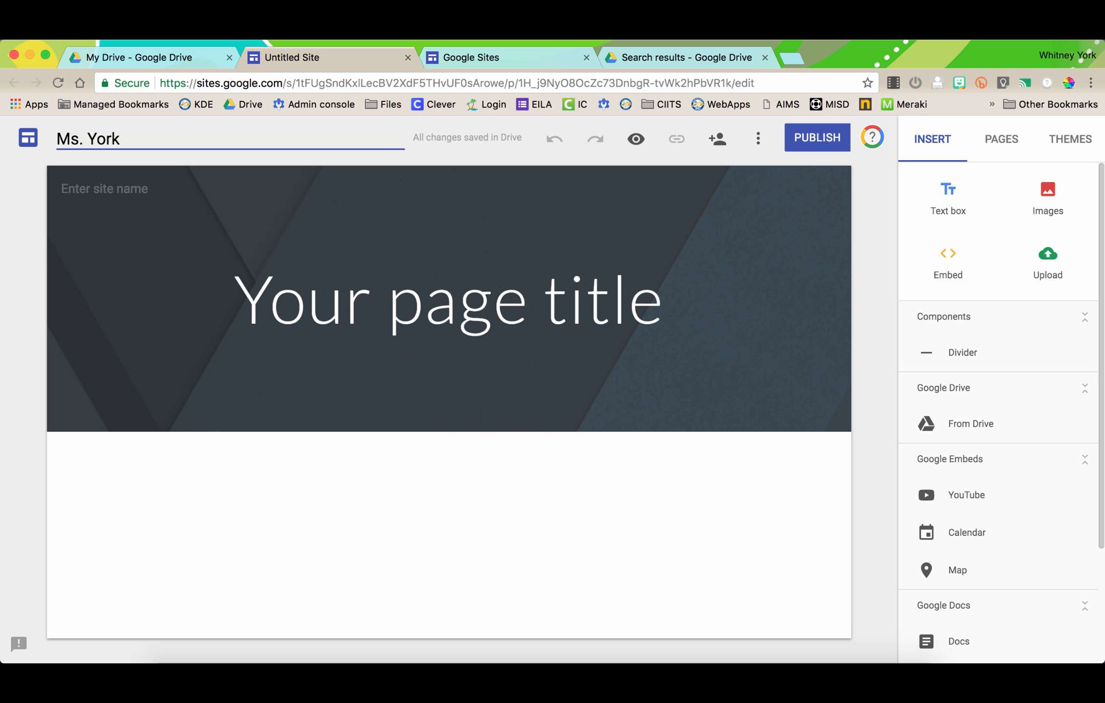
key(BackSpace)
text('s Classroom Site)
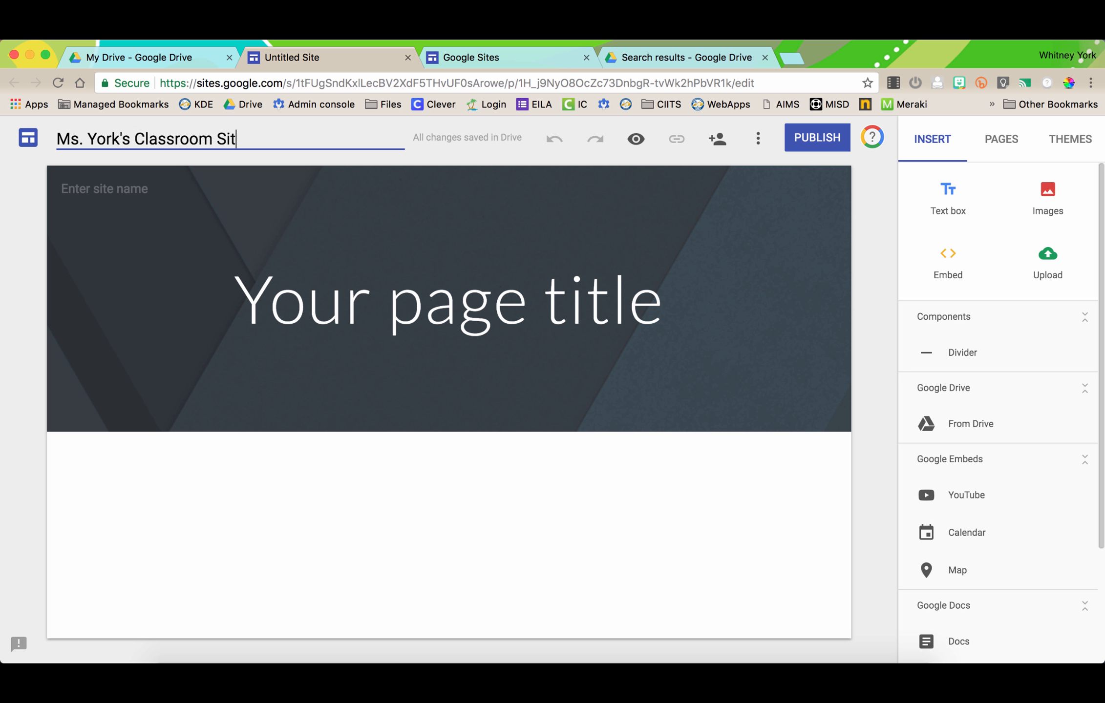
key(Return)
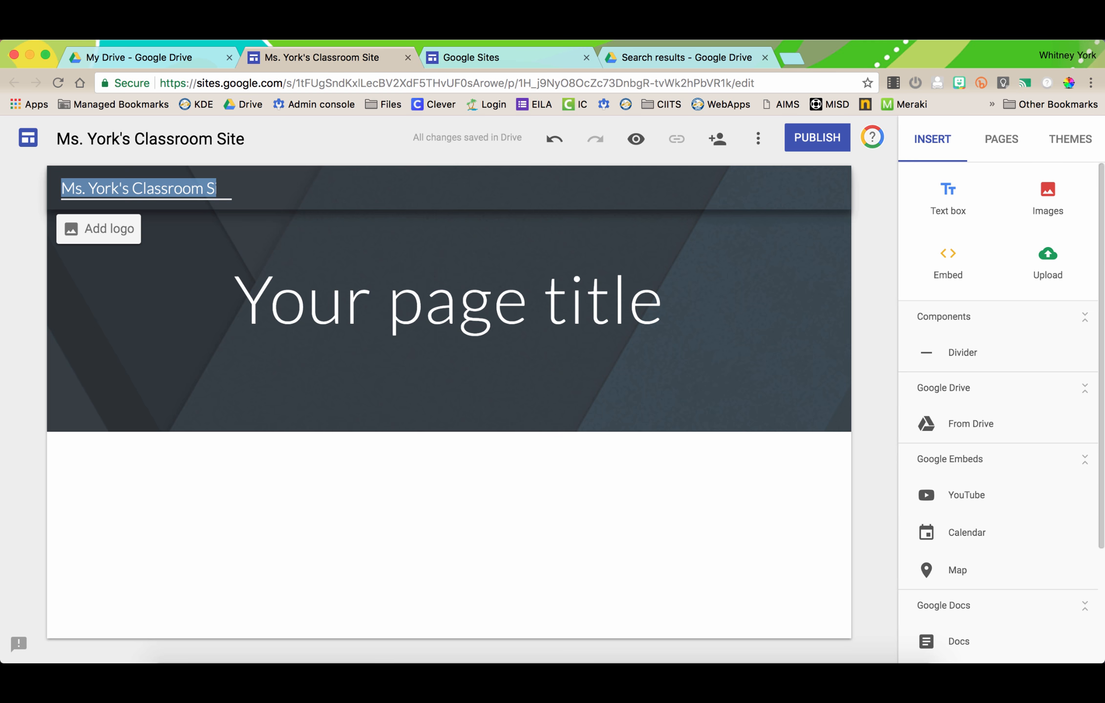
- Replace the header's 'Your page title' with the teacher's name followed by 's Classroom!'
click(448, 299)
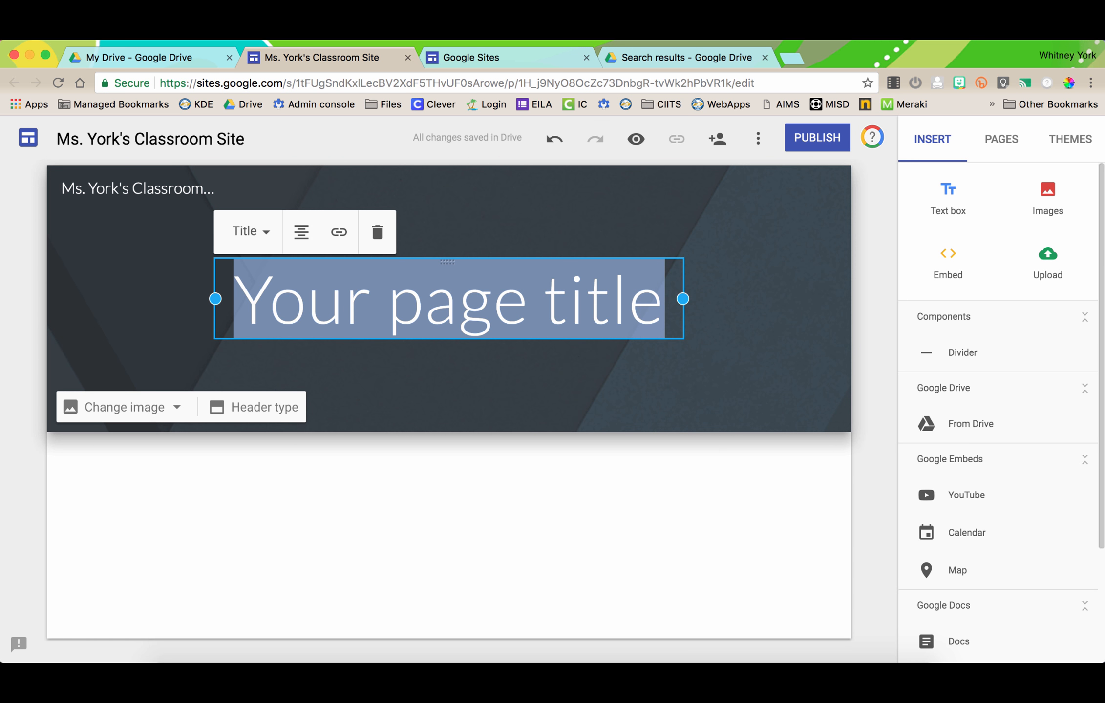
text(Ms. Yo)
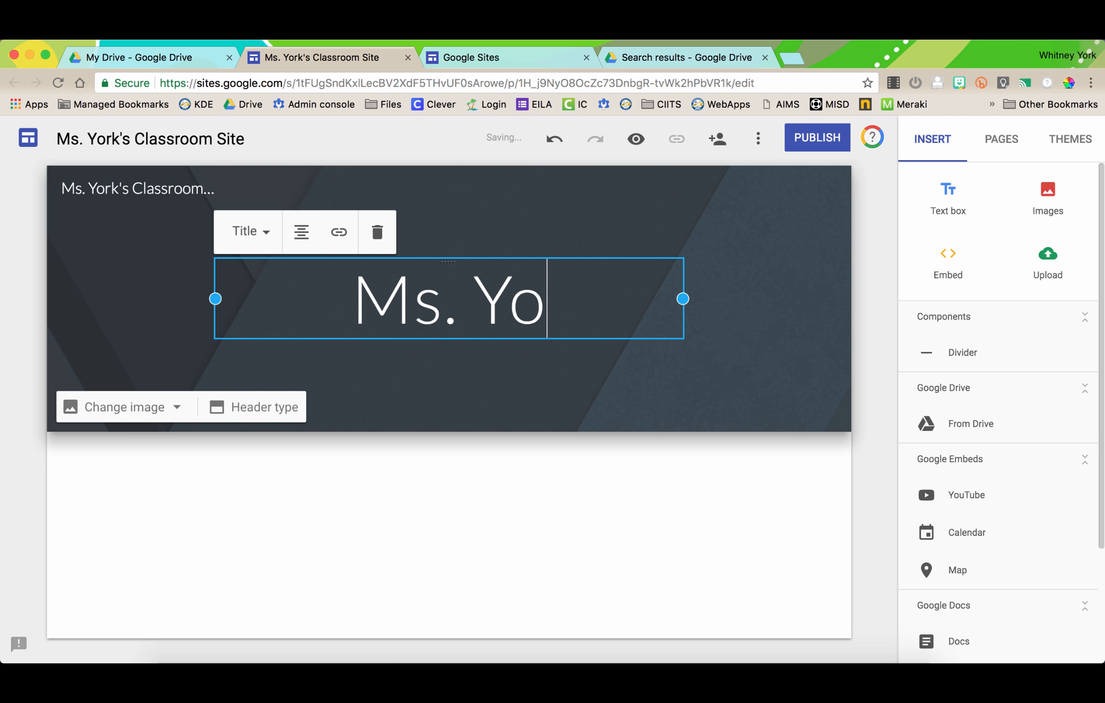
text(rk's Classroom!)
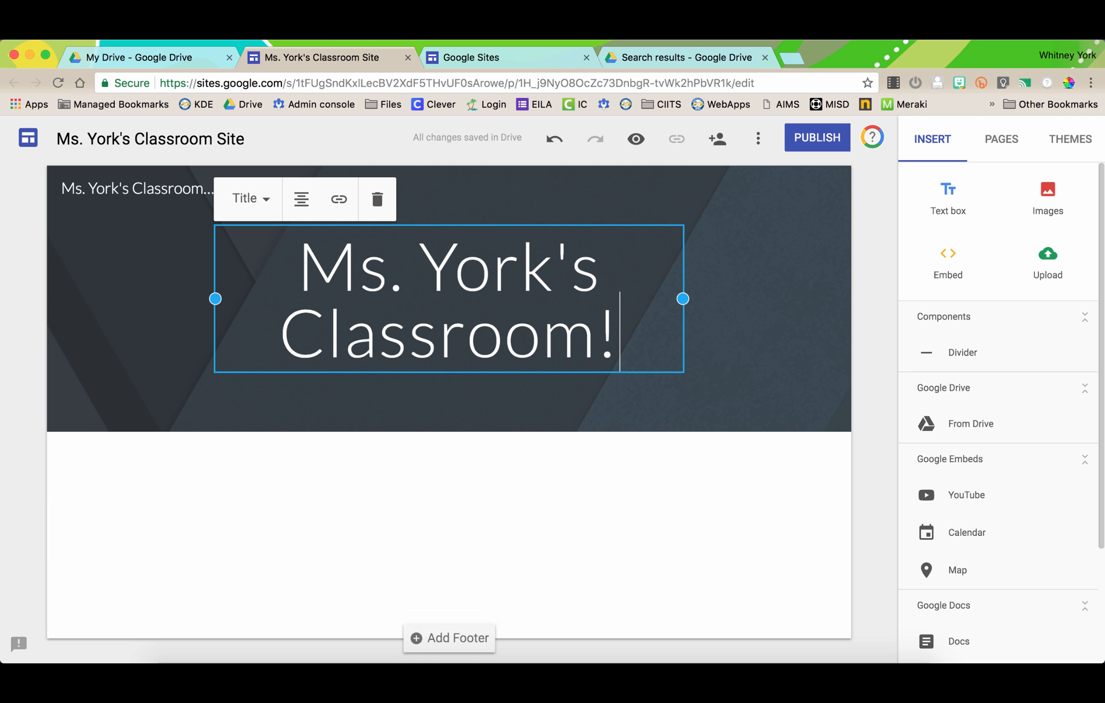
click(23, 293)
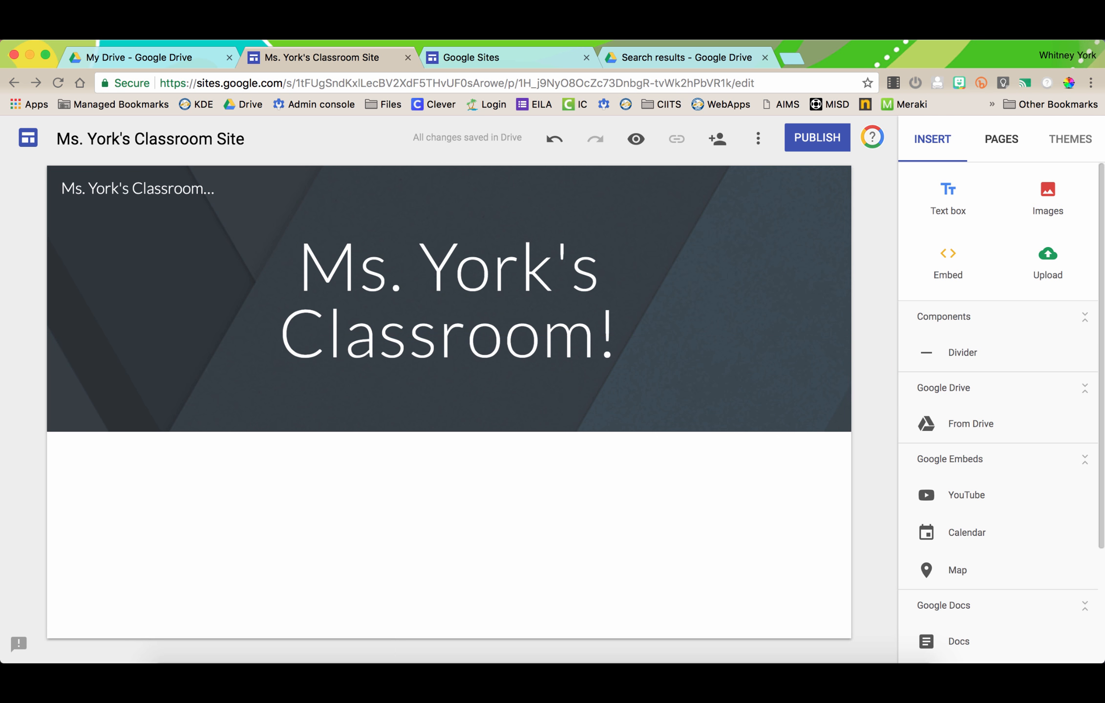
- Show the Pages panel, glancing at Insert and Themes, and view Home's properties unchanged
click(1001, 139)
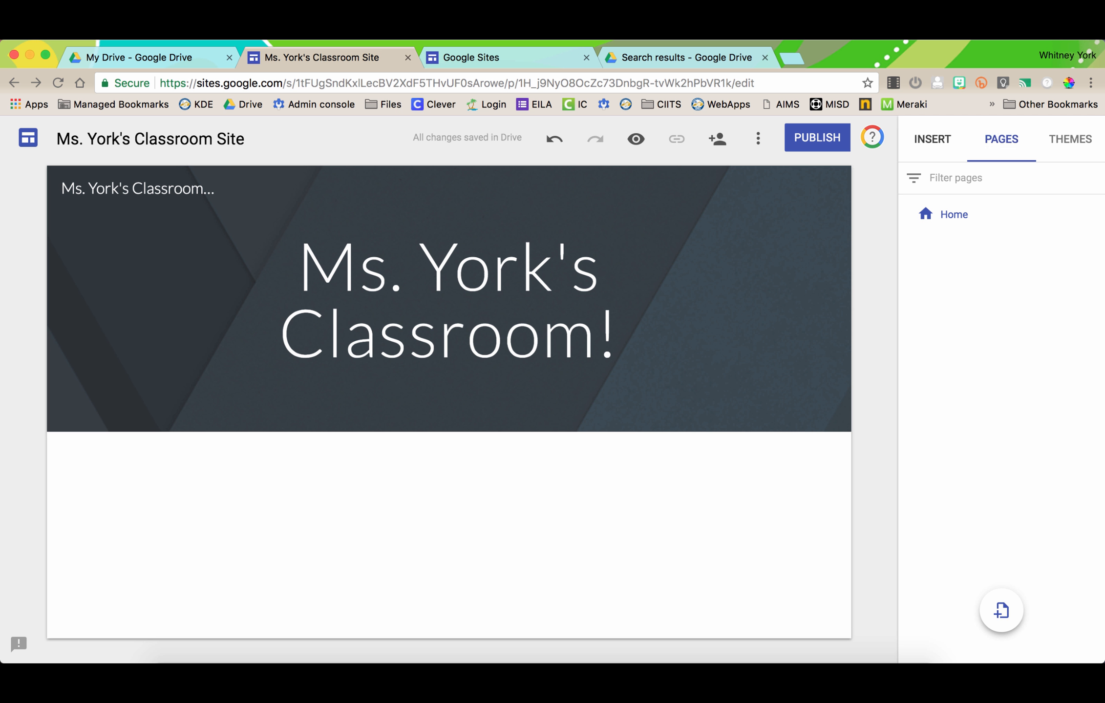
click(932, 139)
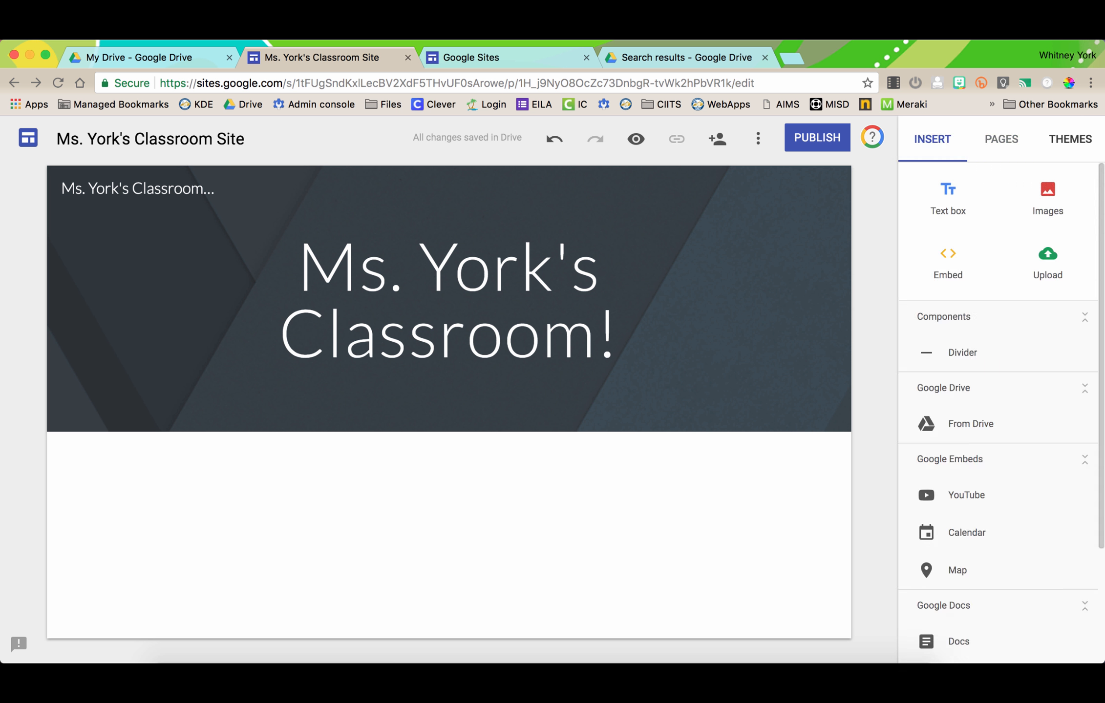
click(1070, 139)
click(1001, 139)
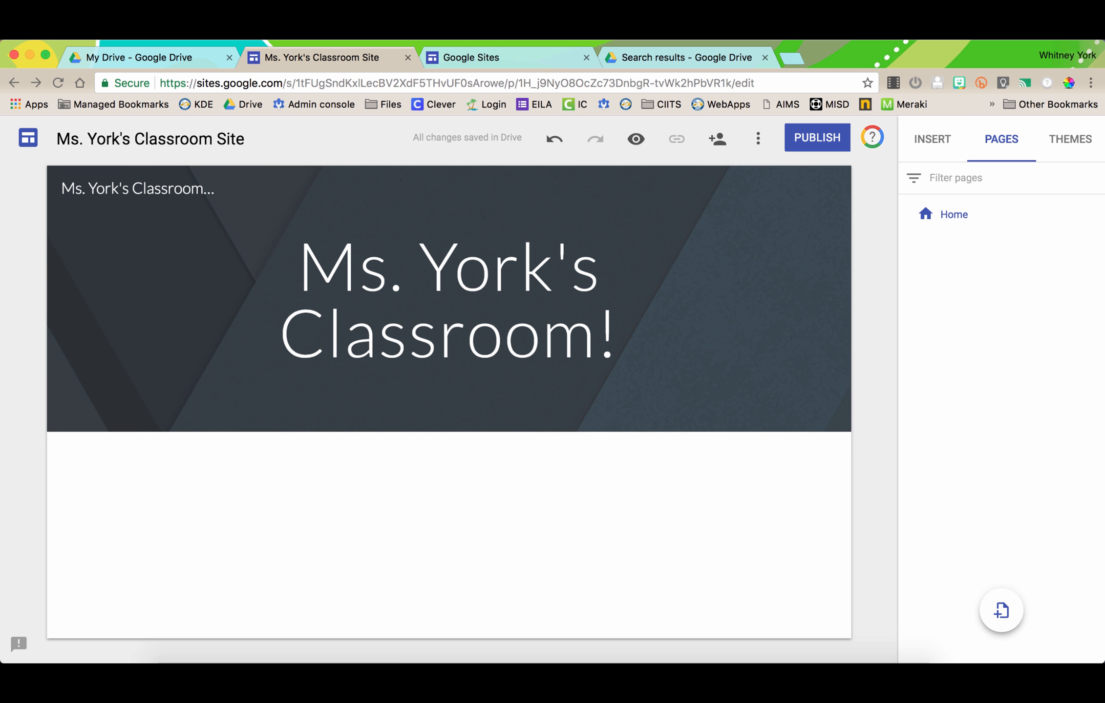
click(1093, 213)
click(1014, 261)
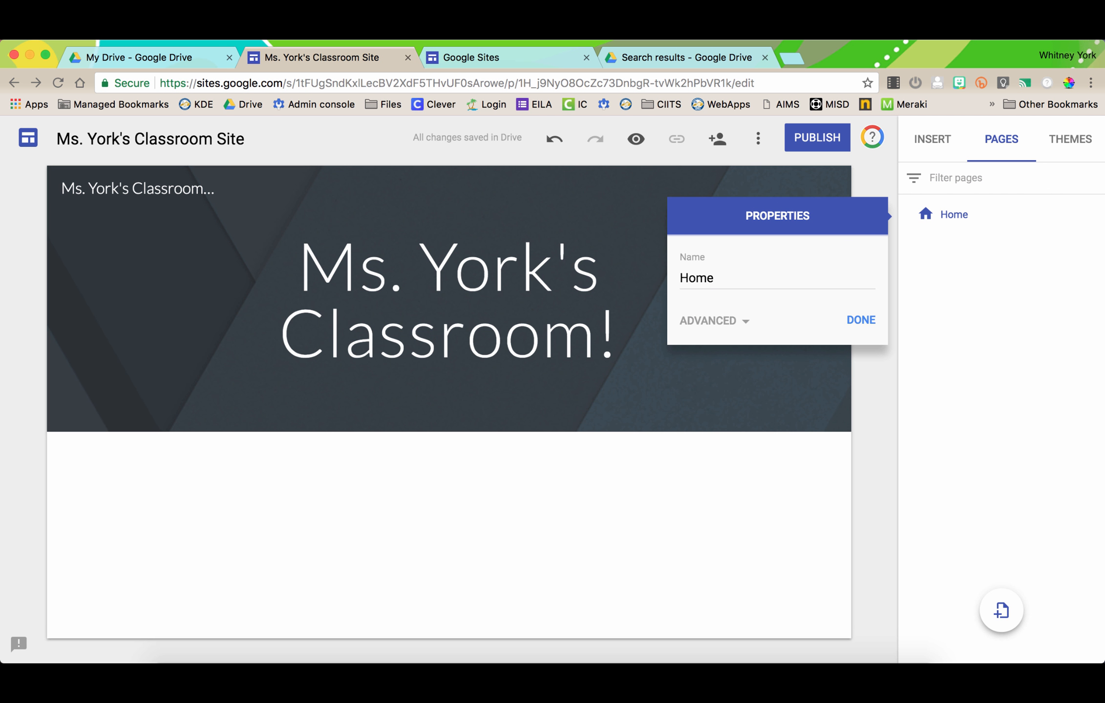
click(861, 320)
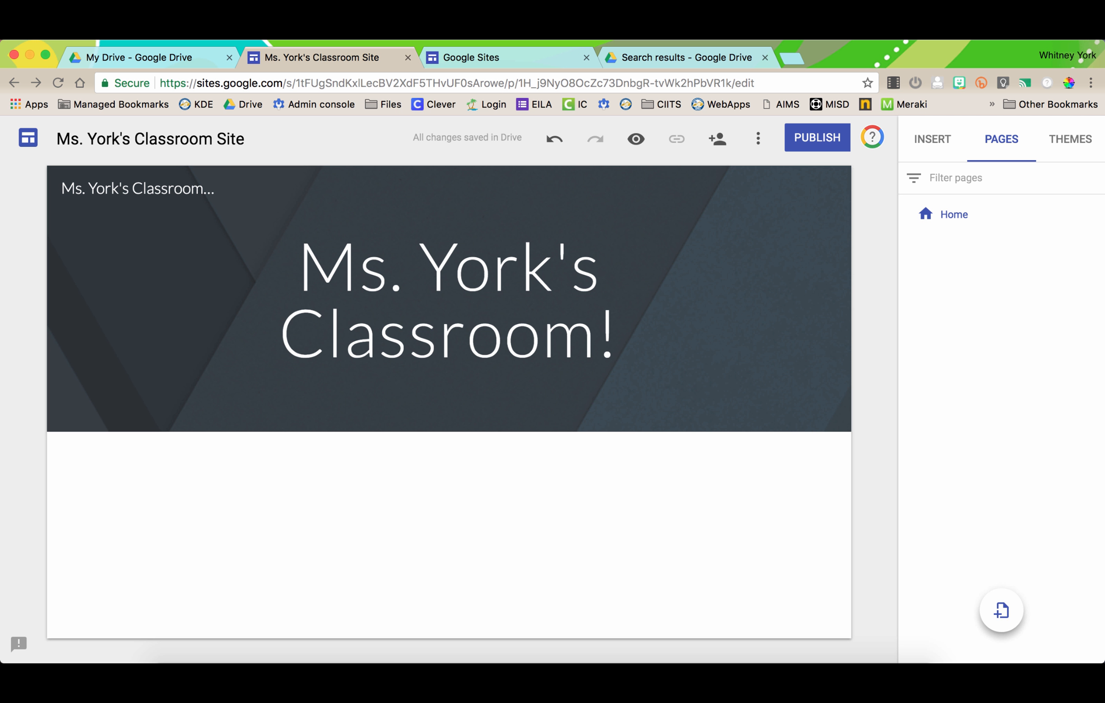
- Create an 'About Me' page, then a 'Class Information' page
click(1000, 610)
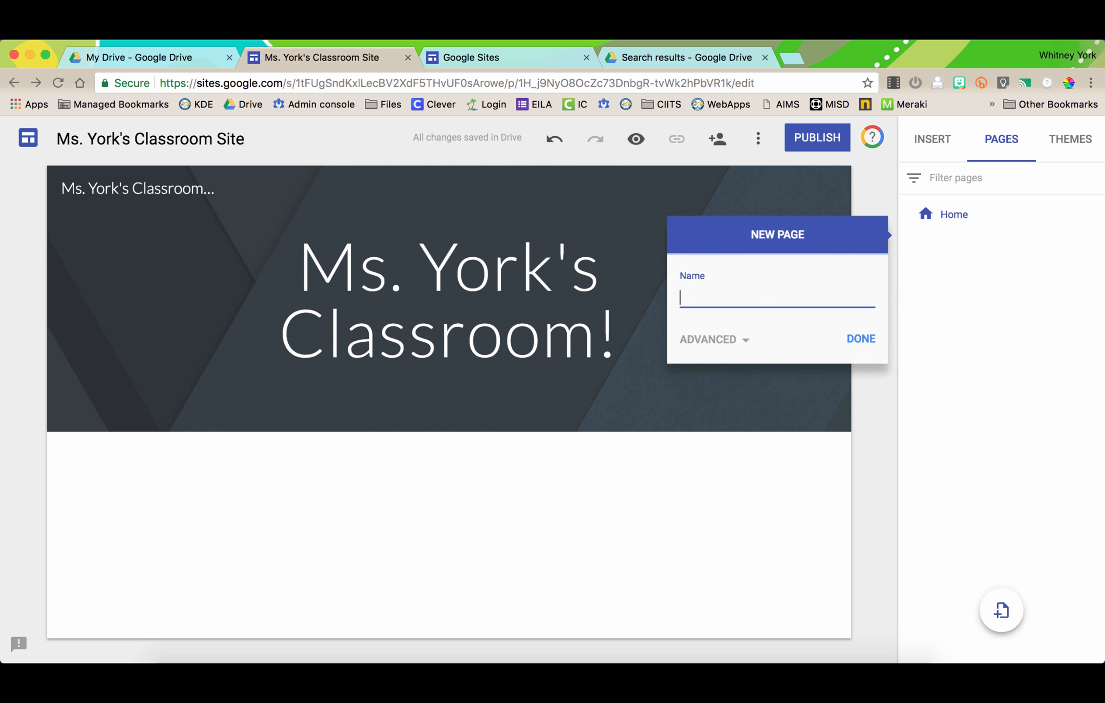
text(About Me)
key(Return)
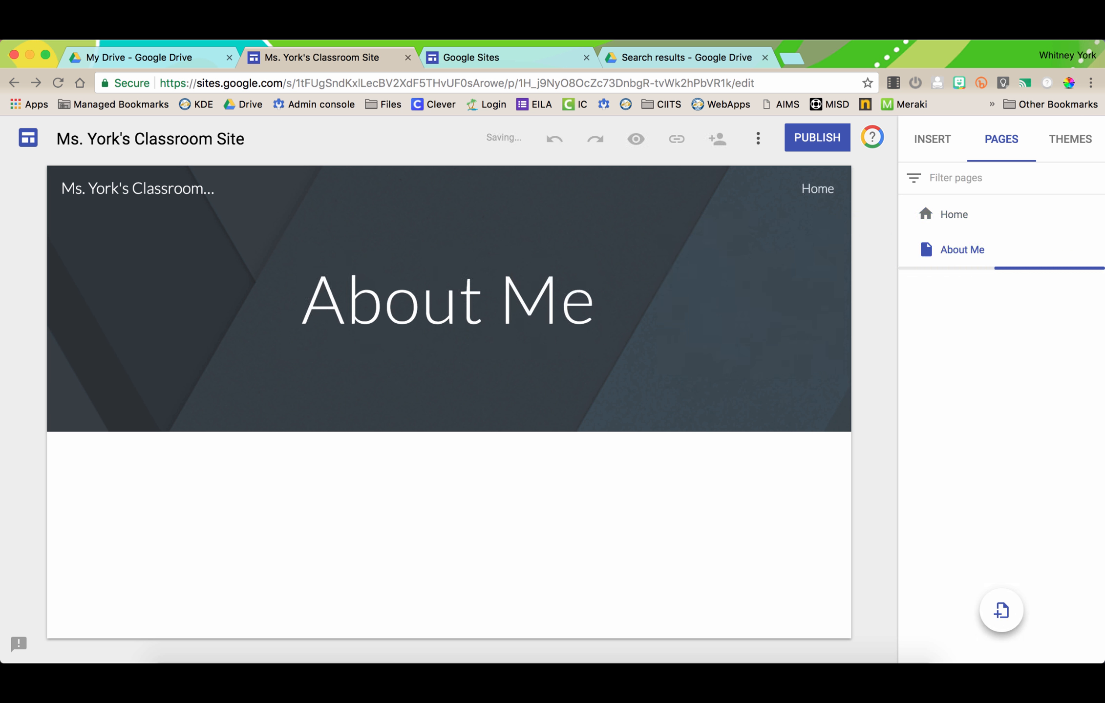
click(1001, 610)
text(Clas)
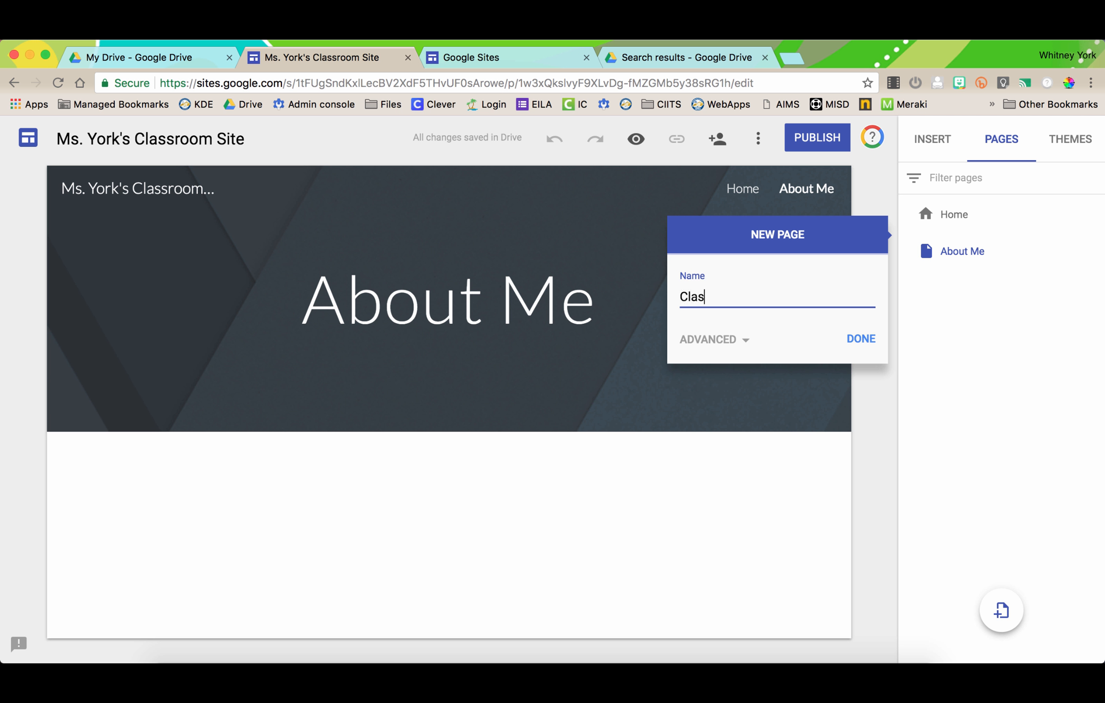
text(s Information)
key(Return)
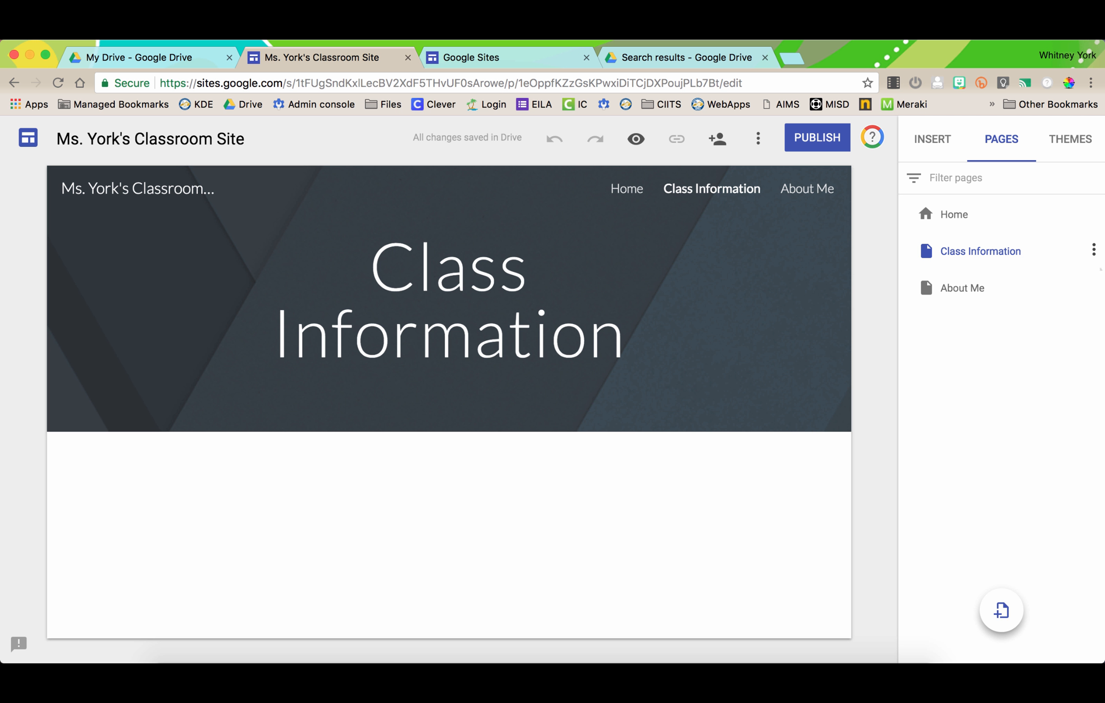
- Add an '8th Grade' subpage under Class Information and return to the Home page
click(1093, 249)
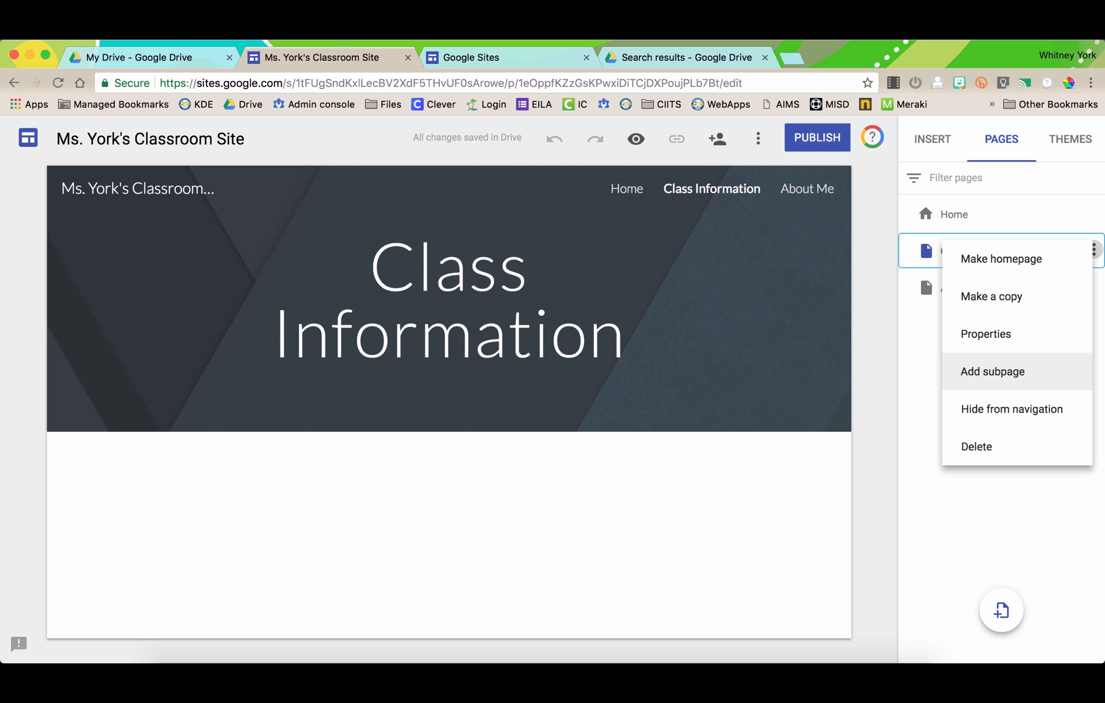
click(992, 371)
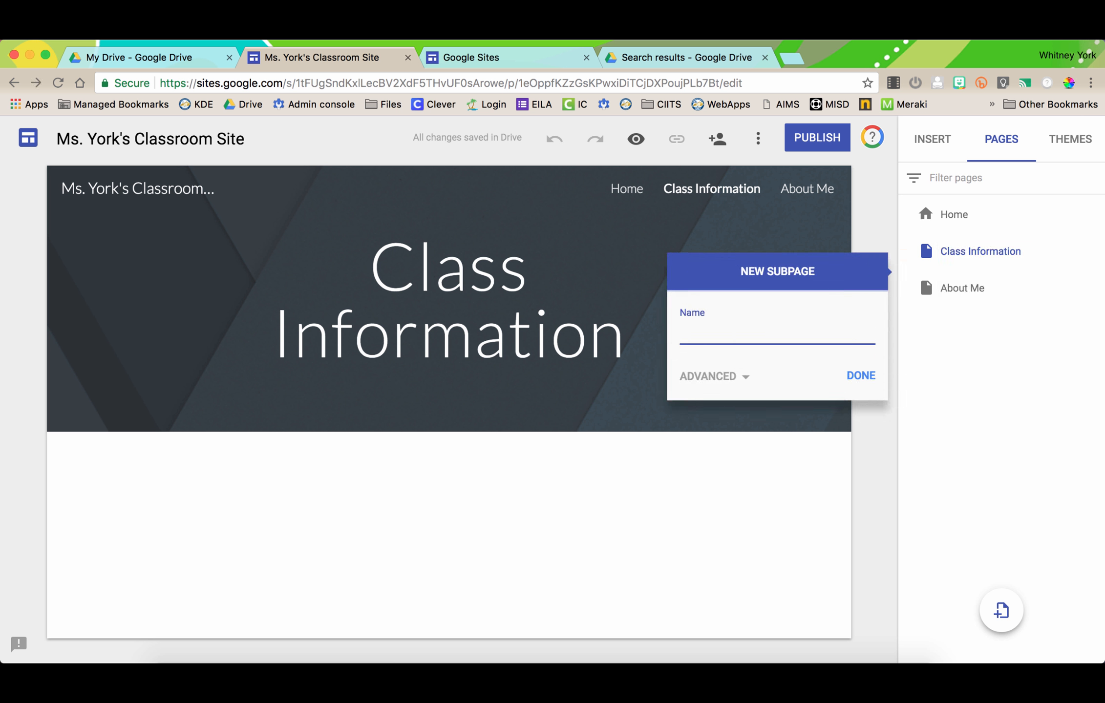
text(8th Grade)
key(Return)
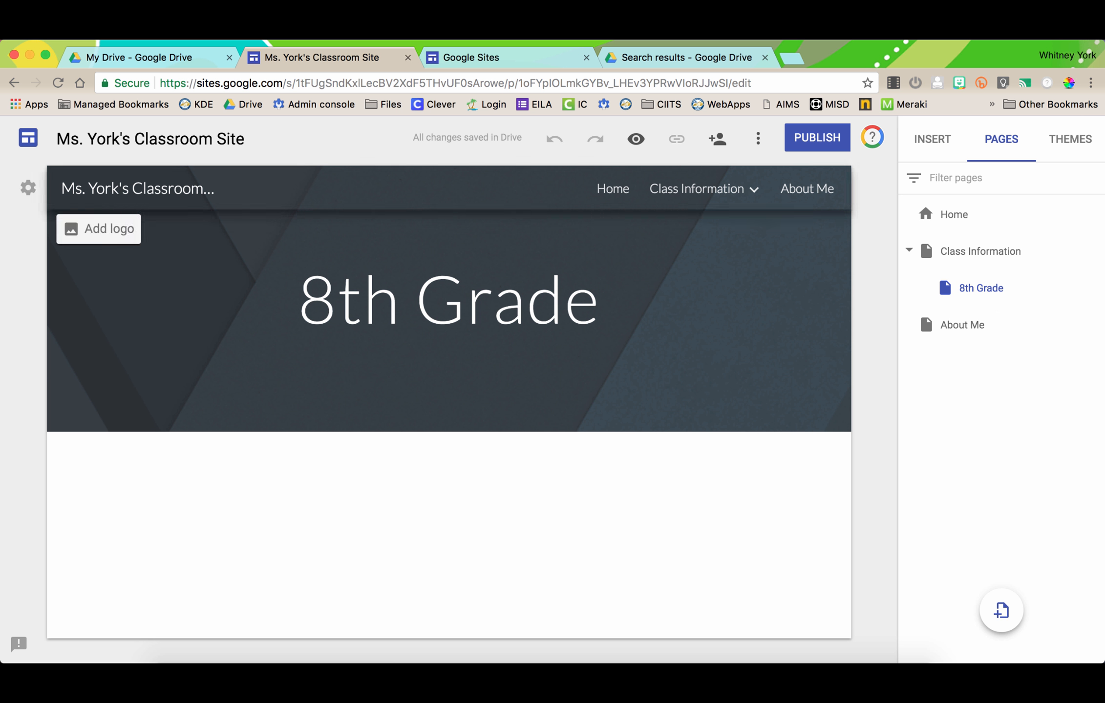
mouse_move(704, 189)
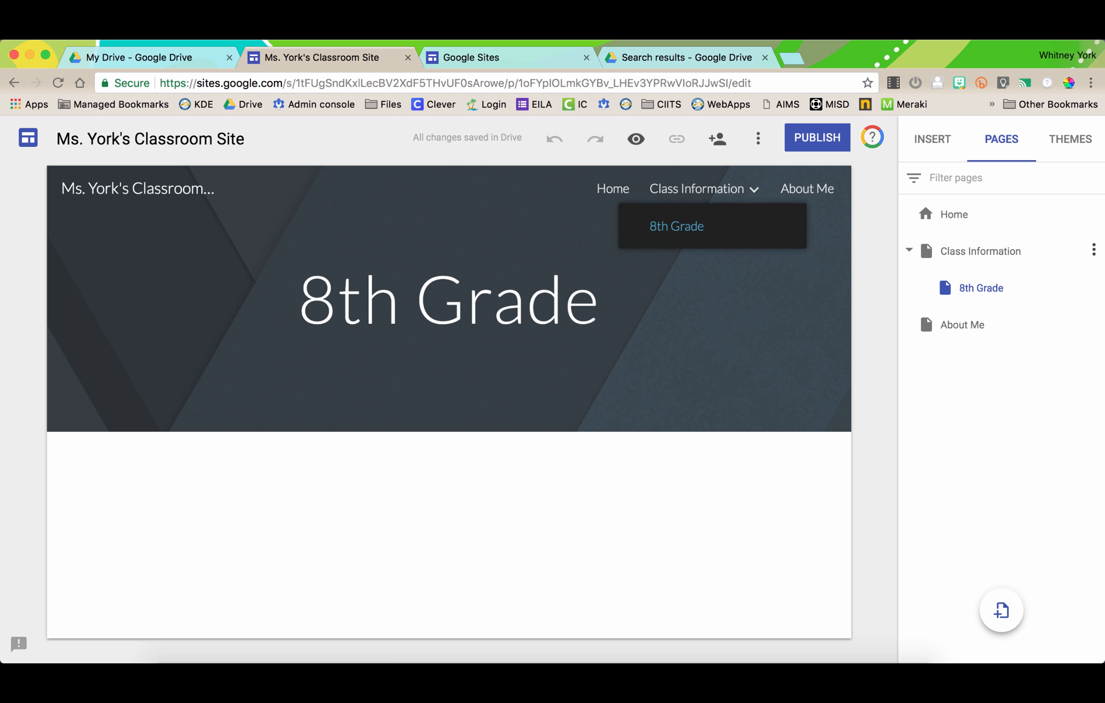
click(996, 220)
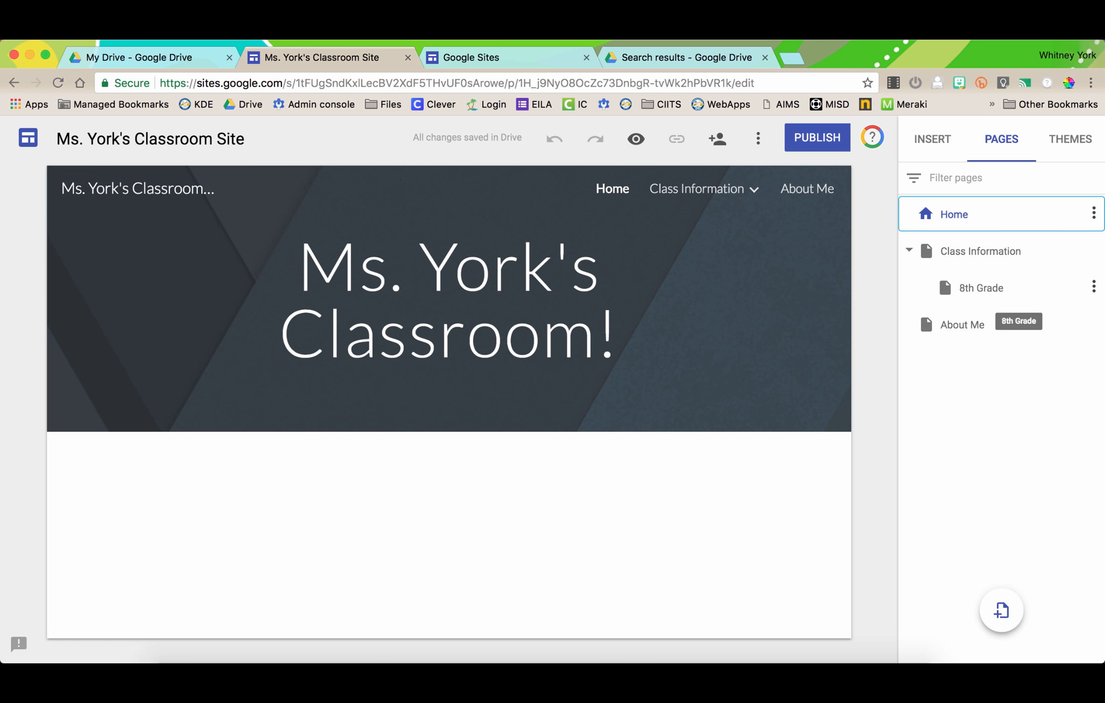
- Create a new page named '7th Grade'
mouse_move(737, 190)
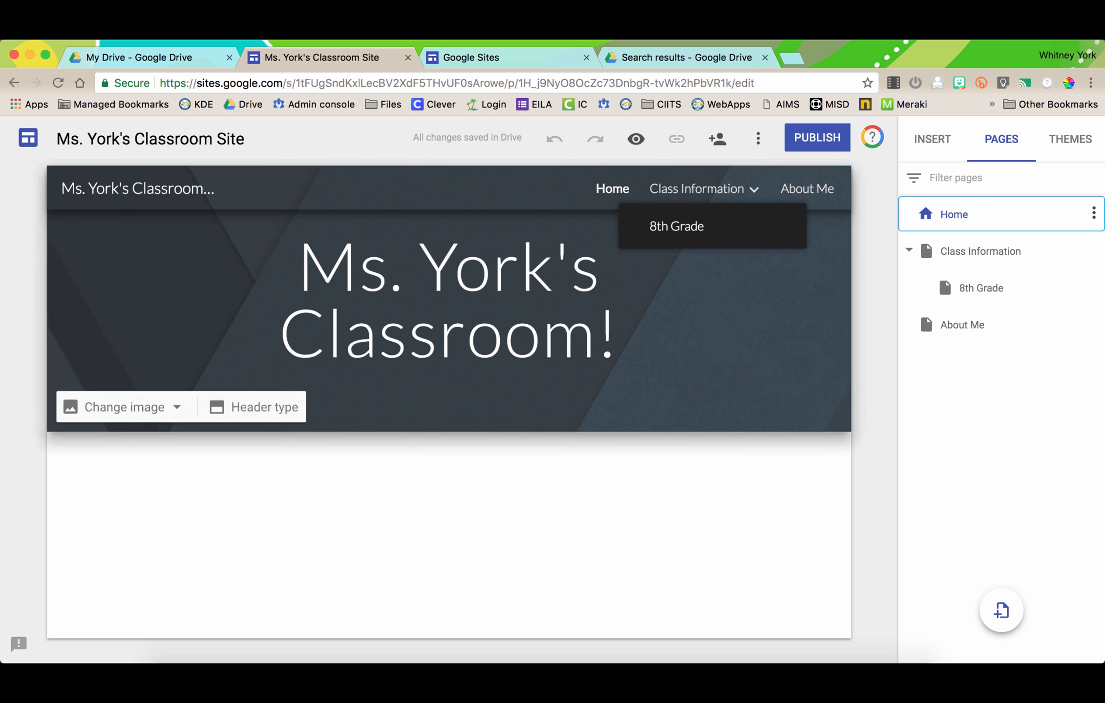
click(1001, 611)
text(7t)
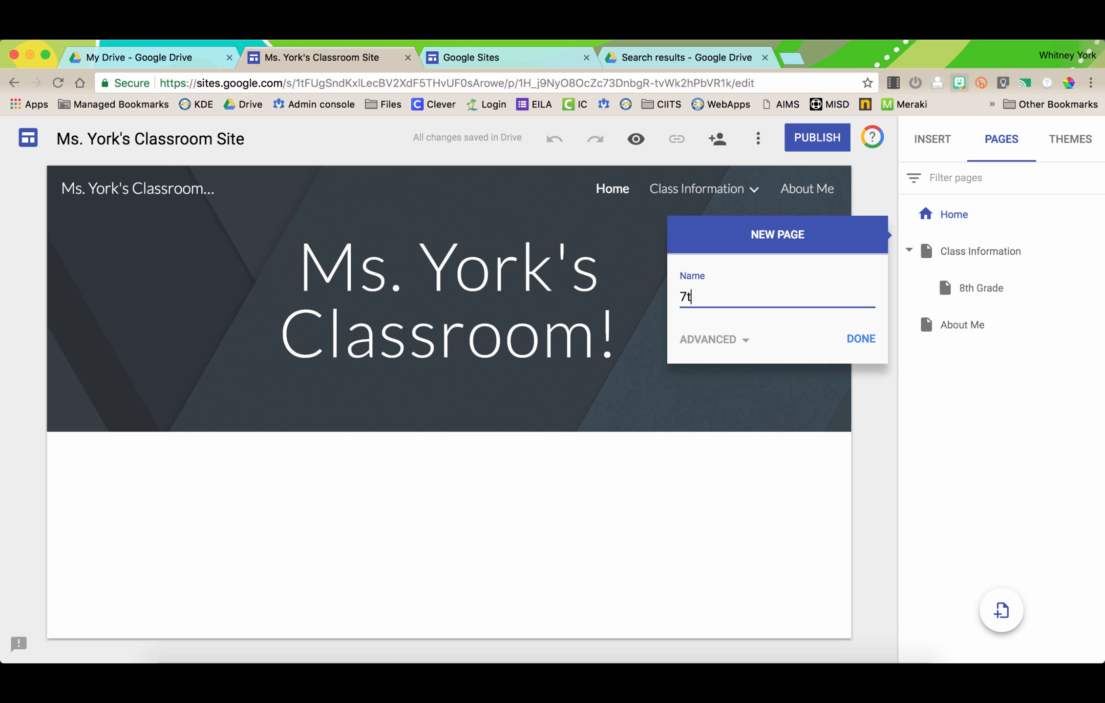
text(h Grade)
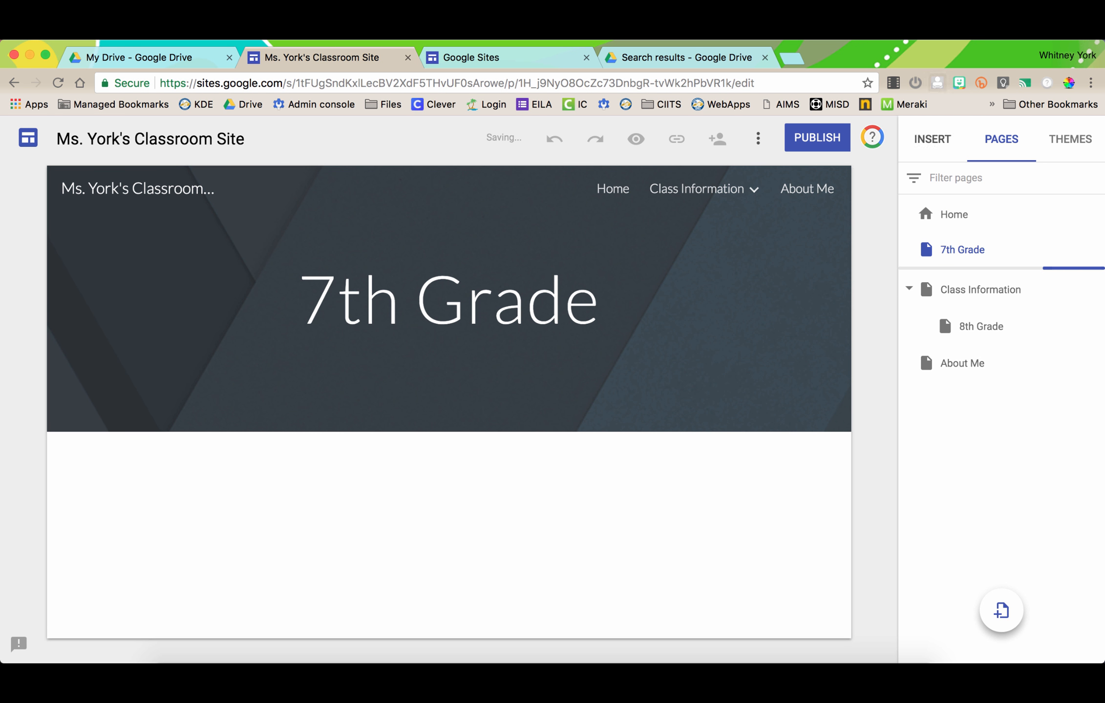
- Nest 7th Grade under Class Information and move it above 8th Grade
mouse_move(704, 189)
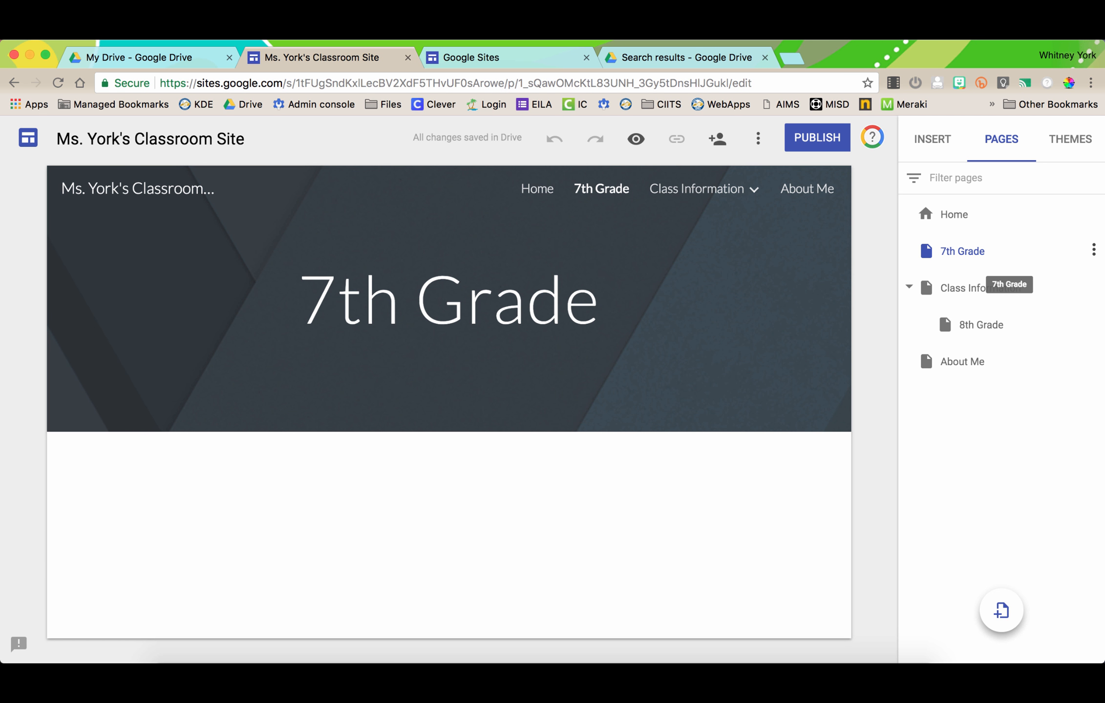
drag(962, 251, 1016, 298)
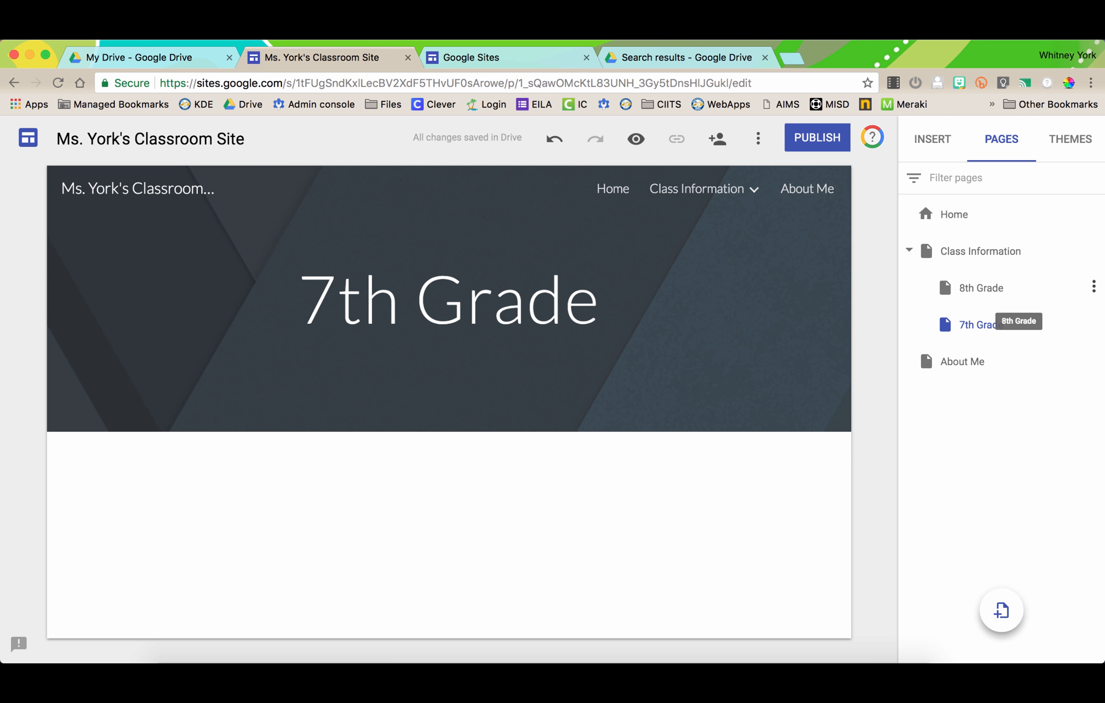
mouse_move(703, 189)
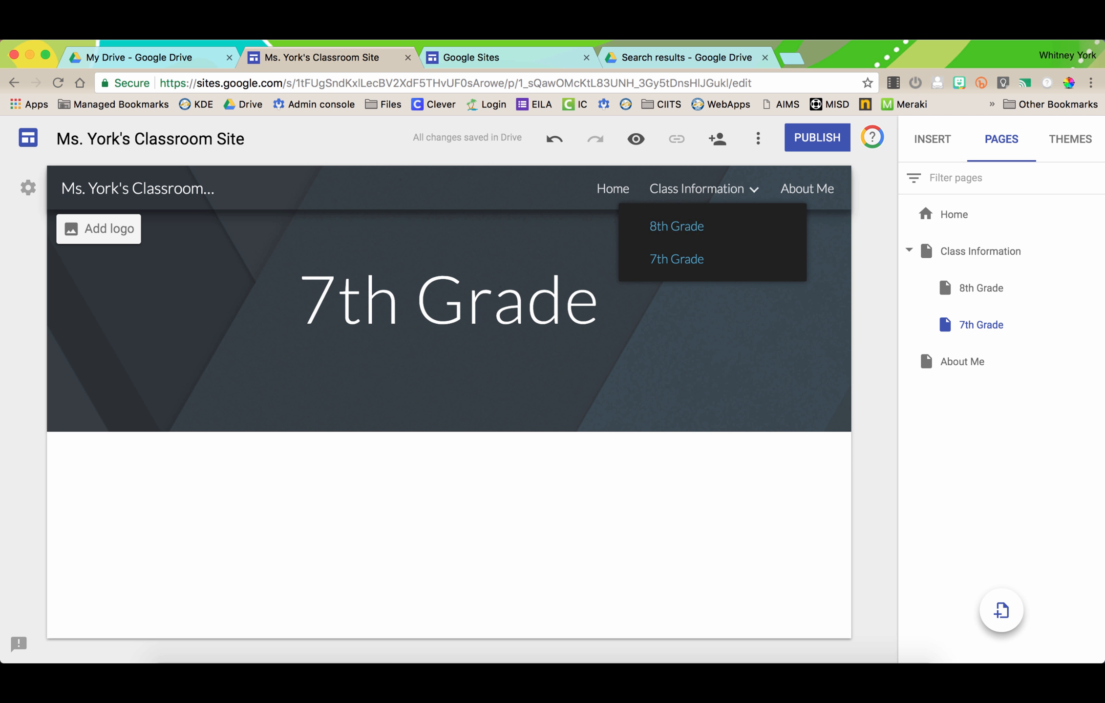
drag(1012, 328, 1015, 289)
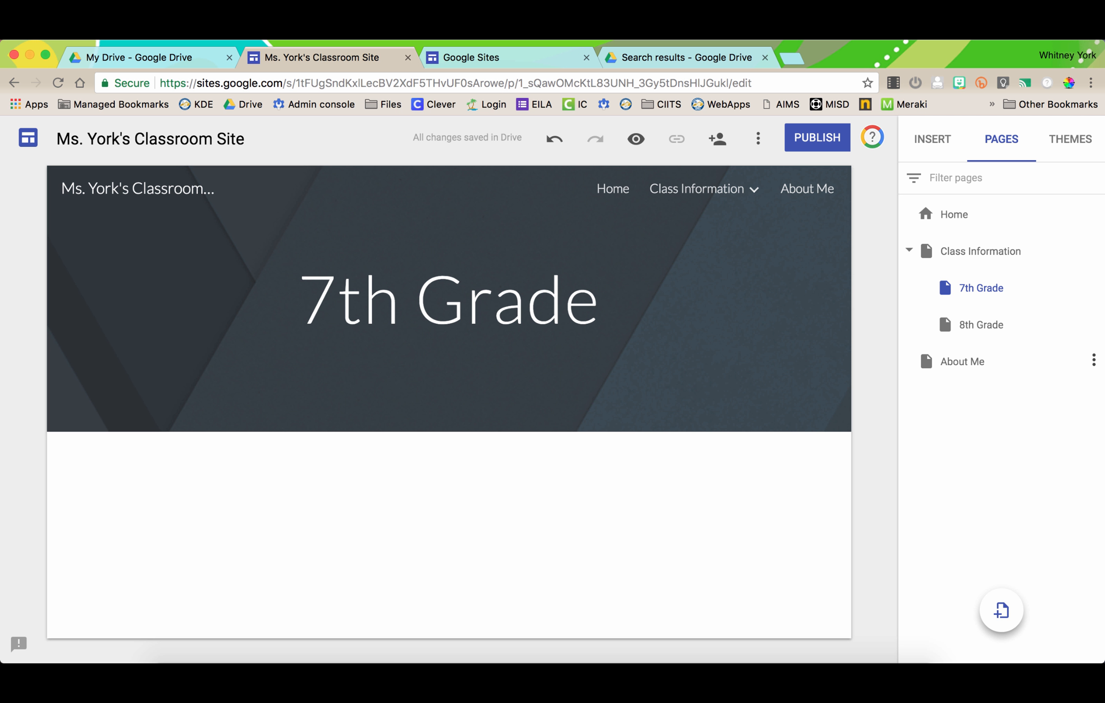
- Inspect About Me's properties and advanced settings without changes, then reopen its options menu
click(1092, 360)
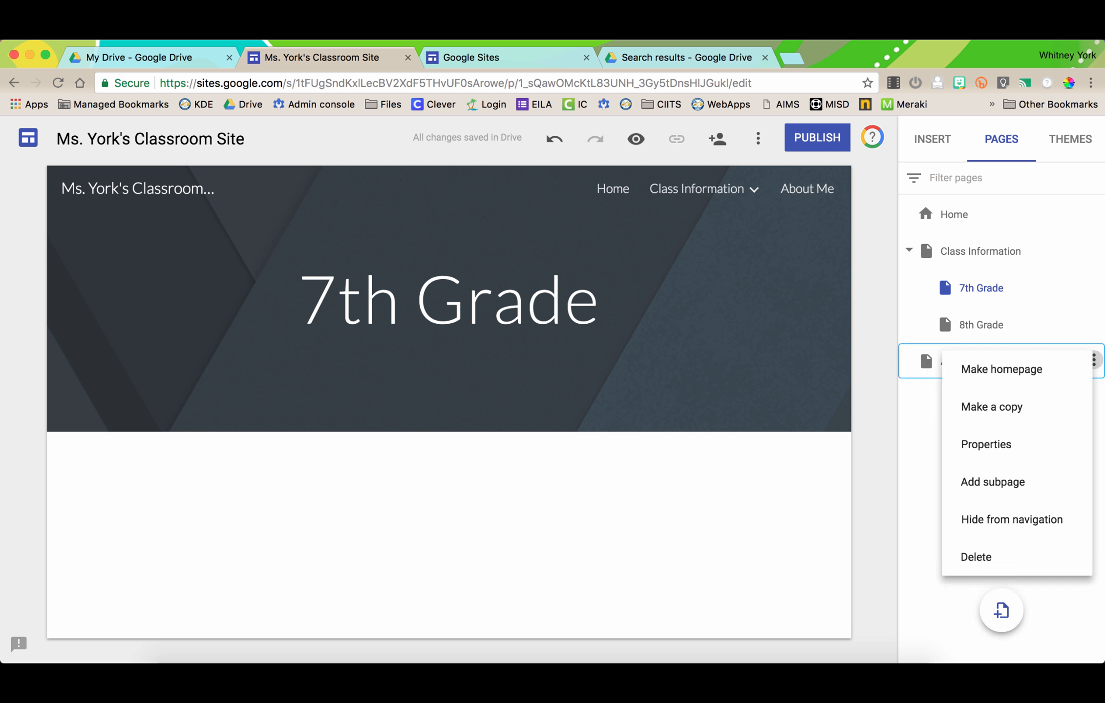
click(1093, 361)
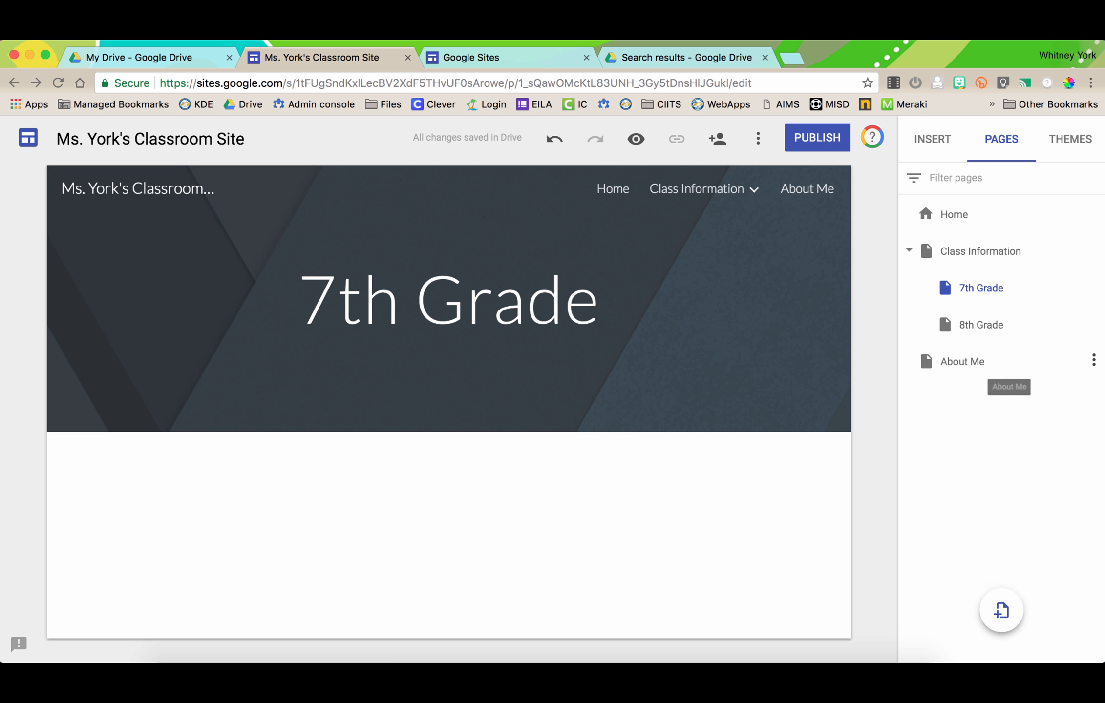
click(1093, 360)
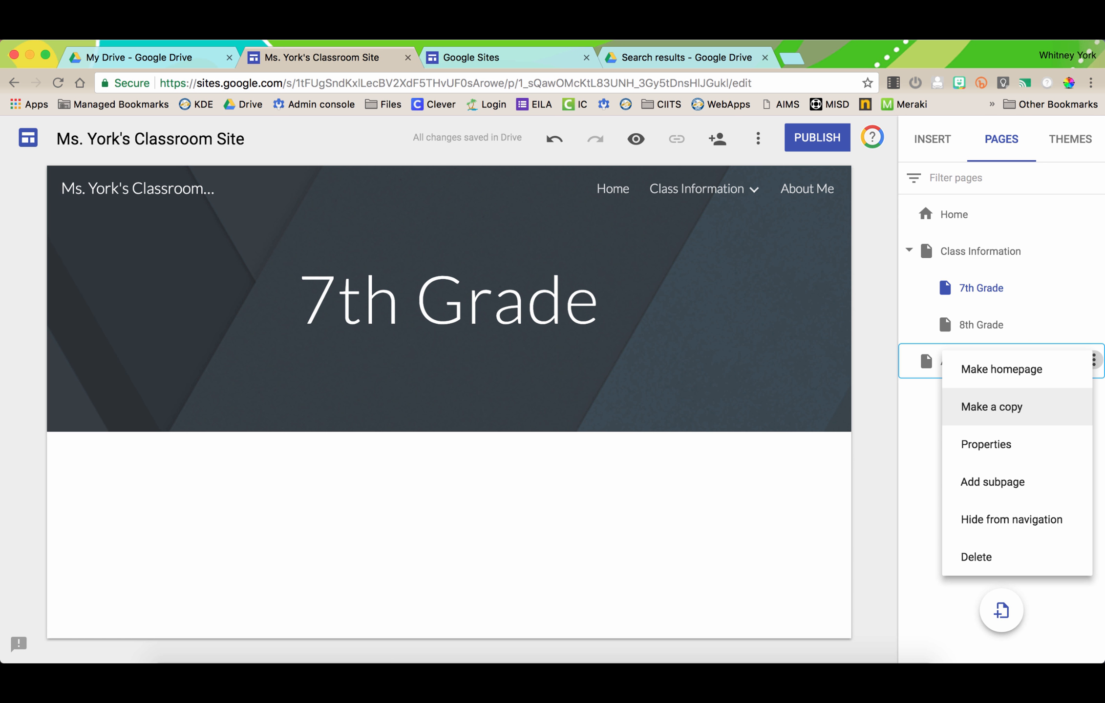
click(985, 444)
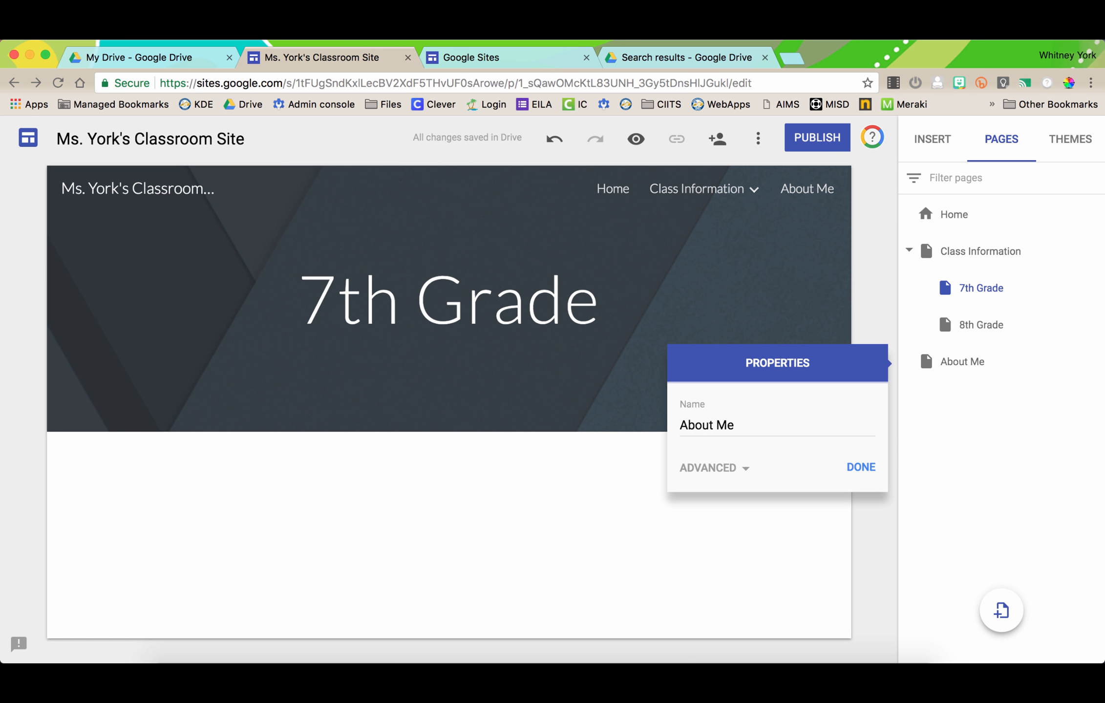
click(713, 468)
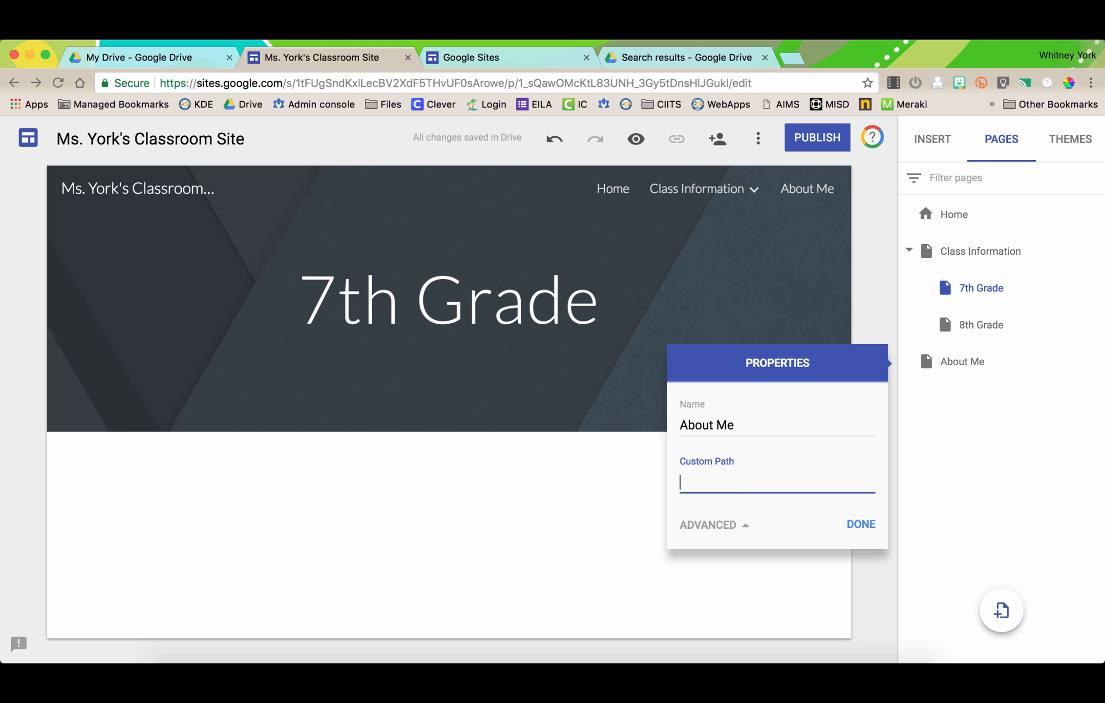
click(740, 525)
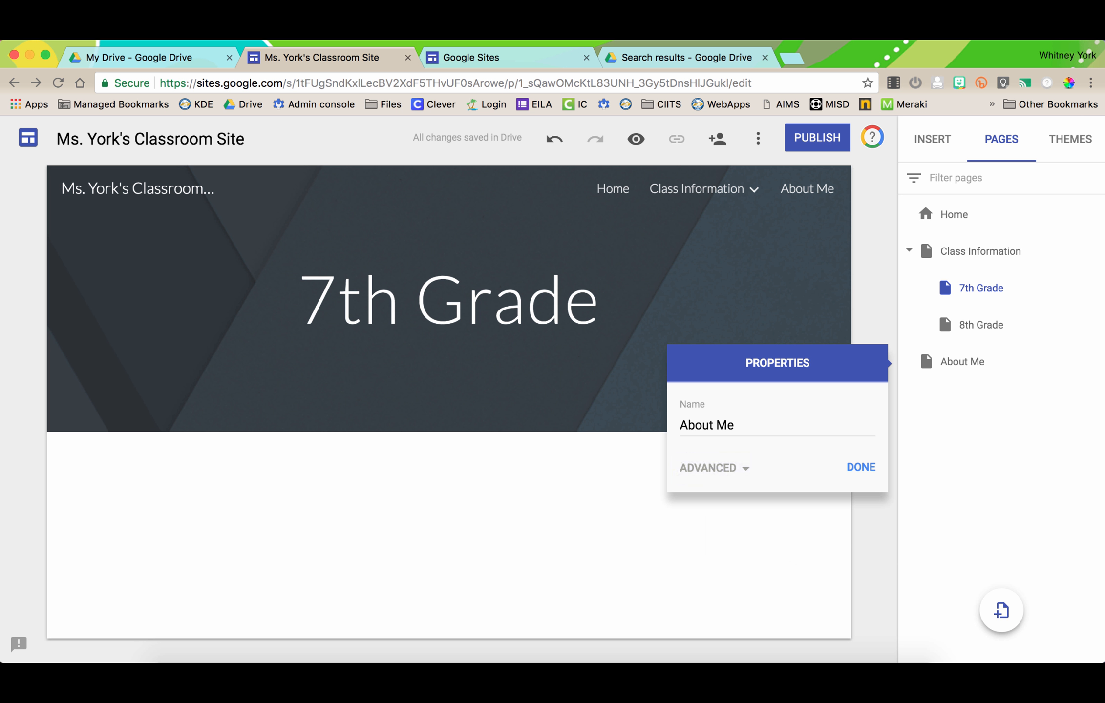
click(861, 468)
click(1094, 361)
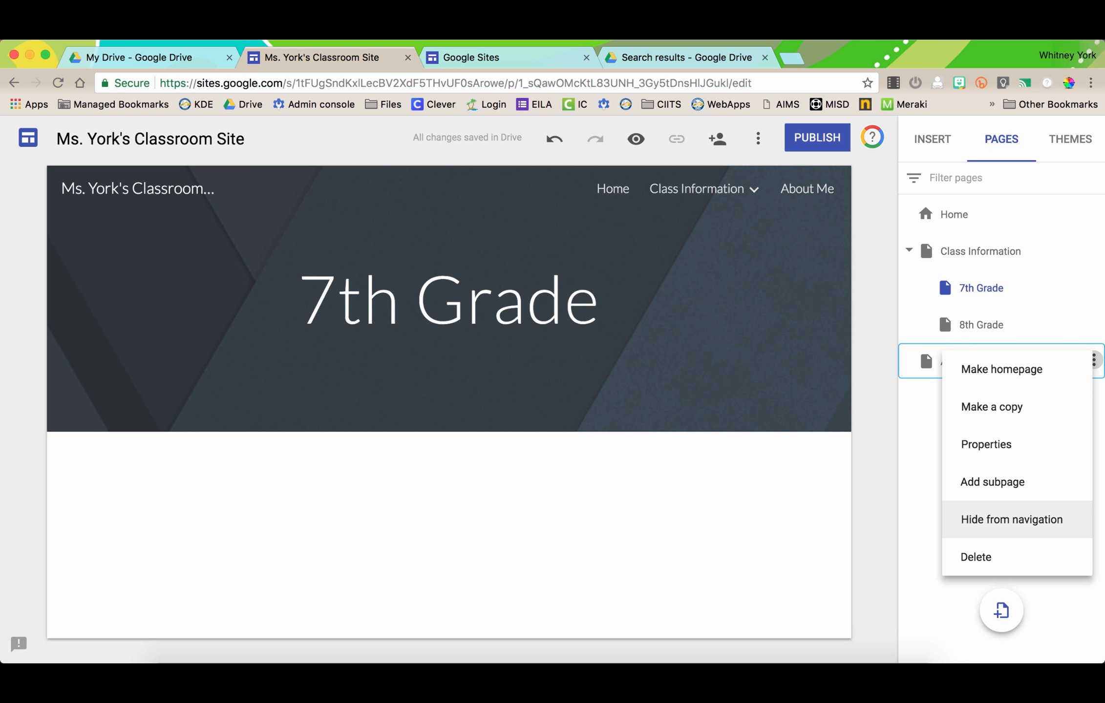
- Hide About Me from navigation, leaving Home and Class Information, then reopen Home for editing
click(912, 454)
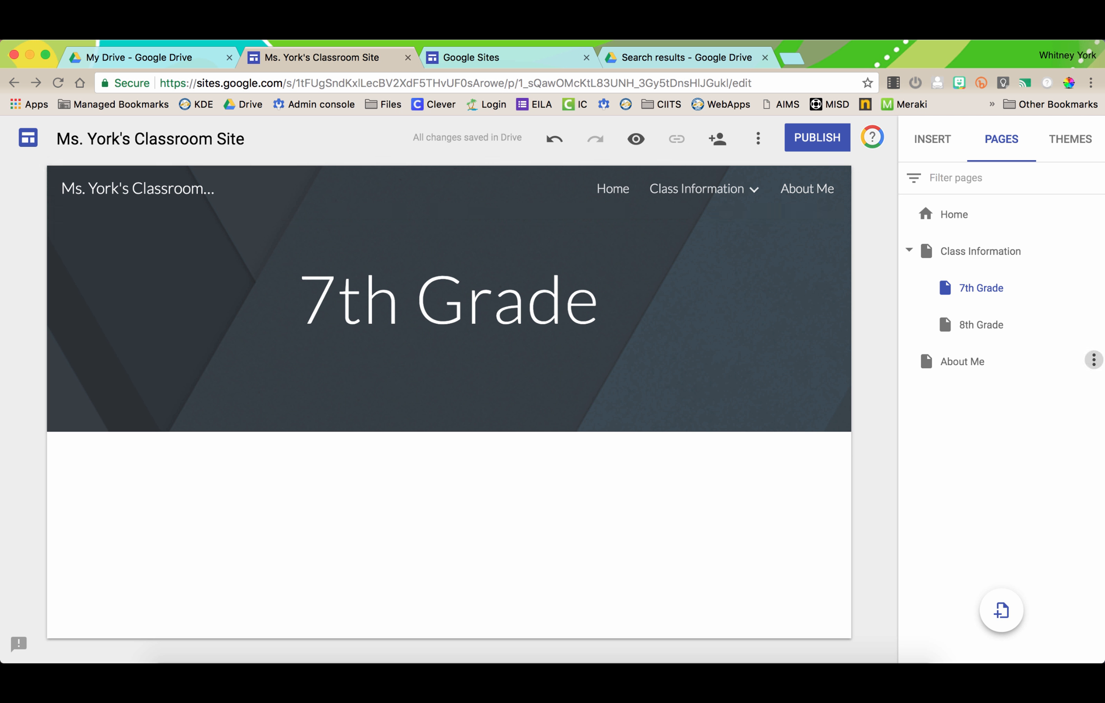
click(1093, 360)
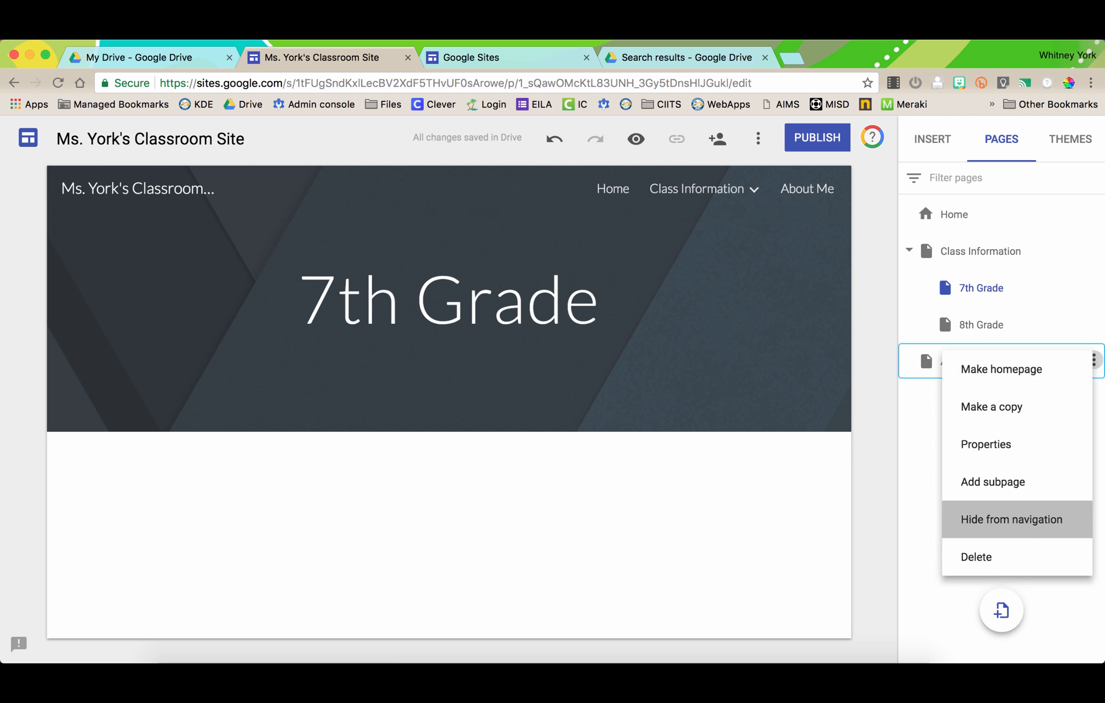
click(1011, 519)
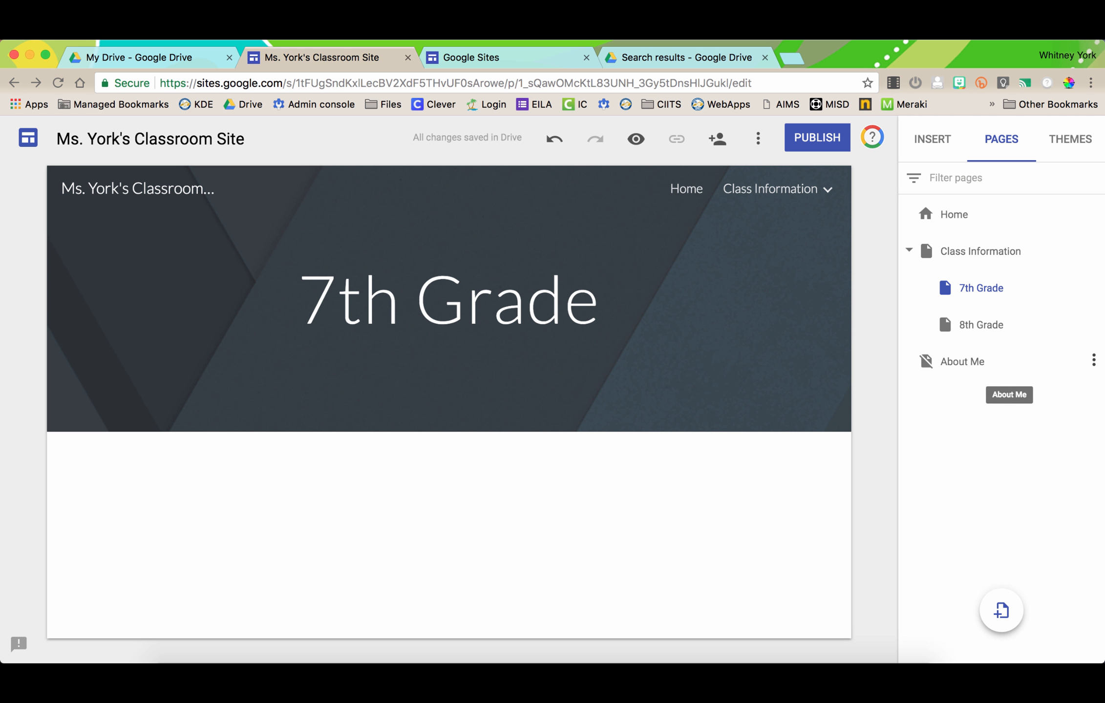
double_click(954, 214)
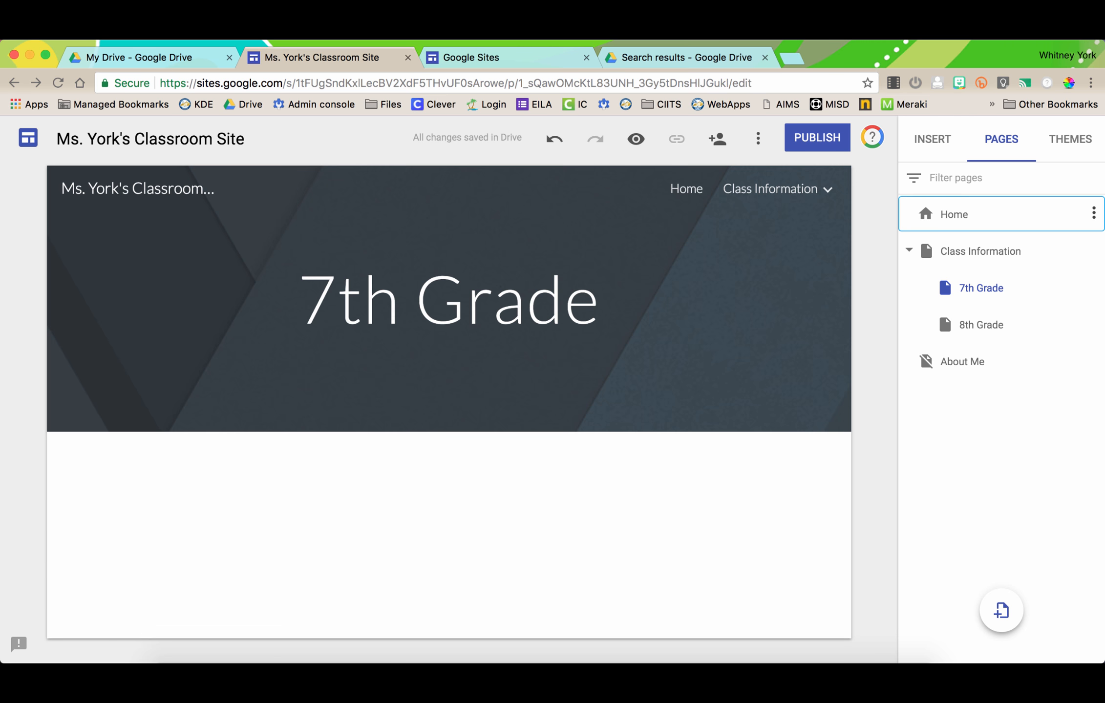
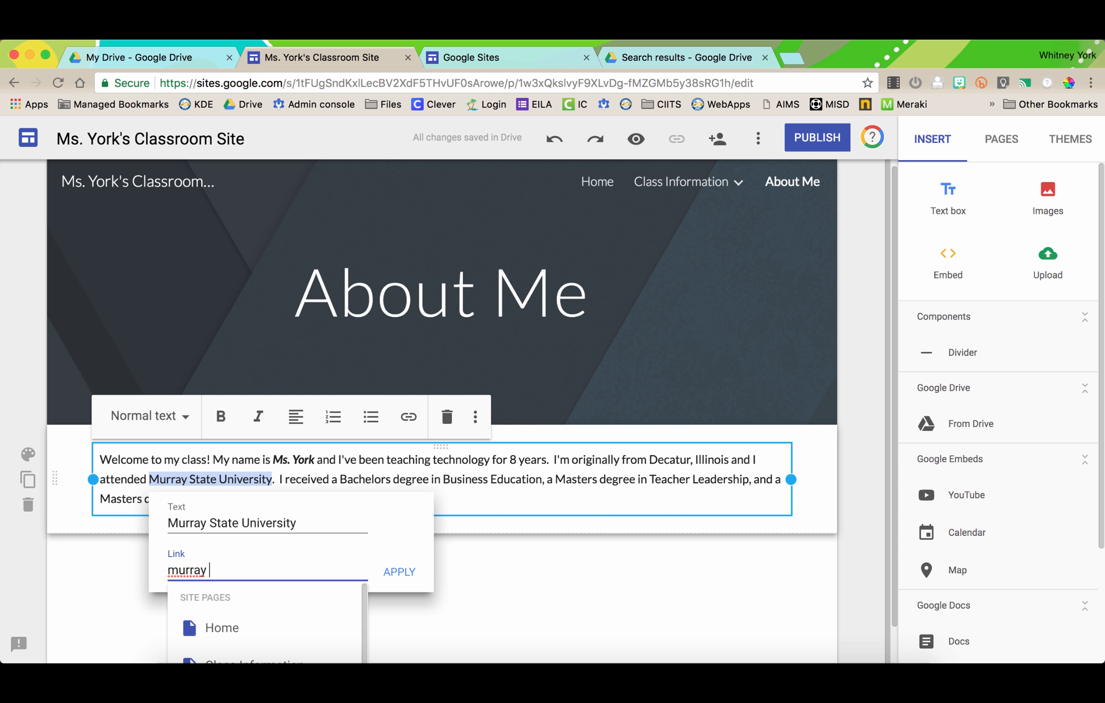
text(ystate.edu)
key(Return)
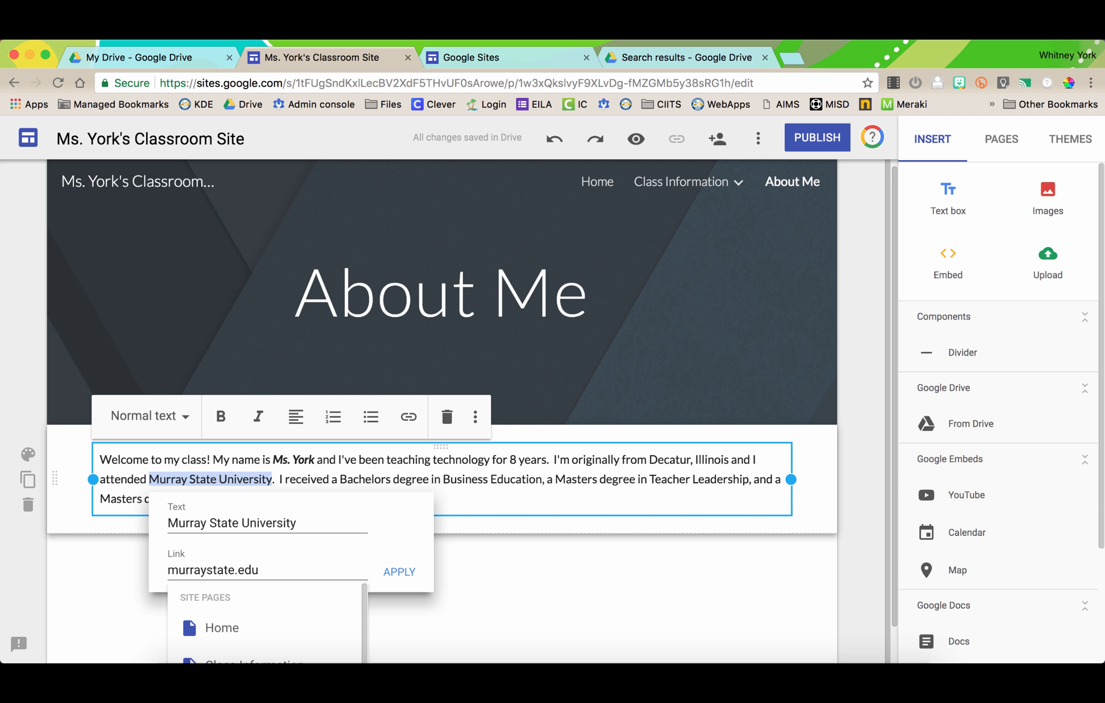
click(169, 570)
text(www.)
scroll(169, 571, down, 3)
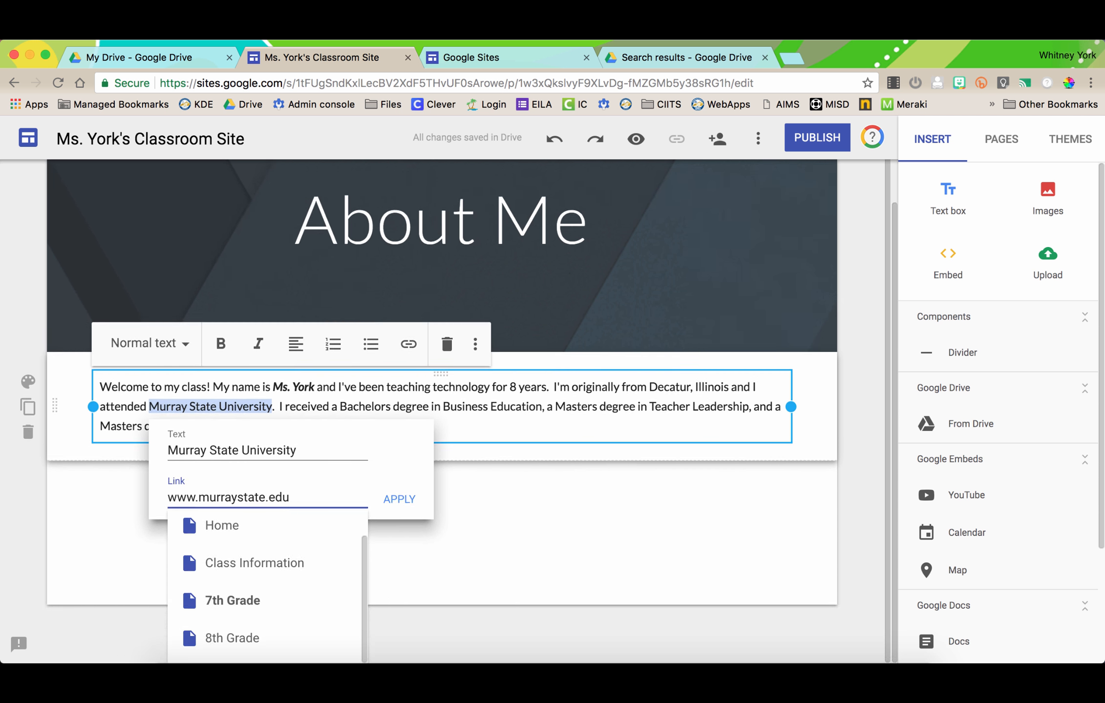
scroll(267, 586, up, 3)
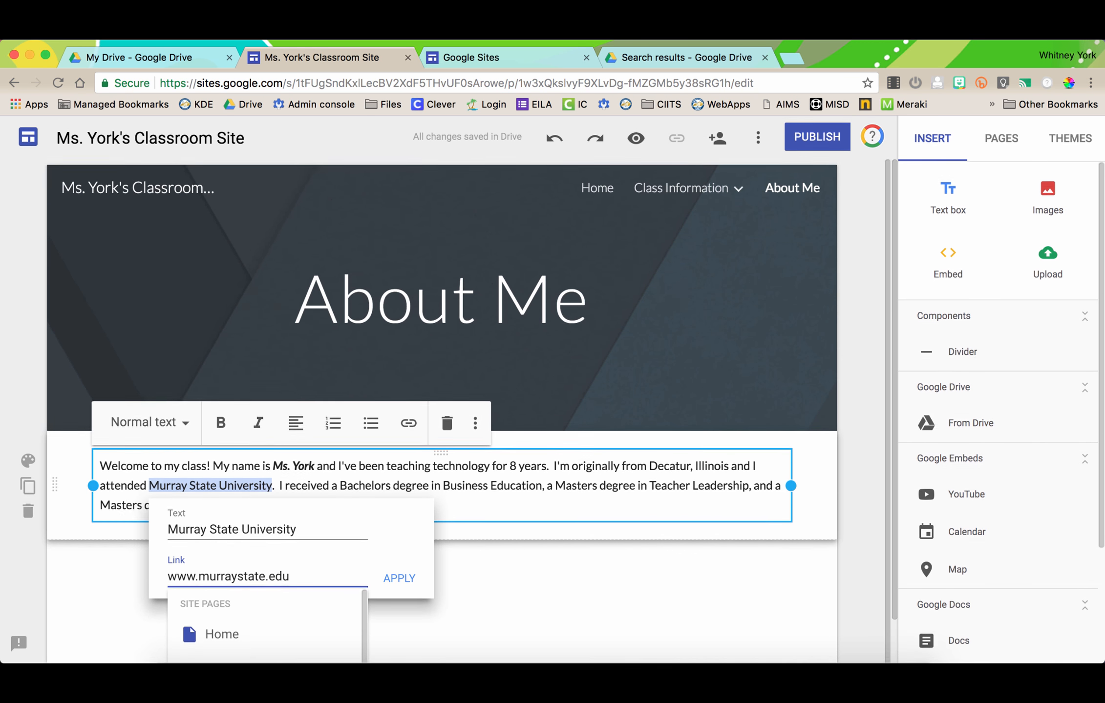
scroll(188, 553, down, 3)
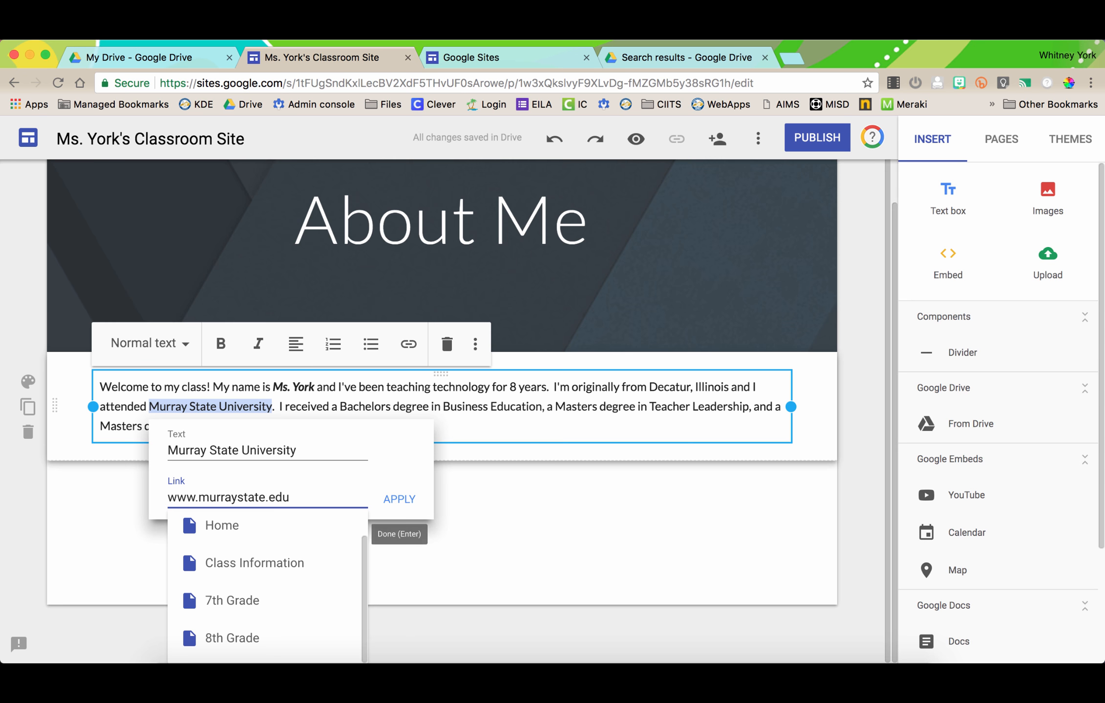
click(399, 498)
click(323, 440)
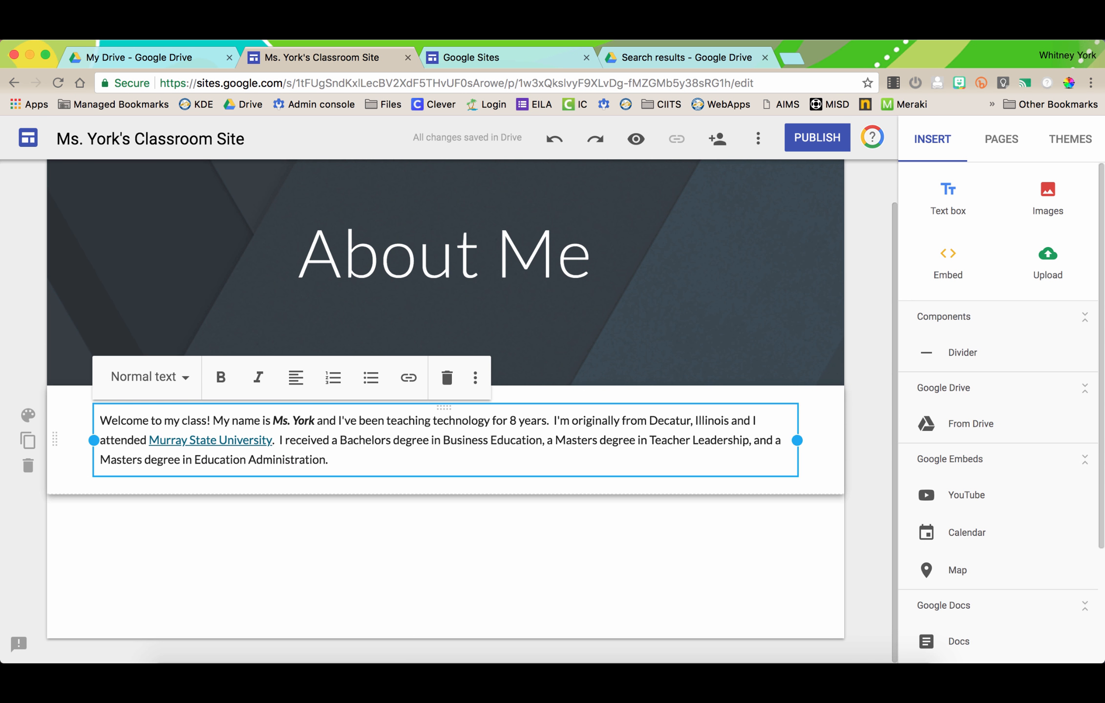
click(149, 377)
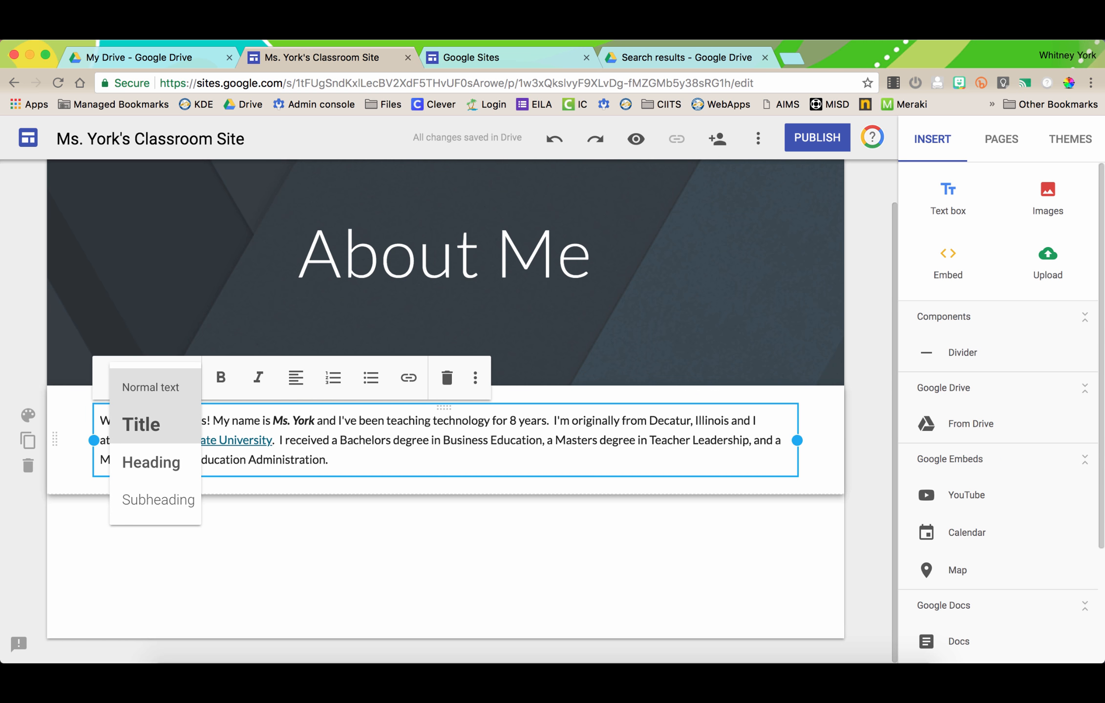
click(142, 424)
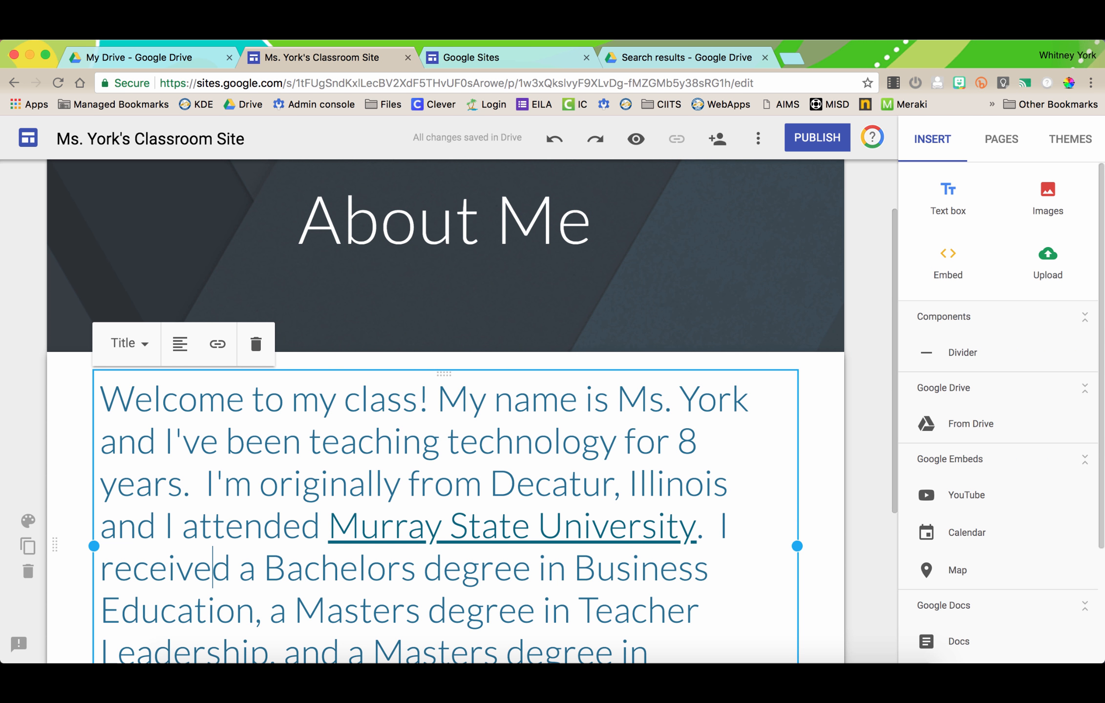
click(129, 343)
click(113, 427)
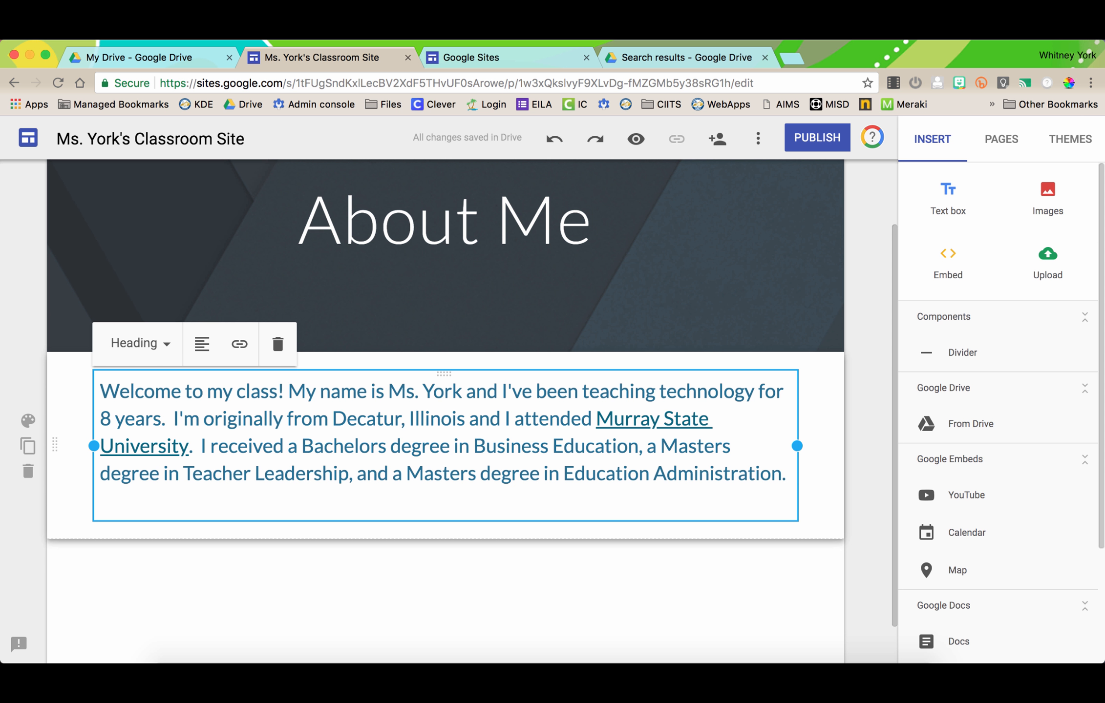
click(141, 343)
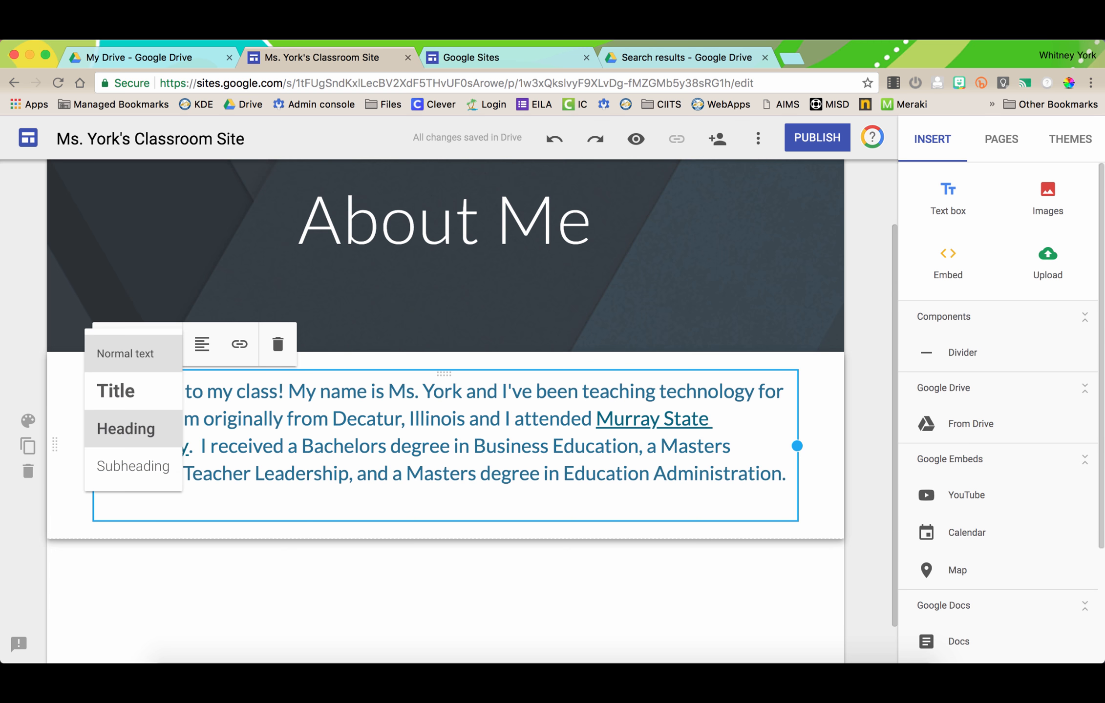
click(133, 470)
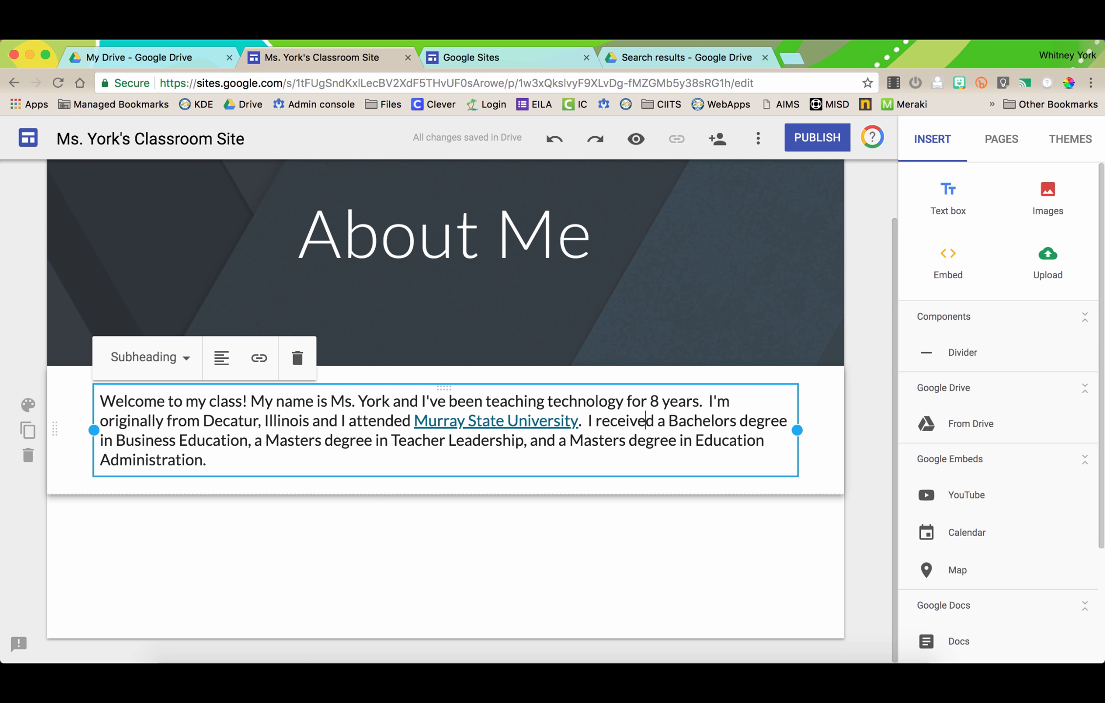
click(149, 357)
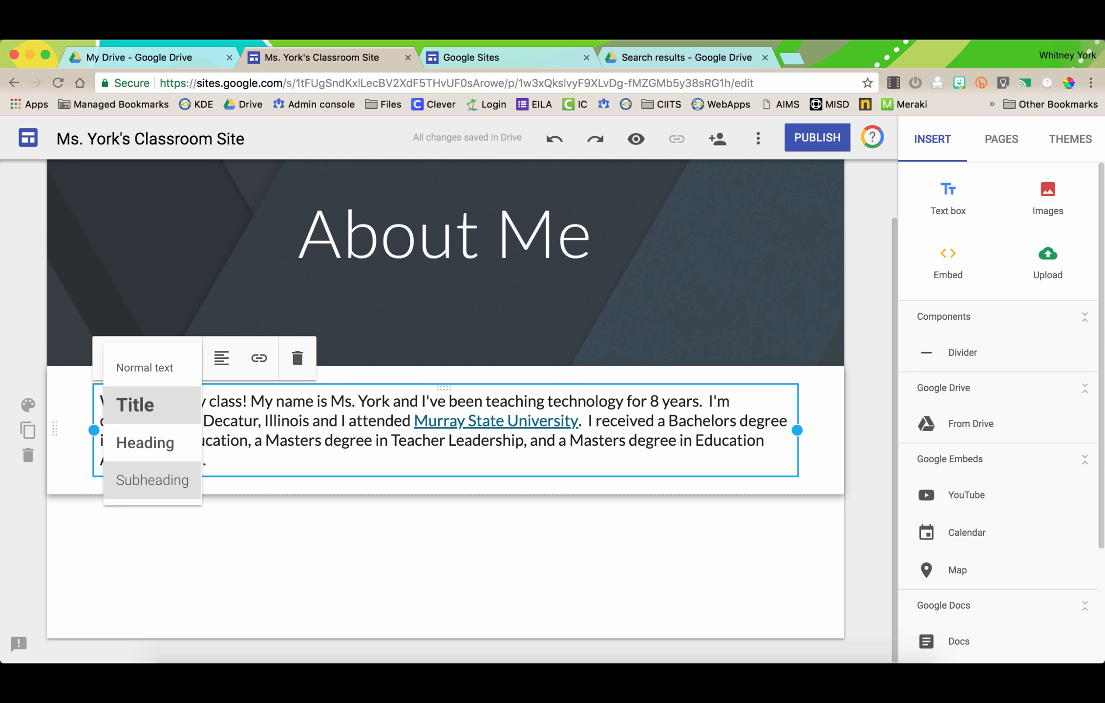
click(144, 368)
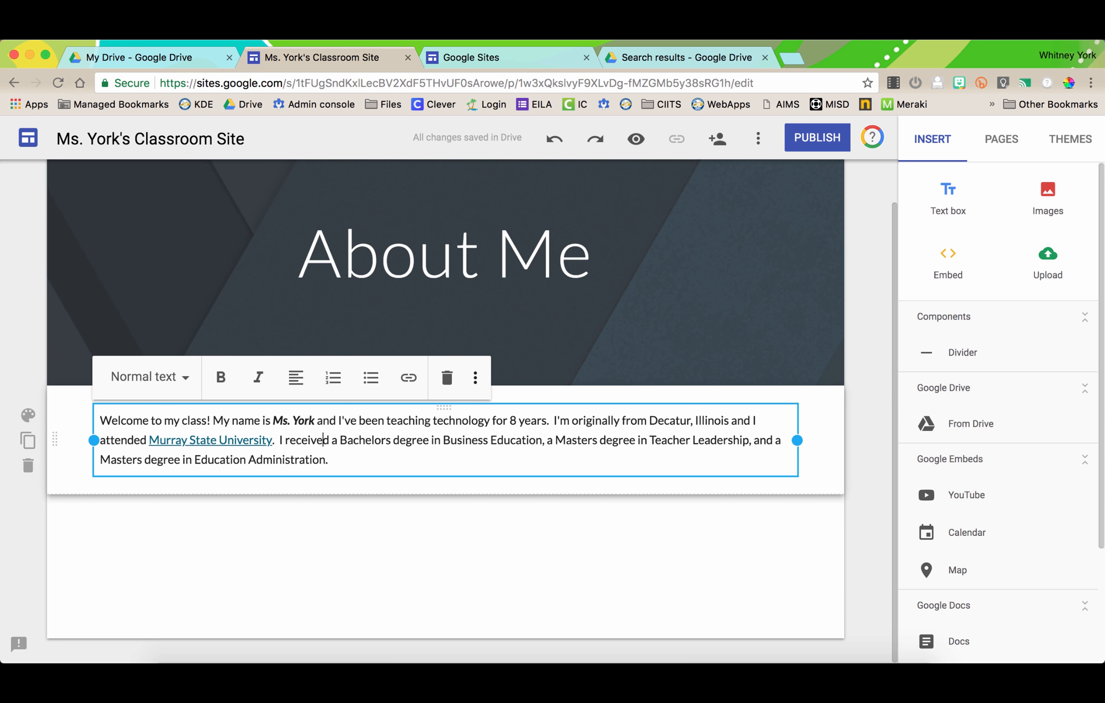
click(478, 377)
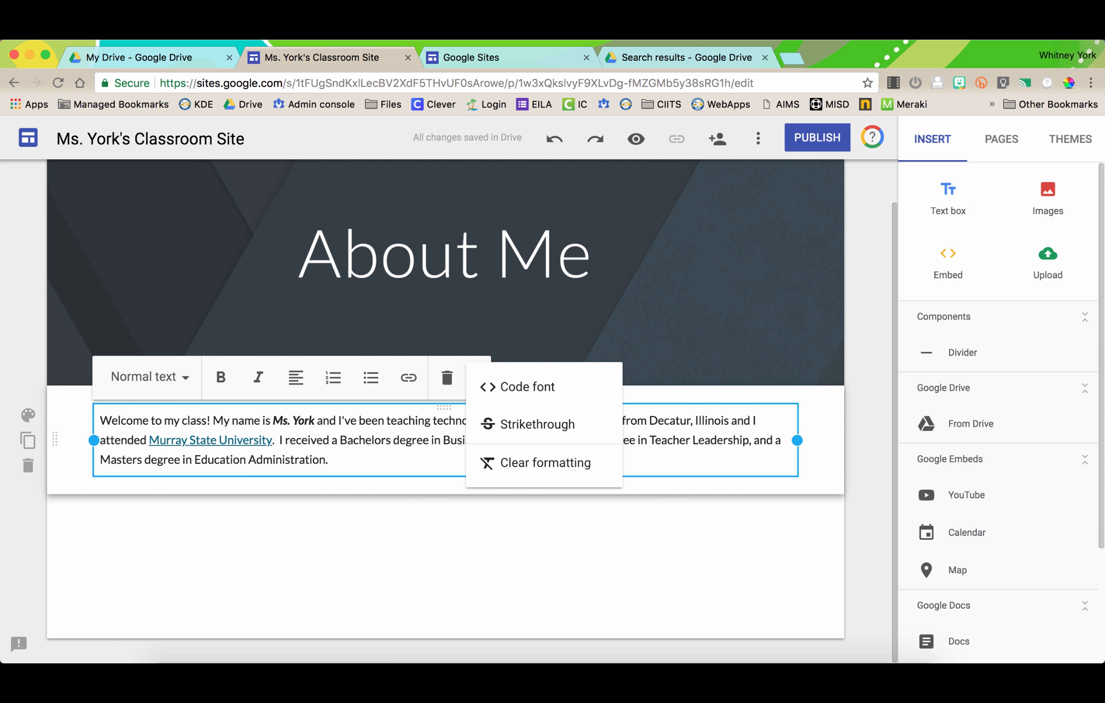
key(Escape)
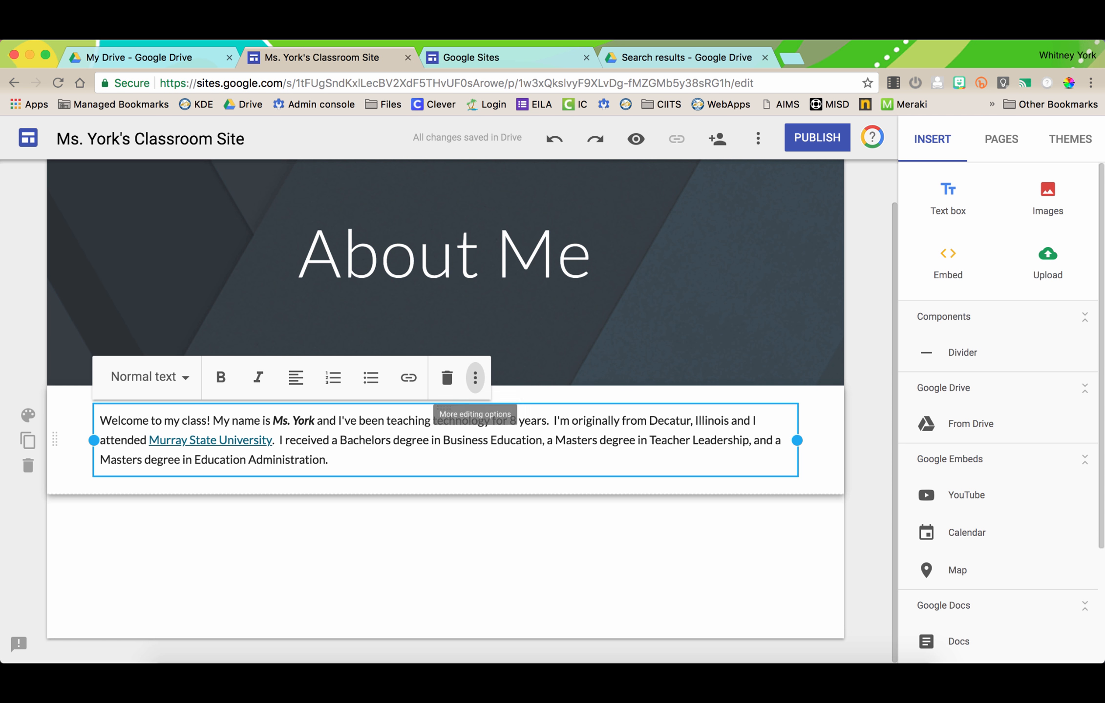
click(474, 377)
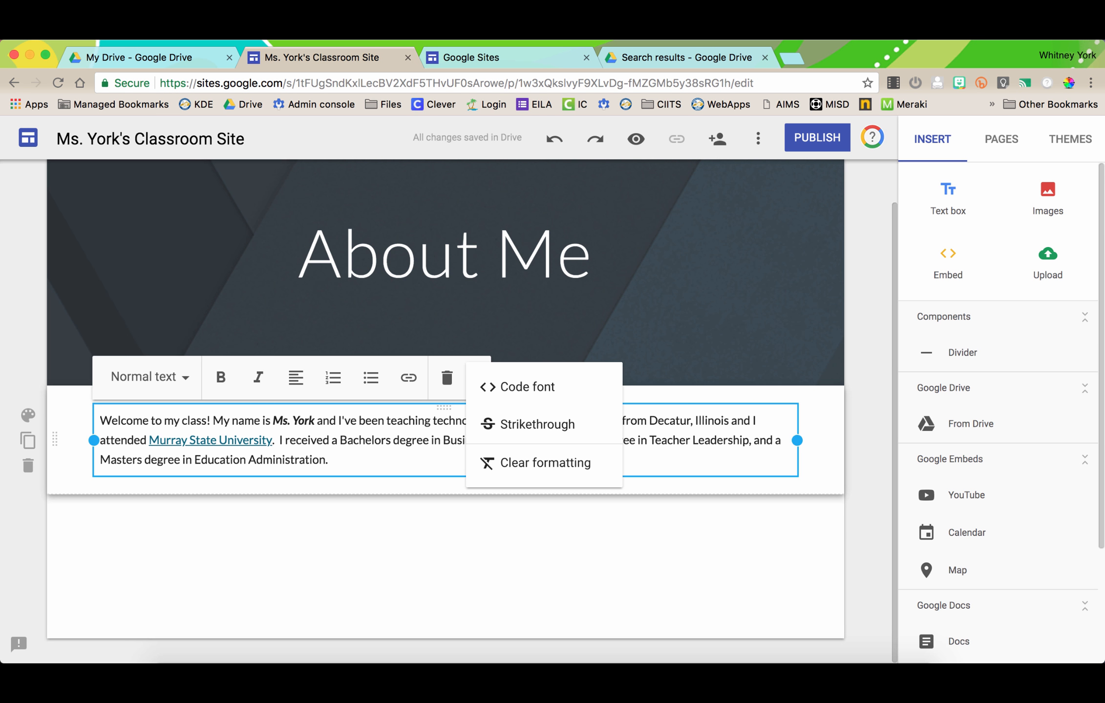
key(Escape)
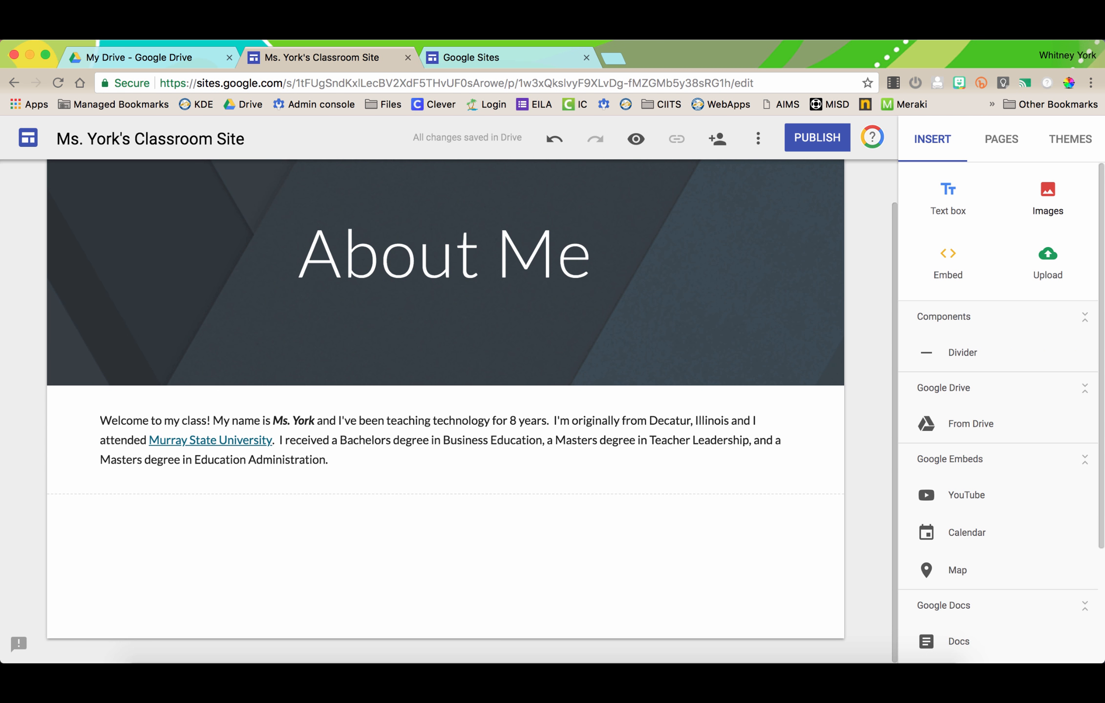
- Start adding an image and try web image searches for Tiger and the teacher's name
click(1047, 198)
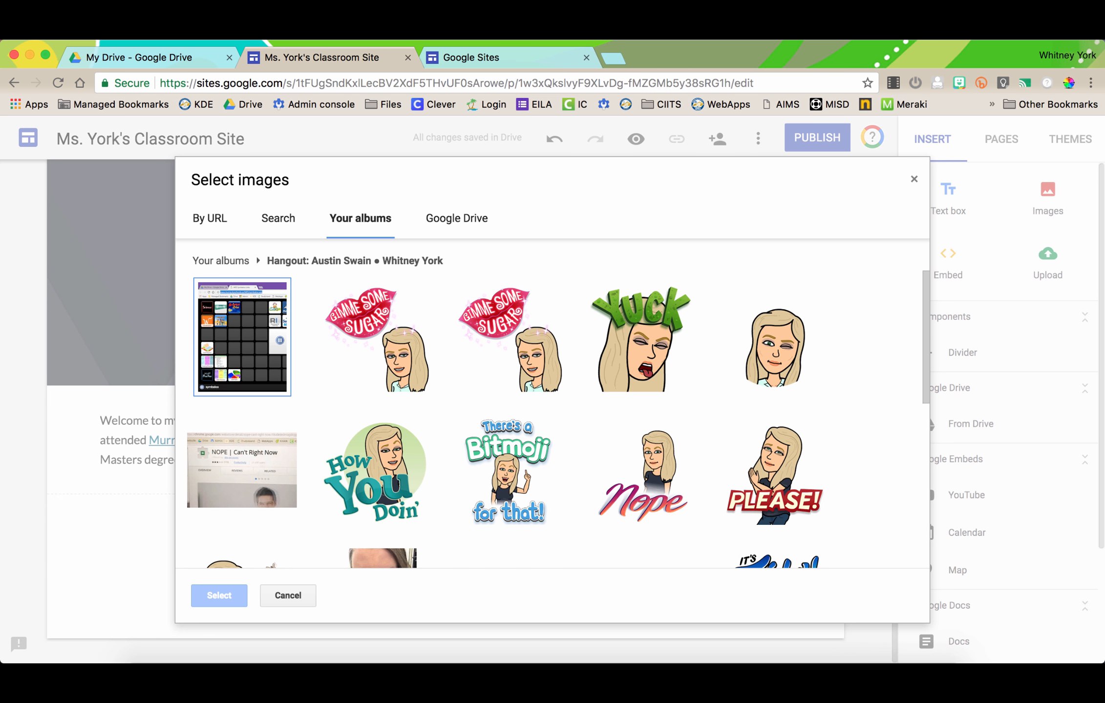
click(278, 219)
click(210, 218)
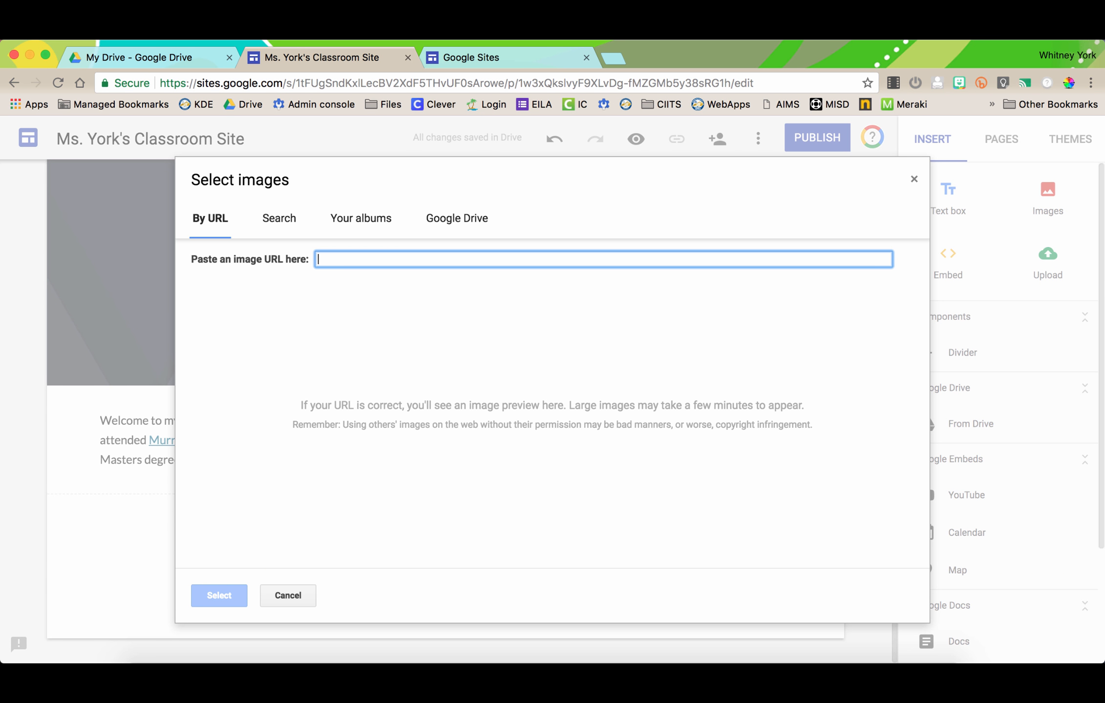
click(279, 219)
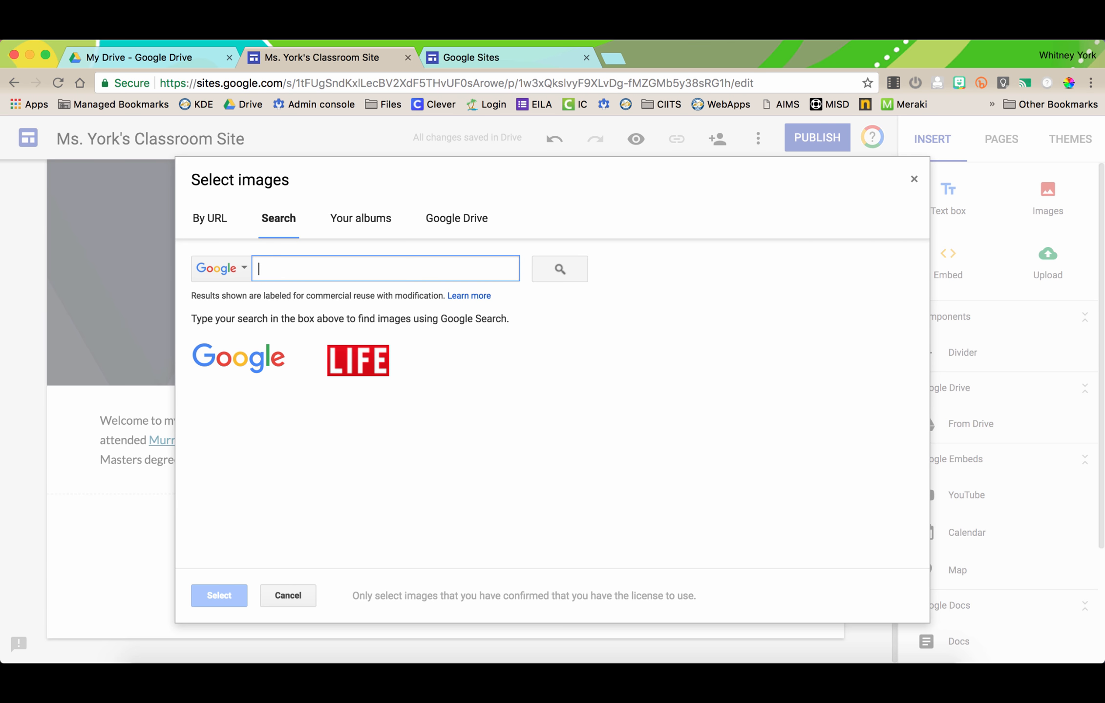
text(Tiger)
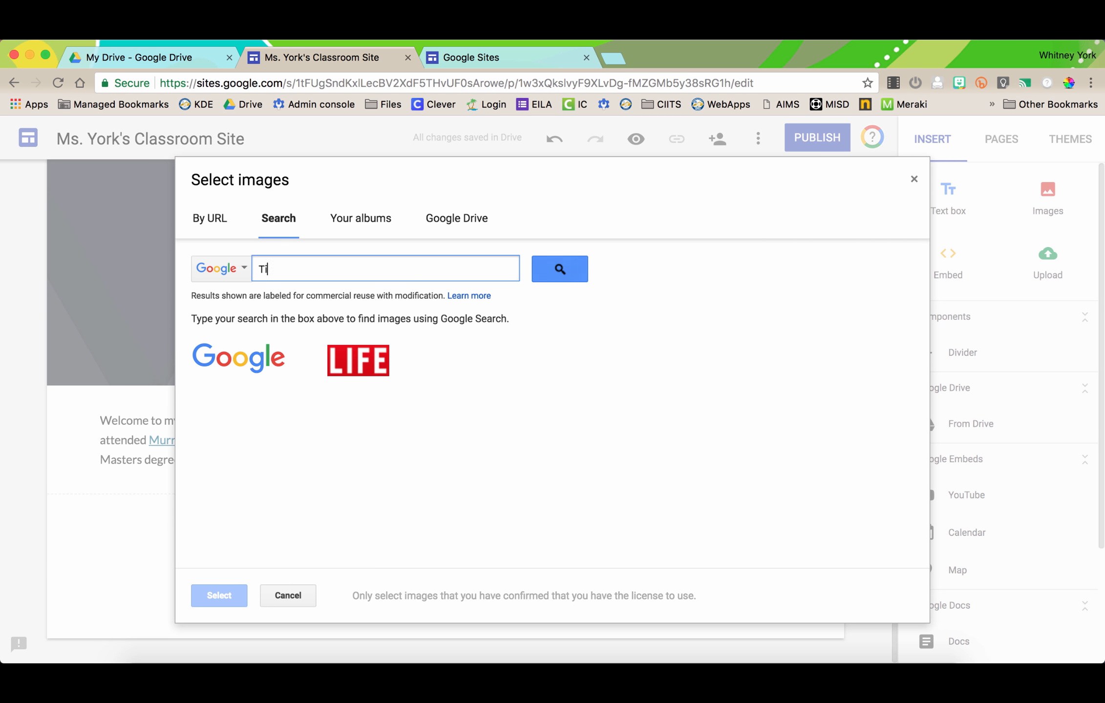
key(Return)
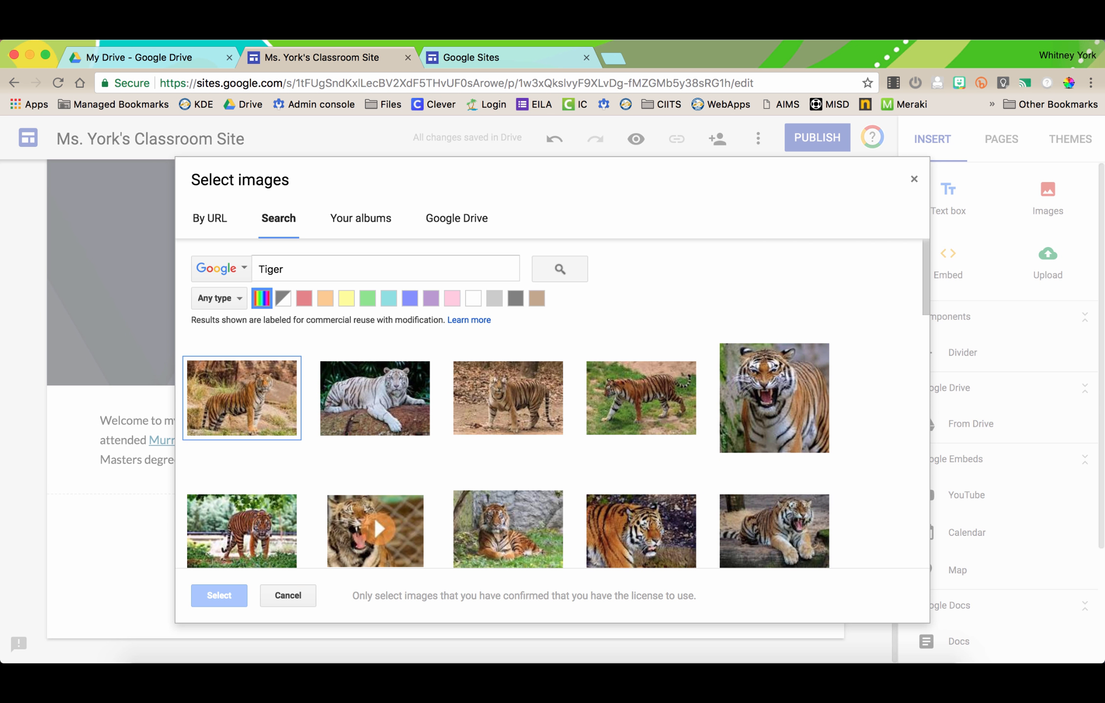
drag(288, 269, 247, 271)
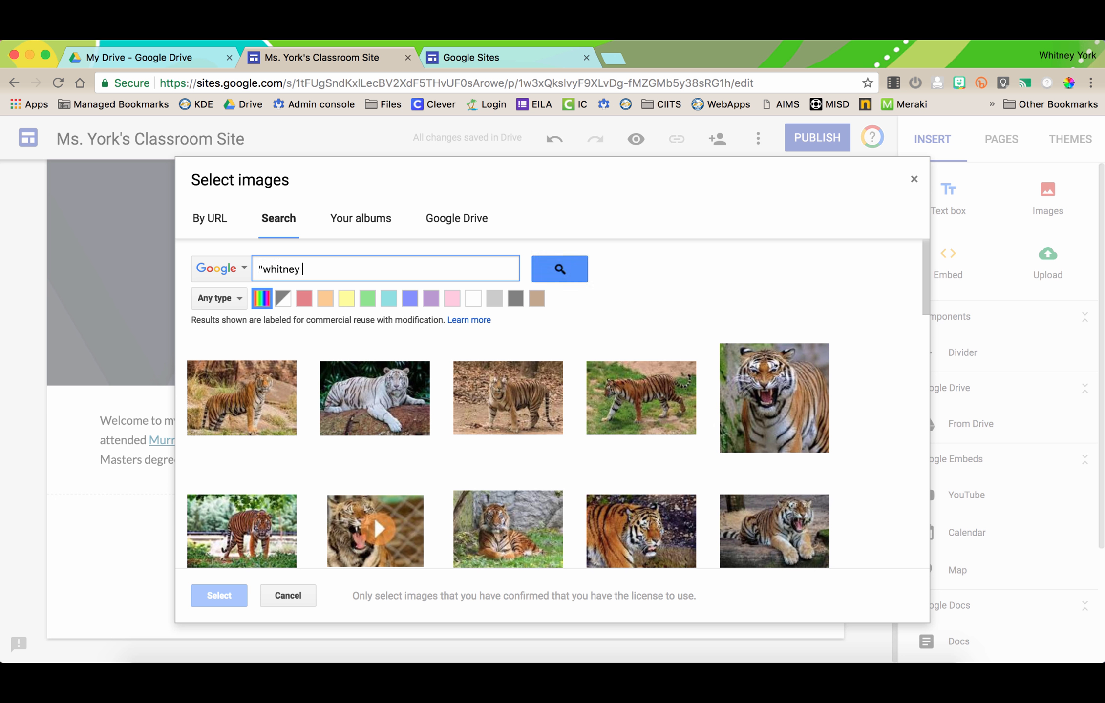
key(Return)
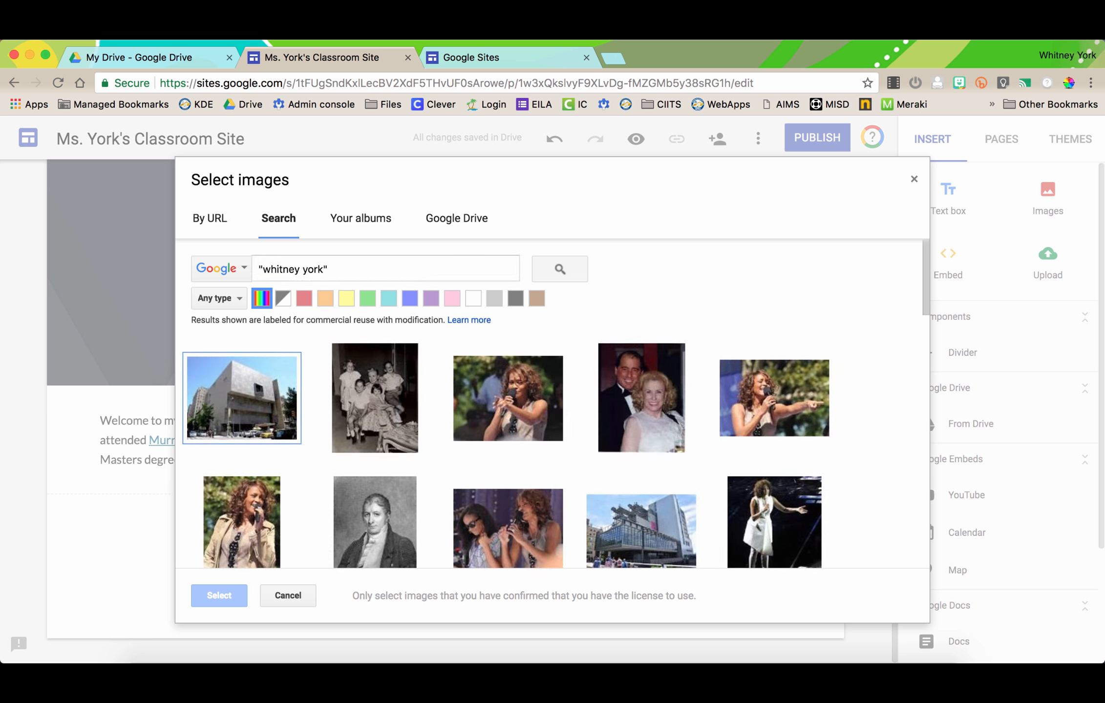
scroll(505, 403, down, 7)
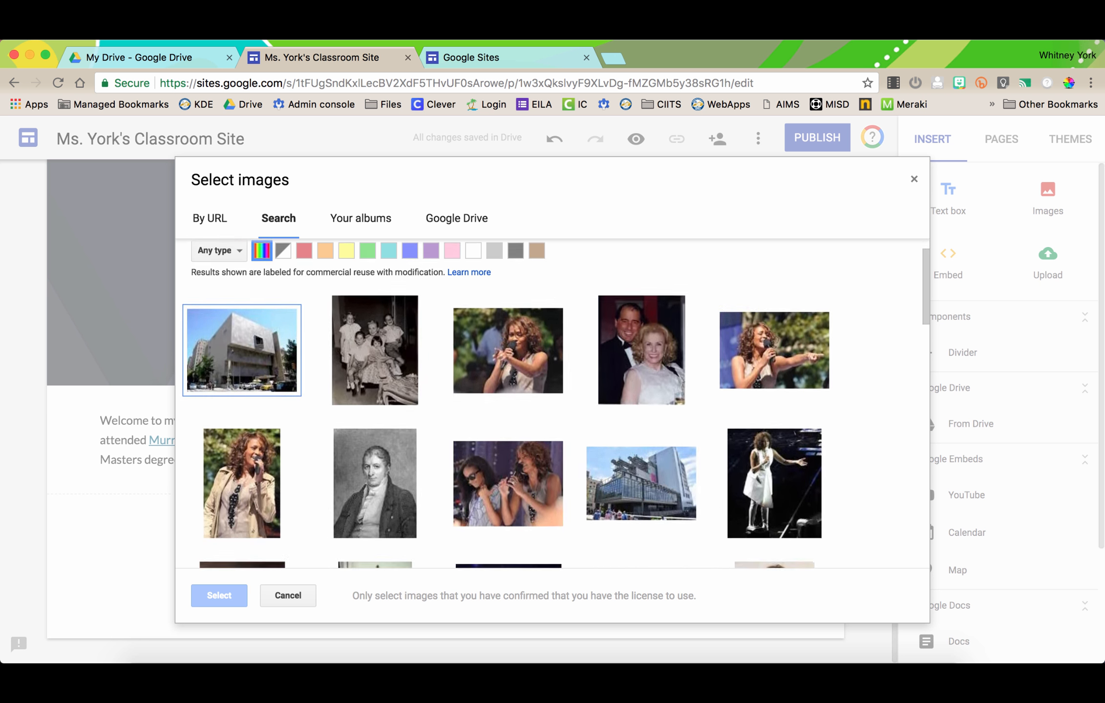
scroll(505, 404, down, 9)
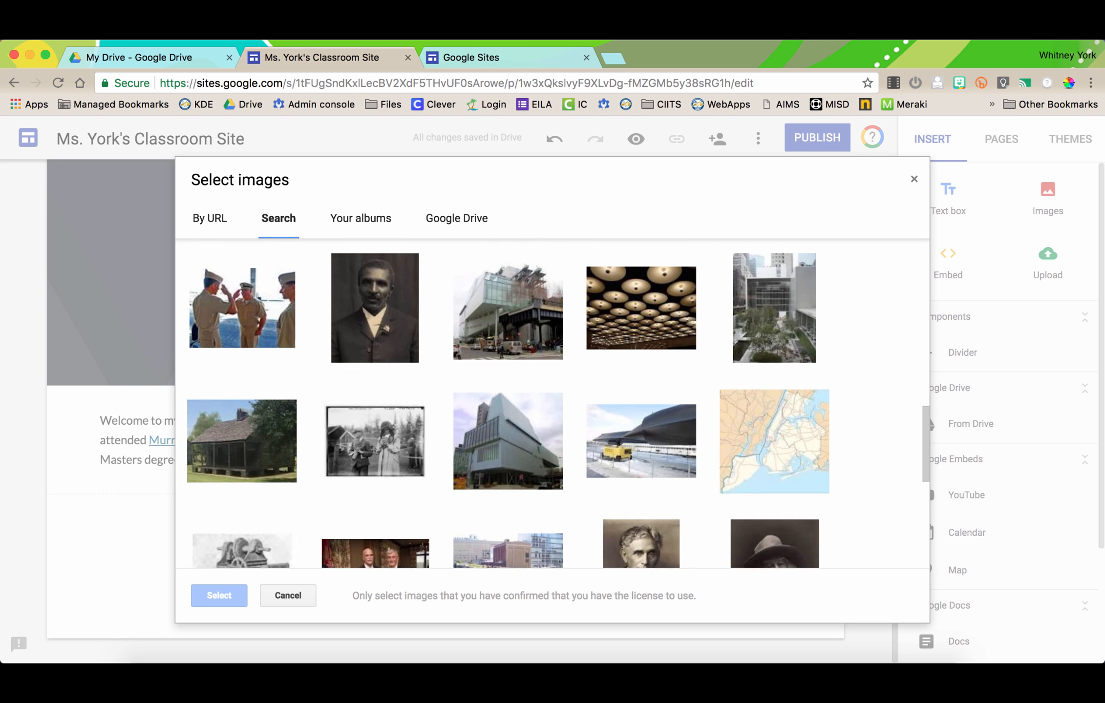
scroll(506, 404, up, 13)
scroll(505, 403, up, 3)
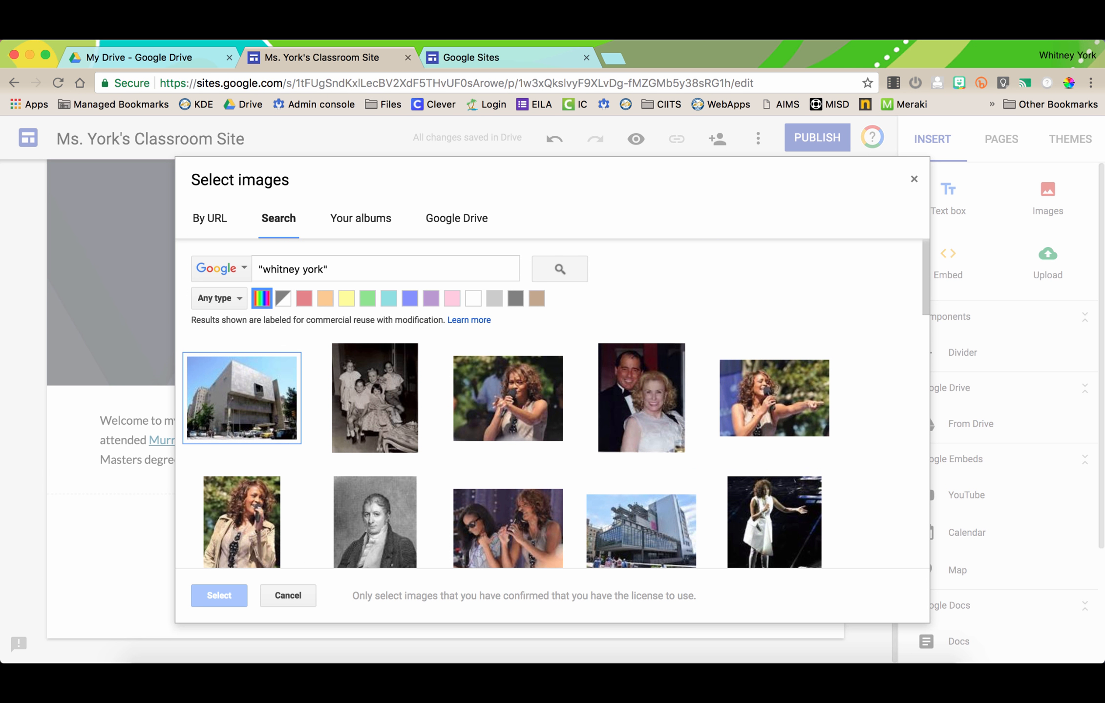
- Browse albums and Drive, open the Personal folder, and insert the bitmoji image
click(361, 218)
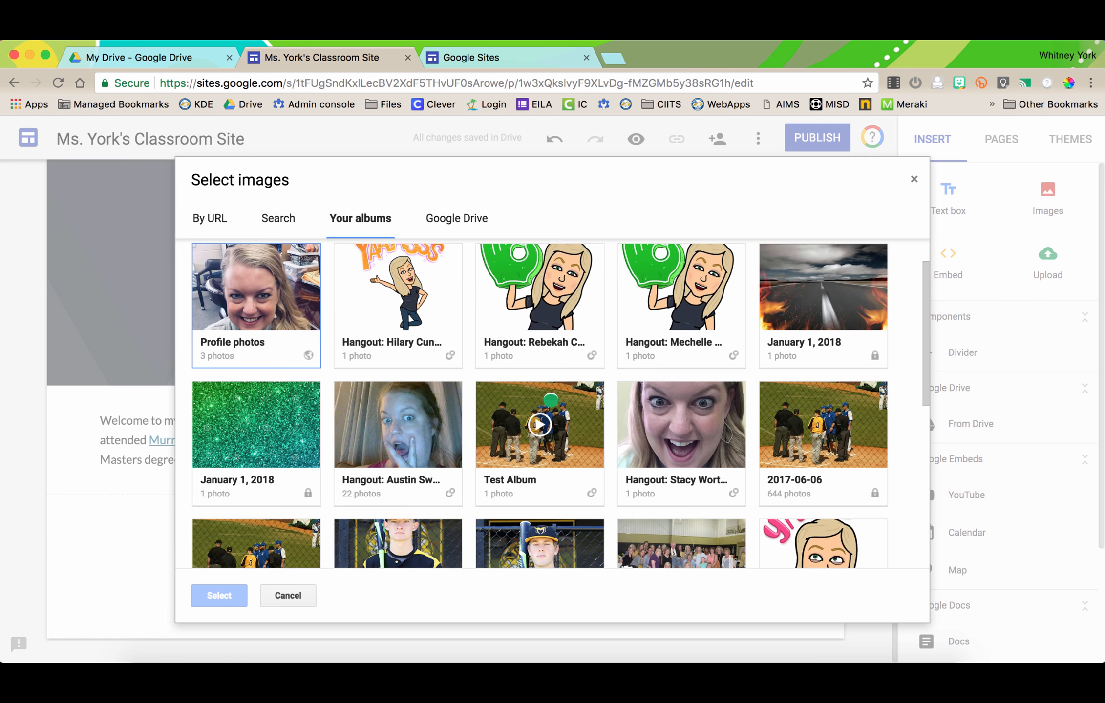
scroll(505, 404, down, 5)
scroll(506, 404, up, 7)
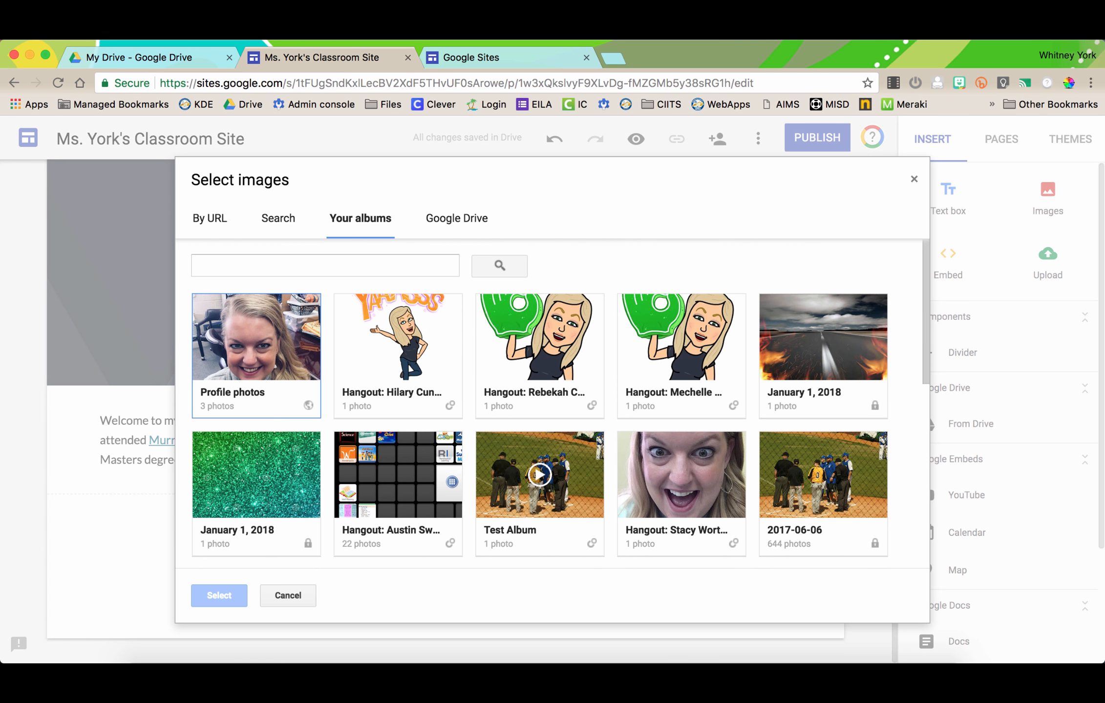
click(457, 218)
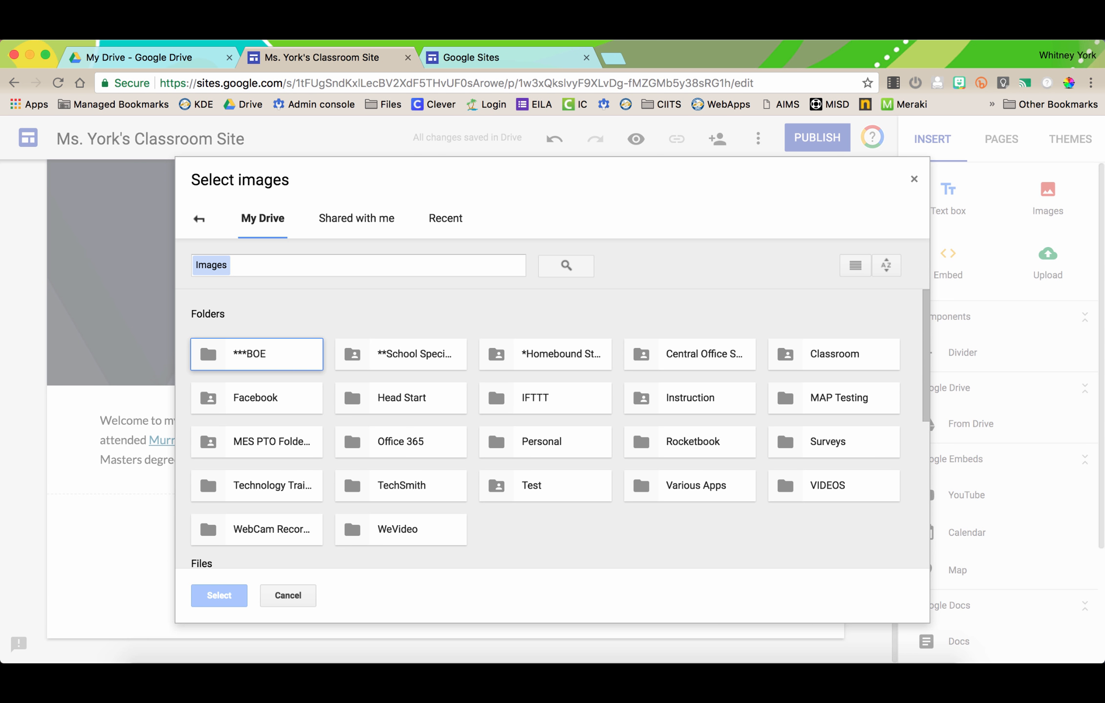
scroll(351, 384, down, 10)
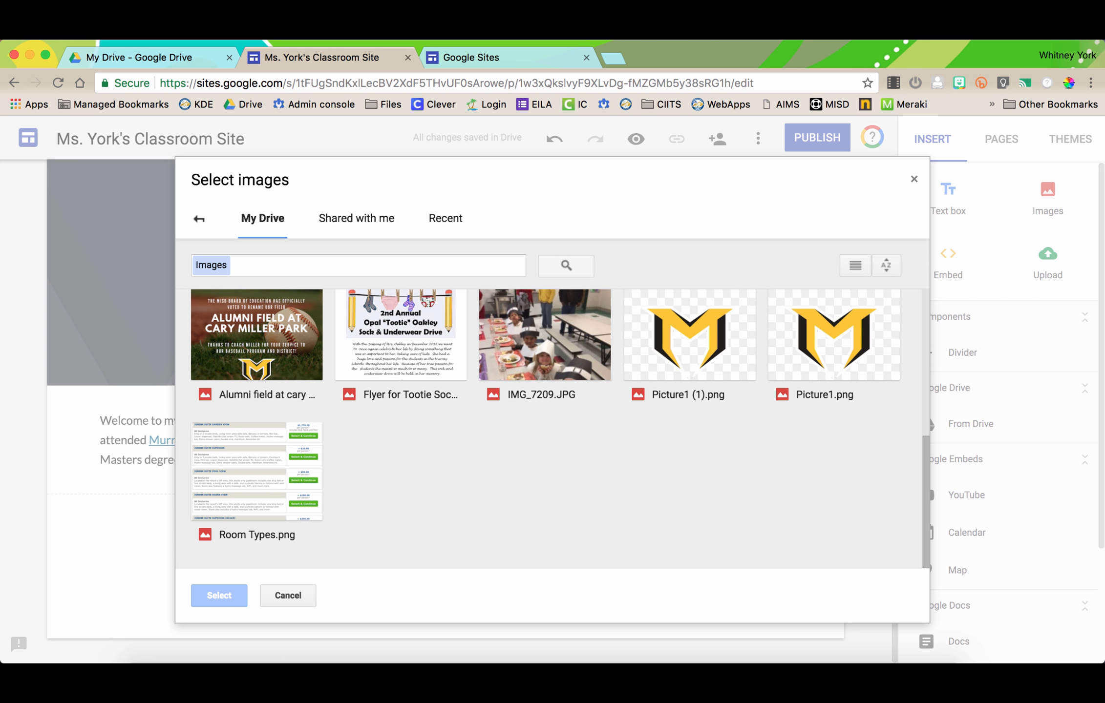
scroll(350, 383, up, 10)
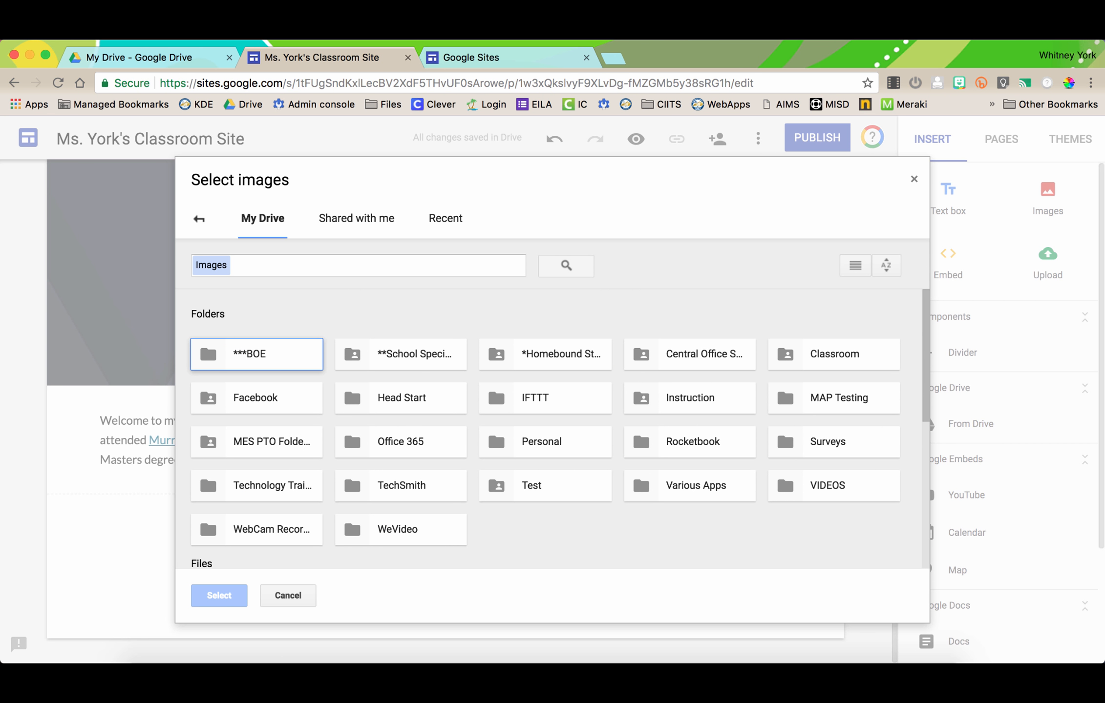
double_click(542, 441)
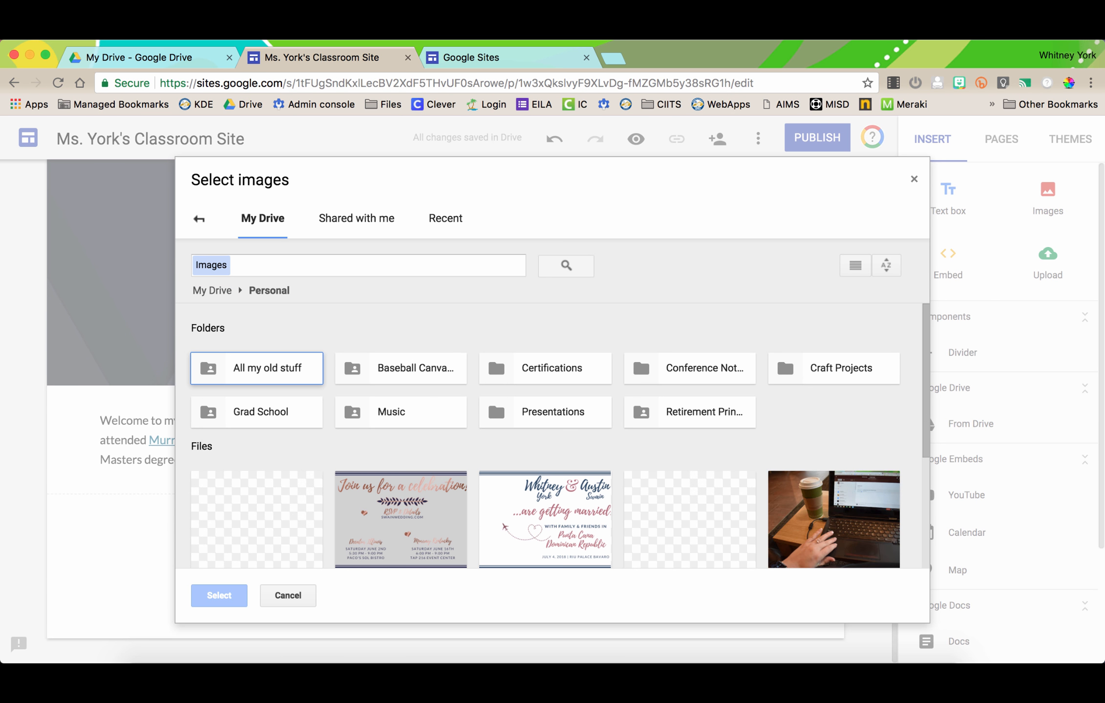
scroll(495, 354, down, 5)
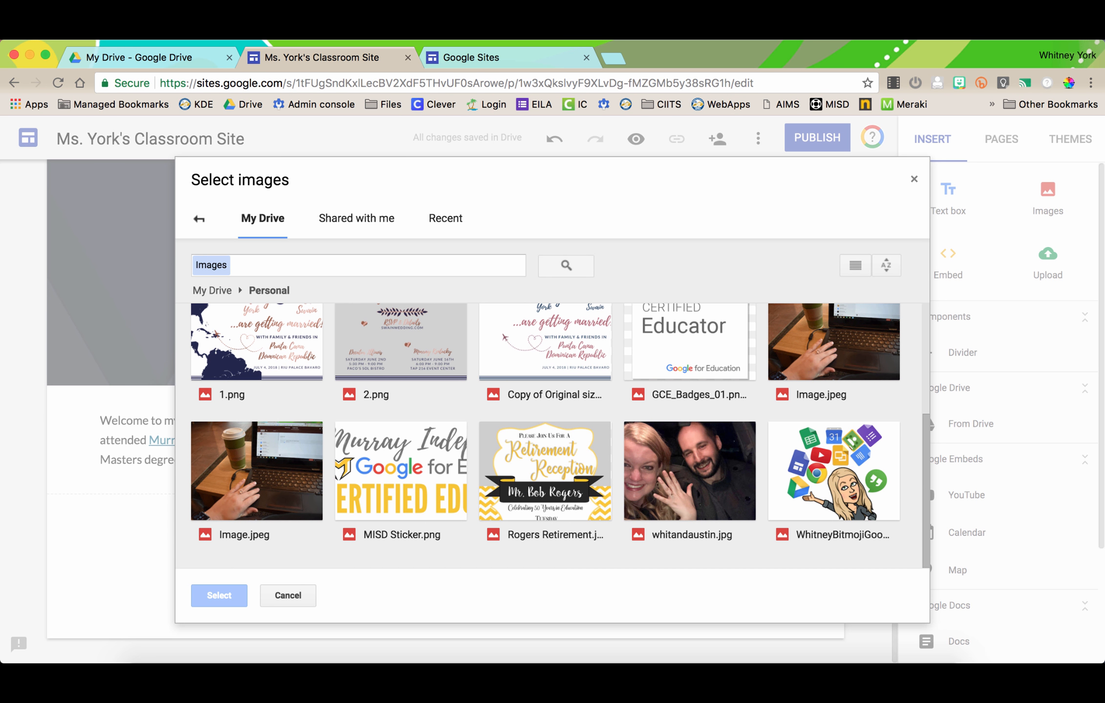
double_click(833, 472)
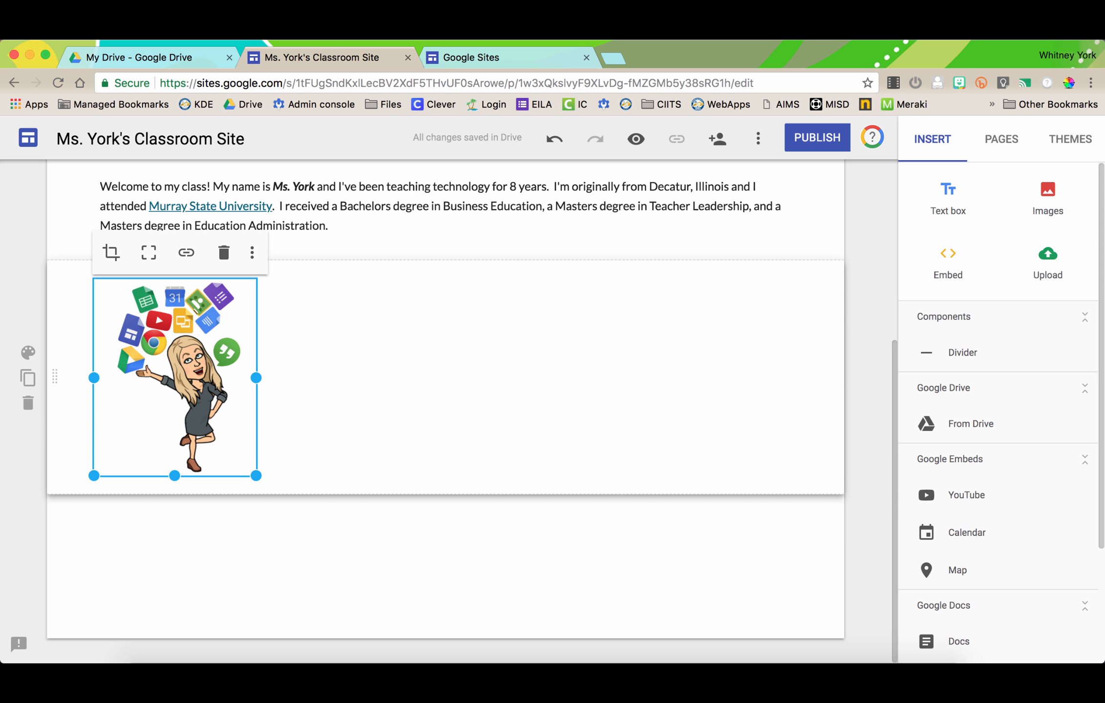
- Move the bitmoji beside the welcome text and resize both the text block and the image
scroll(446, 371, up, 2)
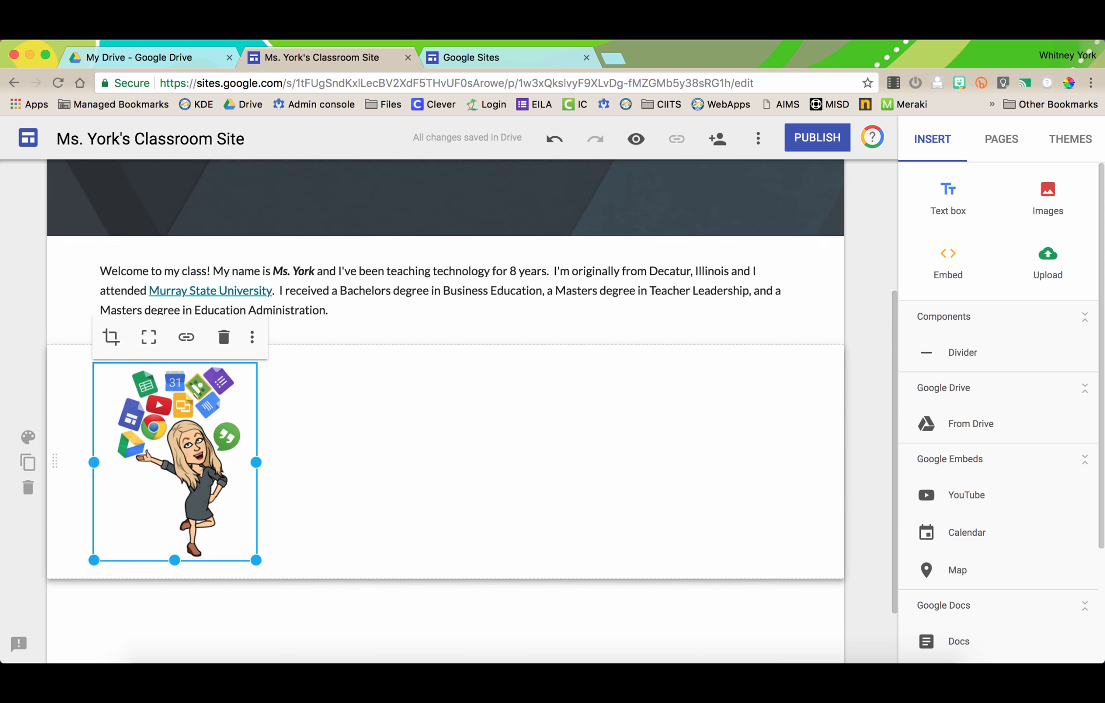
scroll(247, 442, up, 1)
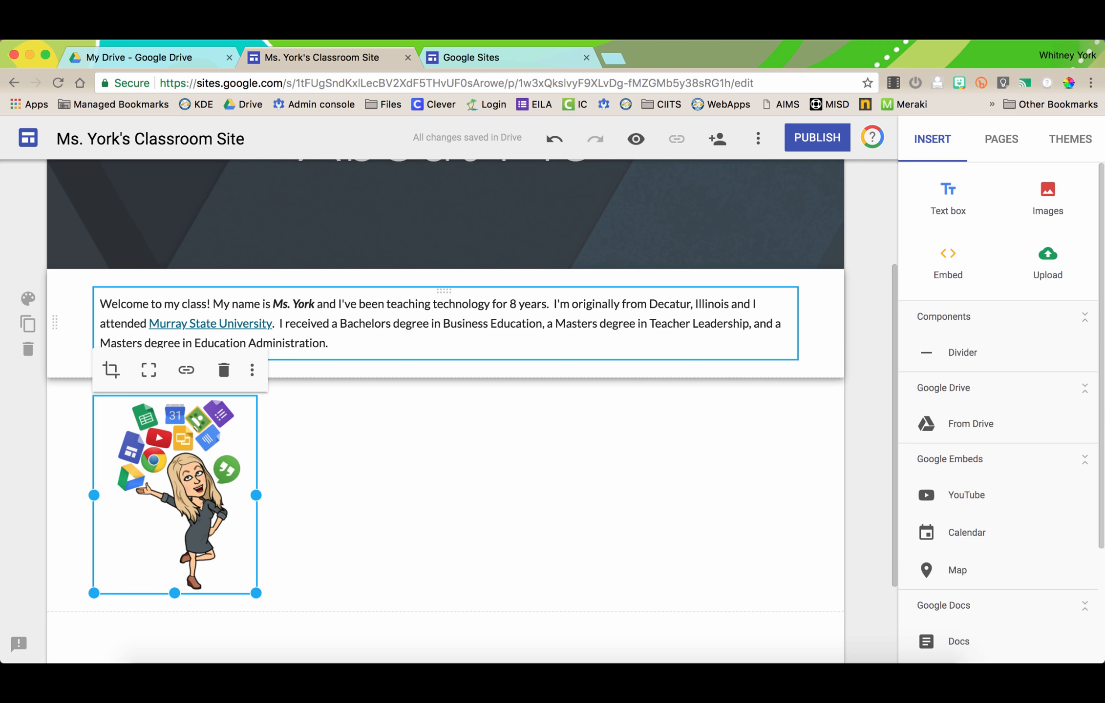
drag(174, 493, 841, 365)
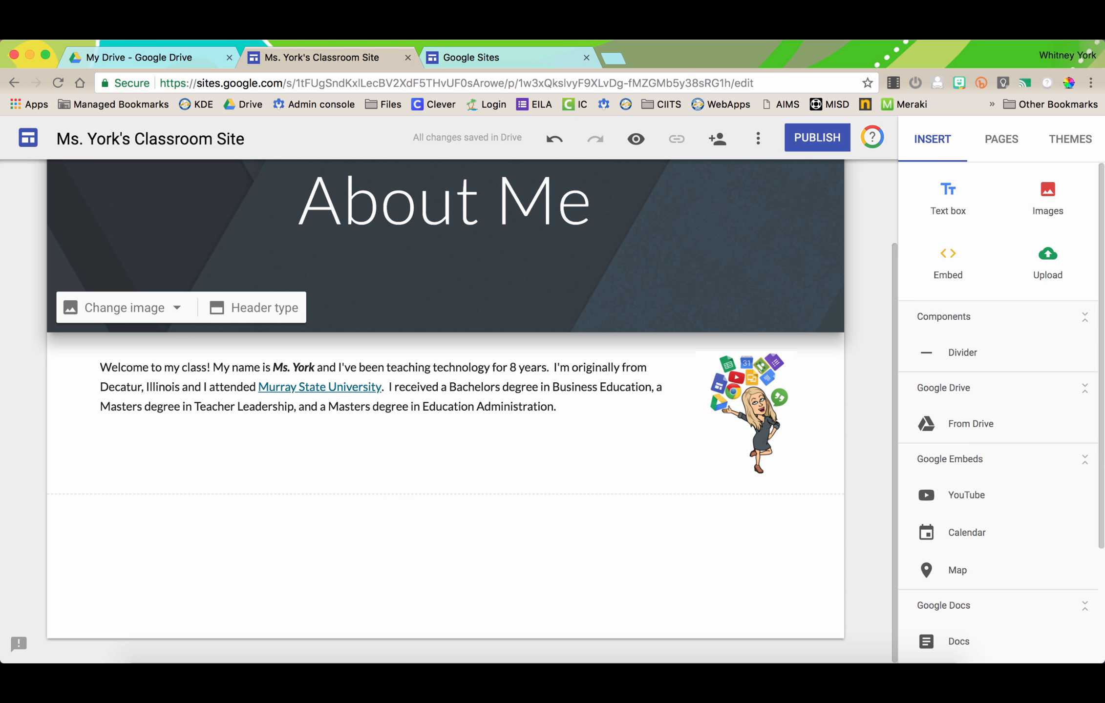
click(561, 407)
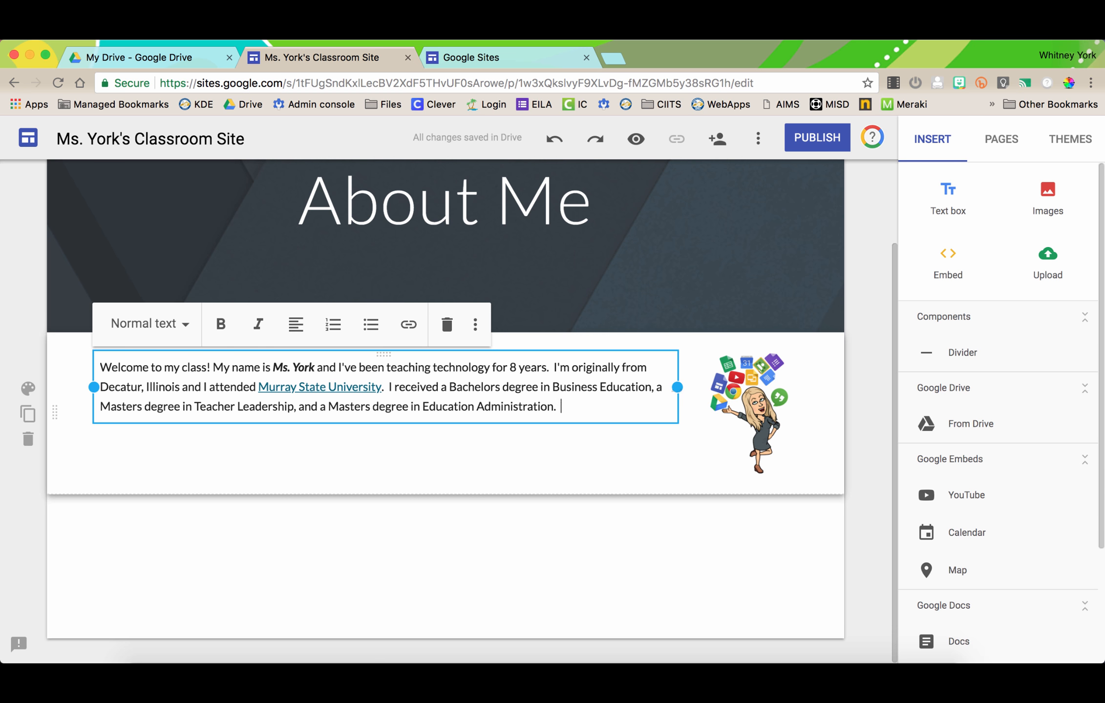
drag(677, 386, 388, 416)
click(772, 386)
mouse_move(694, 413)
mouse_down()
mouse_move(476, 412)
mouse_move(770, 414)
mouse_move(692, 414)
mouse_up()
drag(695, 476, 601, 590)
click(488, 527)
click(258, 428)
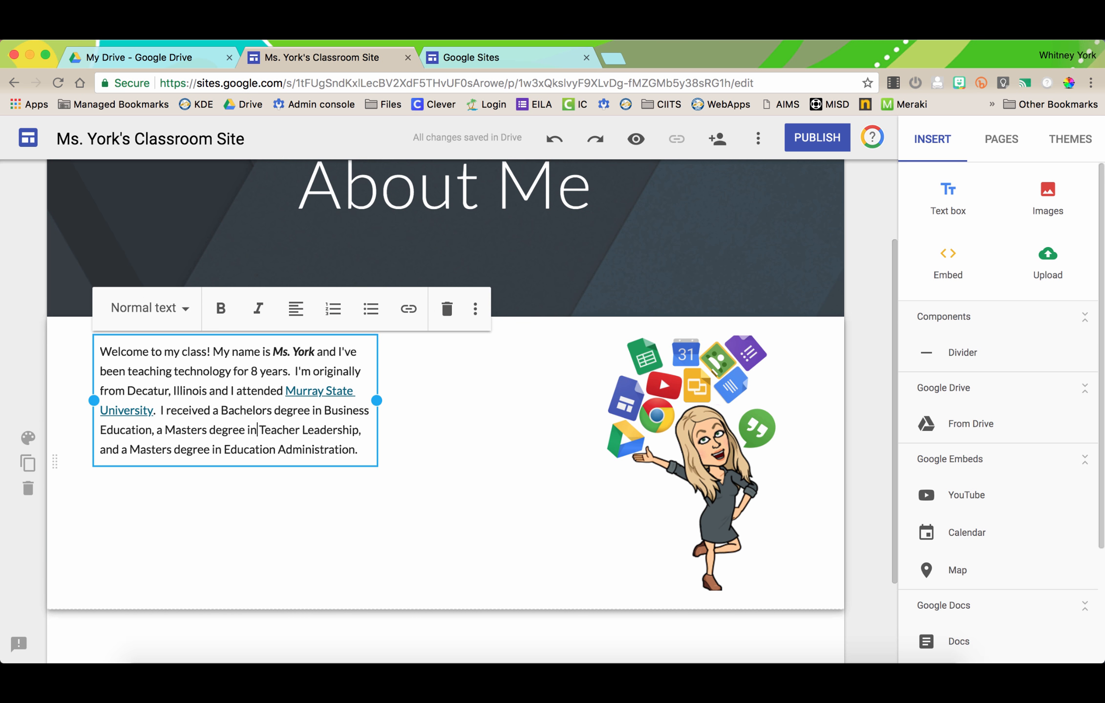
drag(377, 401, 566, 381)
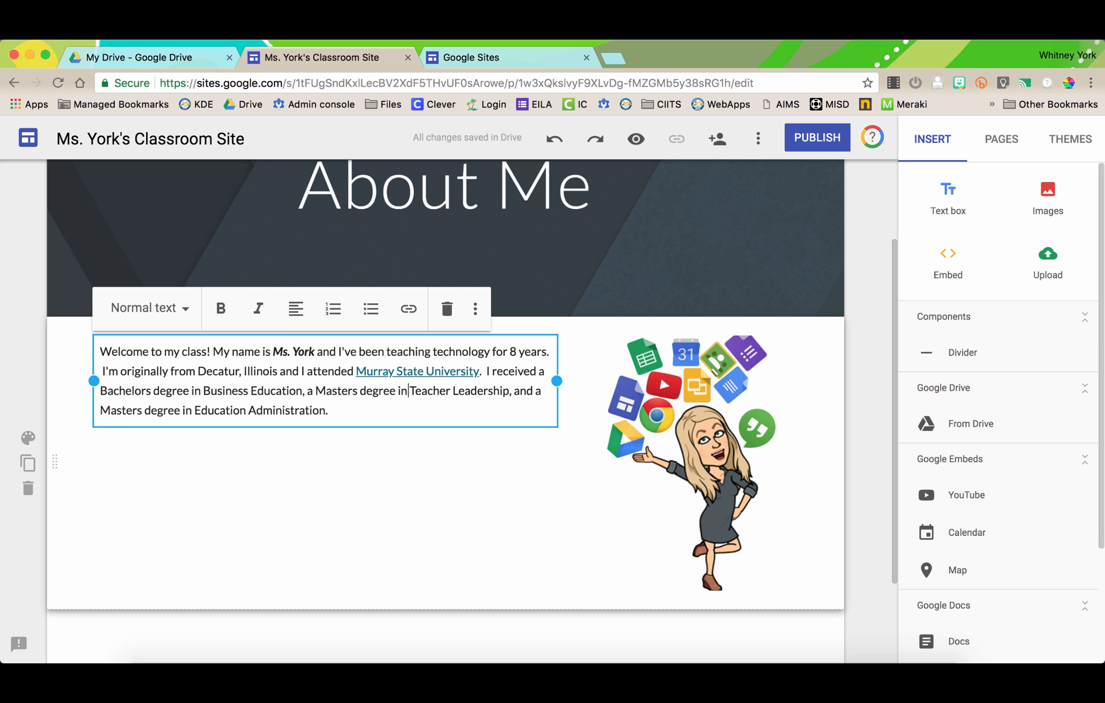
- Try cropping the bitmoji twice, then undo the crop to restore the full image
click(774, 473)
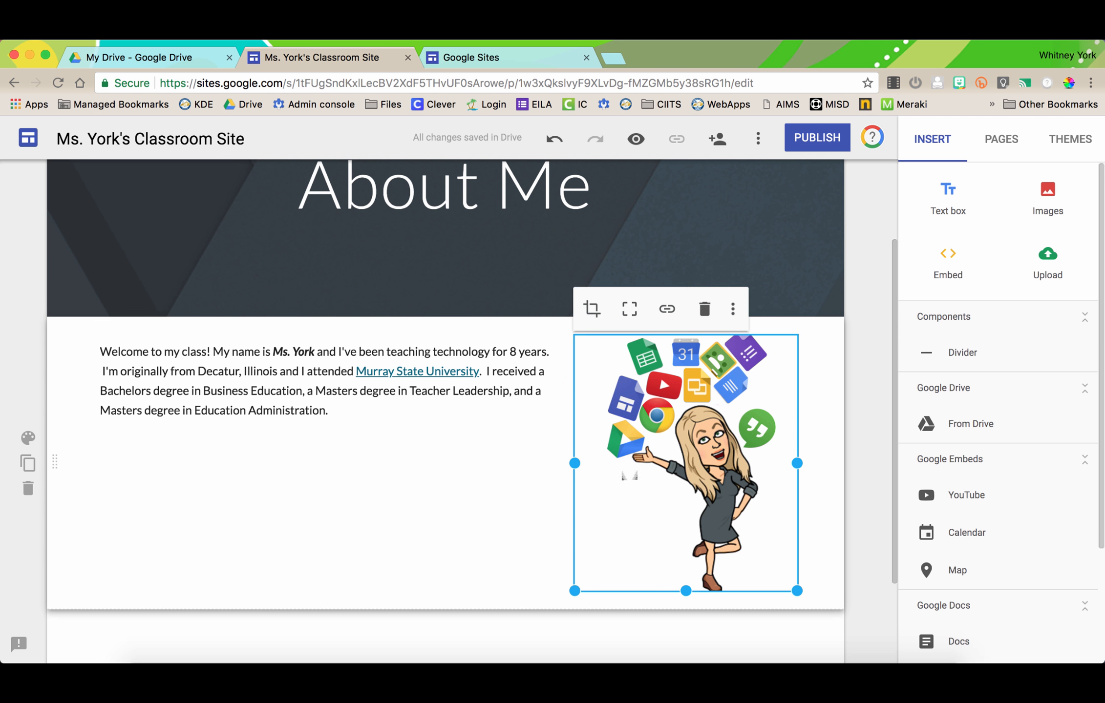
click(591, 309)
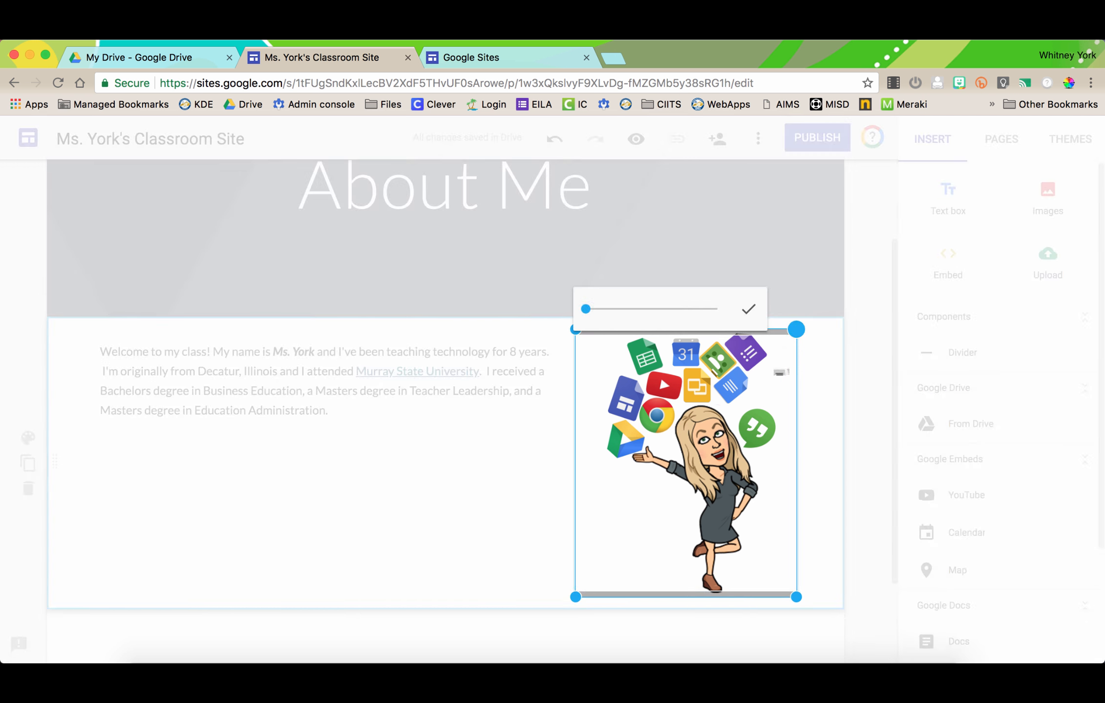
drag(775, 339, 775, 374)
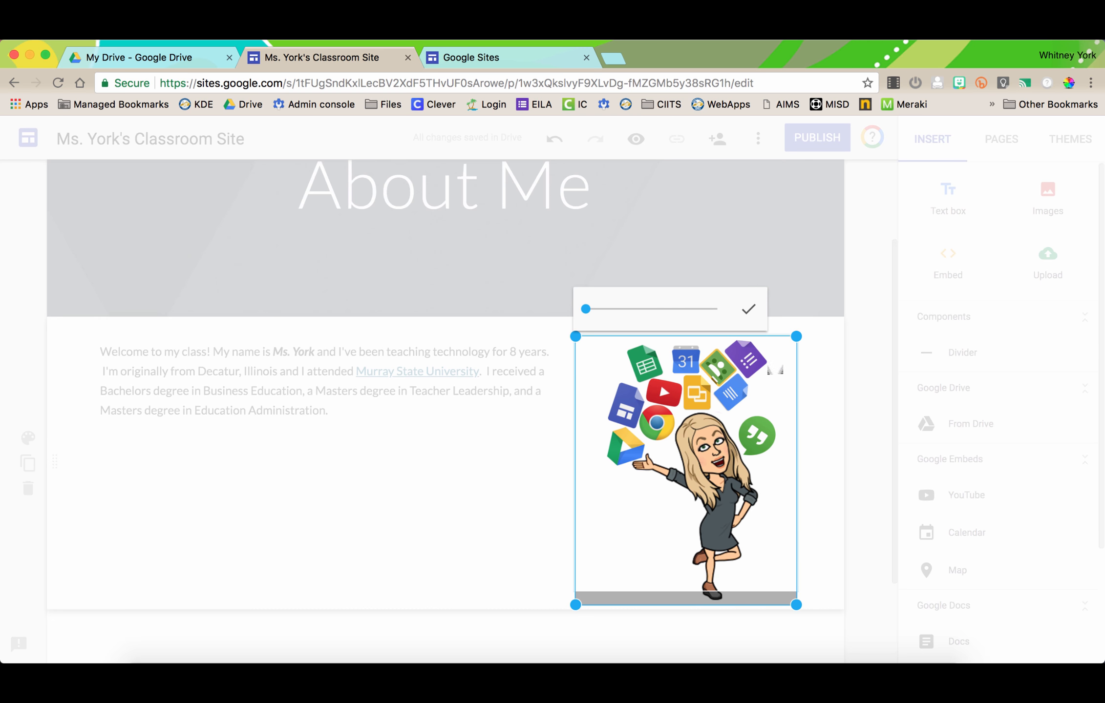
drag(698, 493, 727, 516)
click(748, 309)
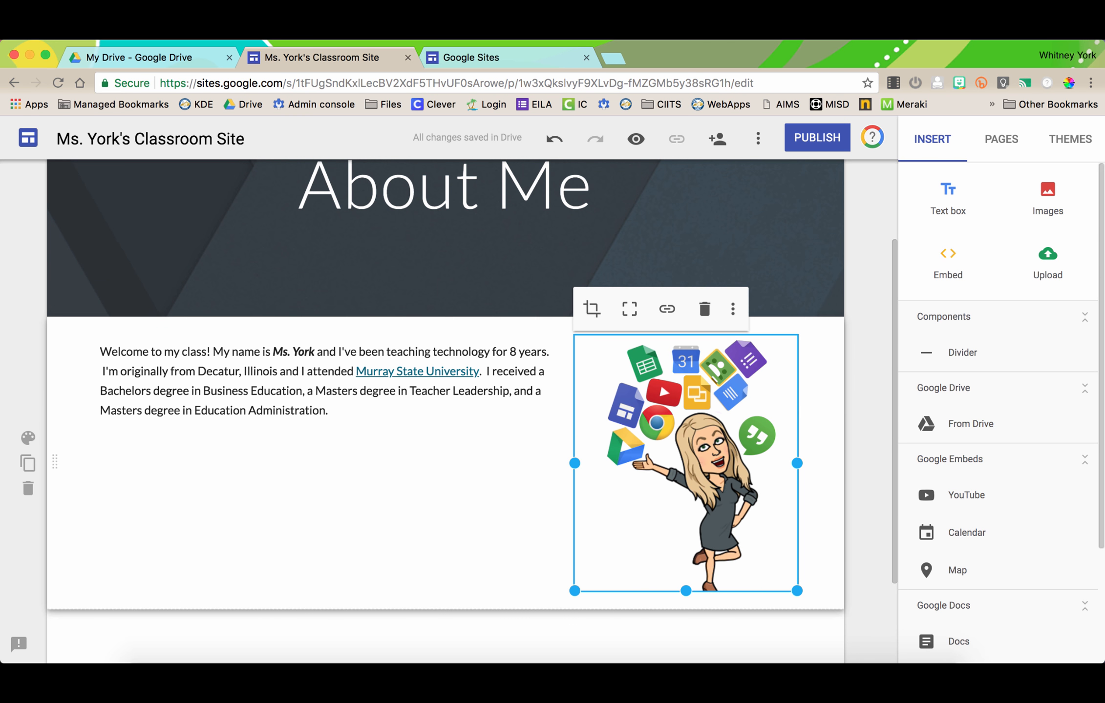
drag(574, 591, 635, 475)
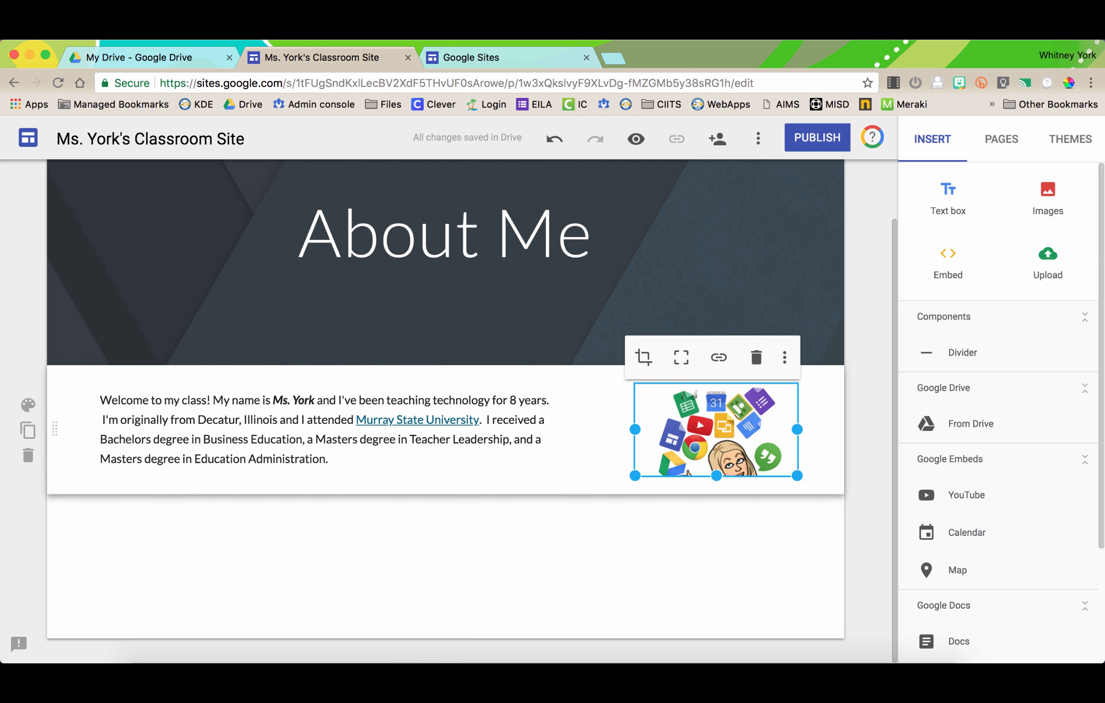
click(643, 357)
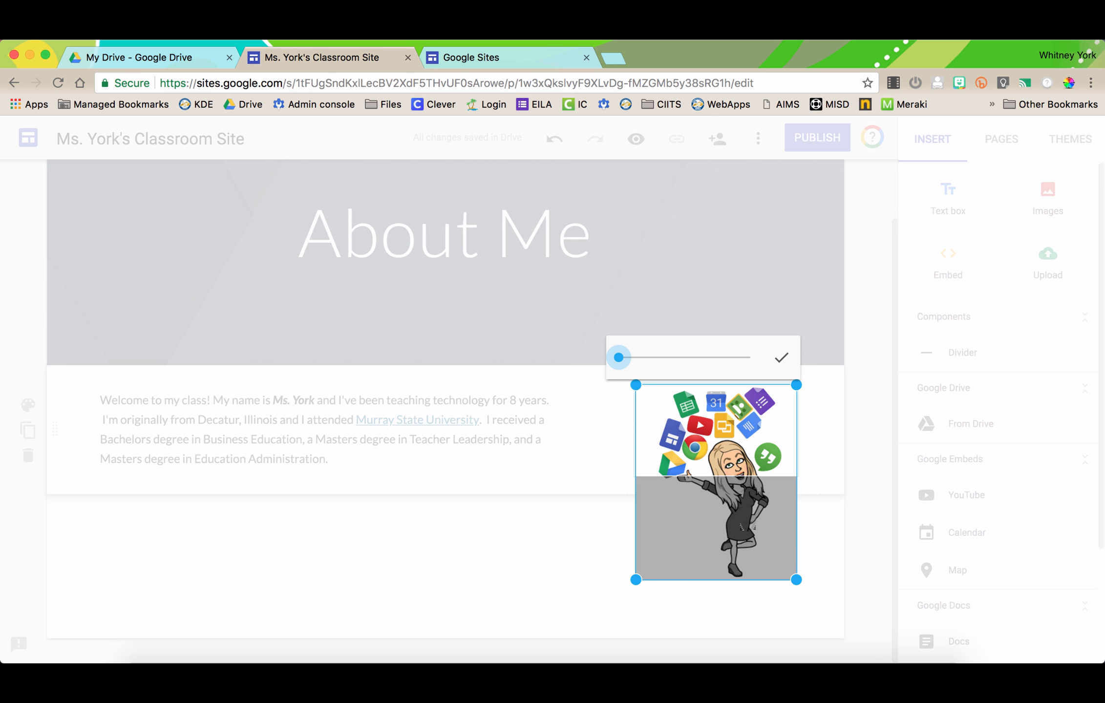
drag(756, 517, 756, 464)
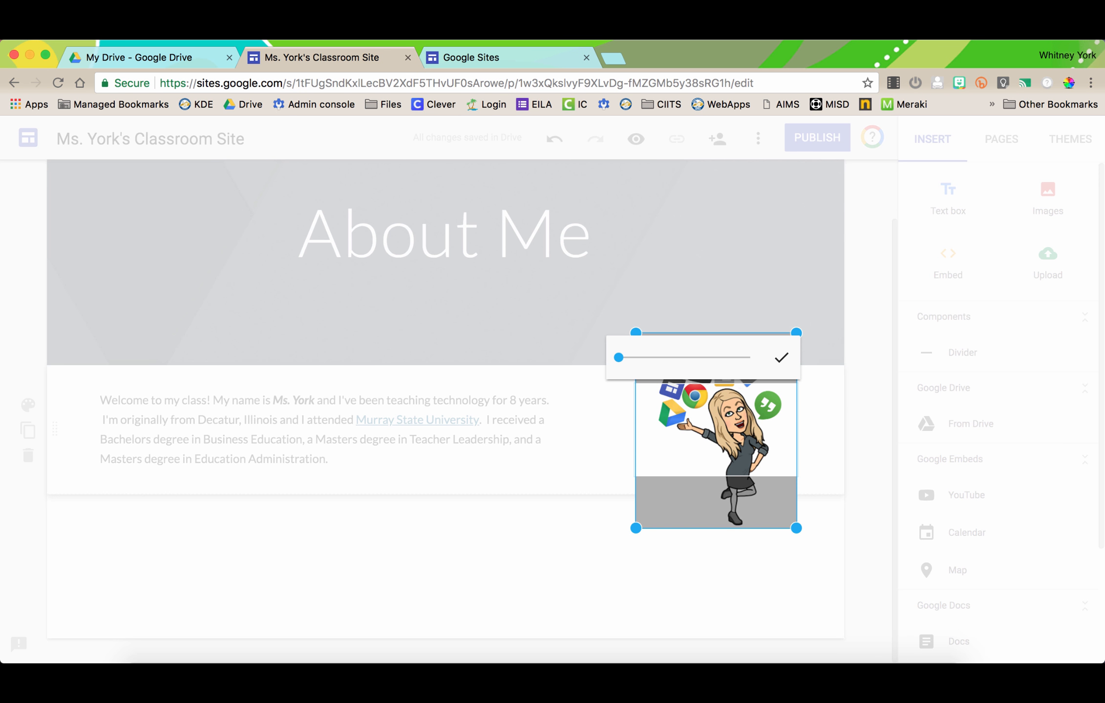
key(Return)
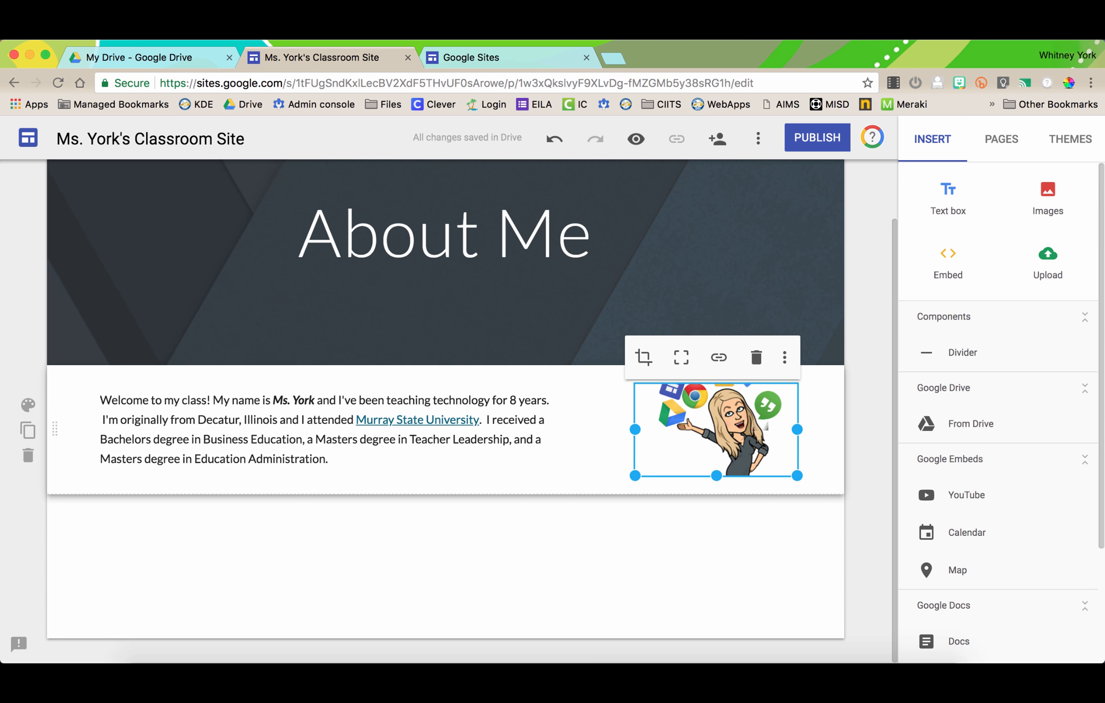
key(super+z)
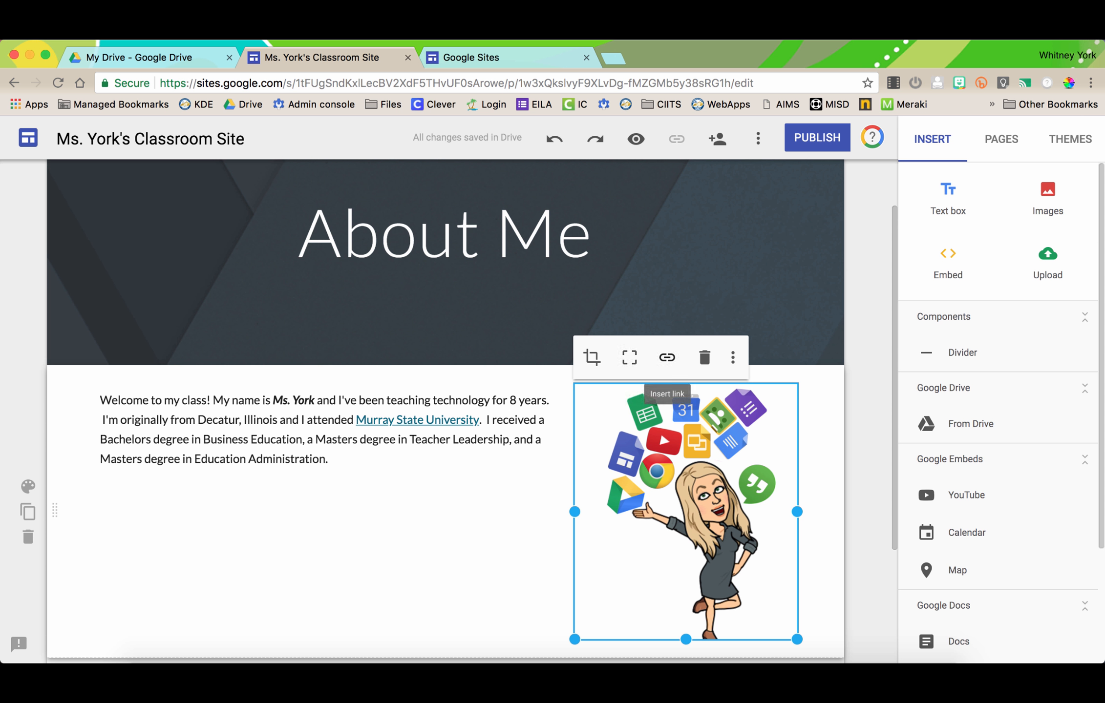
click(666, 357)
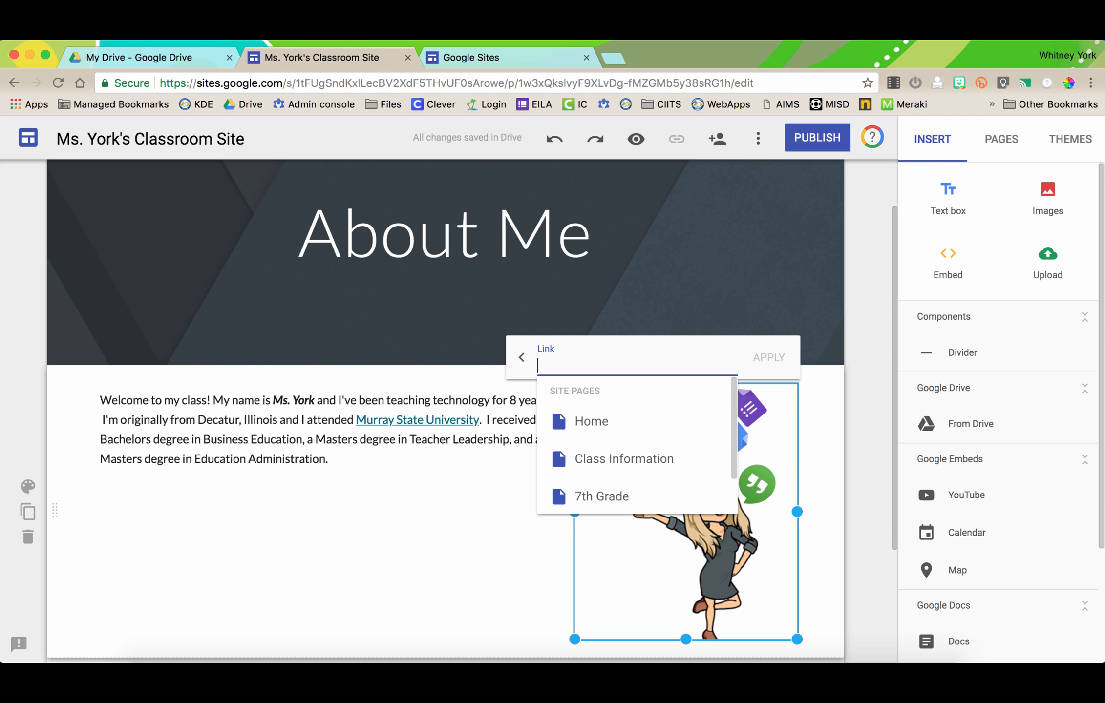
text(www.googled)
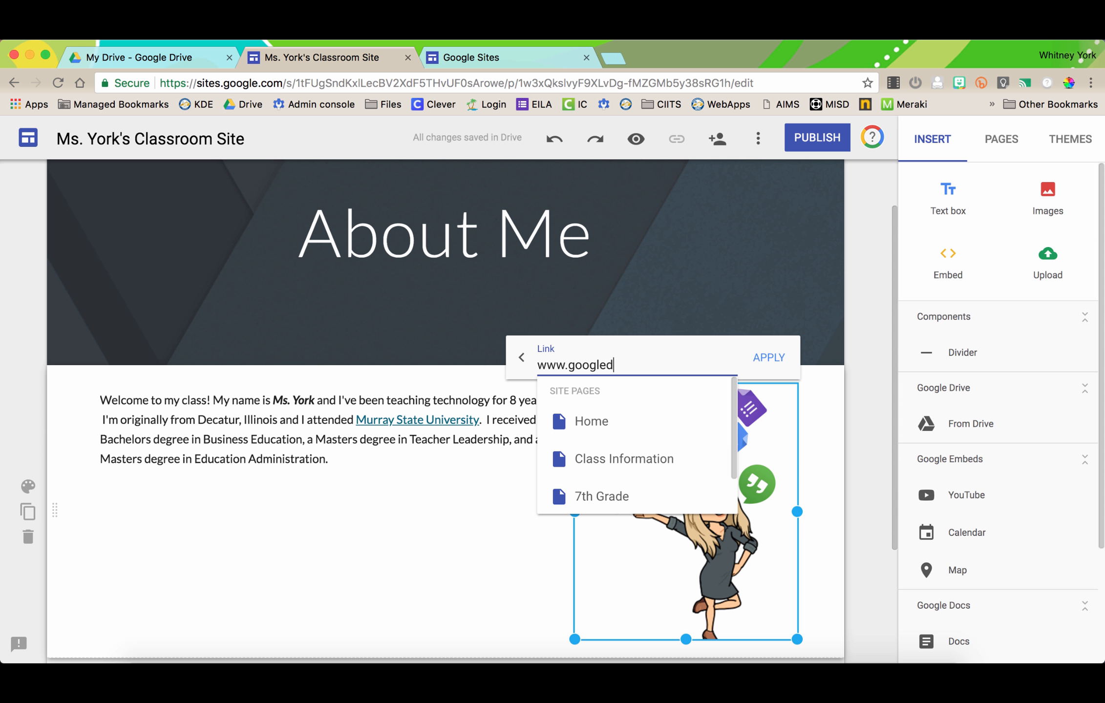
key(BackSpace)
key(BackSpace)
key(BackSpace)
key(BackSpace)
key(BackSpace)
key(BackSpace)
key(BackSpace)
text(drive.google)
key(Return)
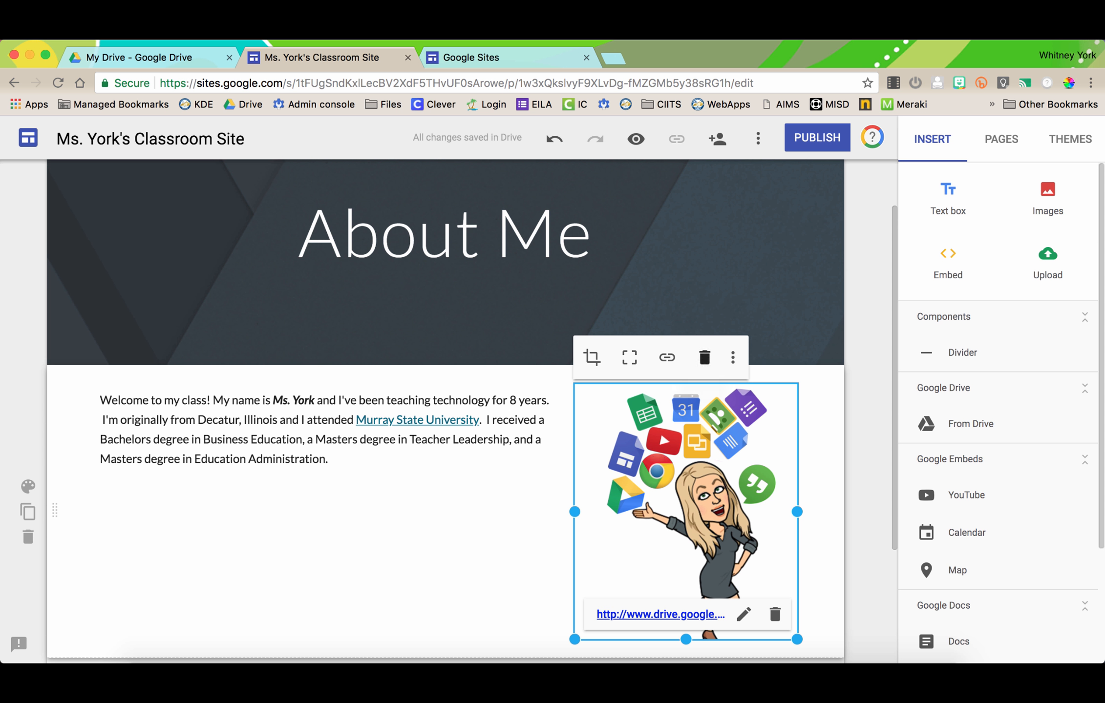
click(732, 357)
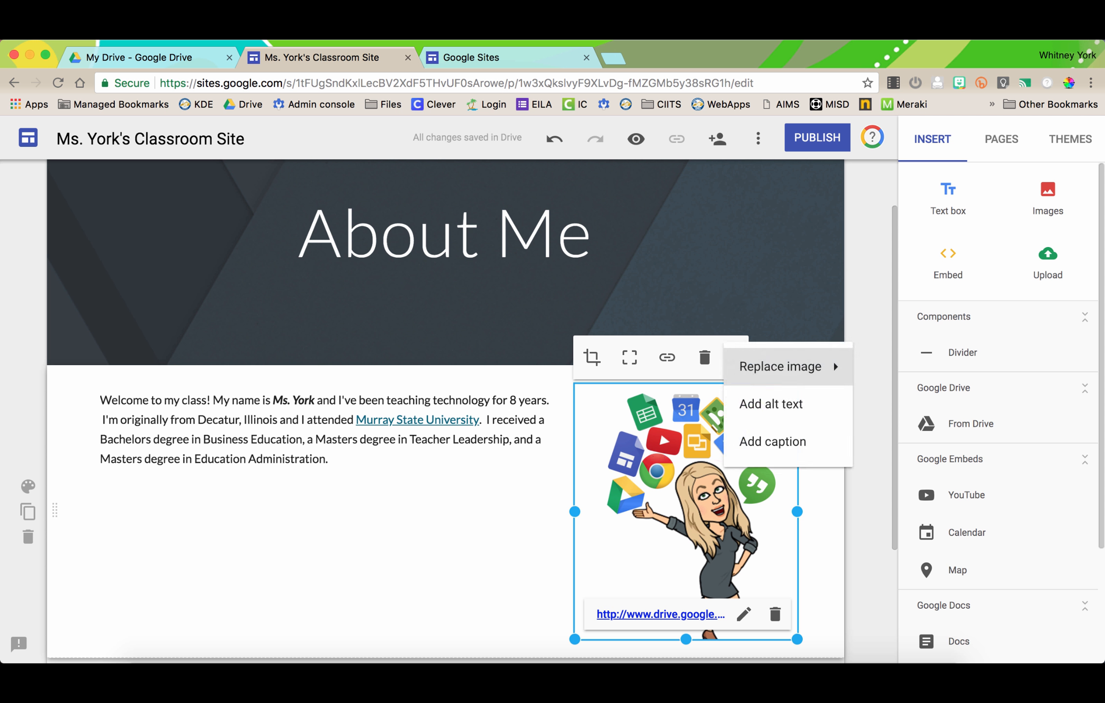
- Add a caption naming the teacher's Bitmoji under the image, fixing the misspelling
click(772, 441)
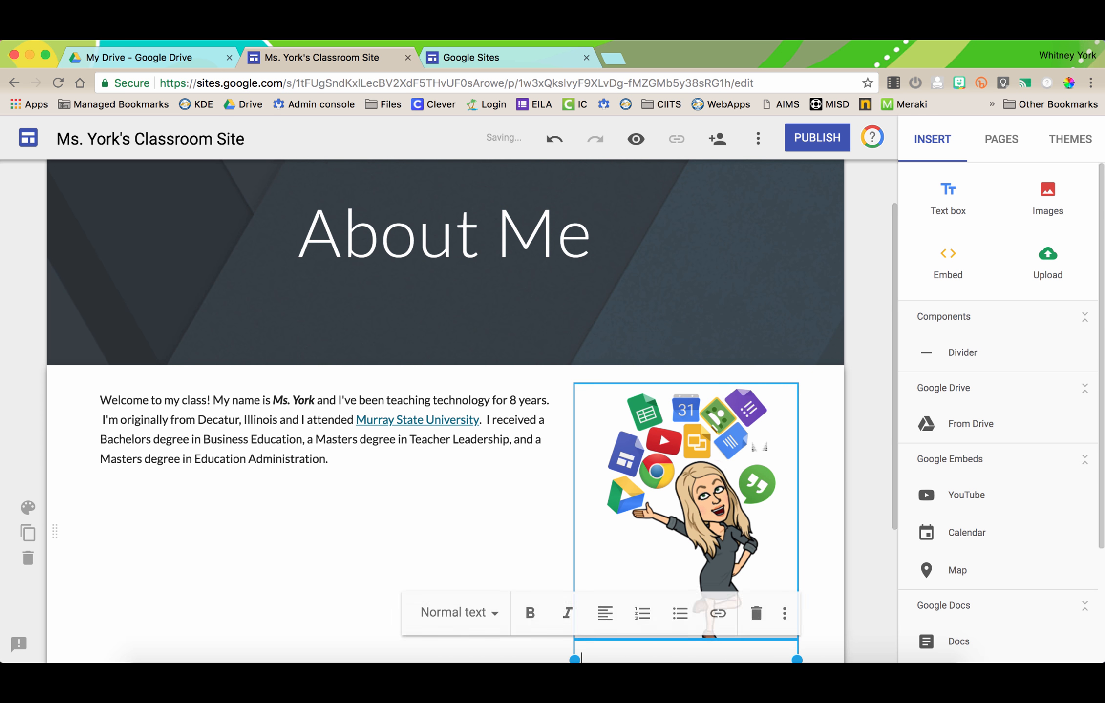
text(Ms)
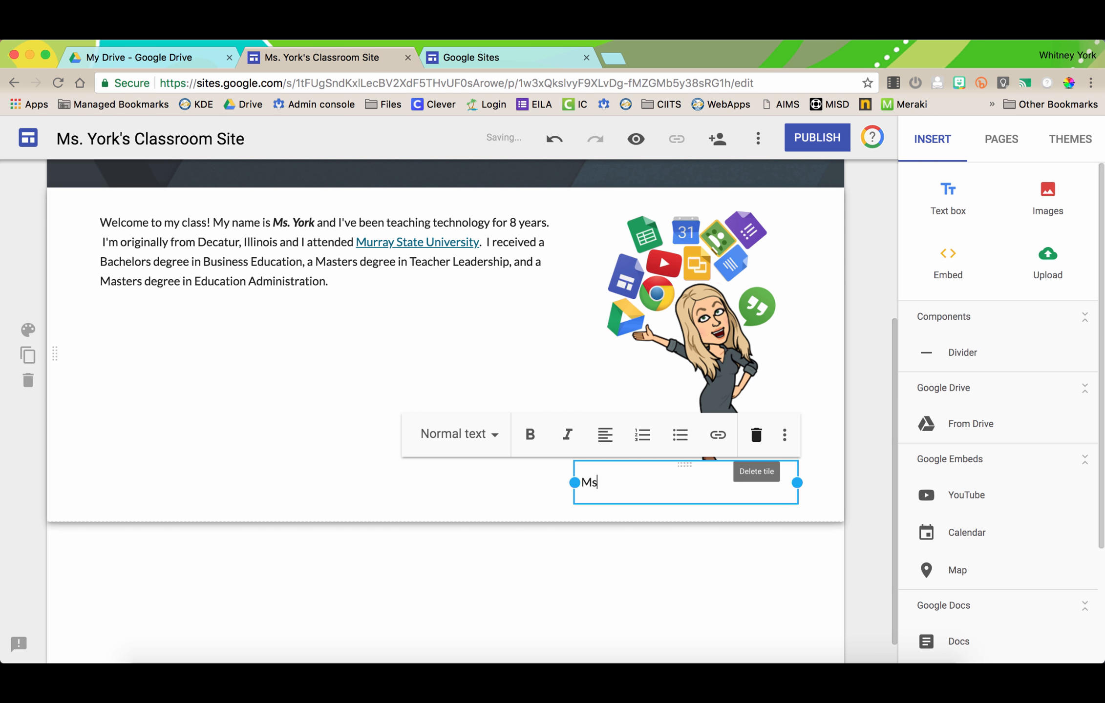
text(. York's Bitjo)
key(BackSpace)
key(BackSpace)
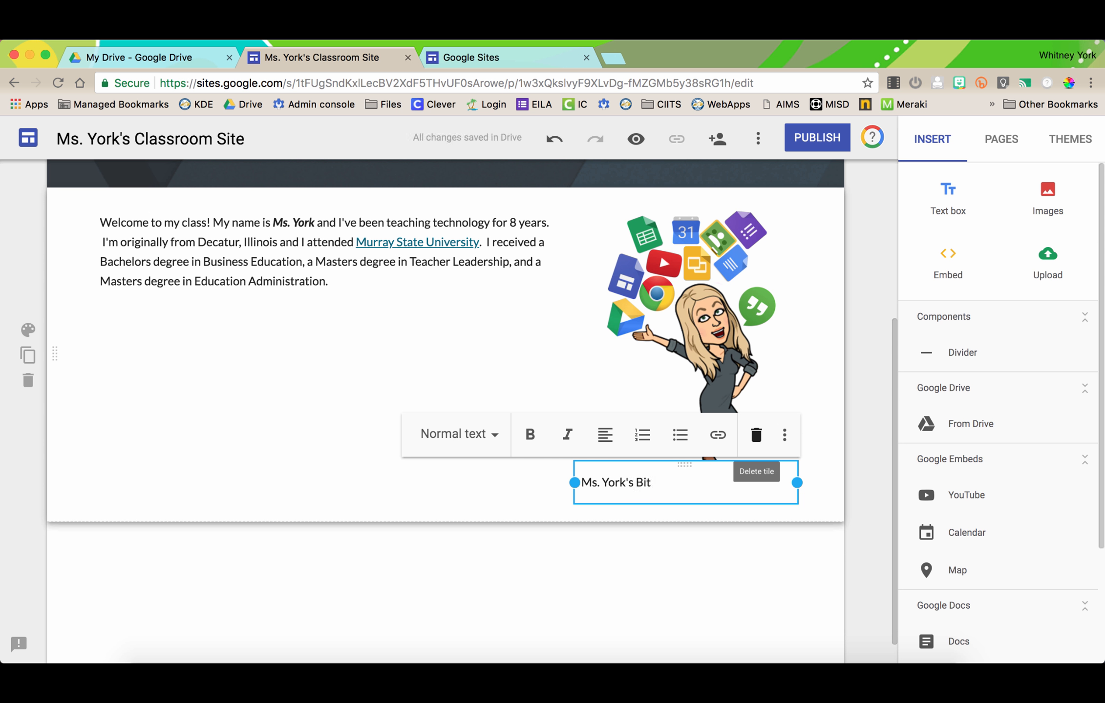
text(moji)
click(676, 334)
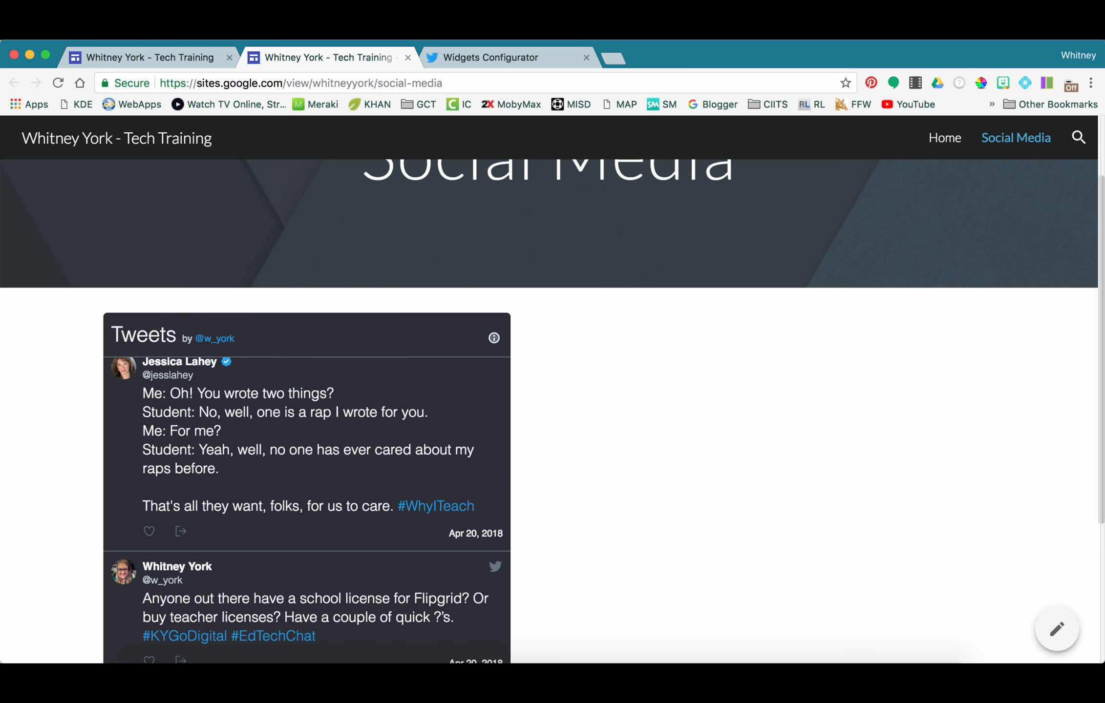
- Copy the Twitter timeline widget's embed code and bring up the window holding the classroom site
scroll(551, 390, up, 5)
scroll(552, 390, down, 10)
scroll(552, 391, up, 4)
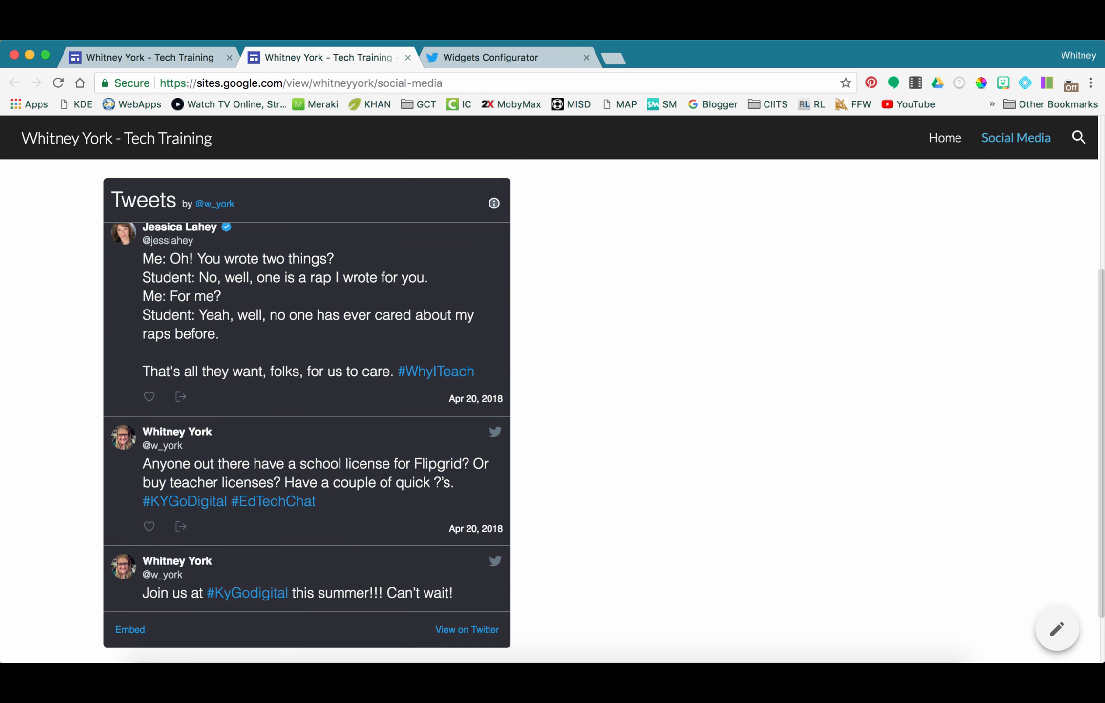
scroll(308, 440, up, 10)
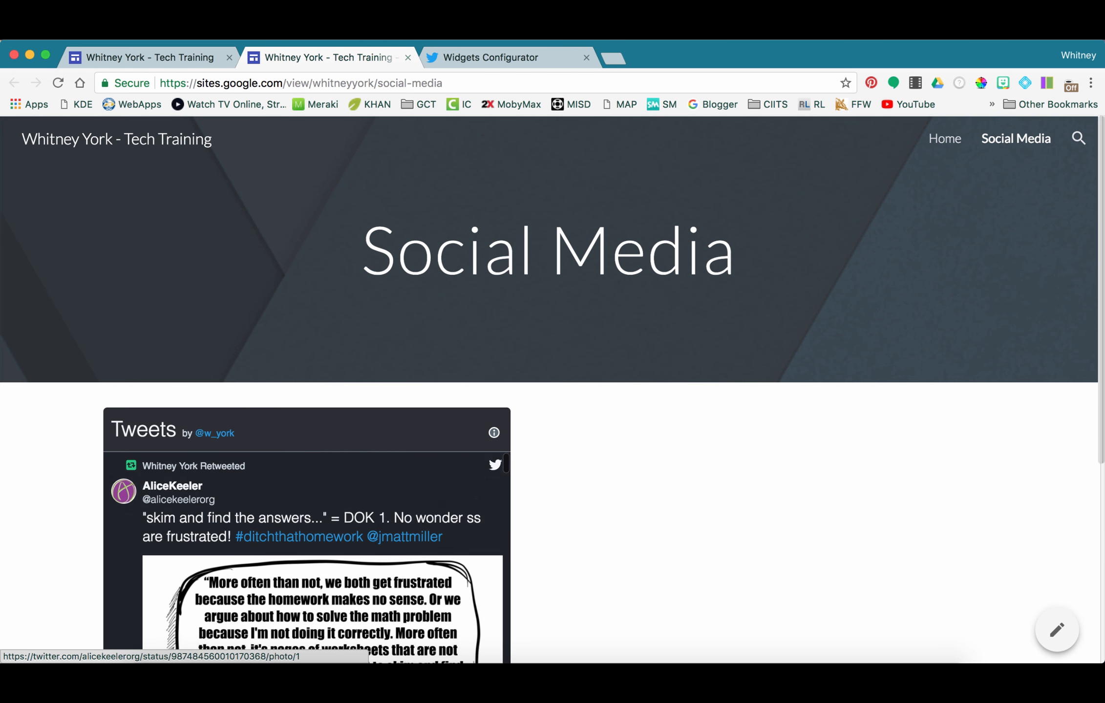
scroll(307, 557, down, 8)
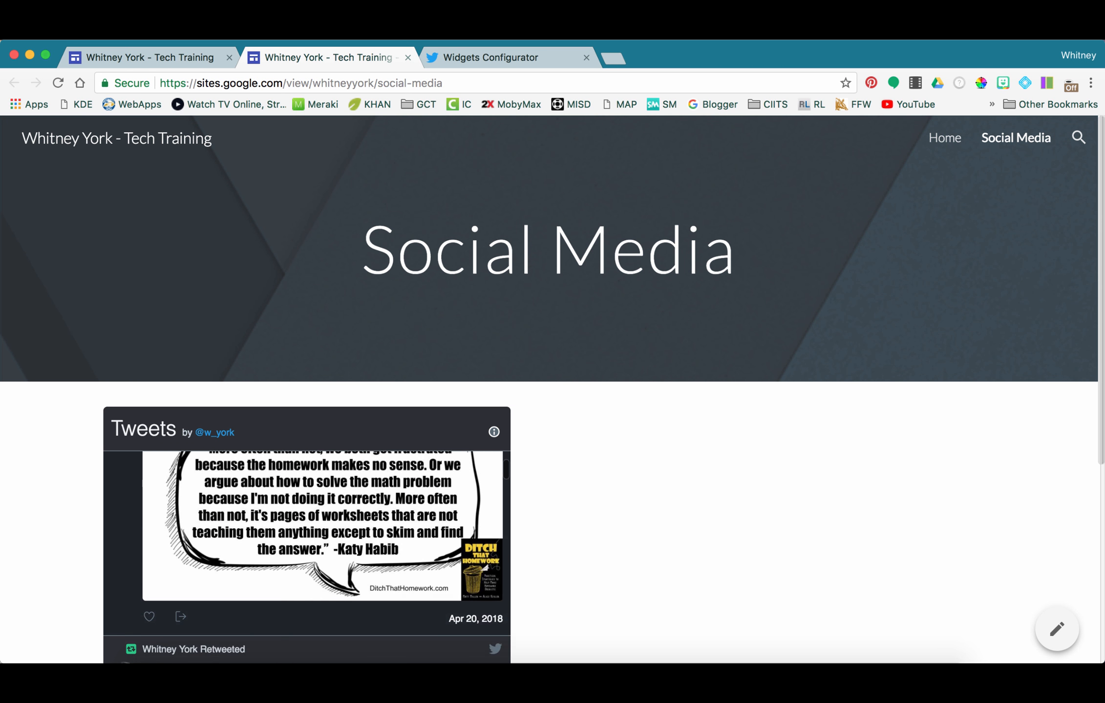
scroll(307, 556, down, 8)
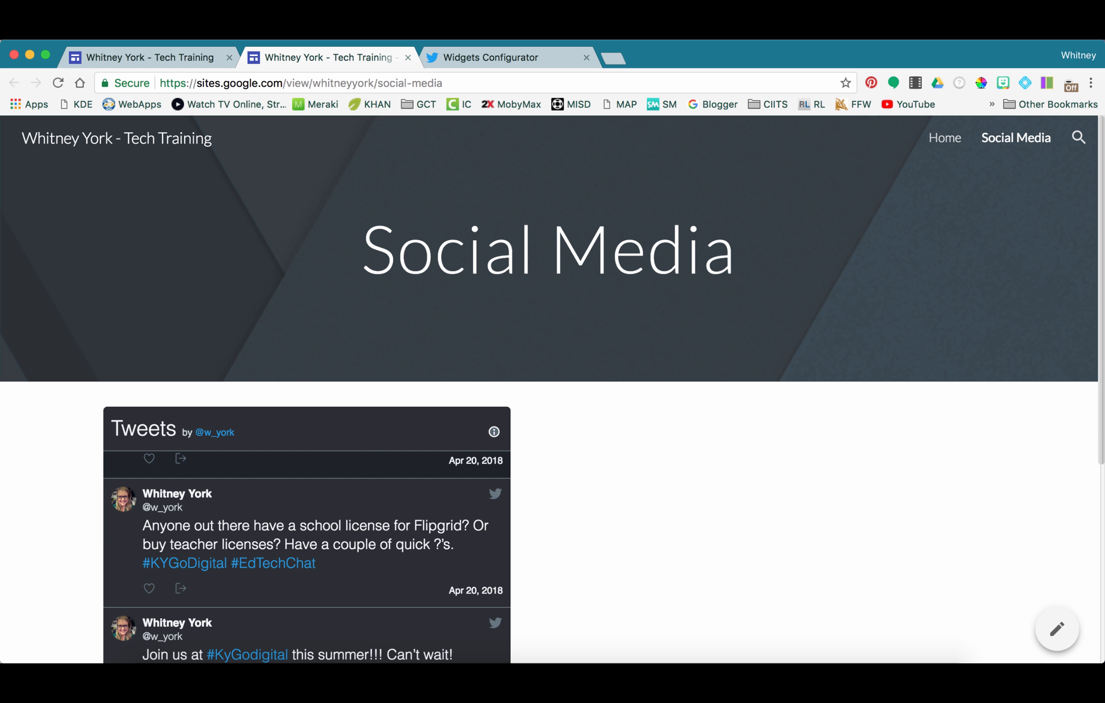
scroll(307, 556, down, 10)
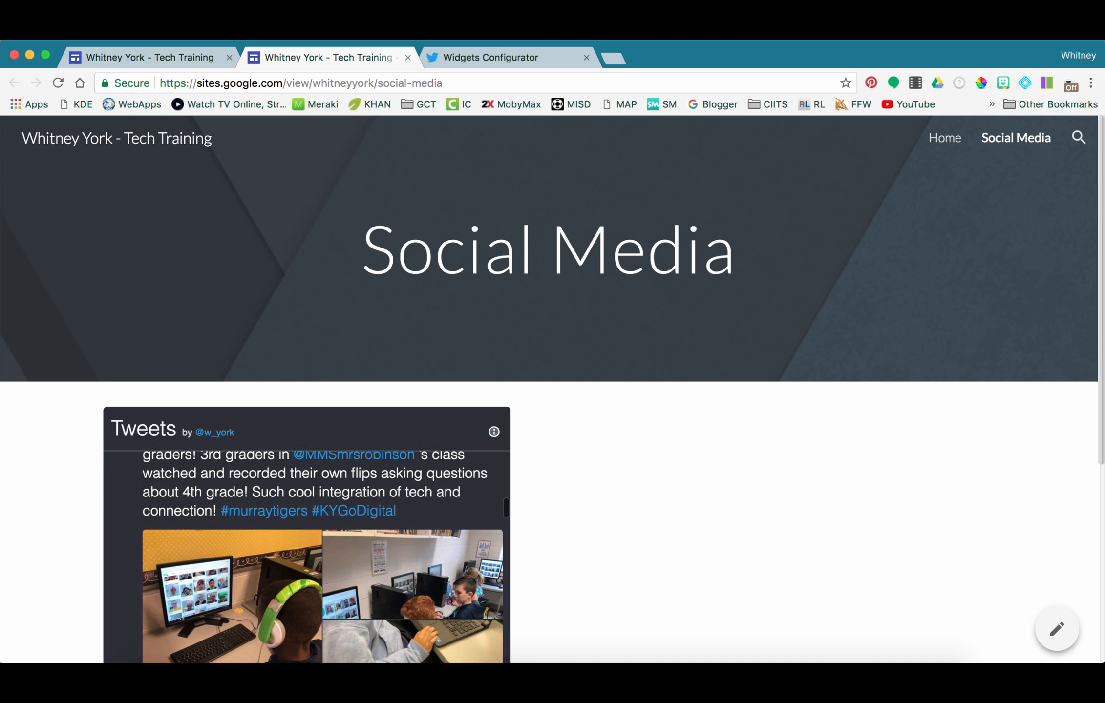
scroll(307, 557, down, 10)
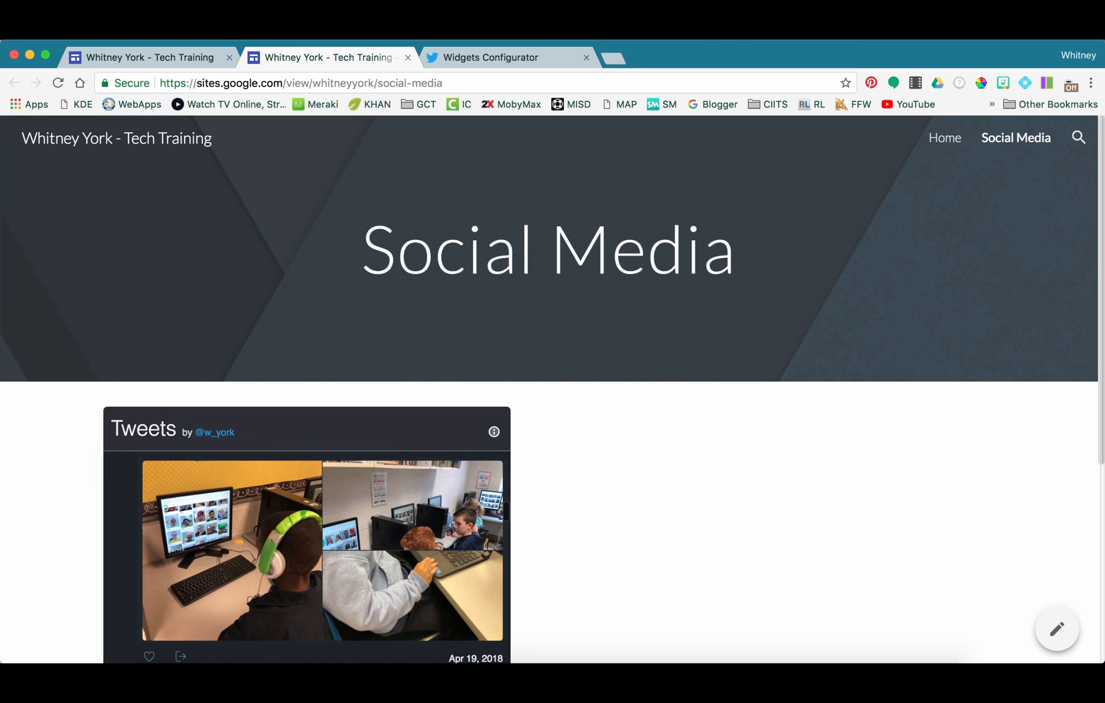
scroll(307, 556, up, 10)
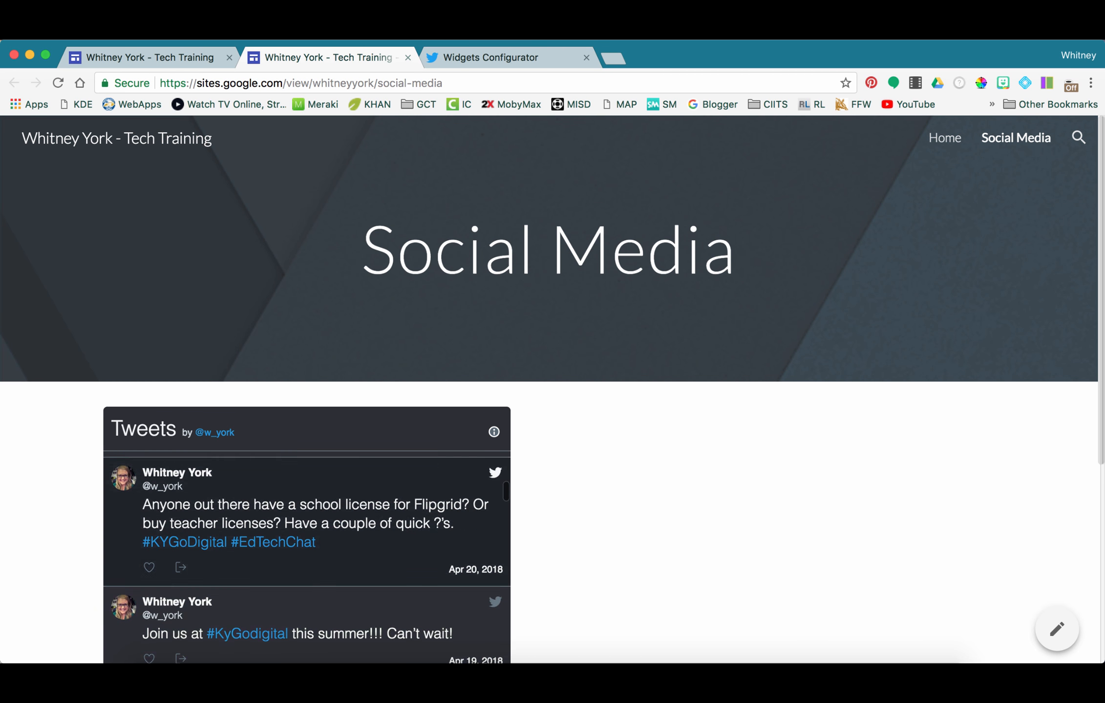
click(494, 58)
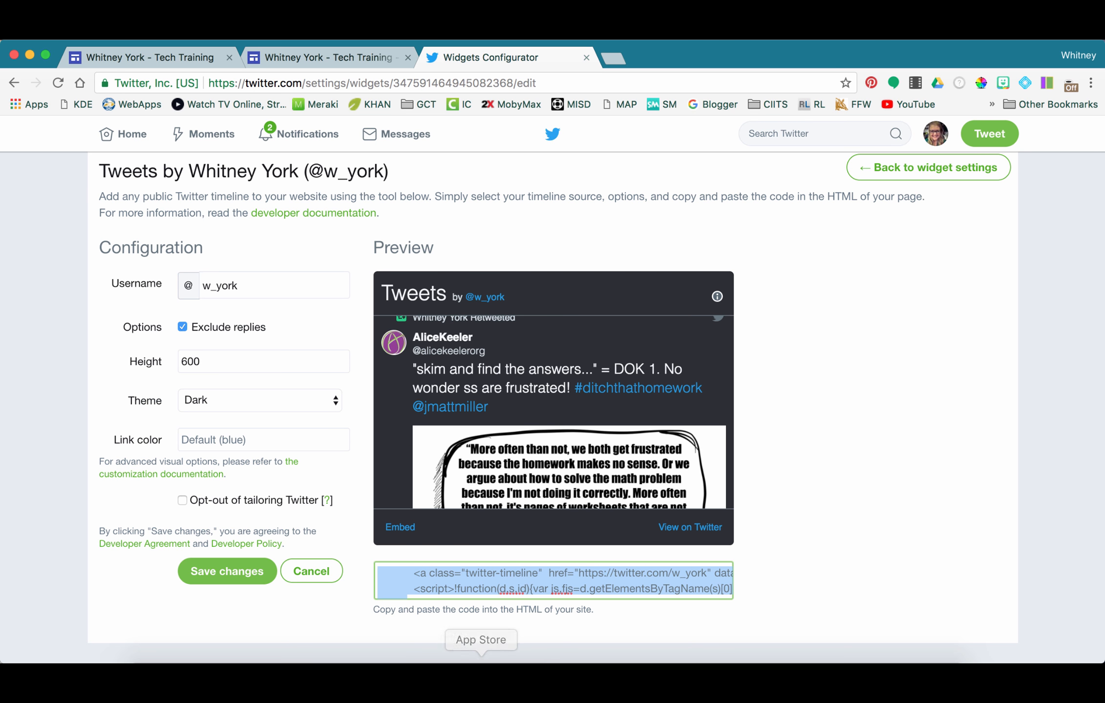
click(332, 57)
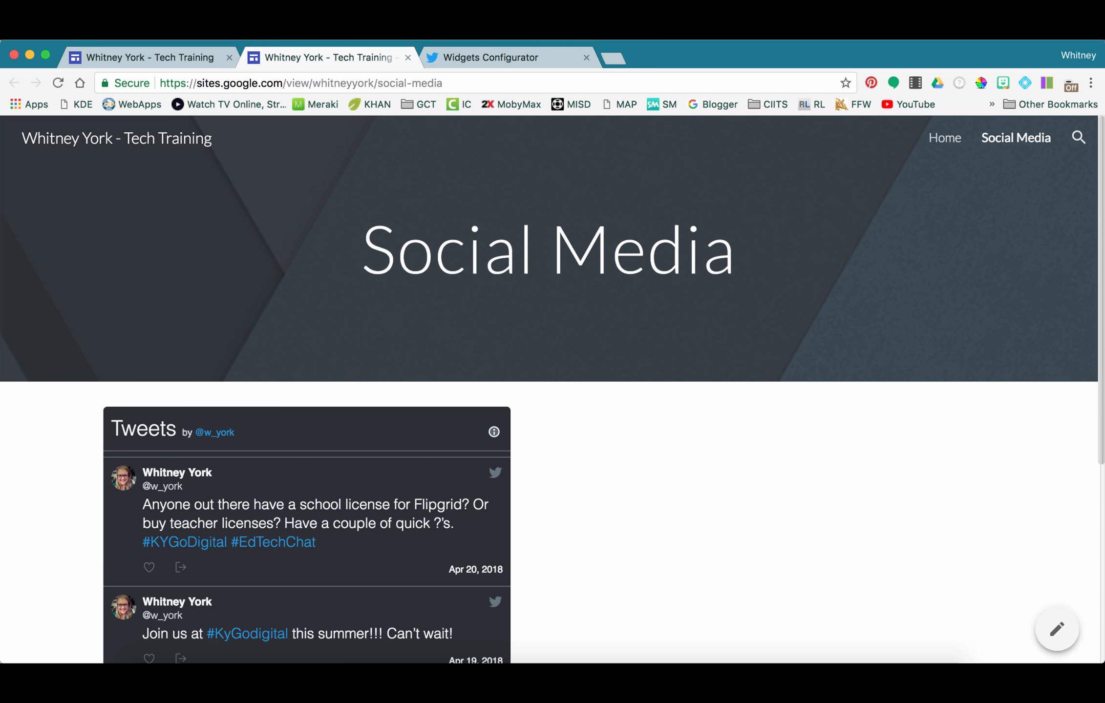
key(ctrl+Up)
- Embed the pasted Twitter timeline code on the About Me page below the Bitmoji section
click(825, 425)
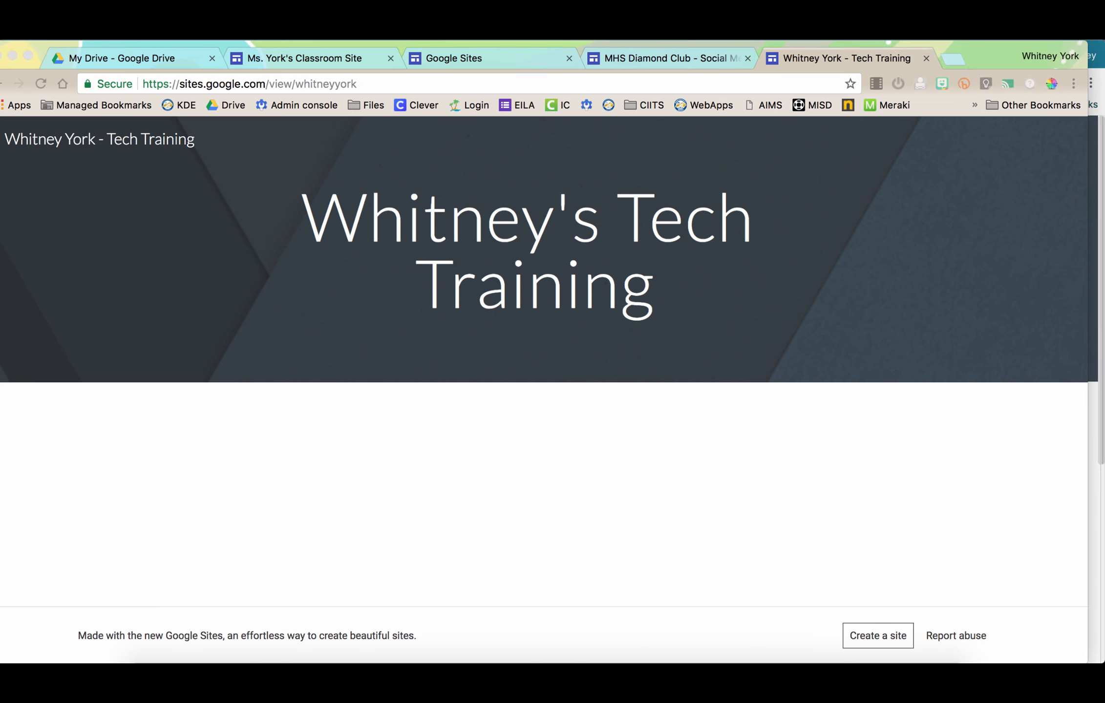
click(303, 57)
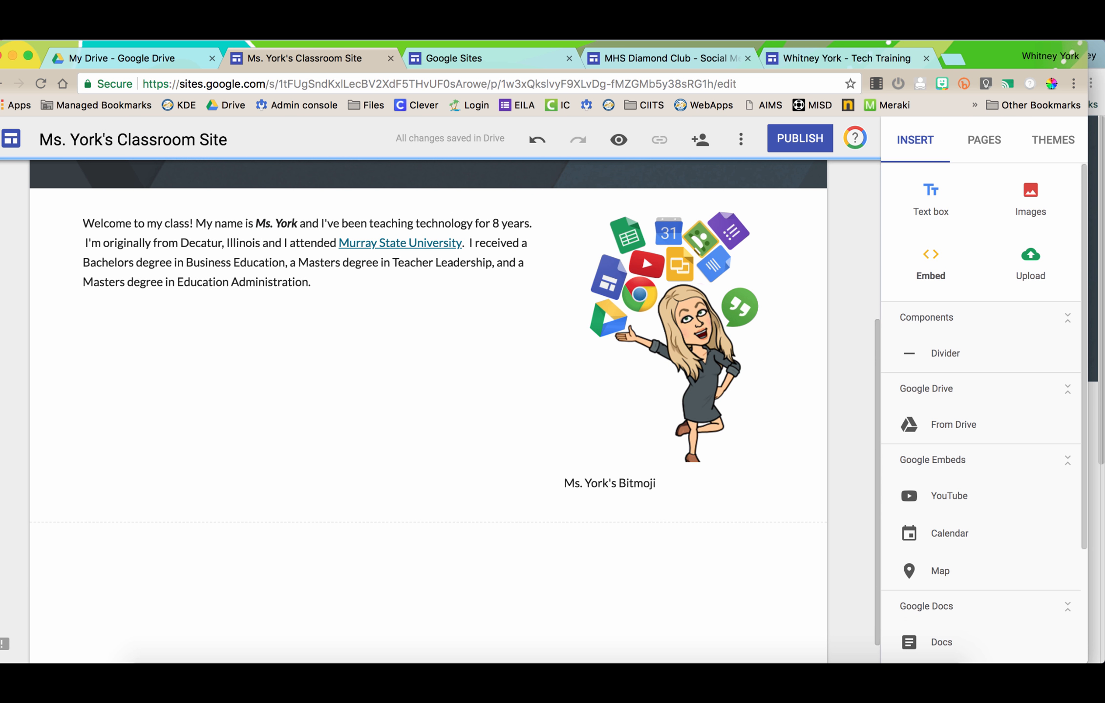
click(930, 264)
click(473, 346)
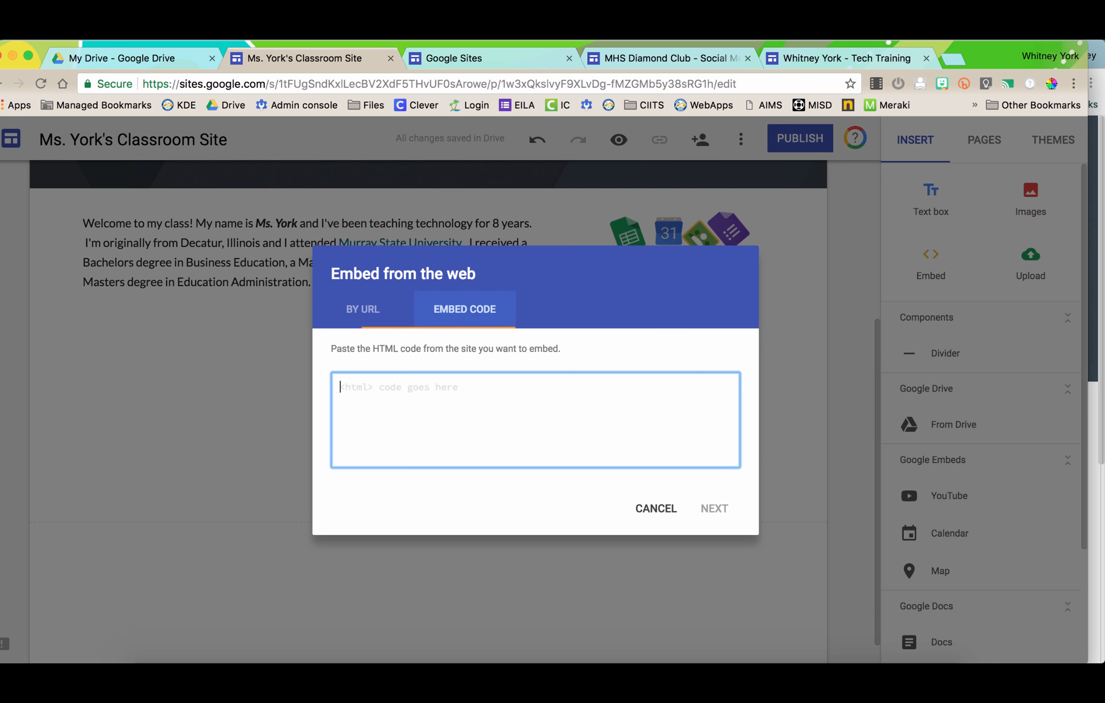
key(super+v)
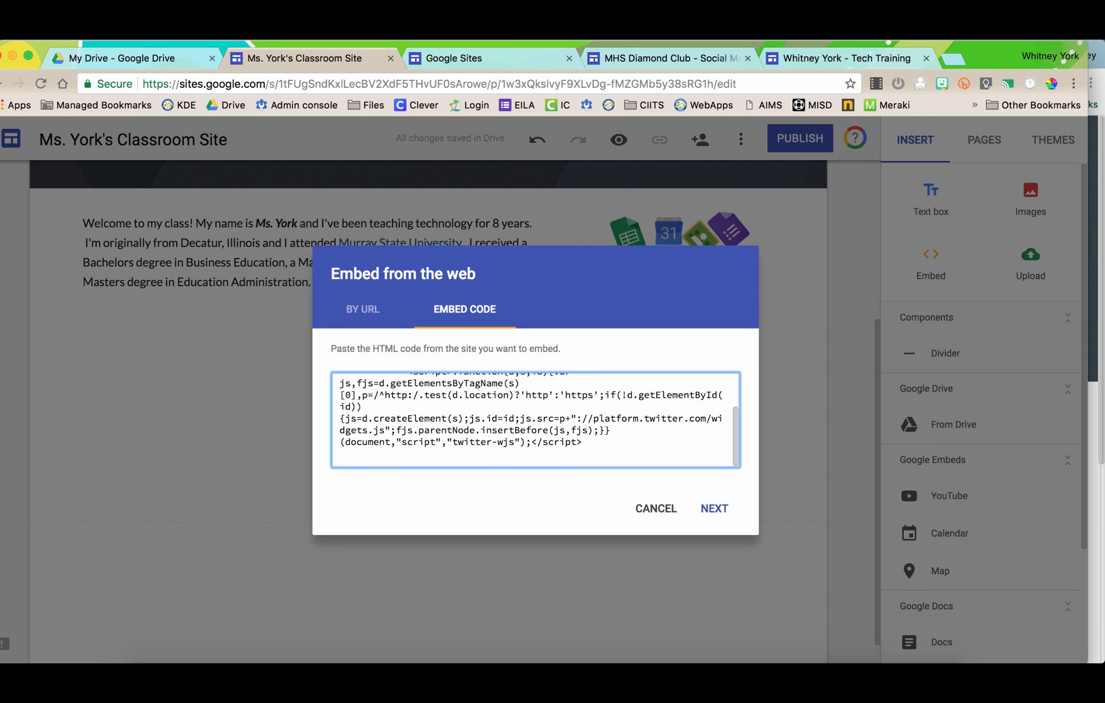
click(714, 508)
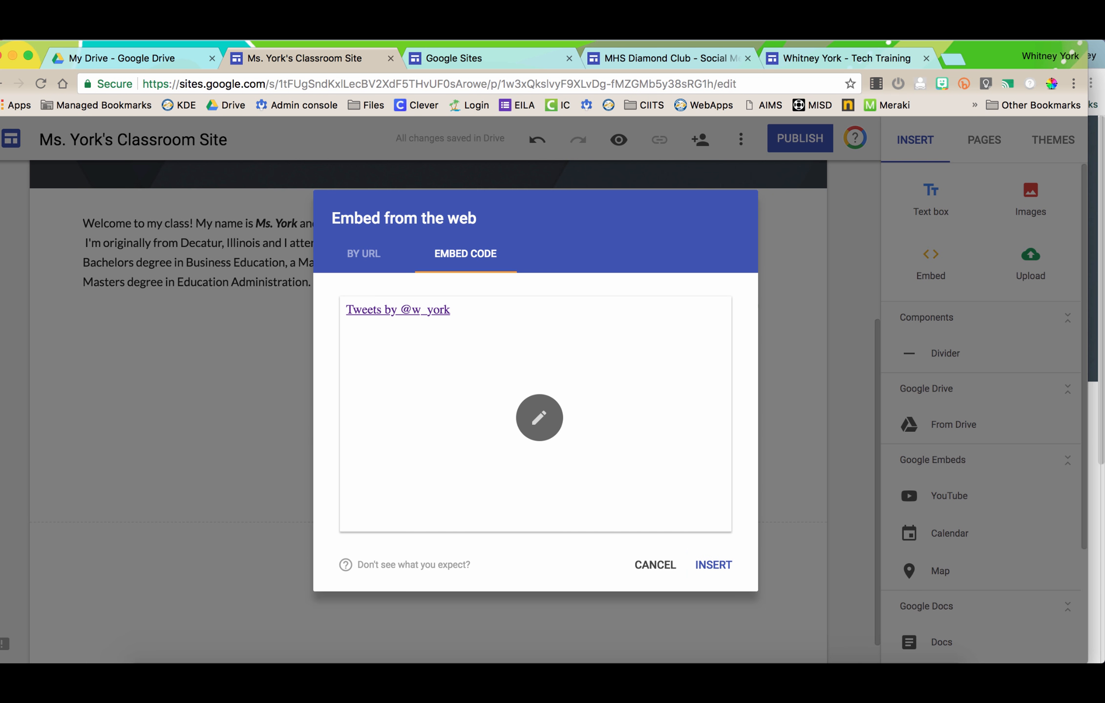
click(713, 564)
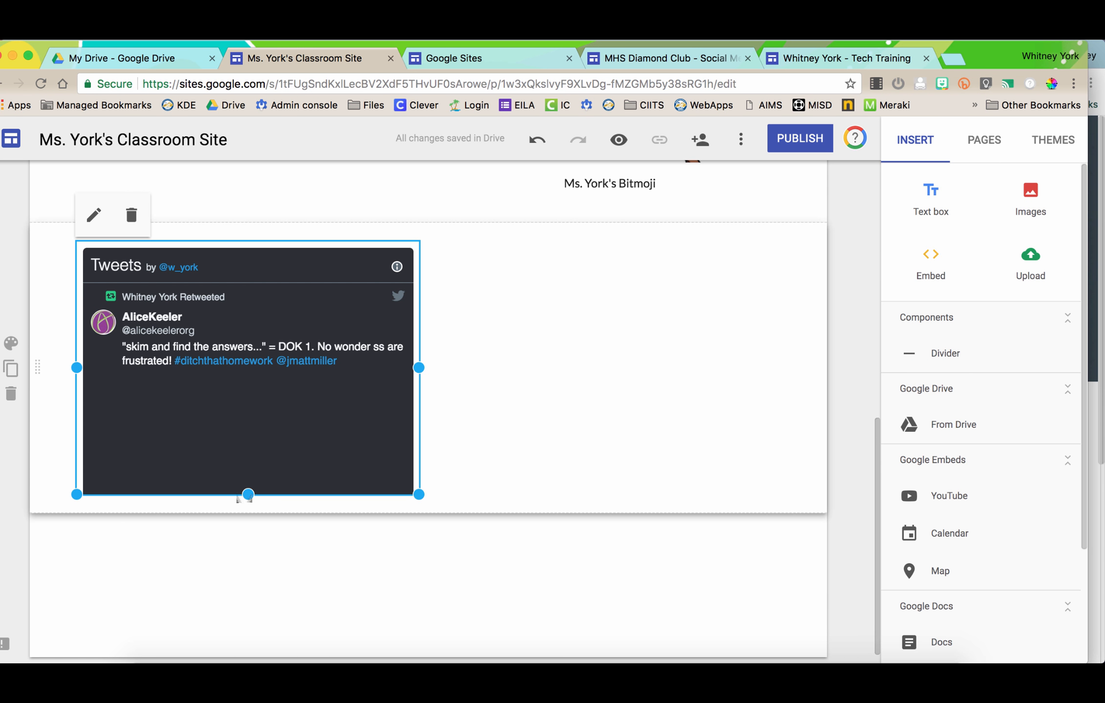
- Make the Twitter timeline embed taller and narrower
drag(248, 496, 248, 613)
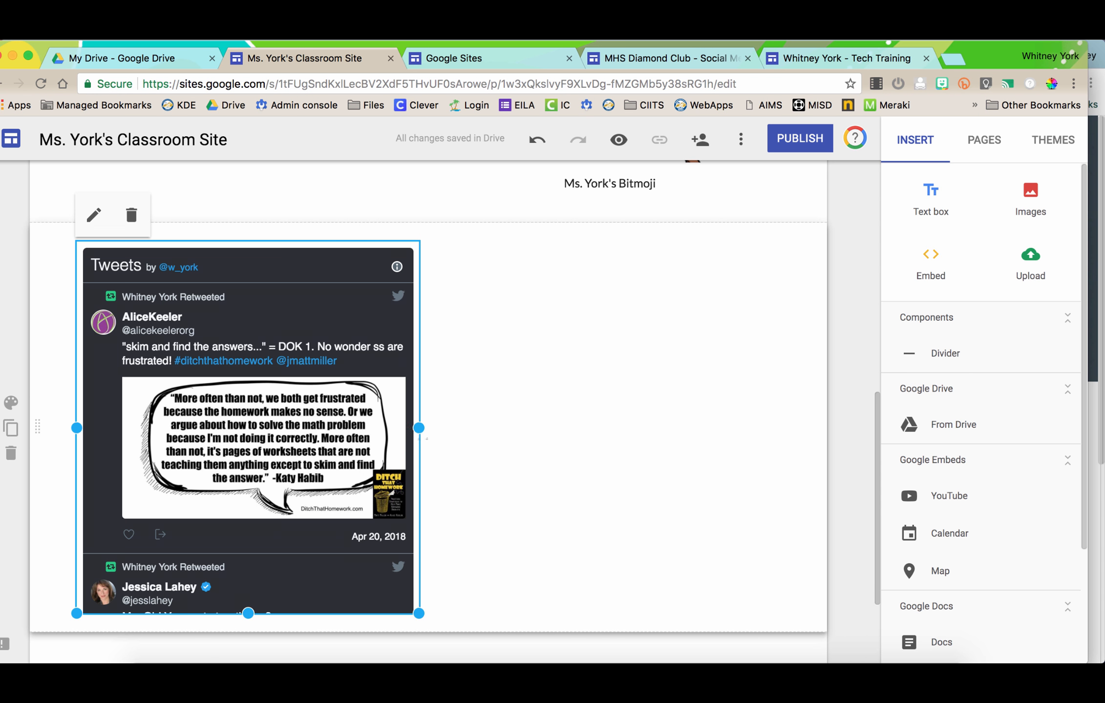
drag(418, 428, 367, 431)
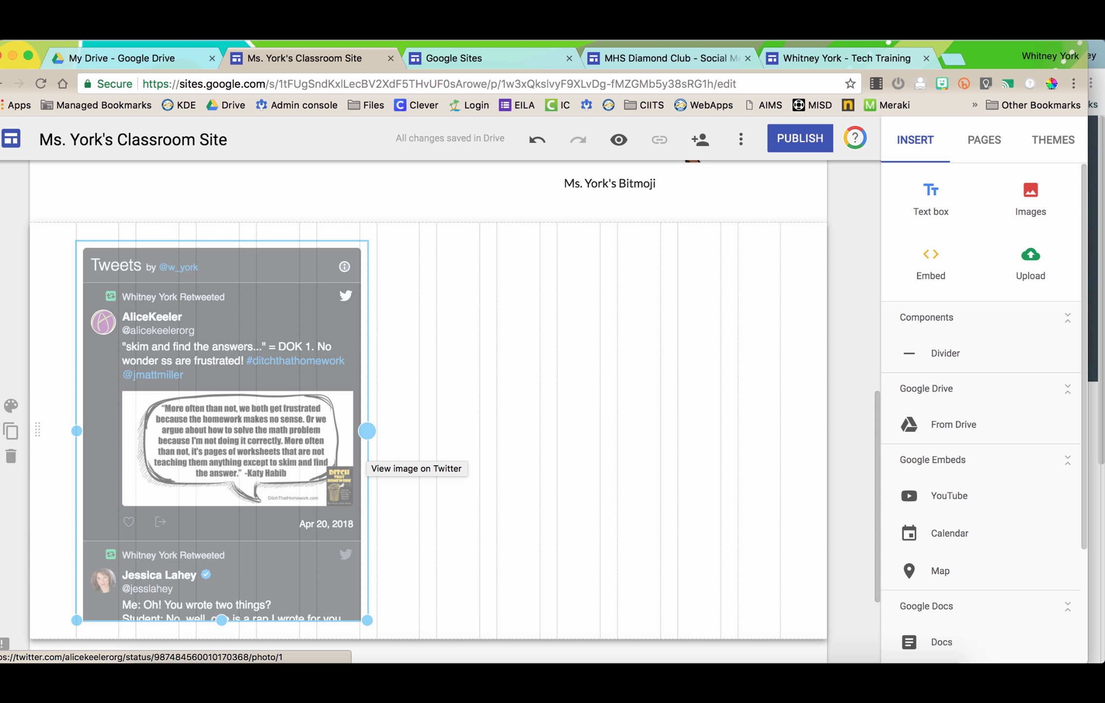
scroll(364, 457, up, 5)
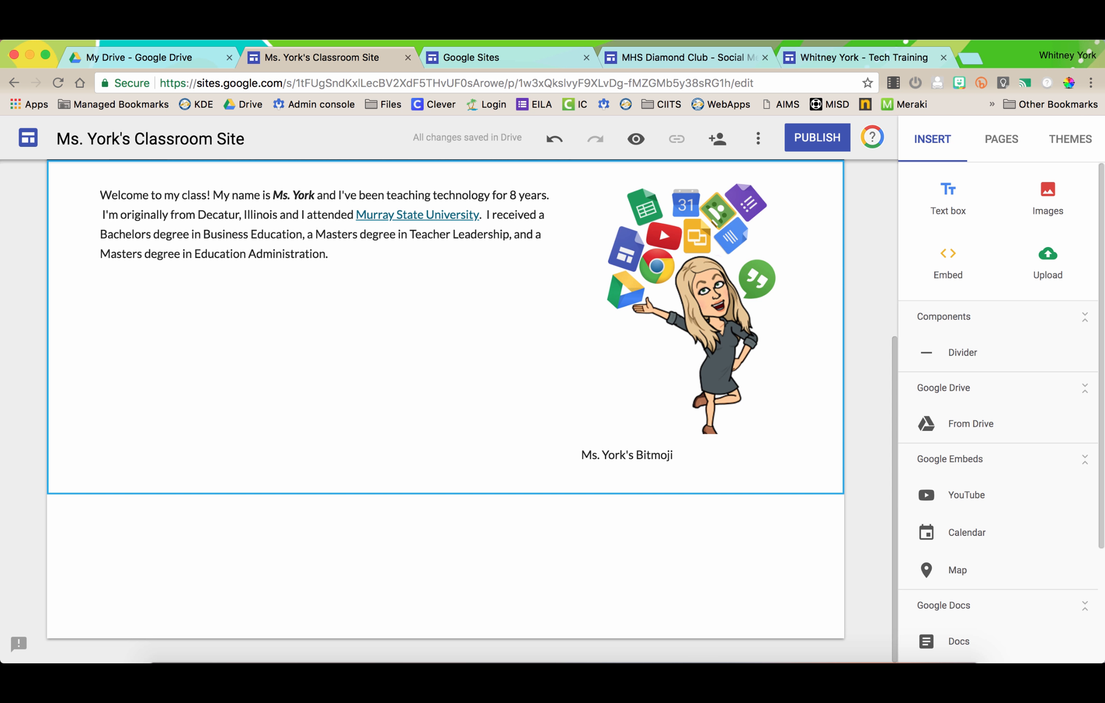
- Insert a horizontal divider beneath the welcome text and Bitmoji section
click(962, 352)
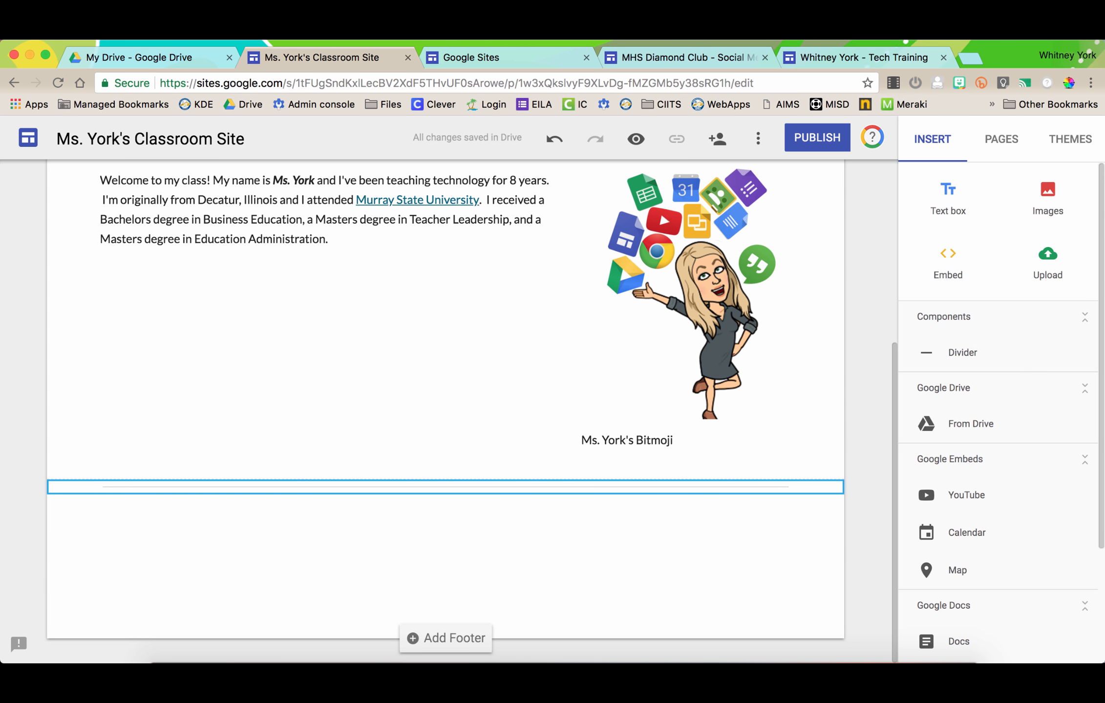
click(476, 549)
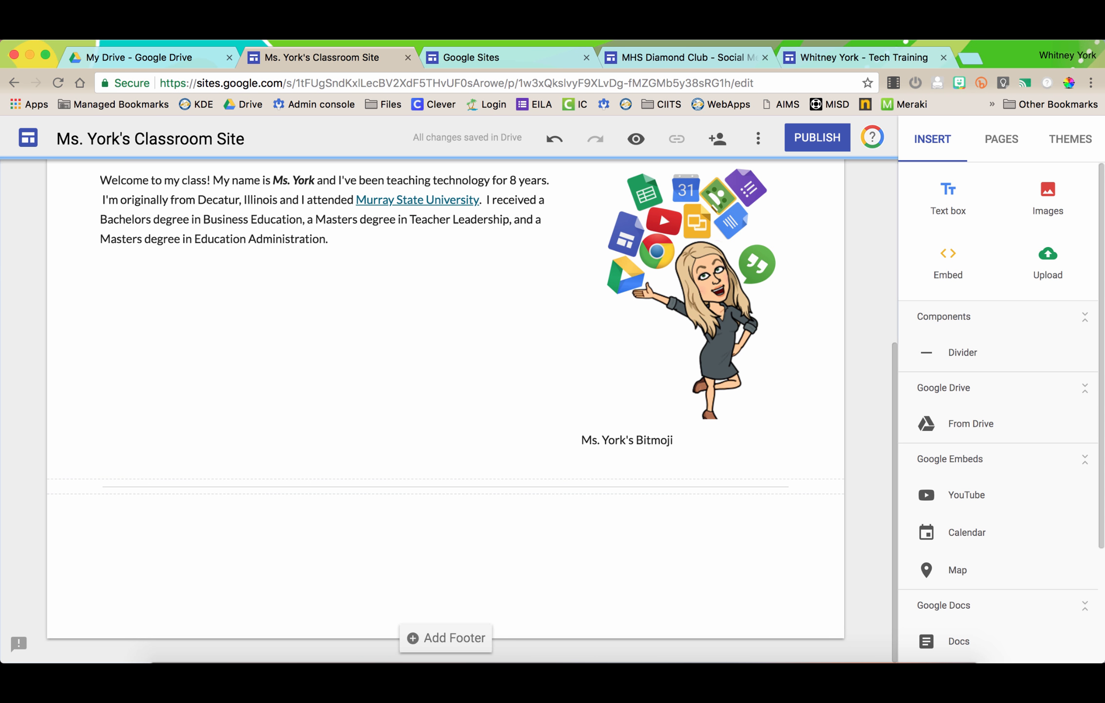
scroll(970, 423, down, 3)
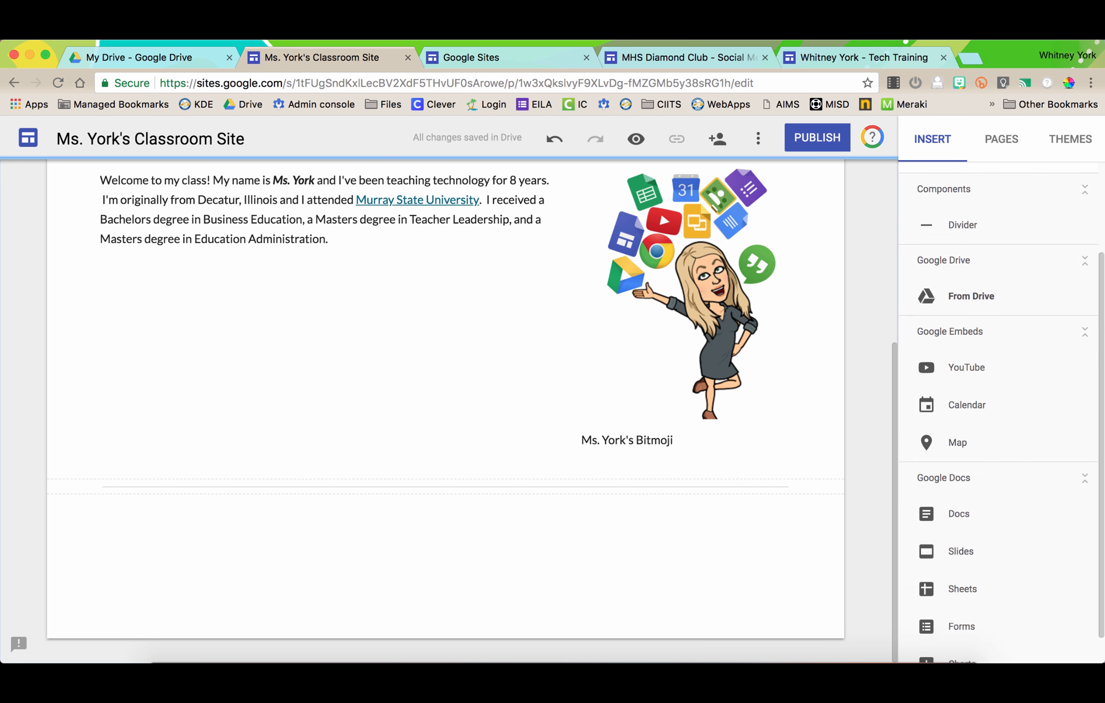
scroll(972, 300, down, 1)
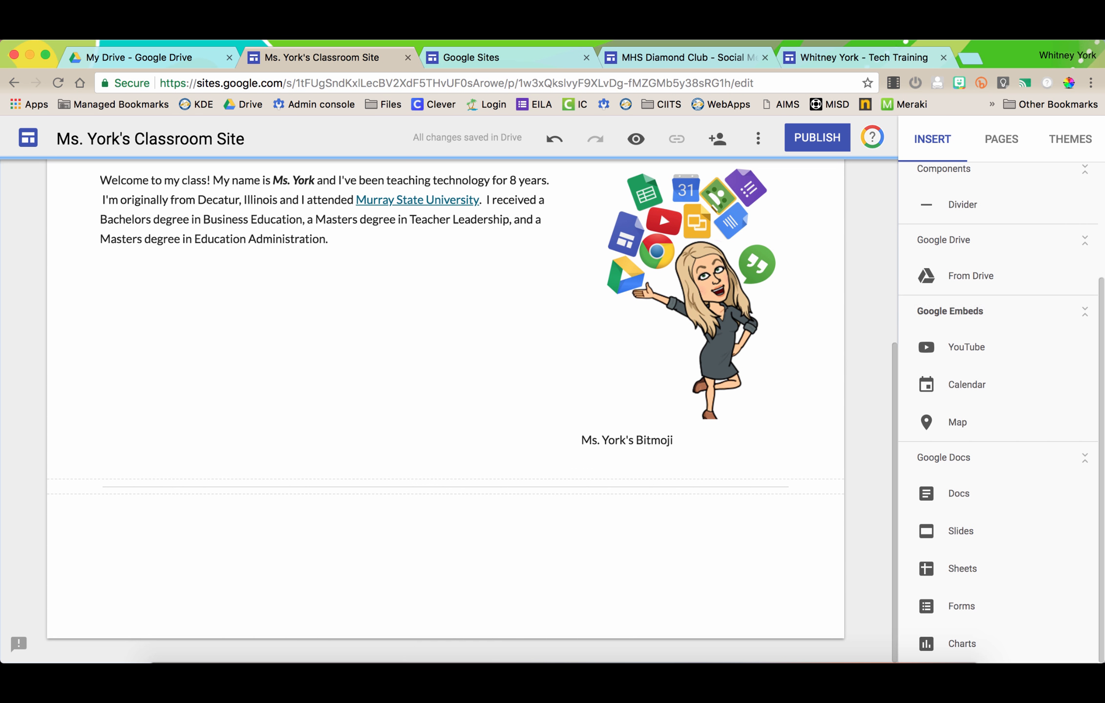
- Insert the Alumni Field baseball image and Accountability Update slides from Drive, leaving out the 66776671 spreadsheet
click(970, 276)
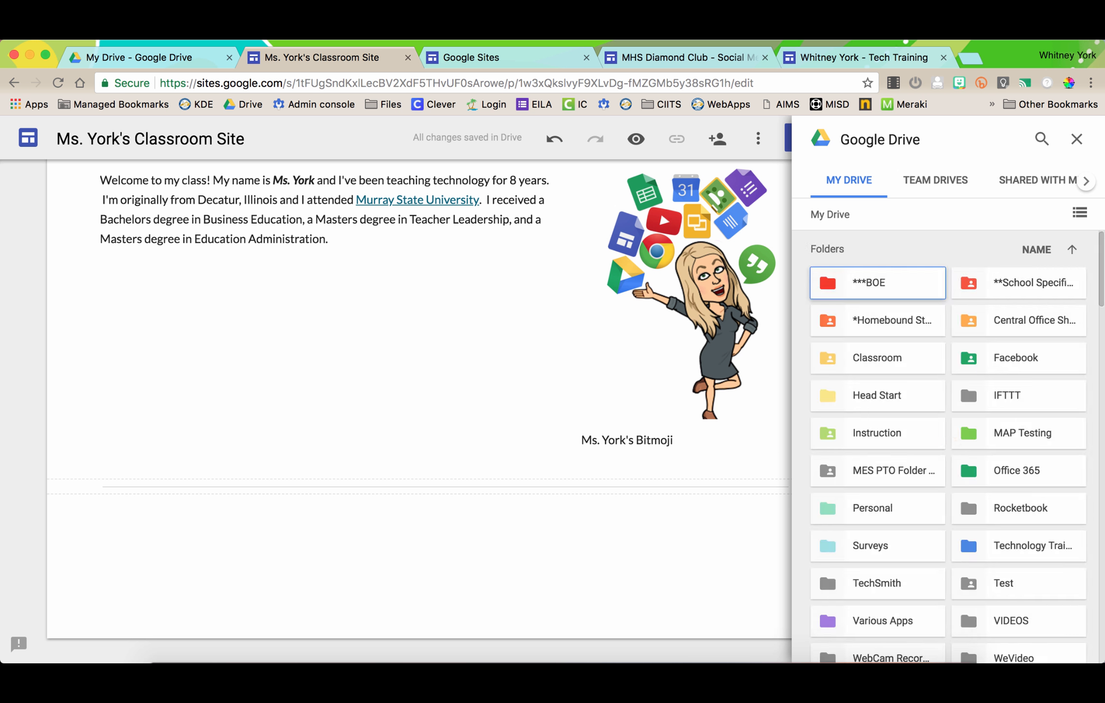
scroll(967, 532, down, 10)
scroll(966, 532, up, 10)
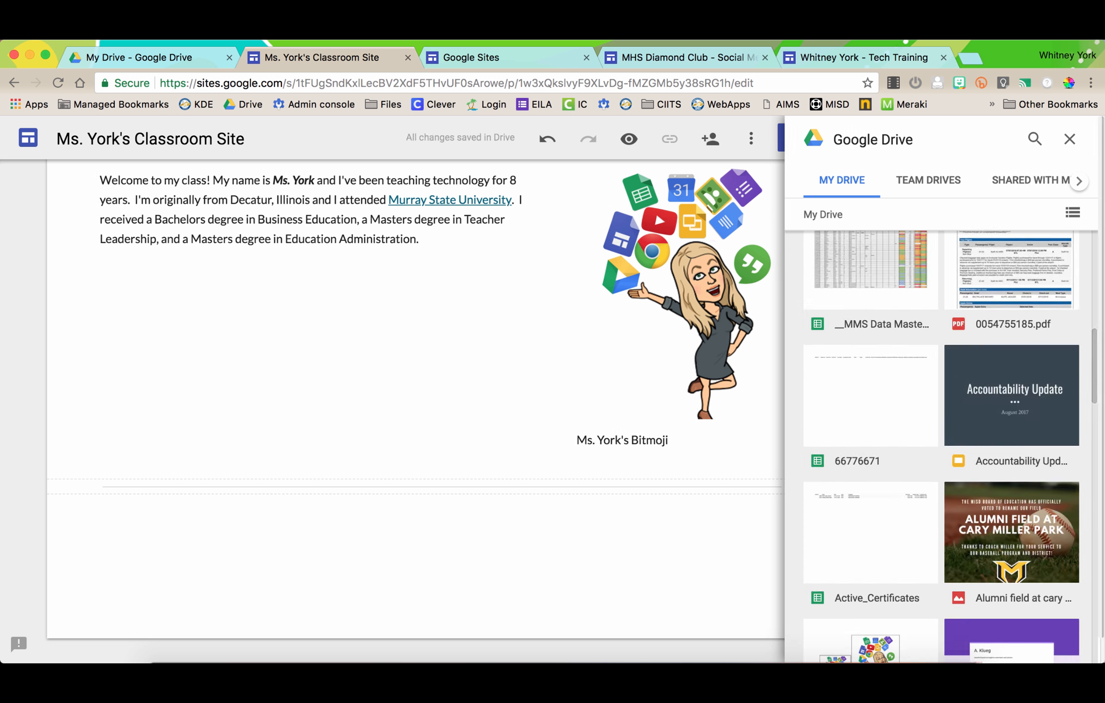
scroll(967, 532, down, 6)
scroll(966, 532, down, 1)
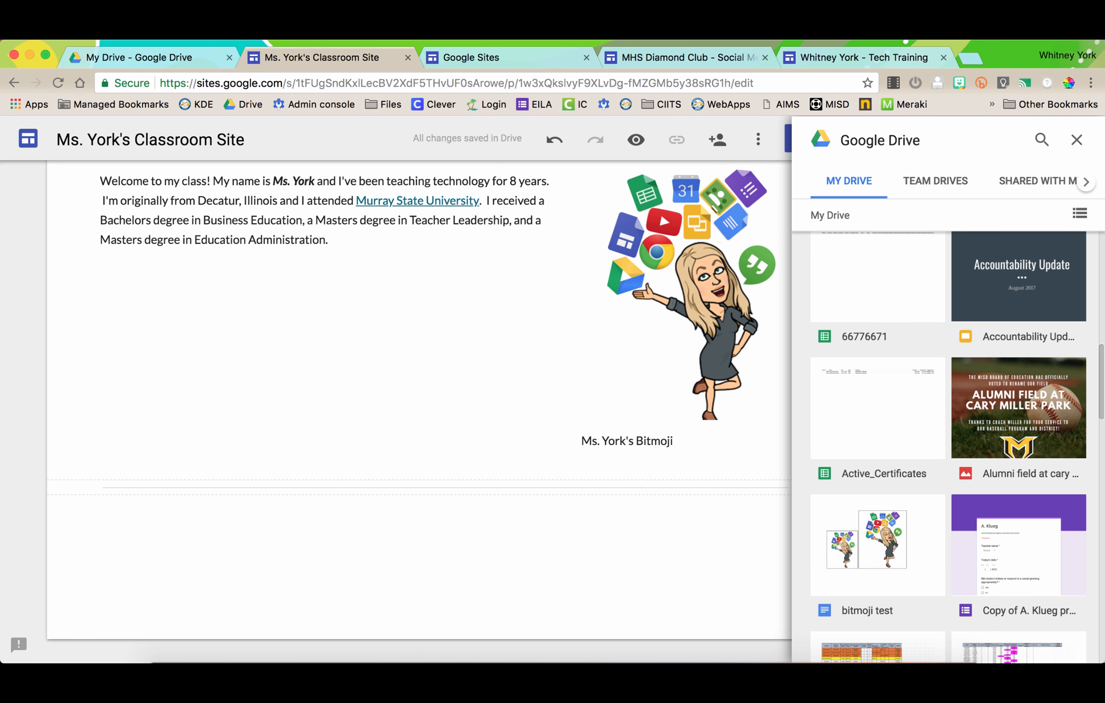
scroll(1026, 435, down, 6)
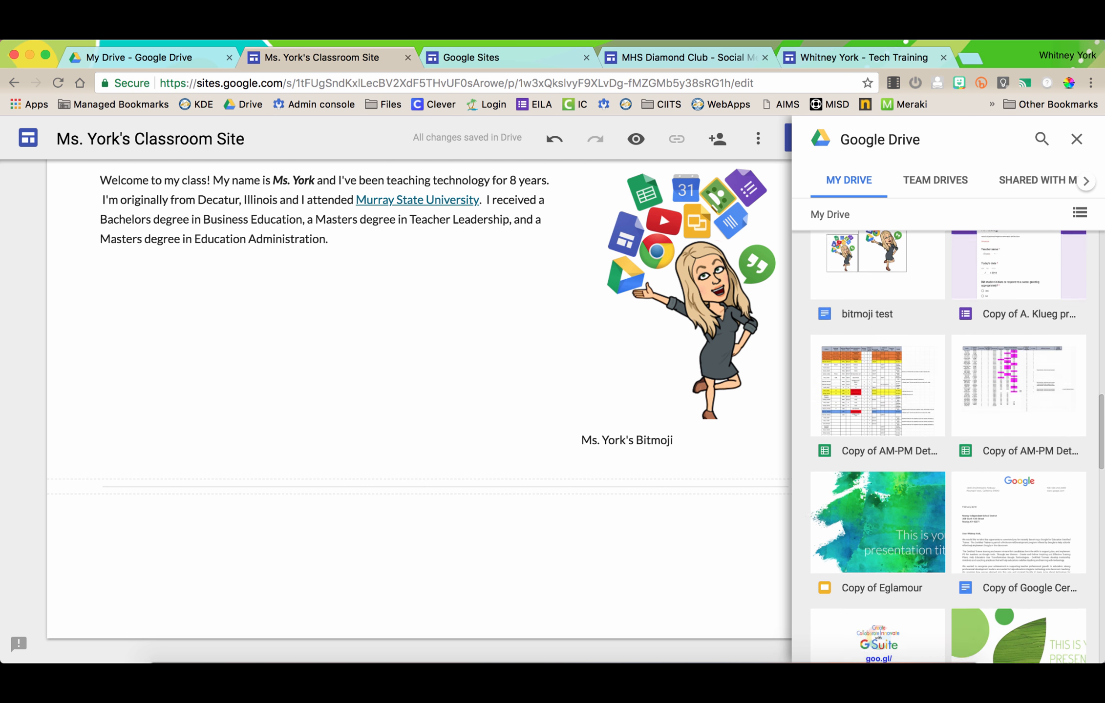
scroll(1026, 434, down, 1)
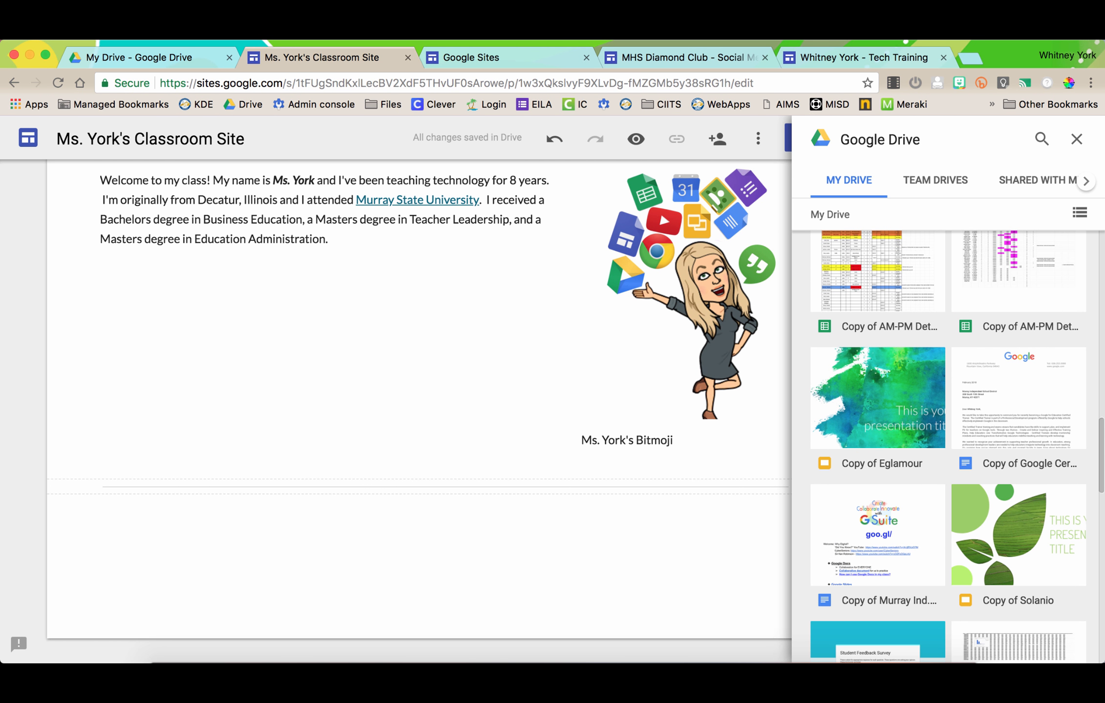
scroll(957, 446, down, 10)
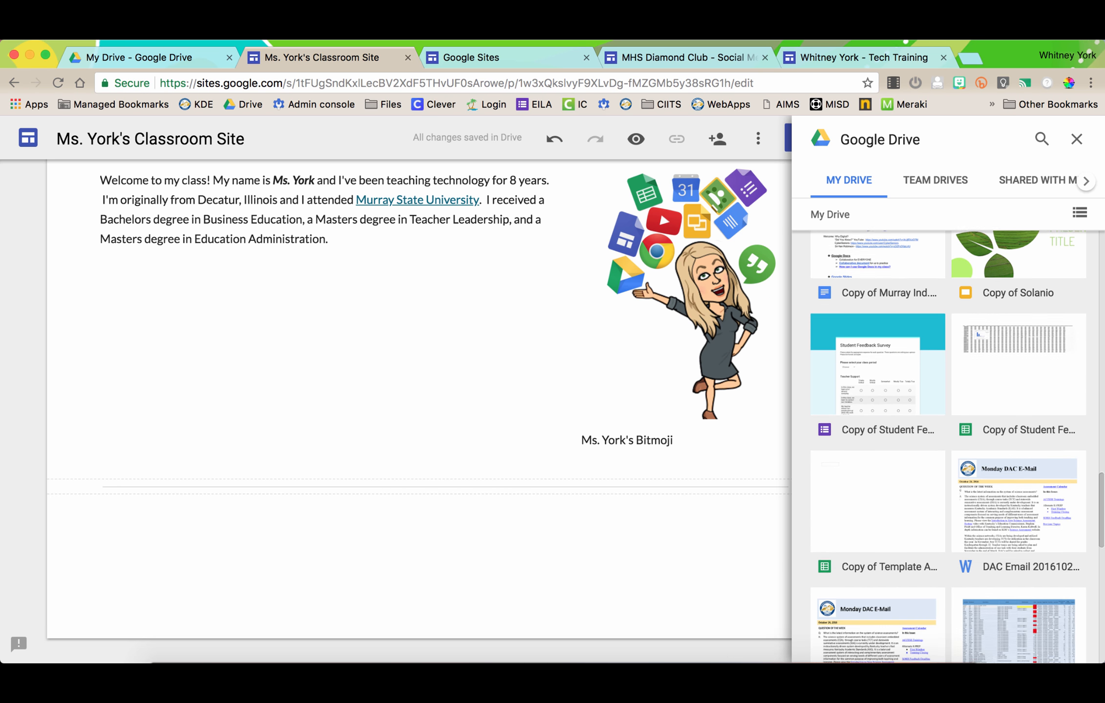
scroll(957, 445, down, 1)
scroll(957, 445, up, 15)
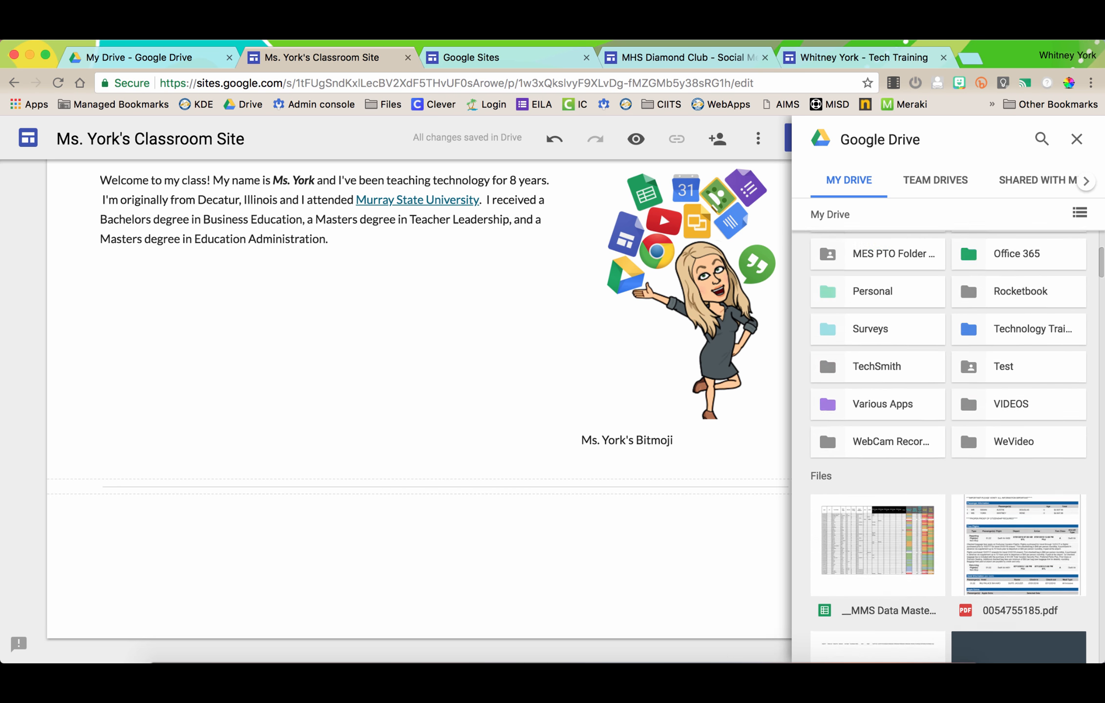
scroll(1018, 457, down, 5)
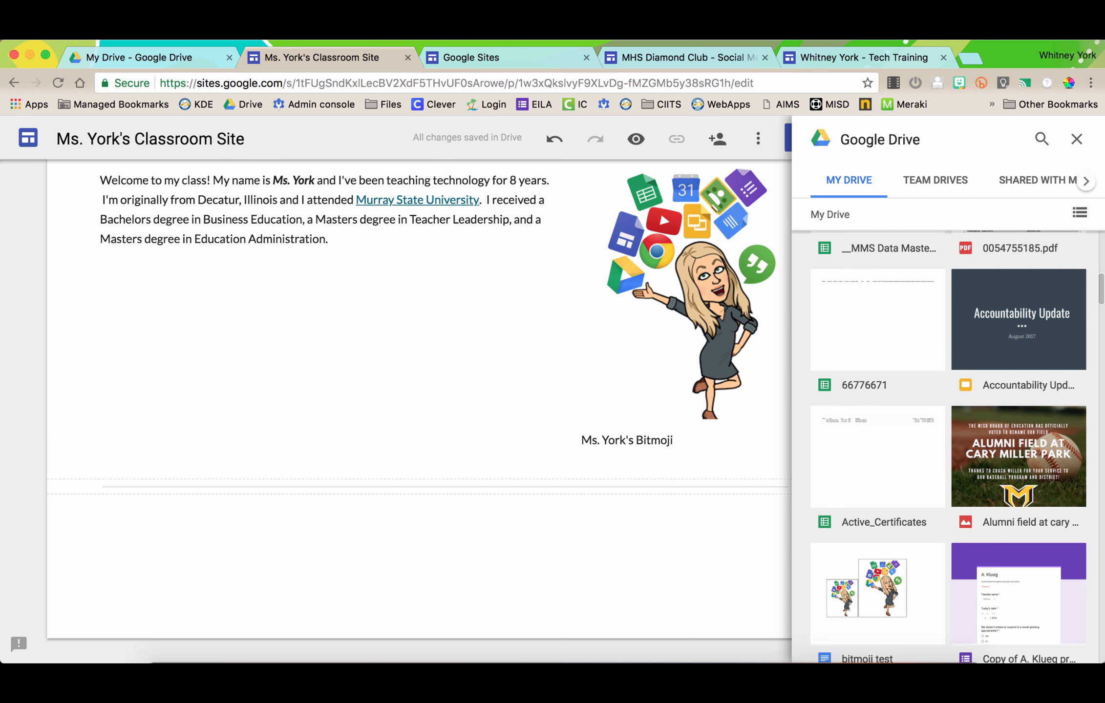
click(1019, 456)
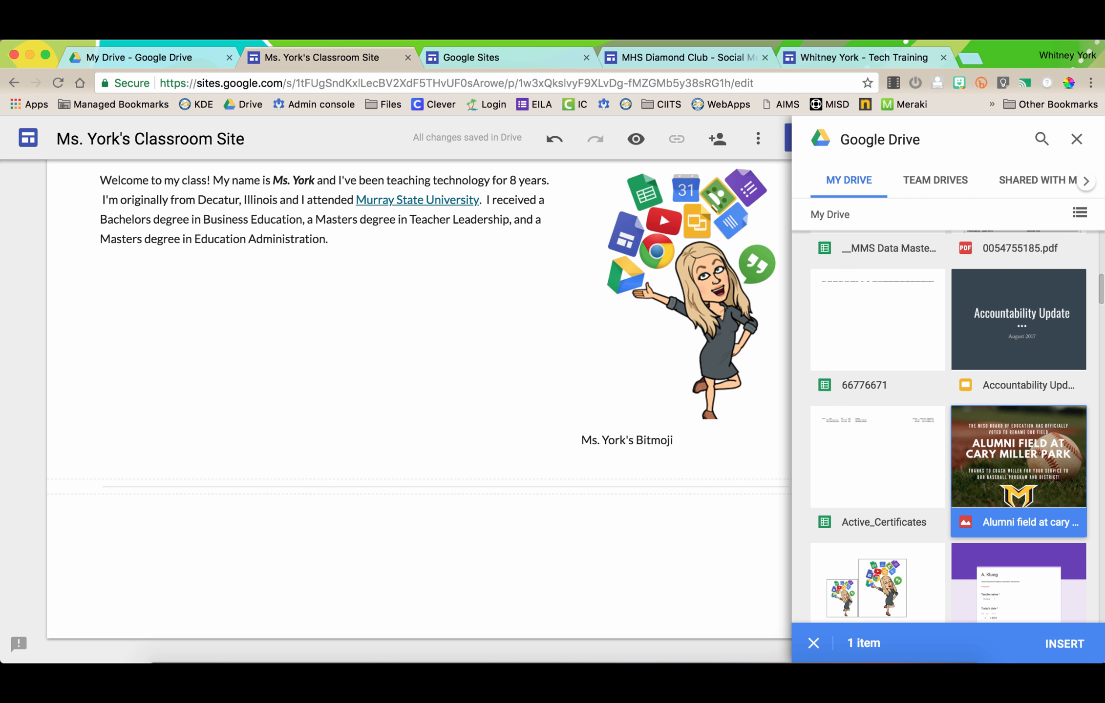
scroll(1018, 456, up, 1)
click(1019, 364)
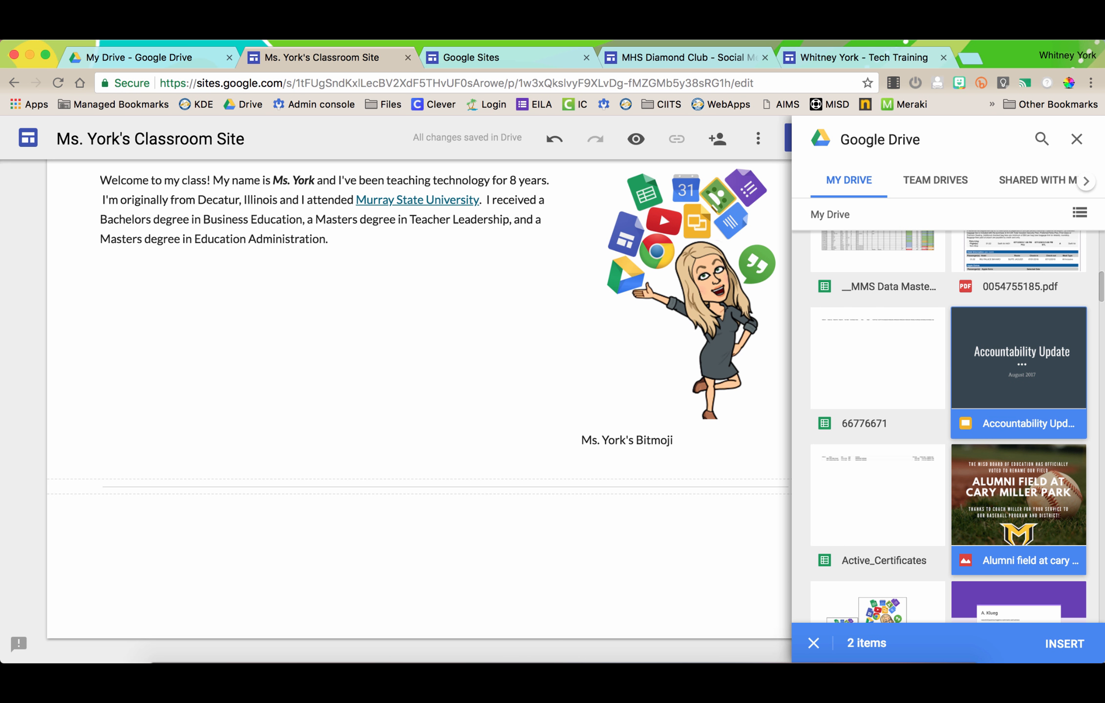
click(877, 366)
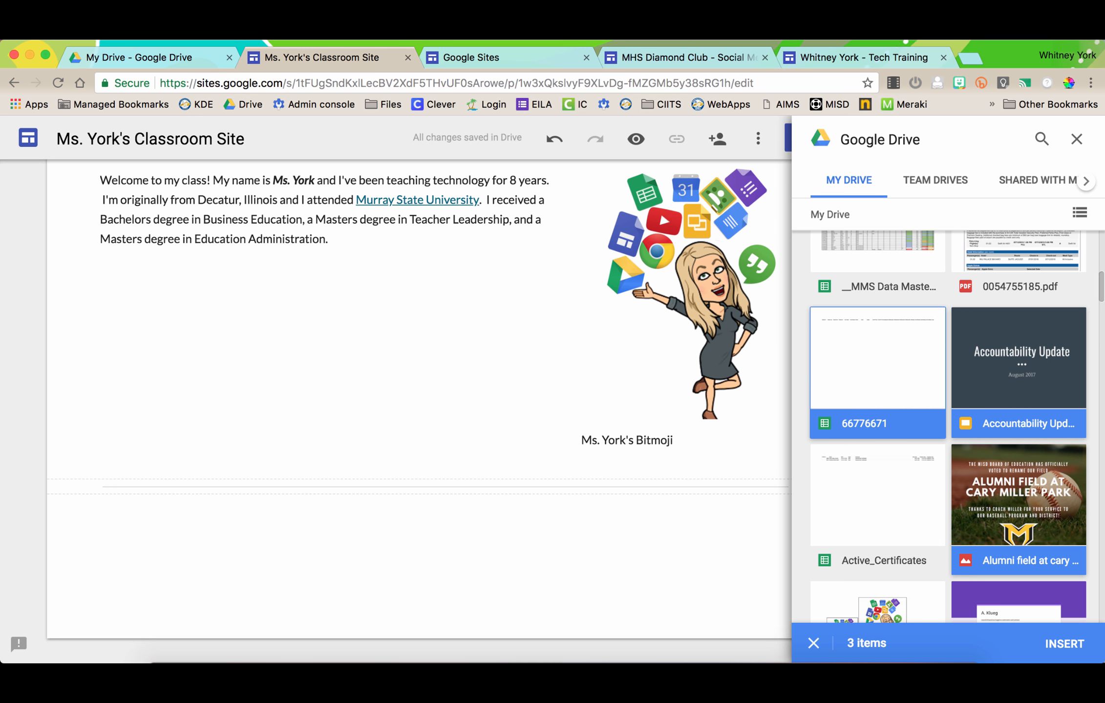
click(877, 367)
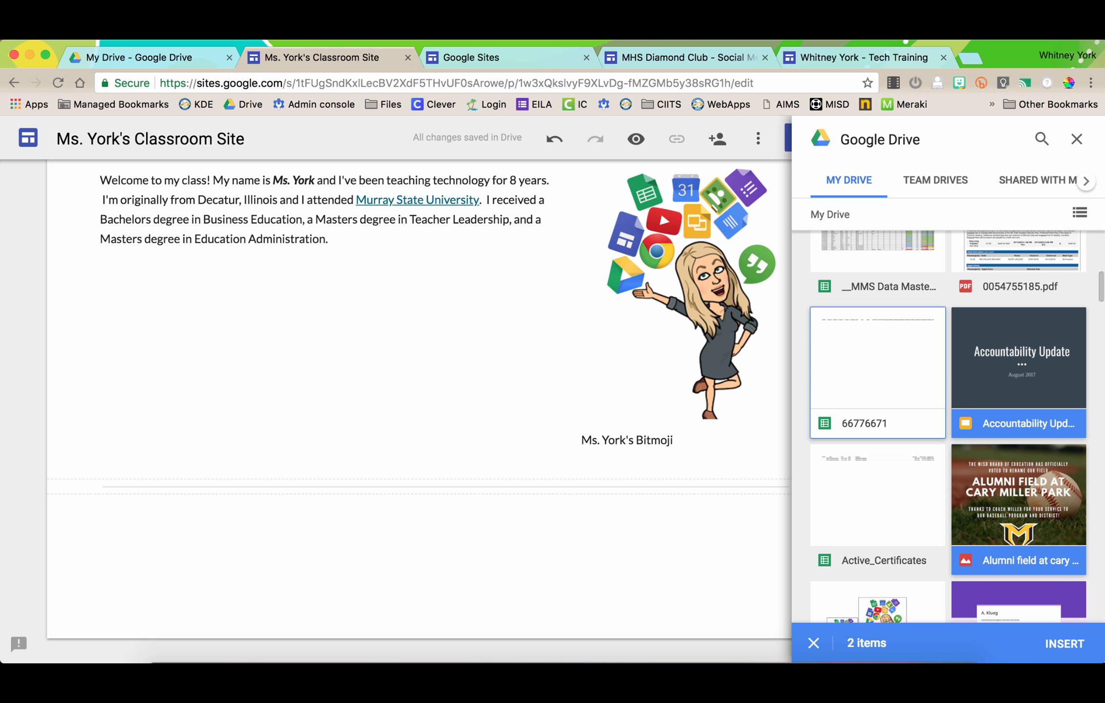
click(1065, 644)
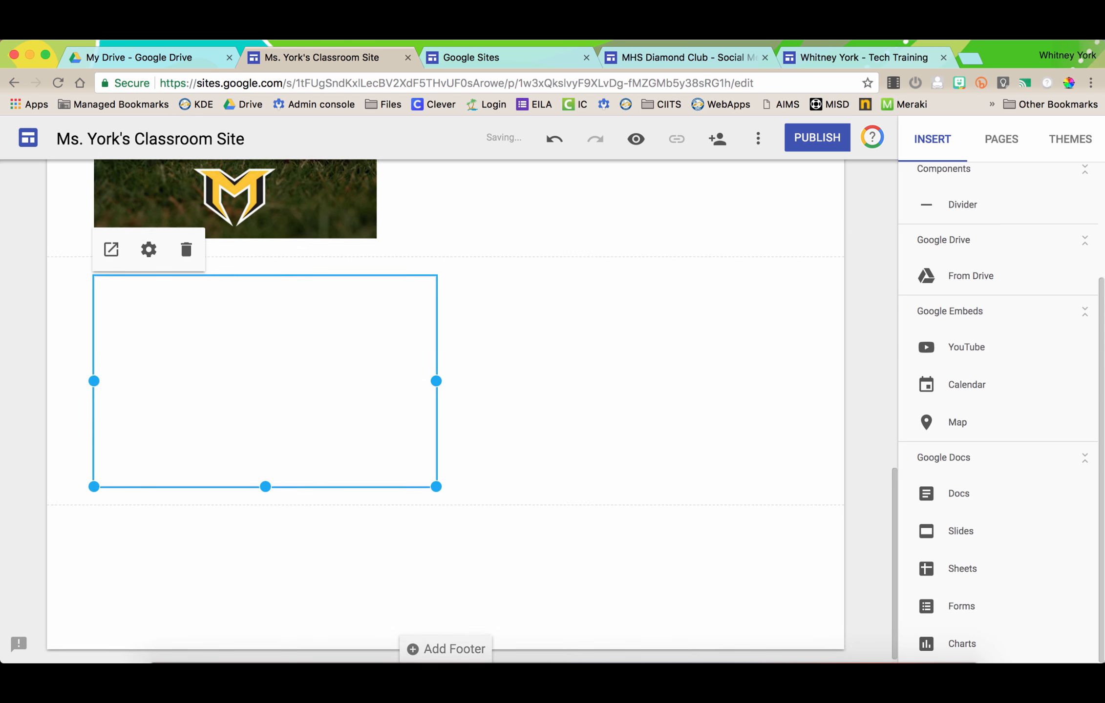
click(267, 339)
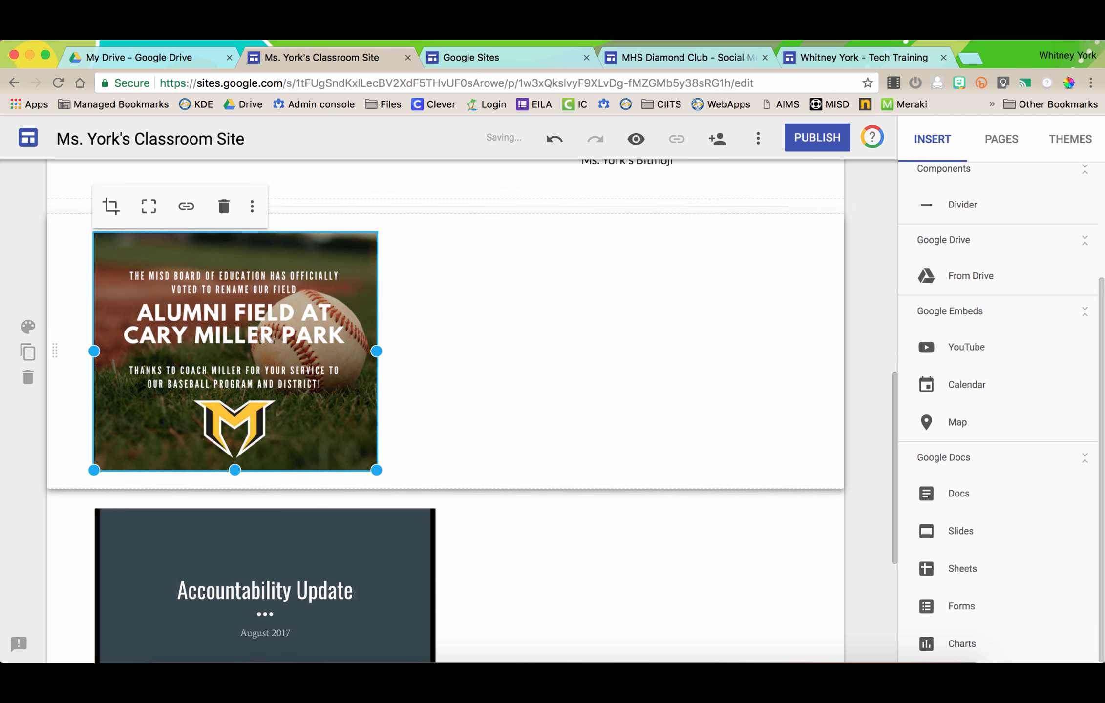
scroll(261, 339, down, 5)
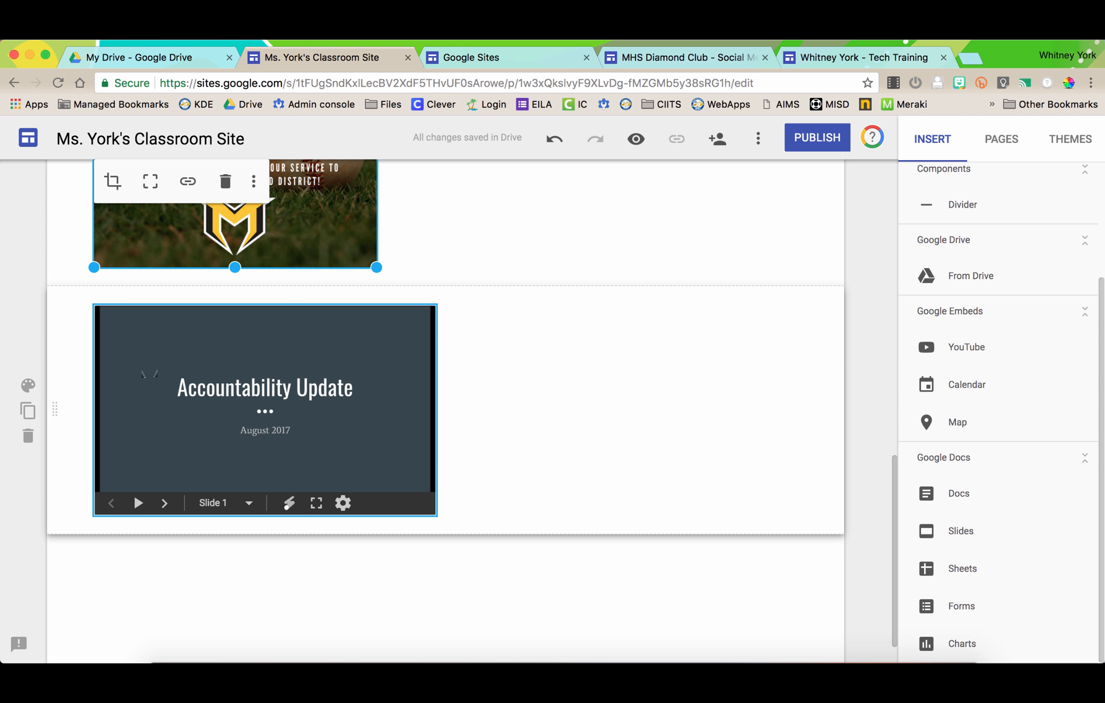
click(182, 466)
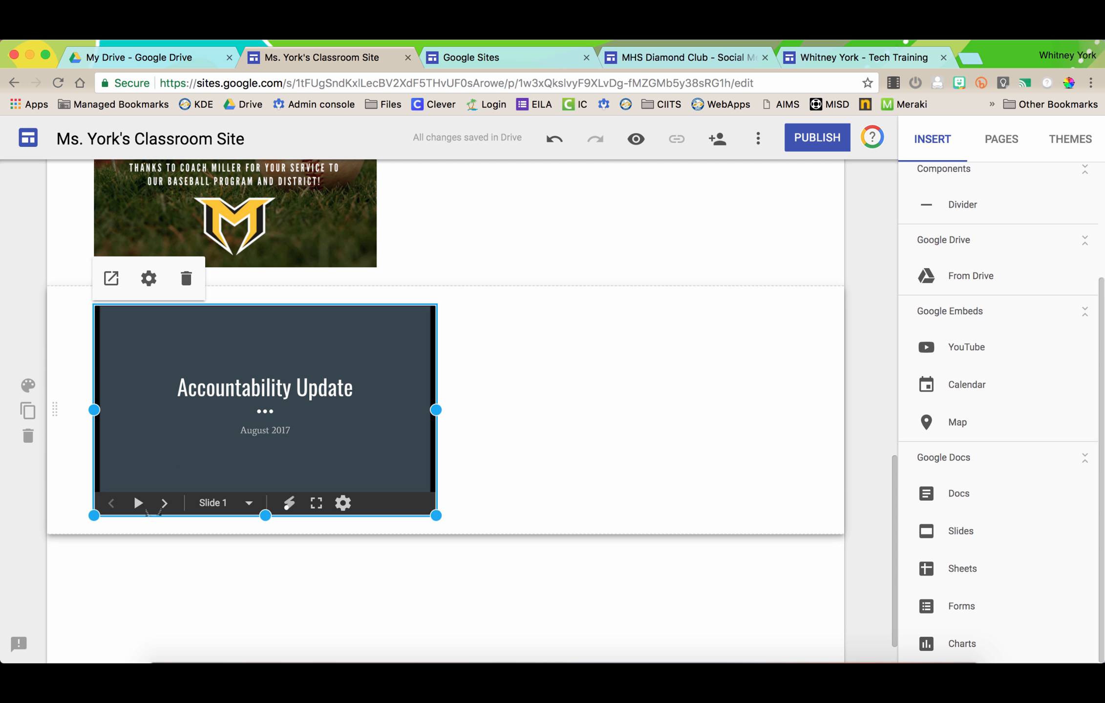
drag(436, 515, 496, 558)
drag(234, 419, 548, 524)
drag(293, 473, 807, 533)
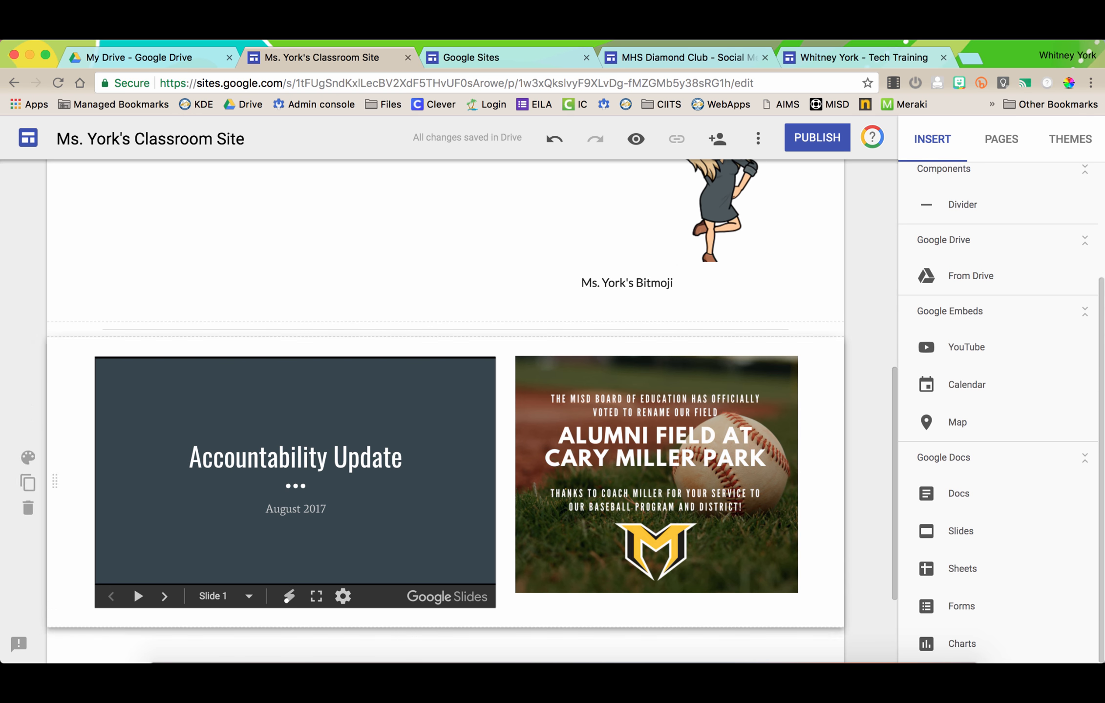
scroll(447, 391, down, 3)
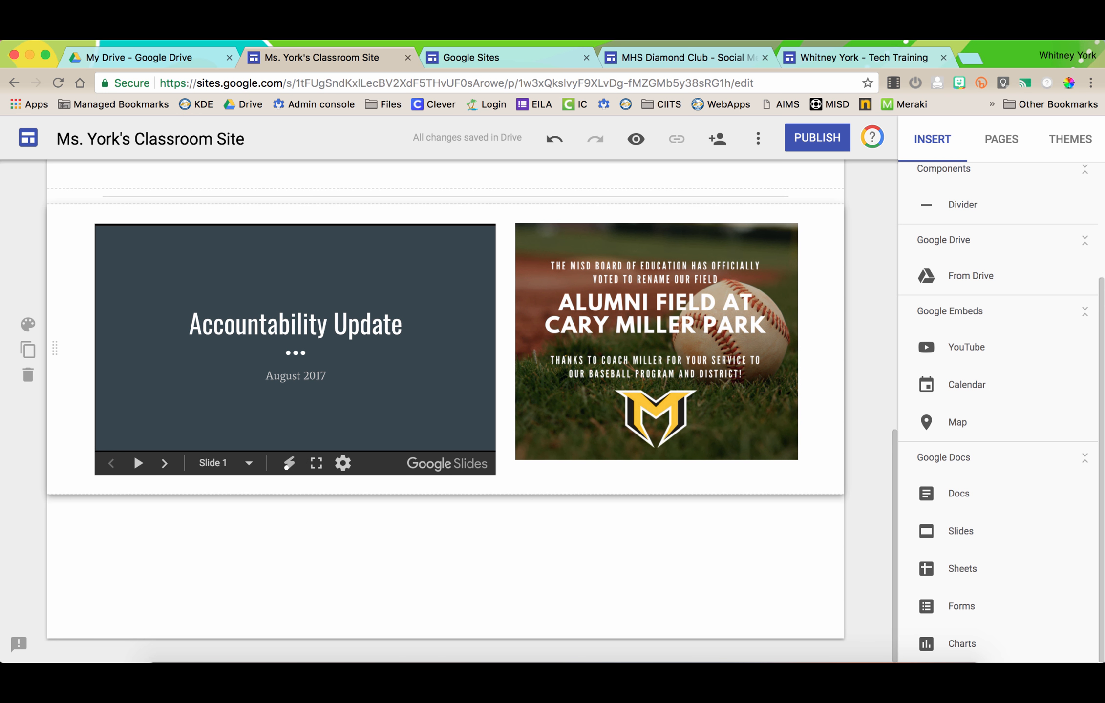
scroll(943, 457, down, 2)
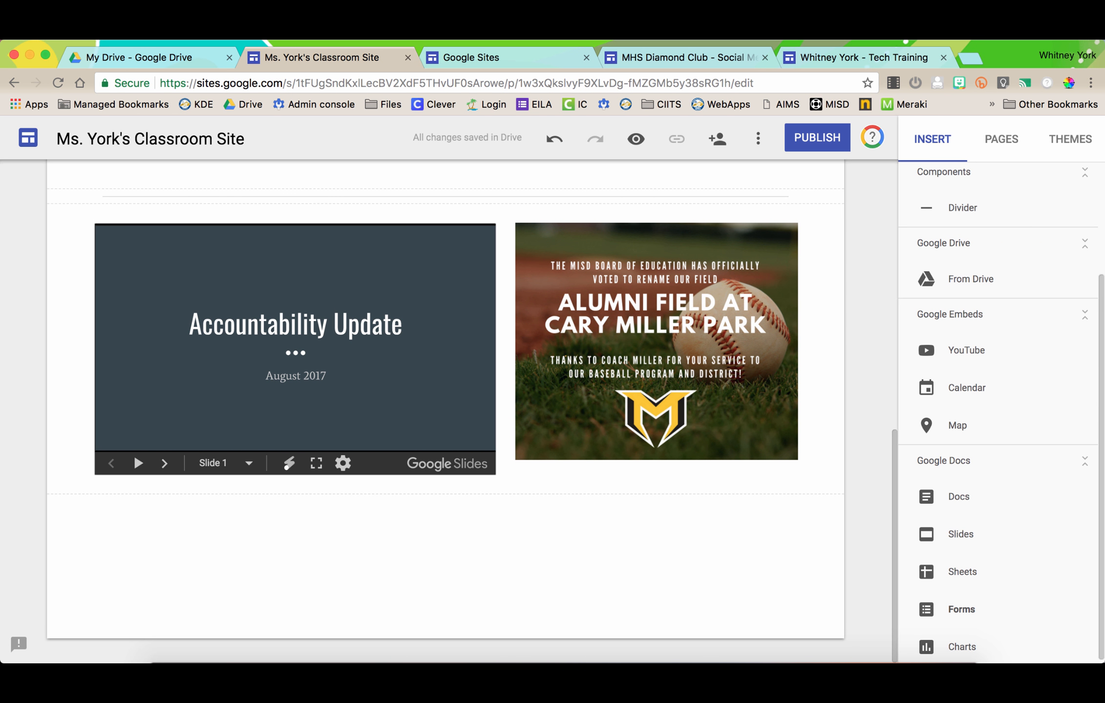
- Insert the 'May 22nd - MISD PD Interest' form below the slides
click(961, 609)
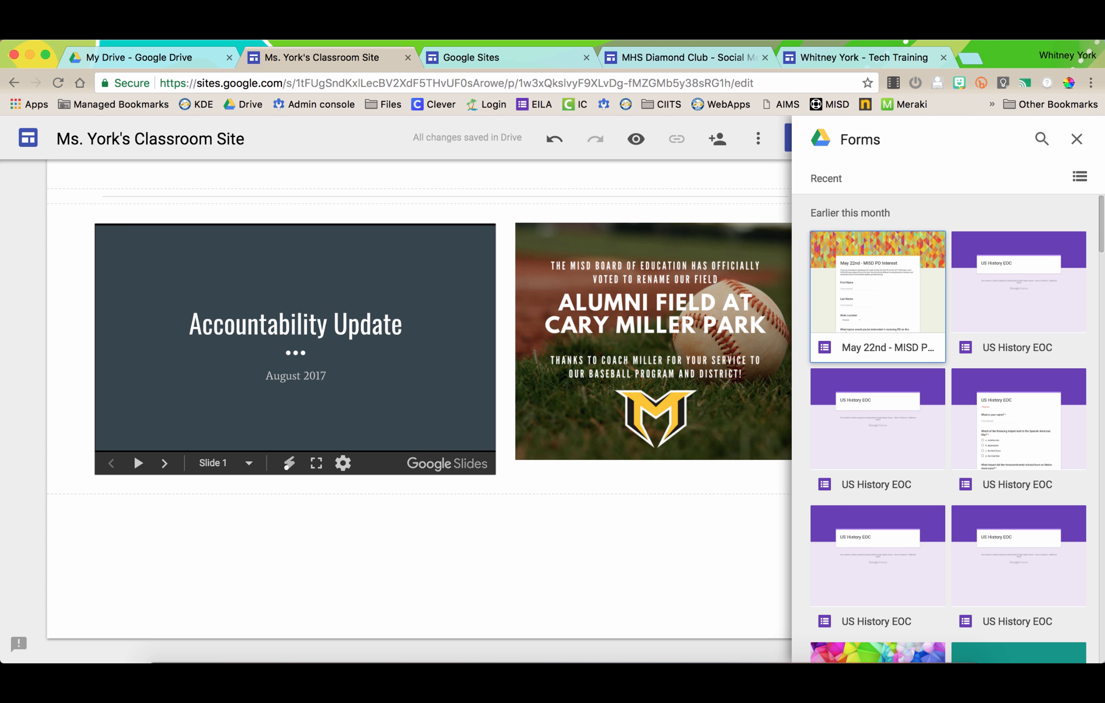
click(877, 297)
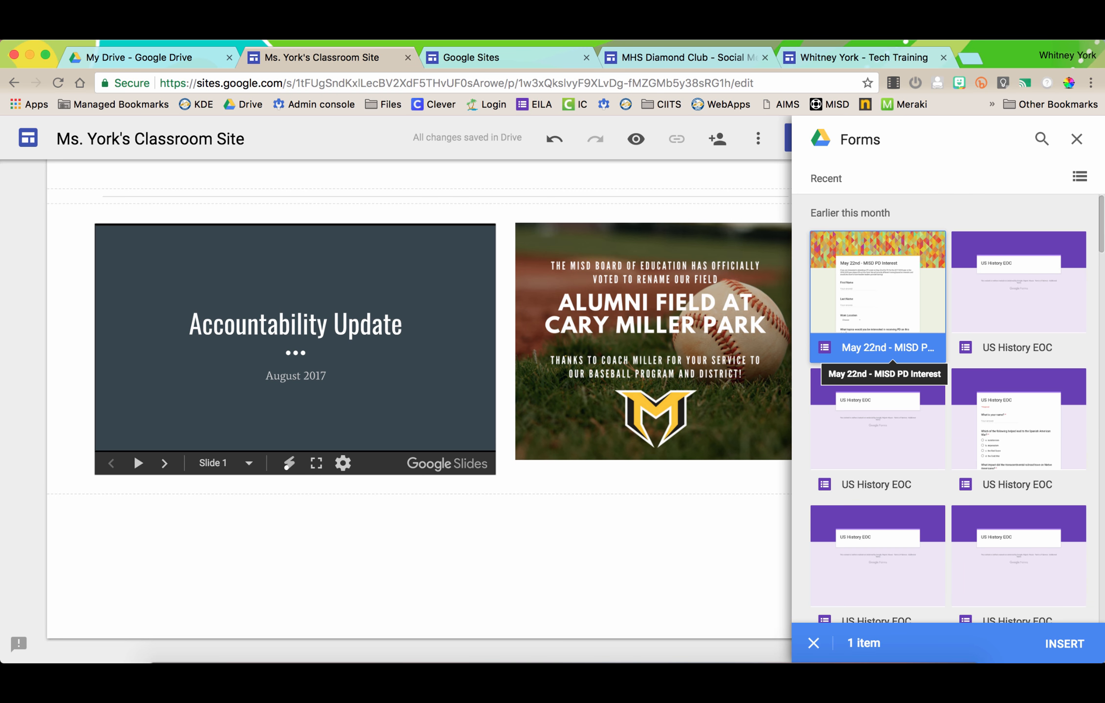
click(1064, 644)
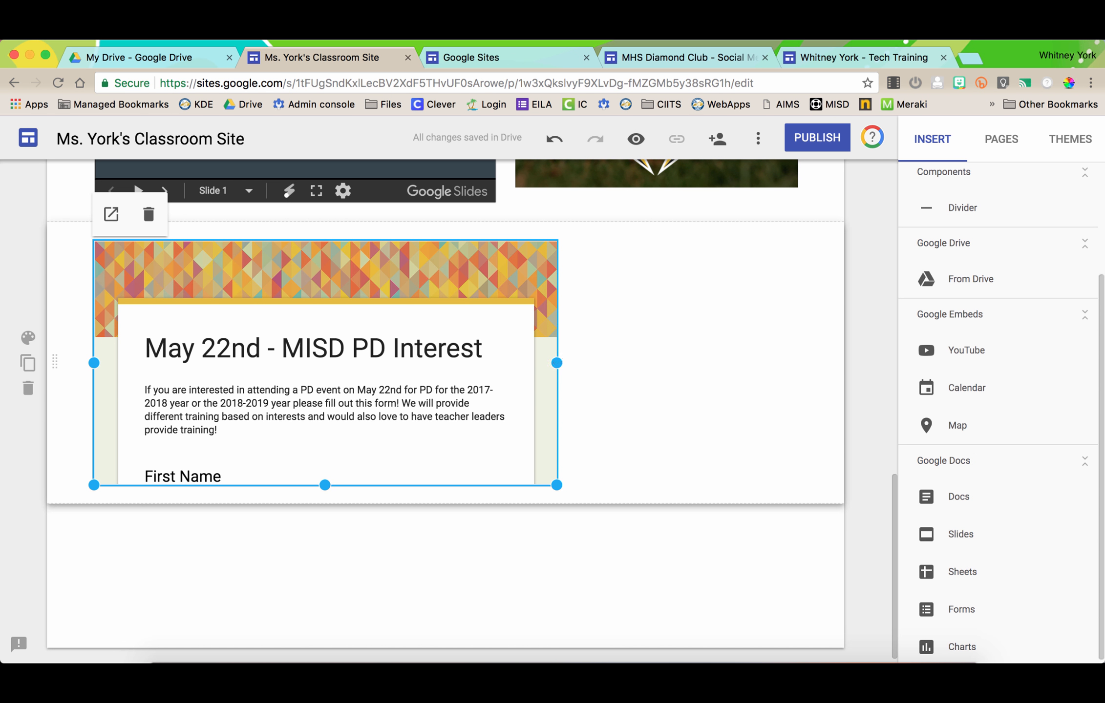
- Stretch the embedded form to full page width and make it taller
drag(556, 363, 796, 362)
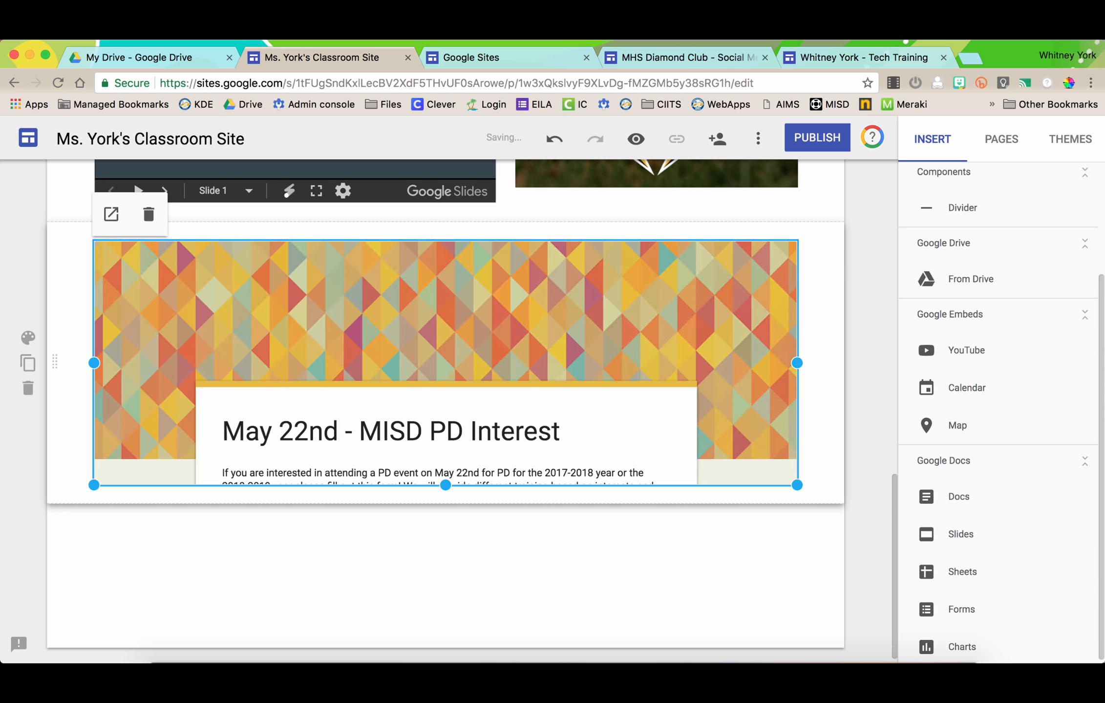
drag(444, 485, 445, 635)
scroll(583, 482, down, 2)
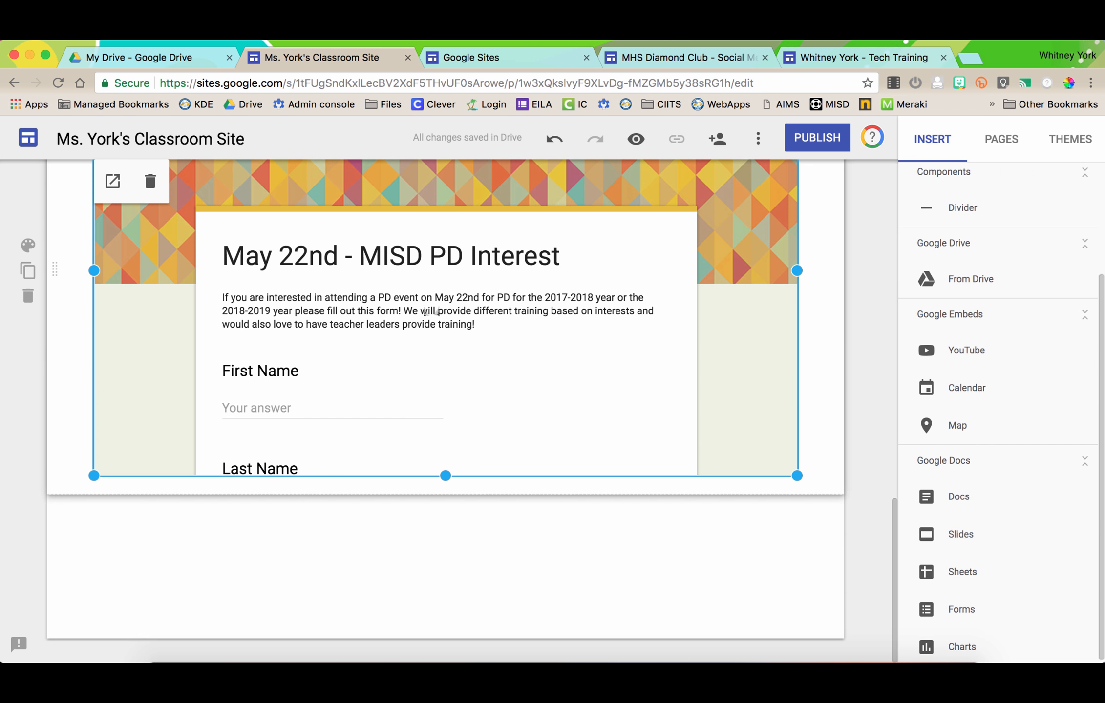
scroll(449, 388, up, 3)
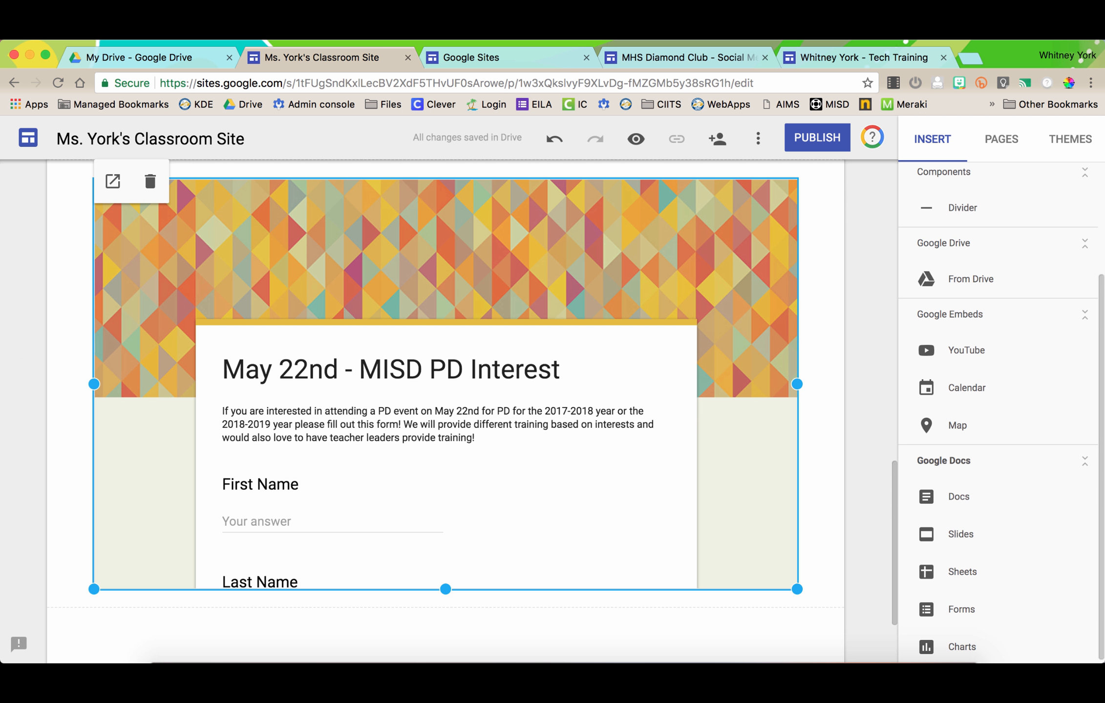
scroll(957, 415, down, 1)
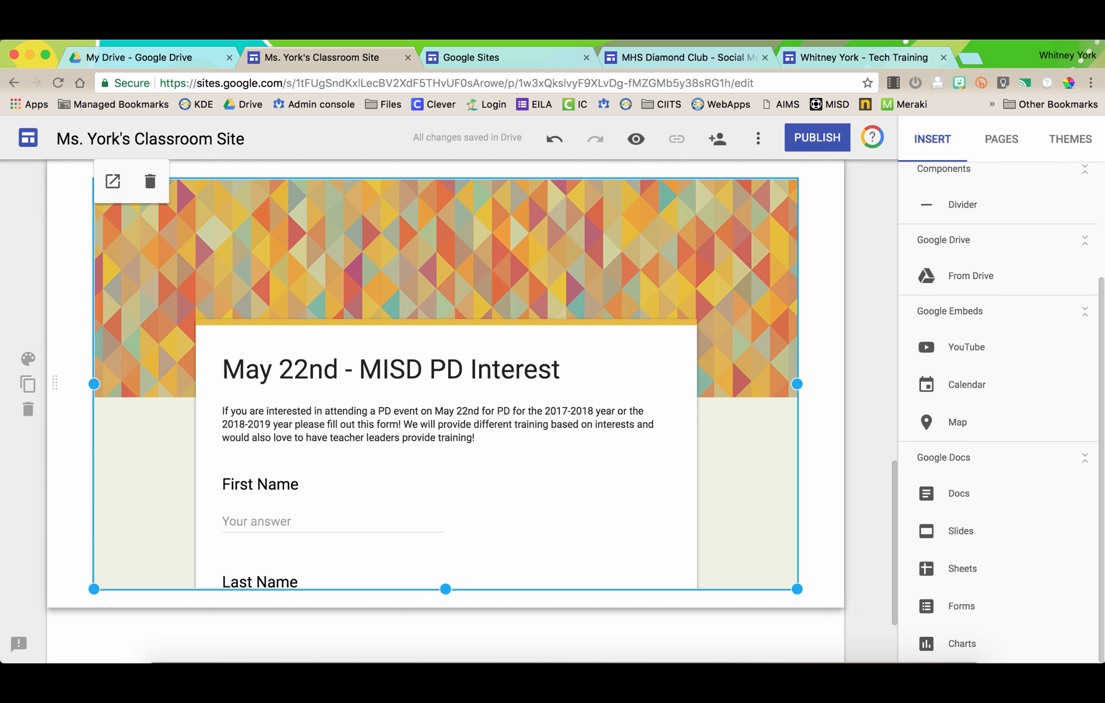
scroll(806, 491, up, 5)
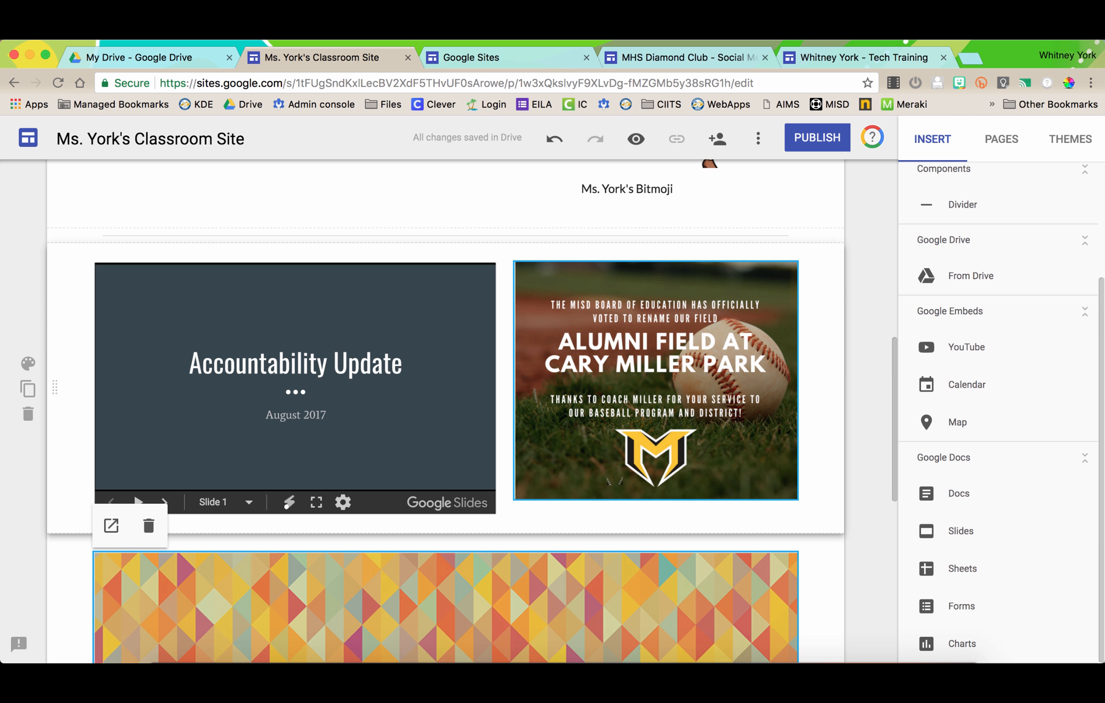
scroll(614, 481, down, 5)
scroll(447, 419, up, 2)
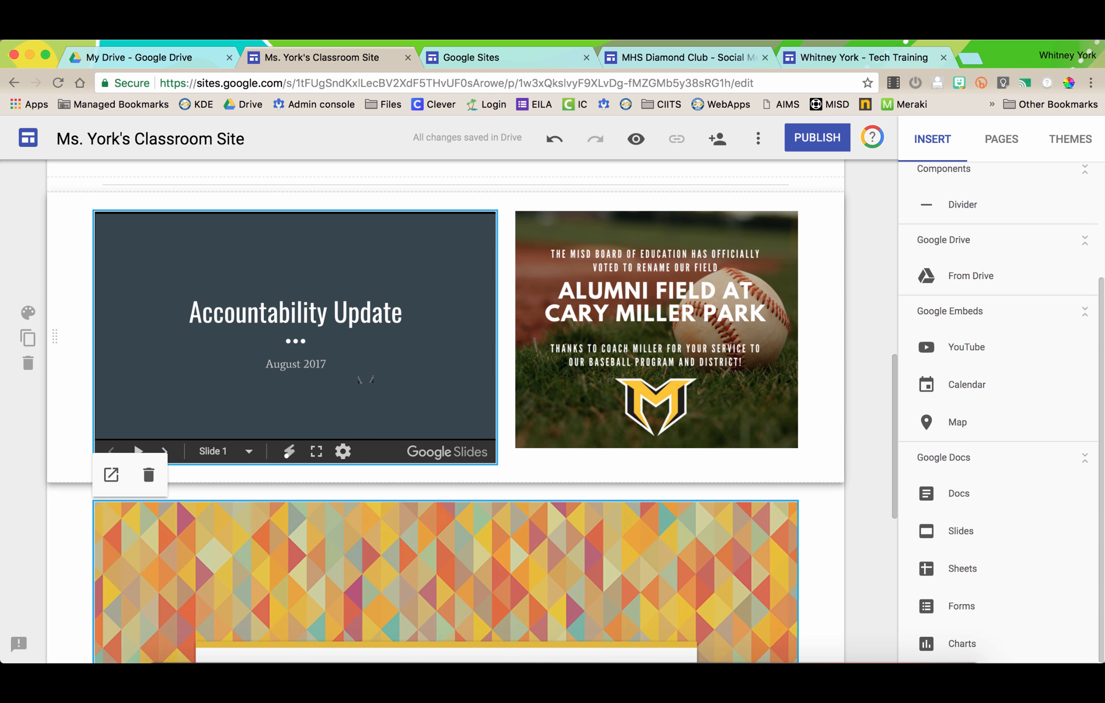
scroll(366, 380, down, 8)
scroll(419, 389, up, 7)
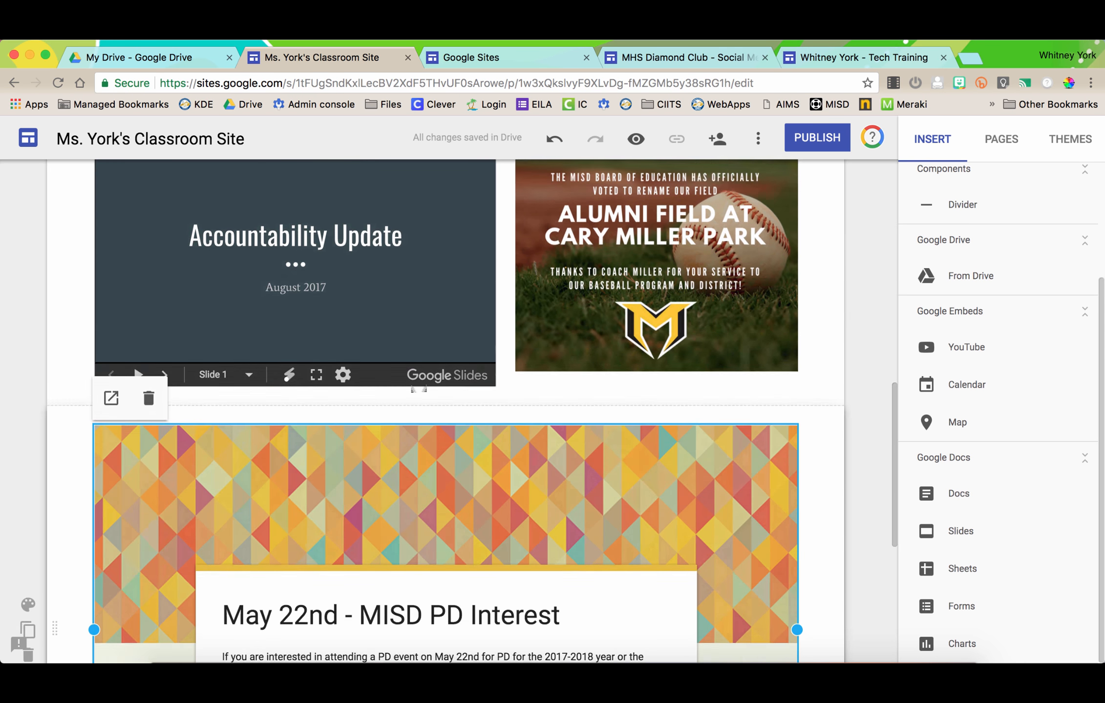
scroll(419, 389, up, 1)
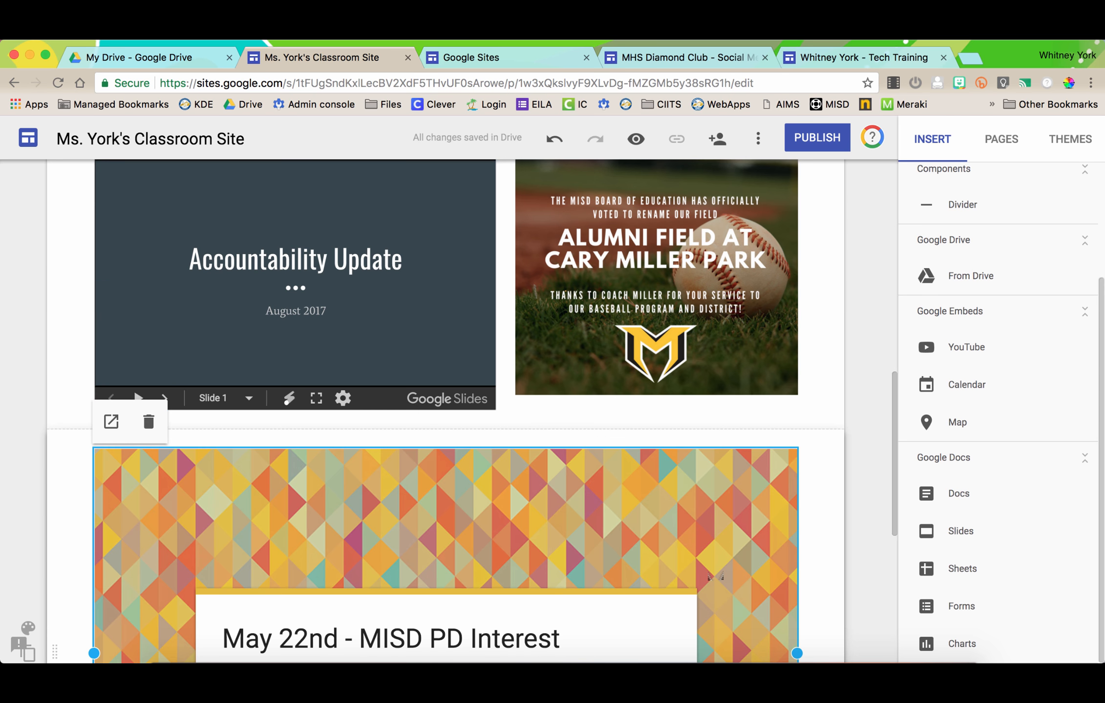
scroll(715, 576, down, 8)
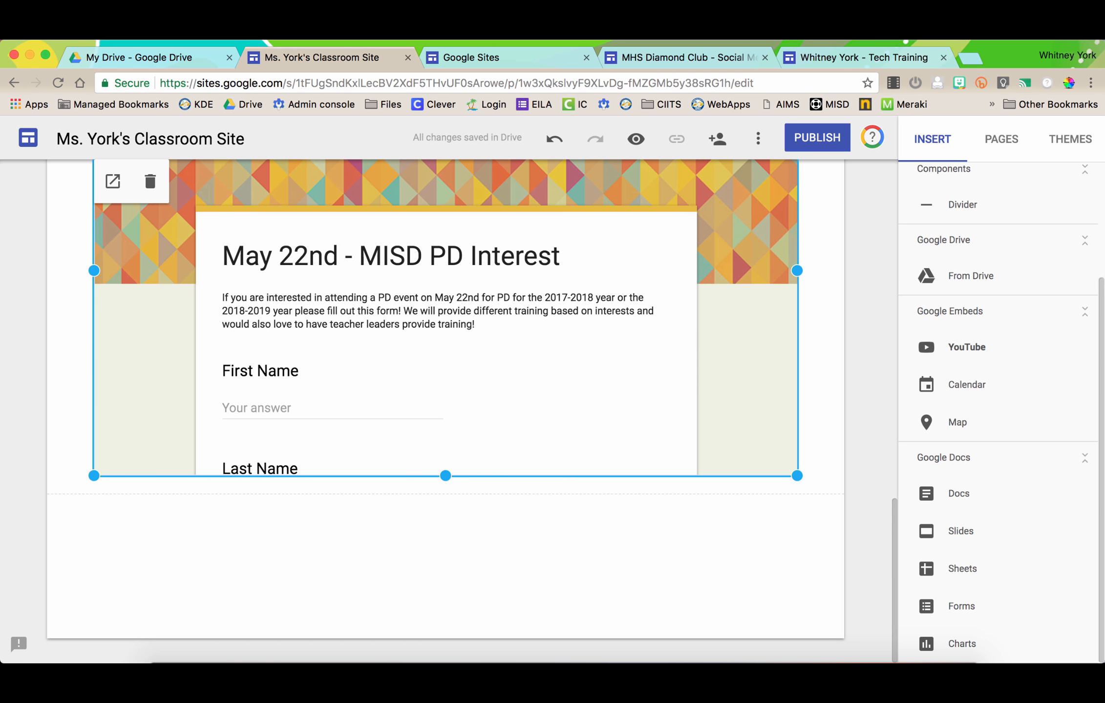
- Embed the 'Photosynthesis: Crash Course Biology #8' YouTube video below the form and resize it
click(966, 347)
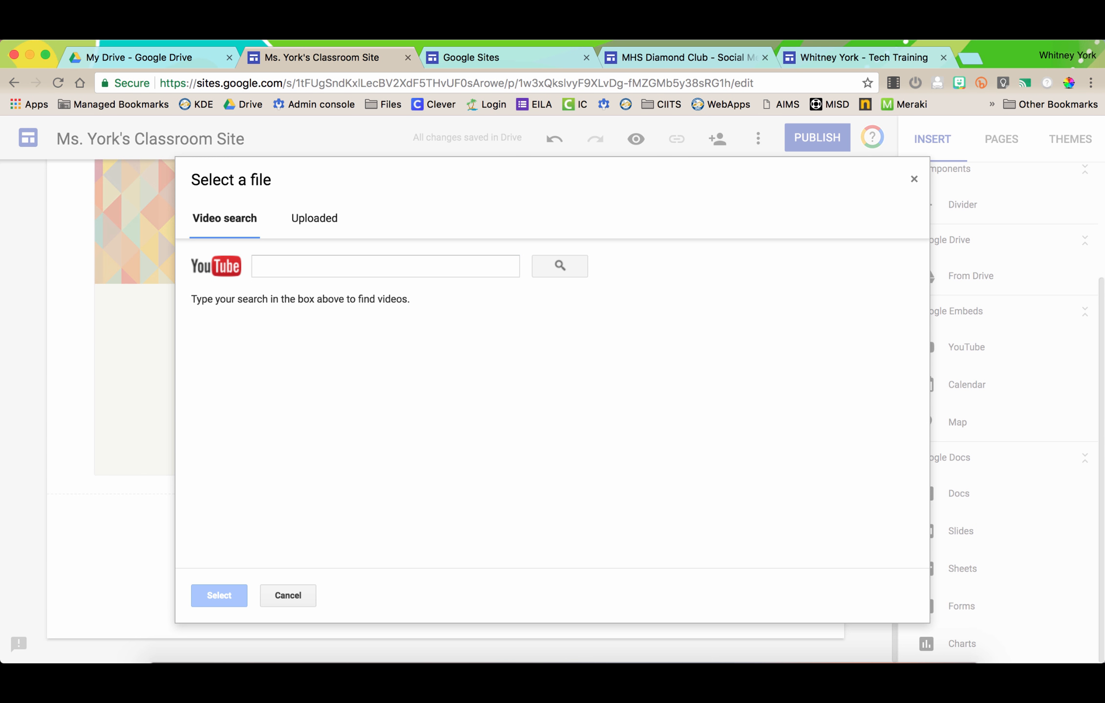
click(259, 267)
text(poht)
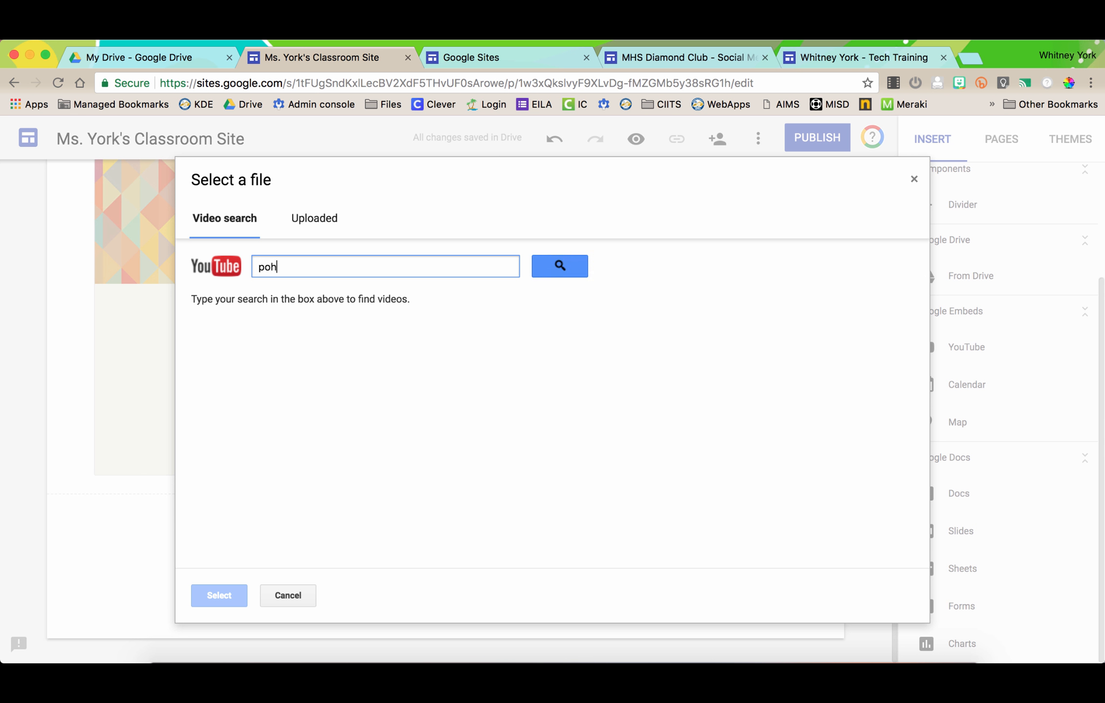
key(BackSpace)
key(BackSpace)
key(BackSpace)
text(hotosynthesis)
key(Return)
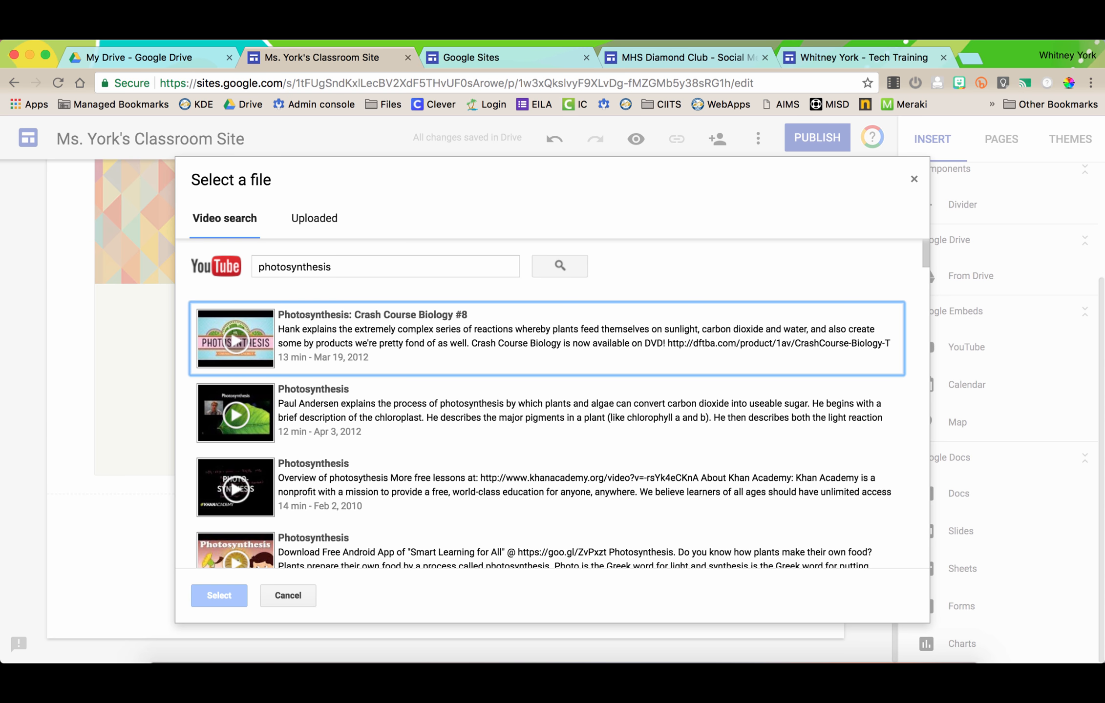
click(547, 338)
click(218, 596)
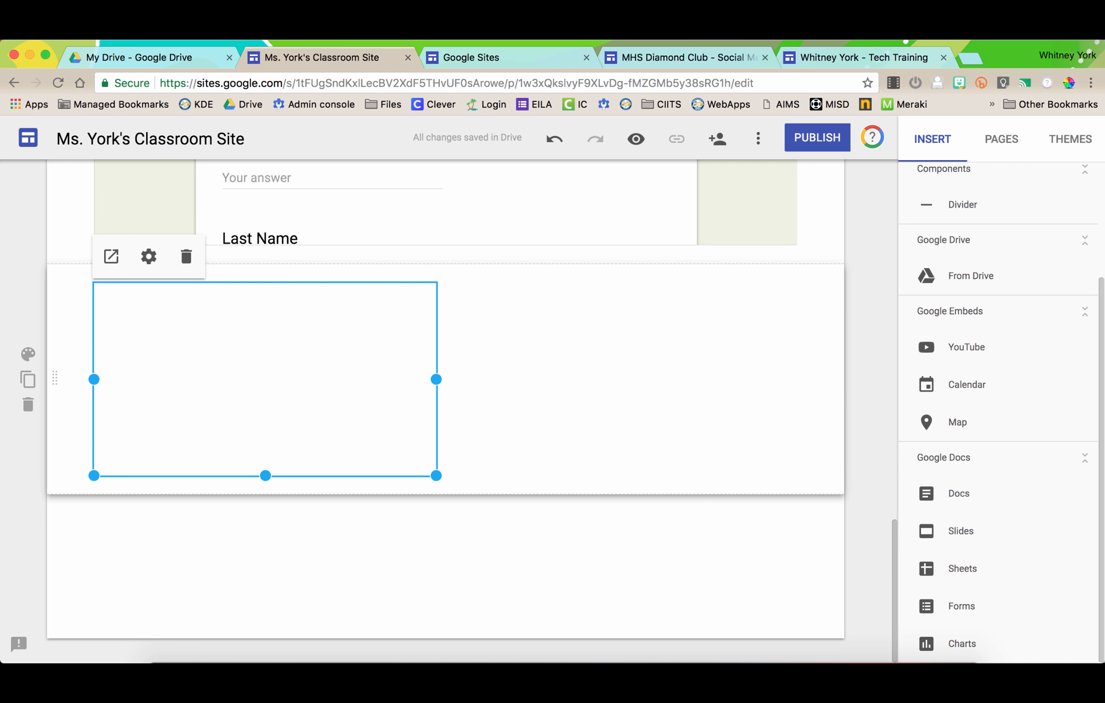
mouse_move(436, 475)
mouse_down()
mouse_move(552, 570)
mouse_move(436, 476)
mouse_up()
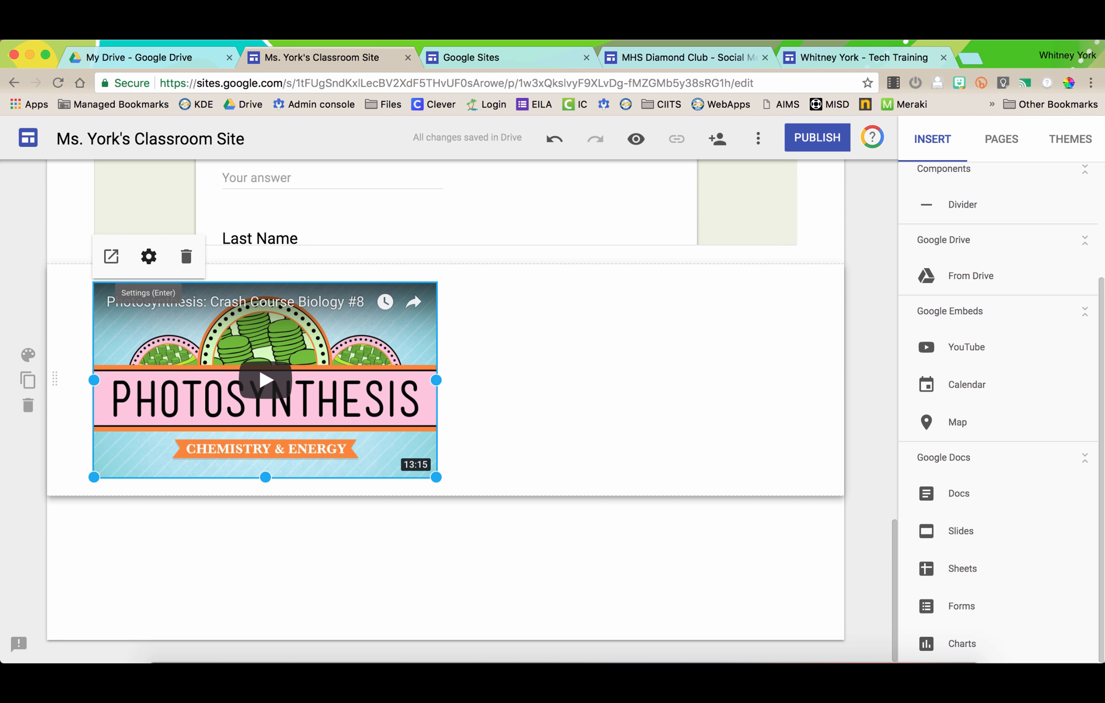
- Try a white progress bar in the video settings, discard the changes, and show the calendar list
click(149, 256)
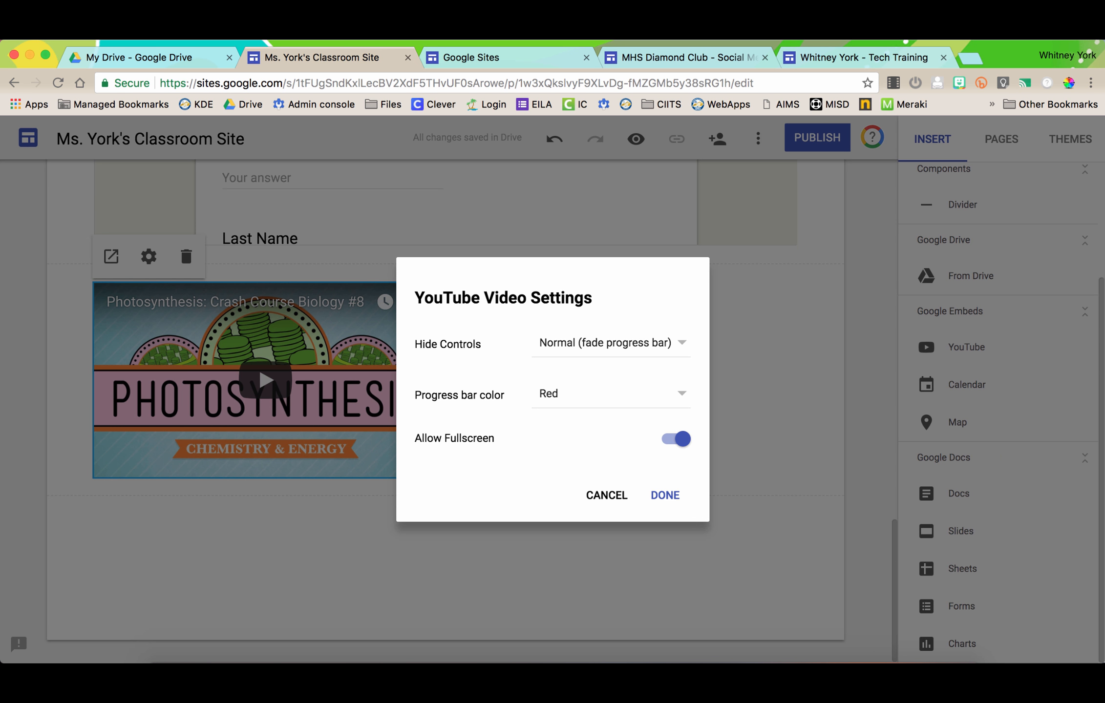
click(611, 393)
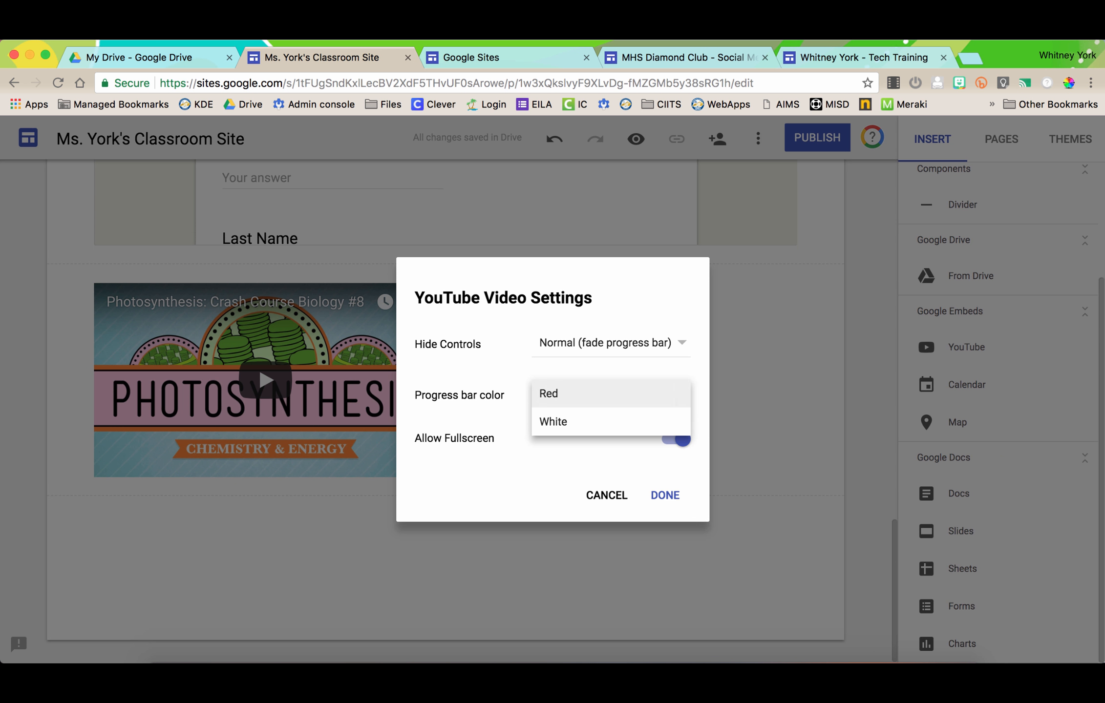
click(586, 422)
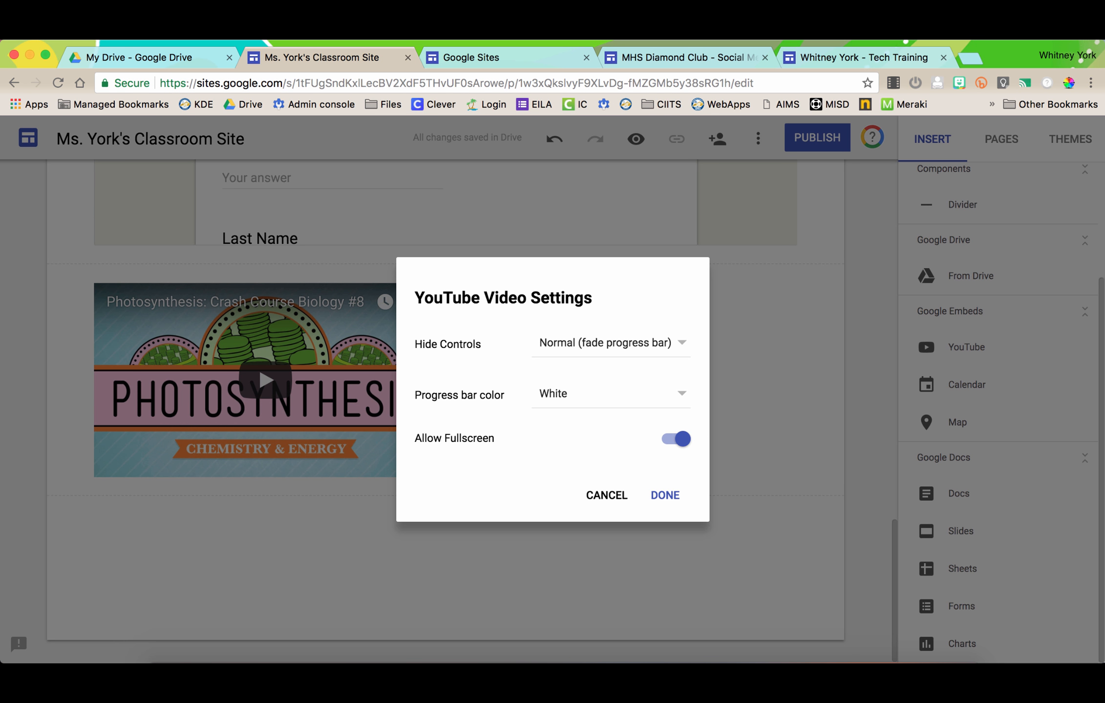
click(611, 343)
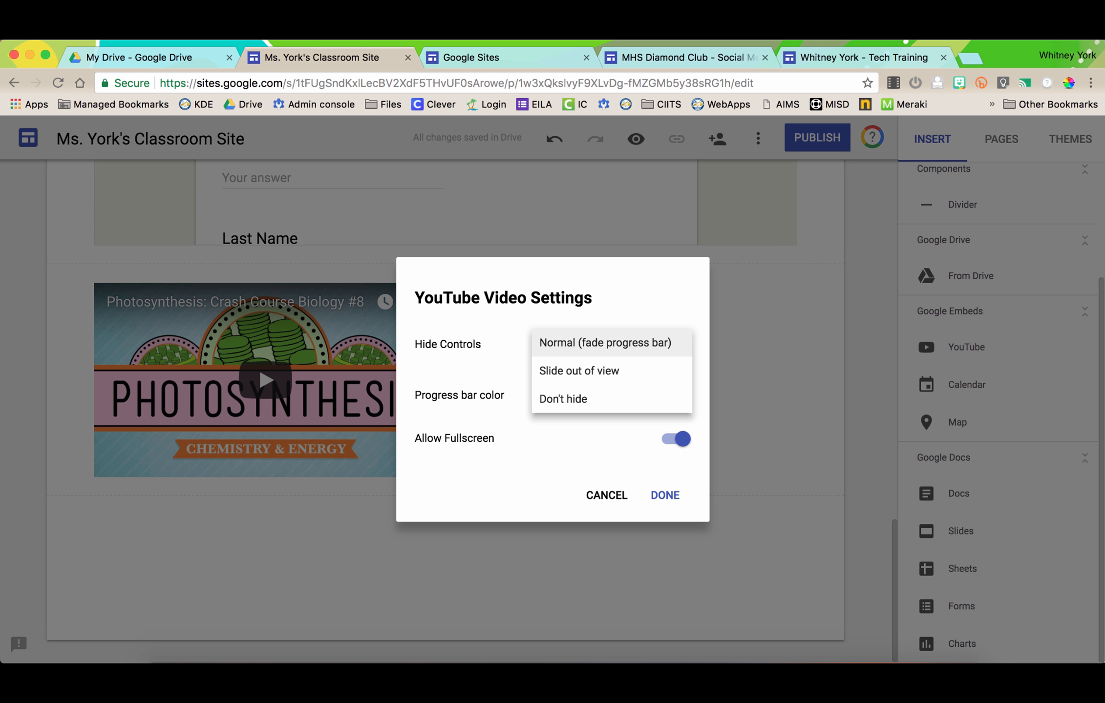
click(604, 343)
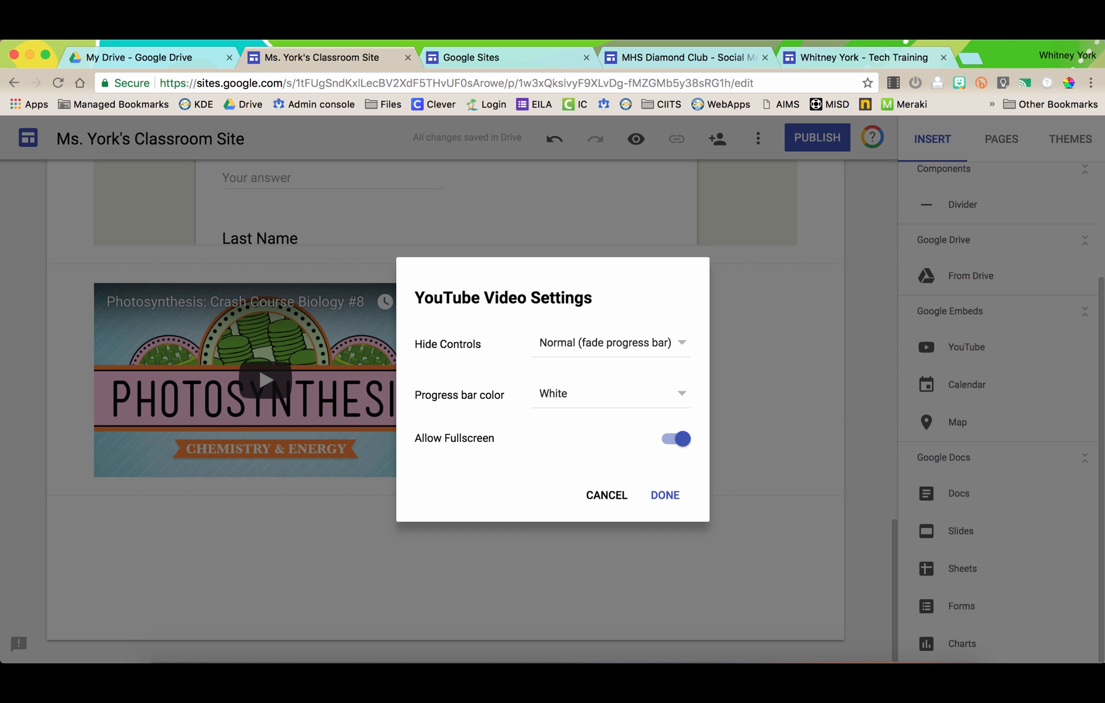
click(606, 494)
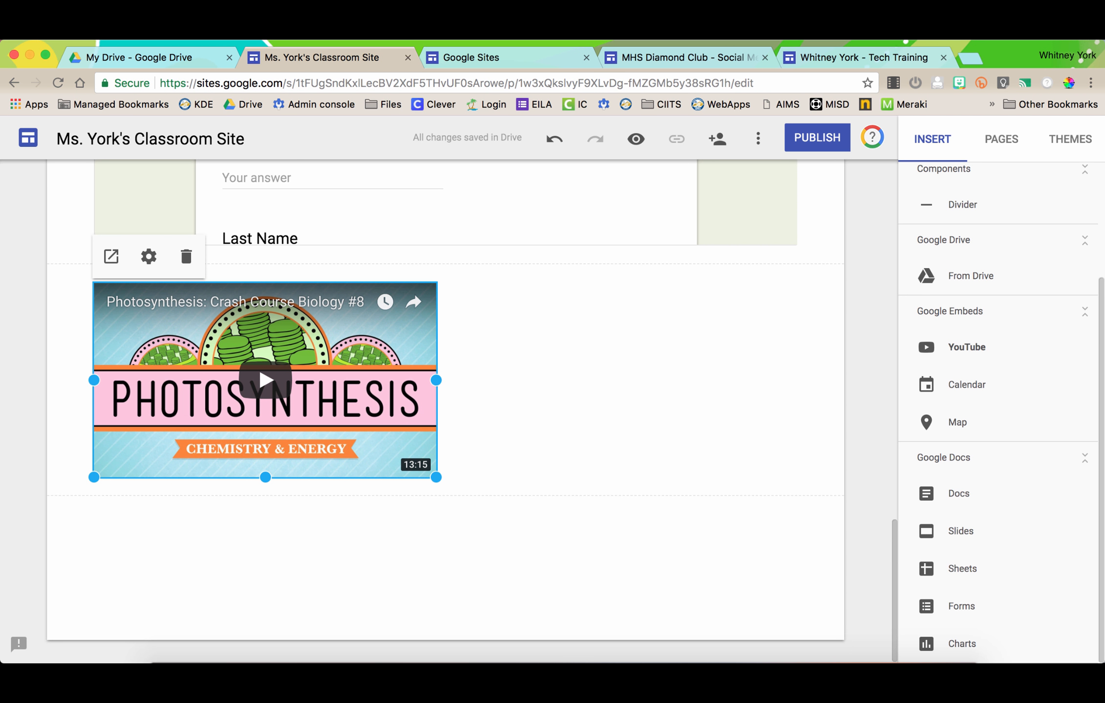
click(957, 385)
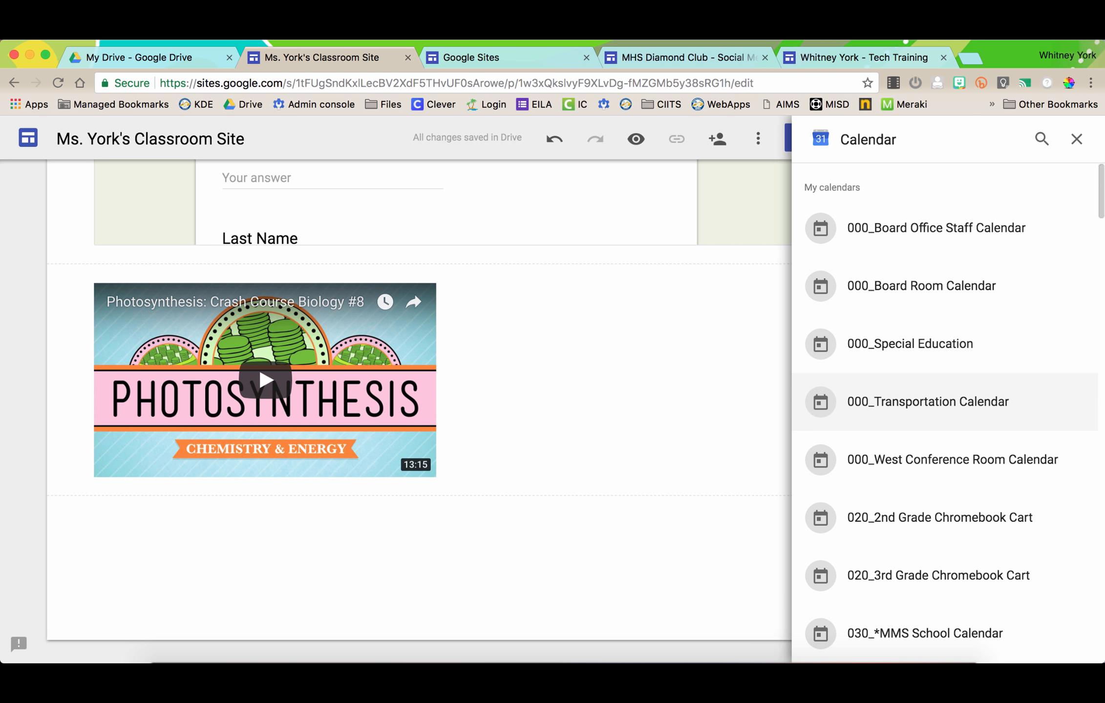
- Insert the 050_Main Gym calendar onto the page
scroll(947, 401, down, 6)
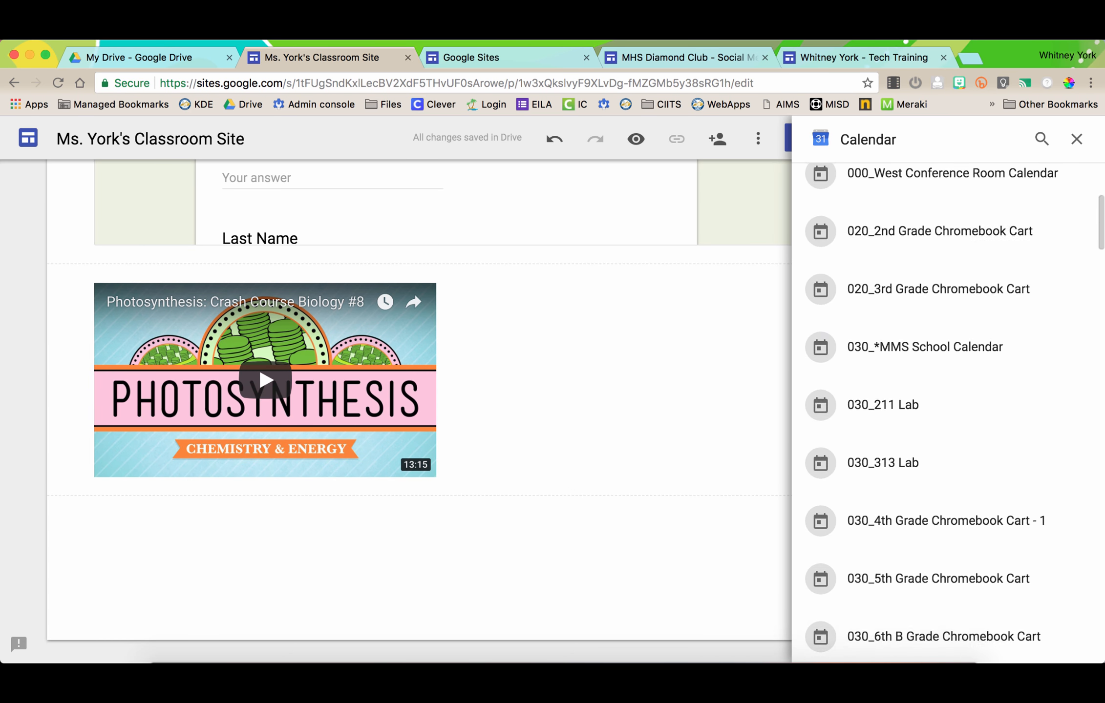
scroll(947, 408, down, 20)
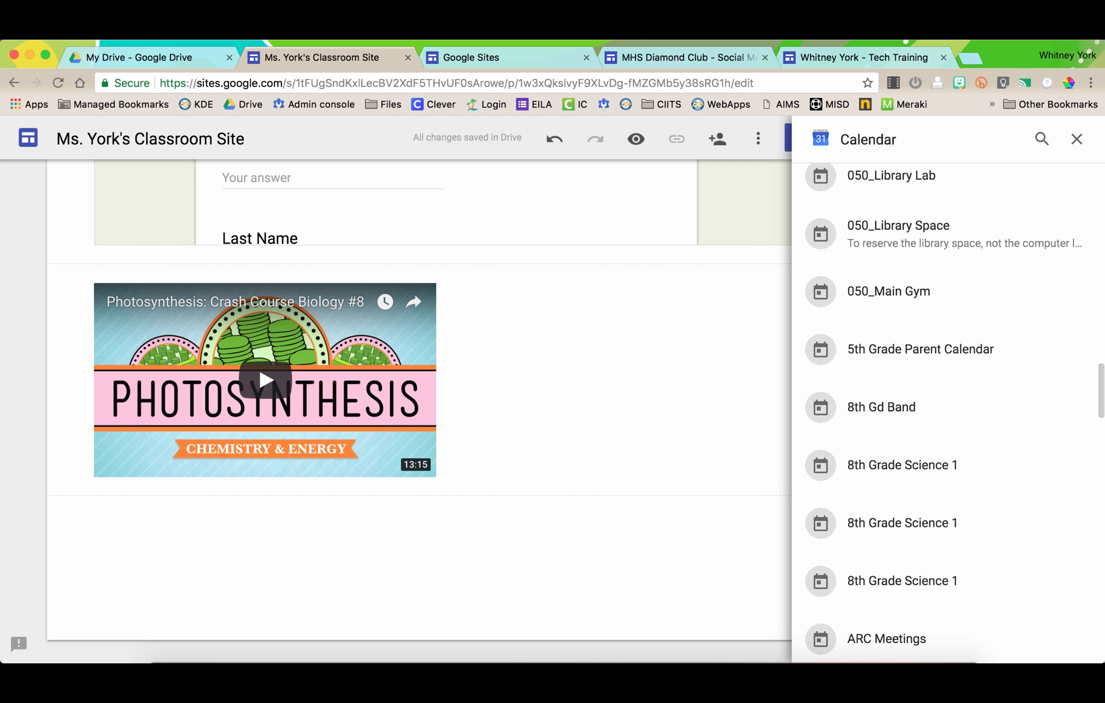
scroll(948, 402, down, 15)
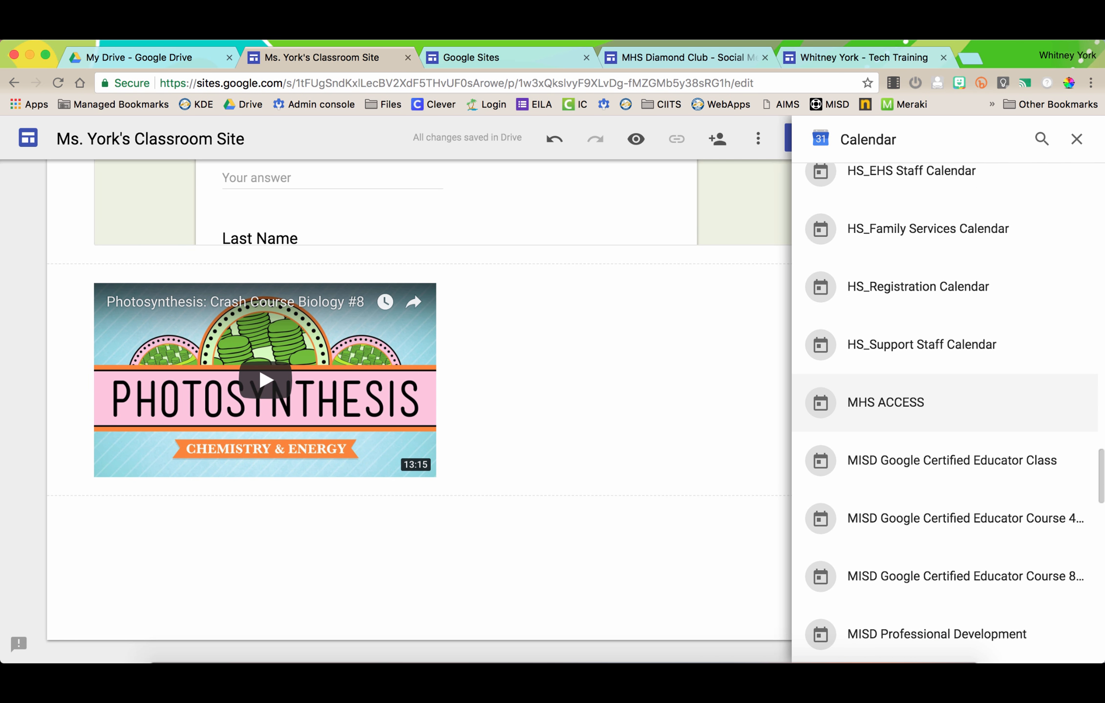
scroll(948, 402, down, 8)
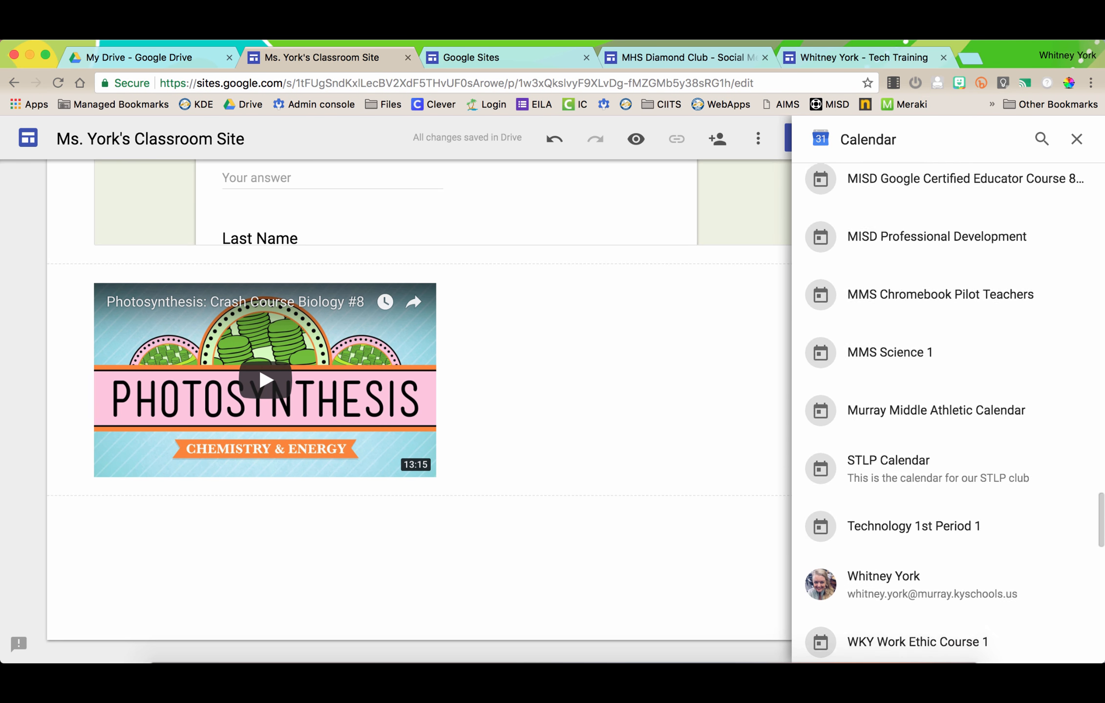
scroll(947, 407, down, 12)
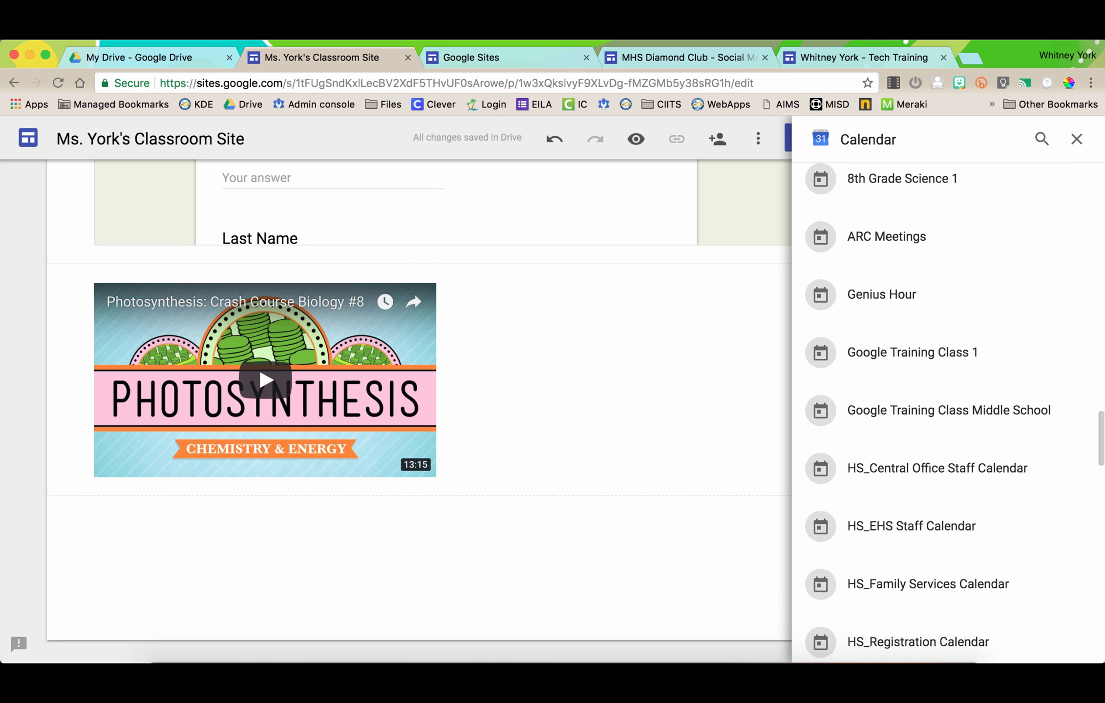
scroll(947, 437, up, 20)
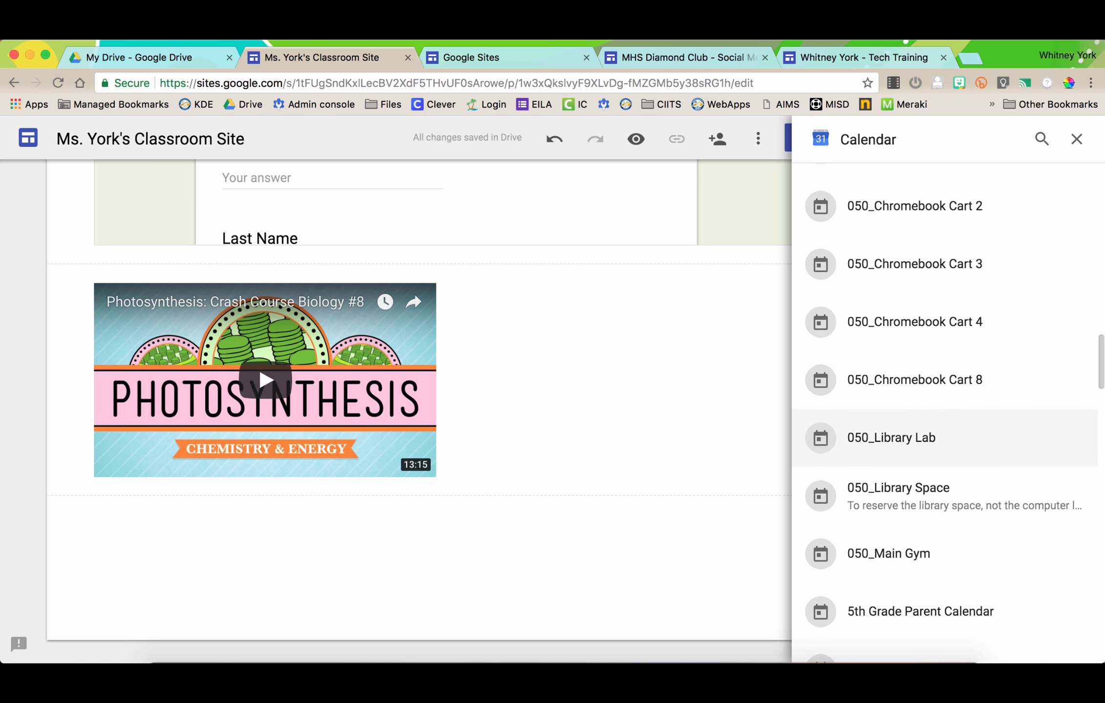
click(928, 550)
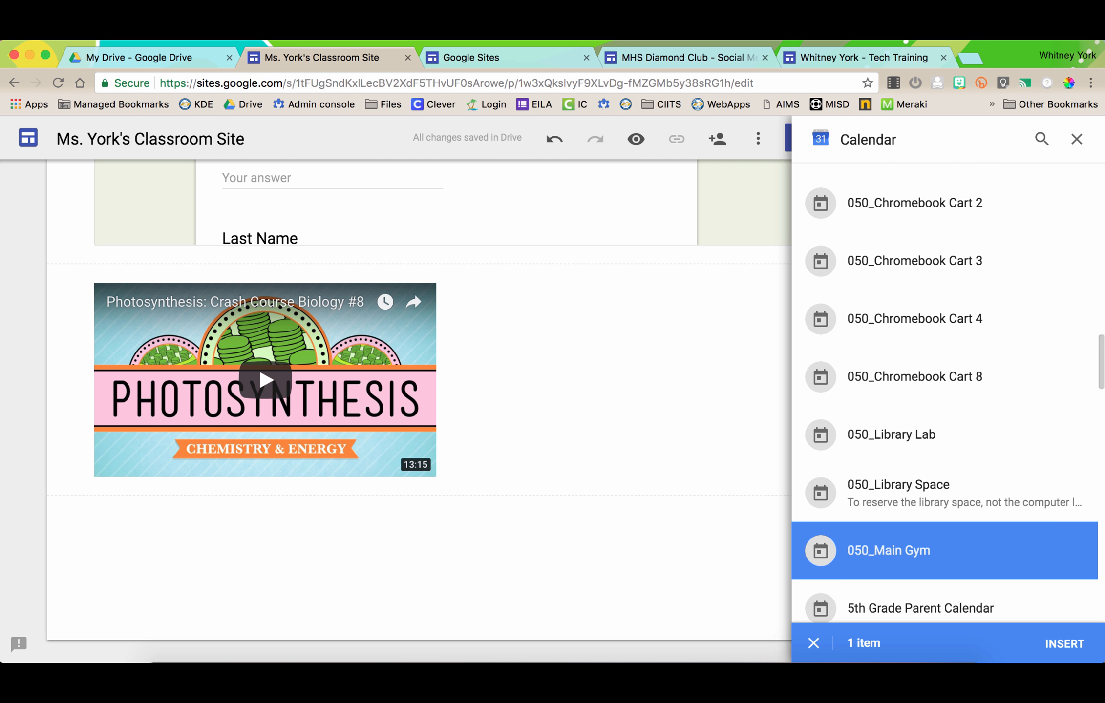
click(1064, 644)
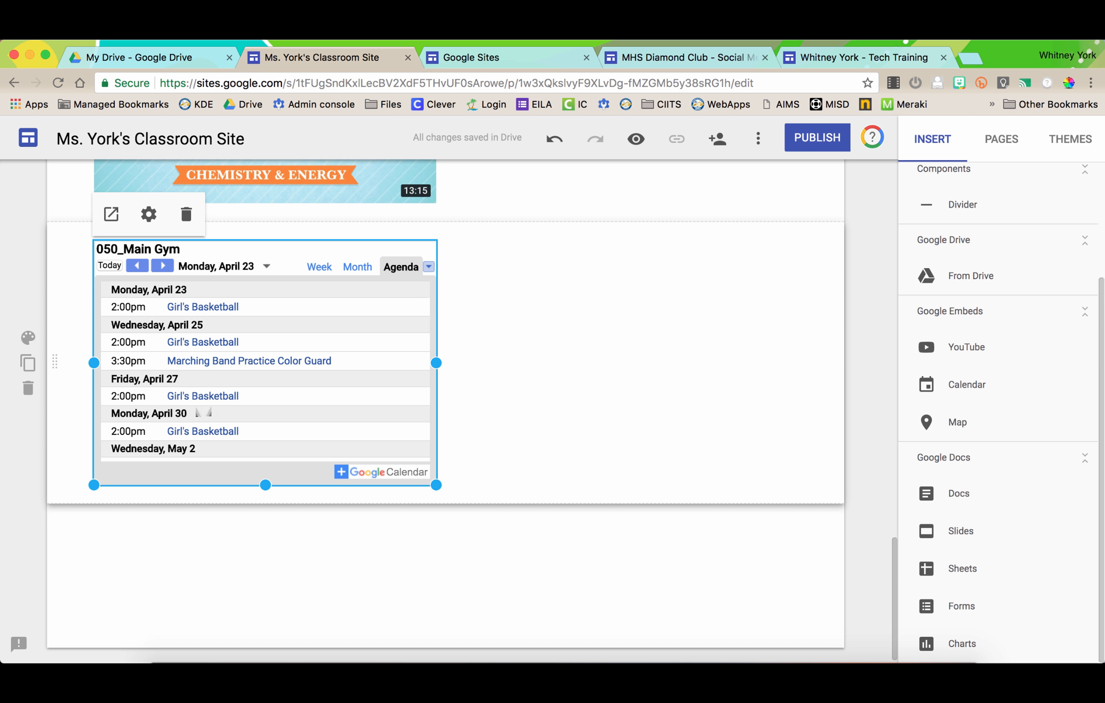
- Switch the calendar to Month view and widen it to span the page
click(148, 214)
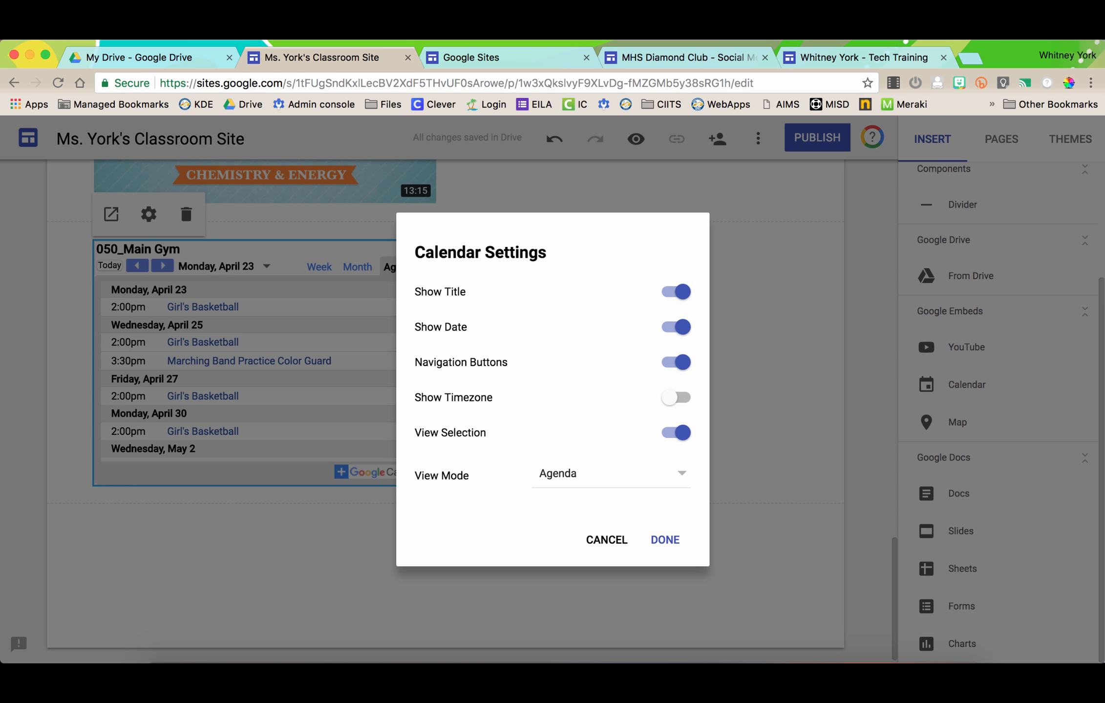
click(610, 474)
click(554, 415)
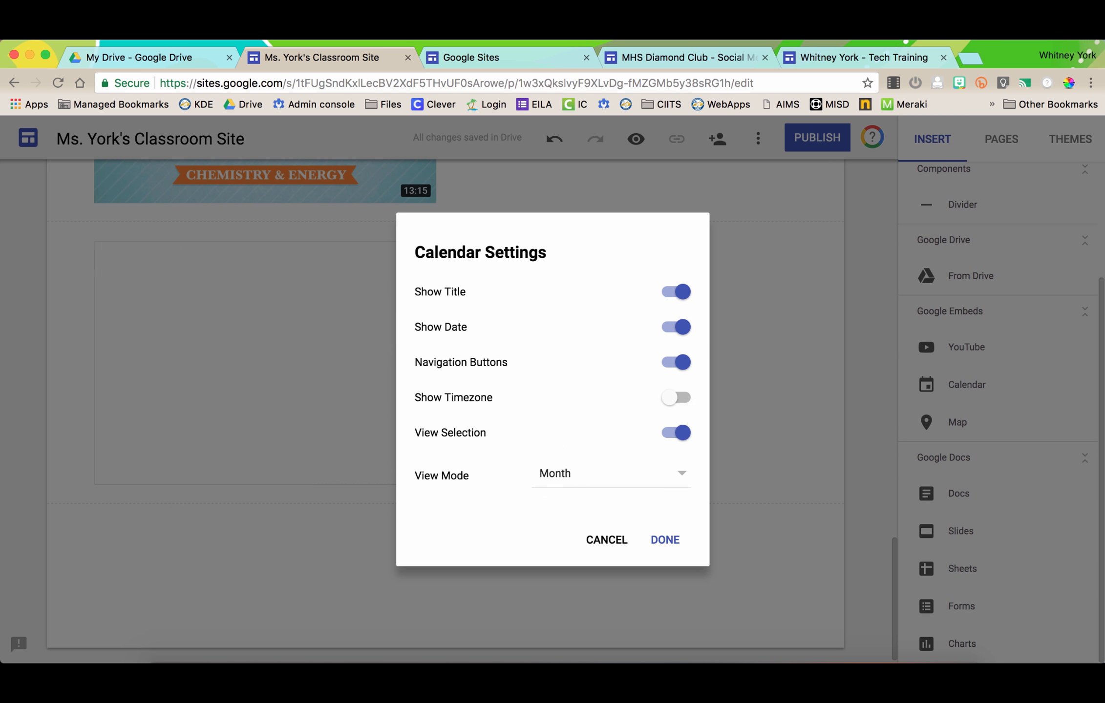
click(664, 540)
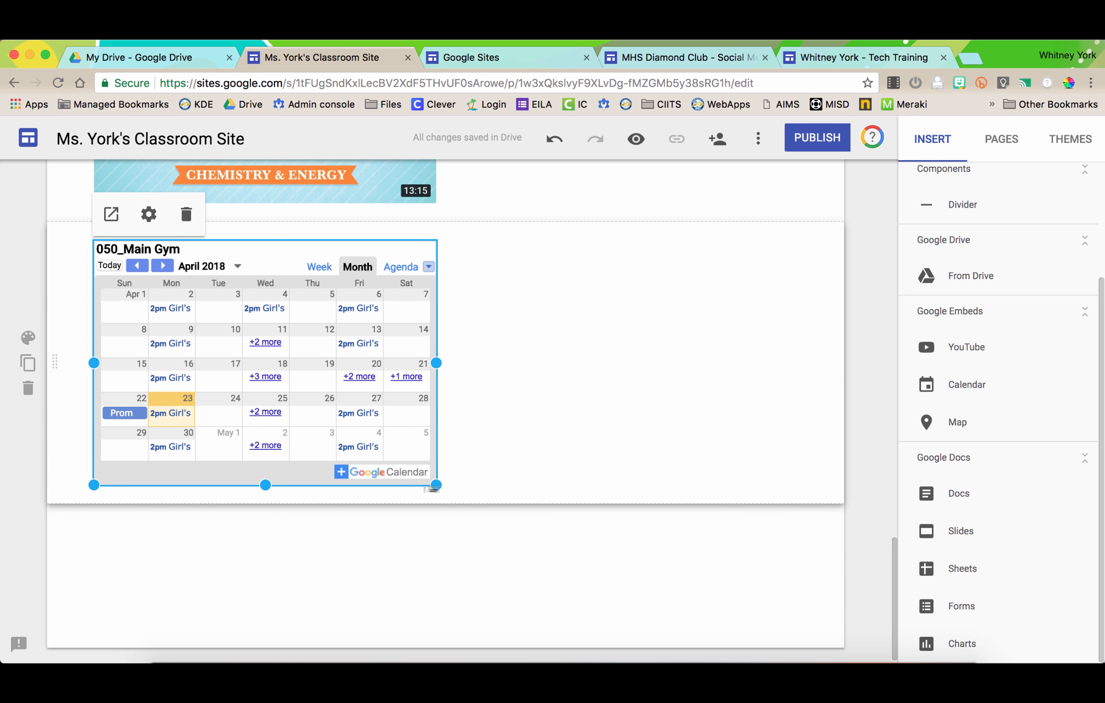
drag(434, 487, 797, 571)
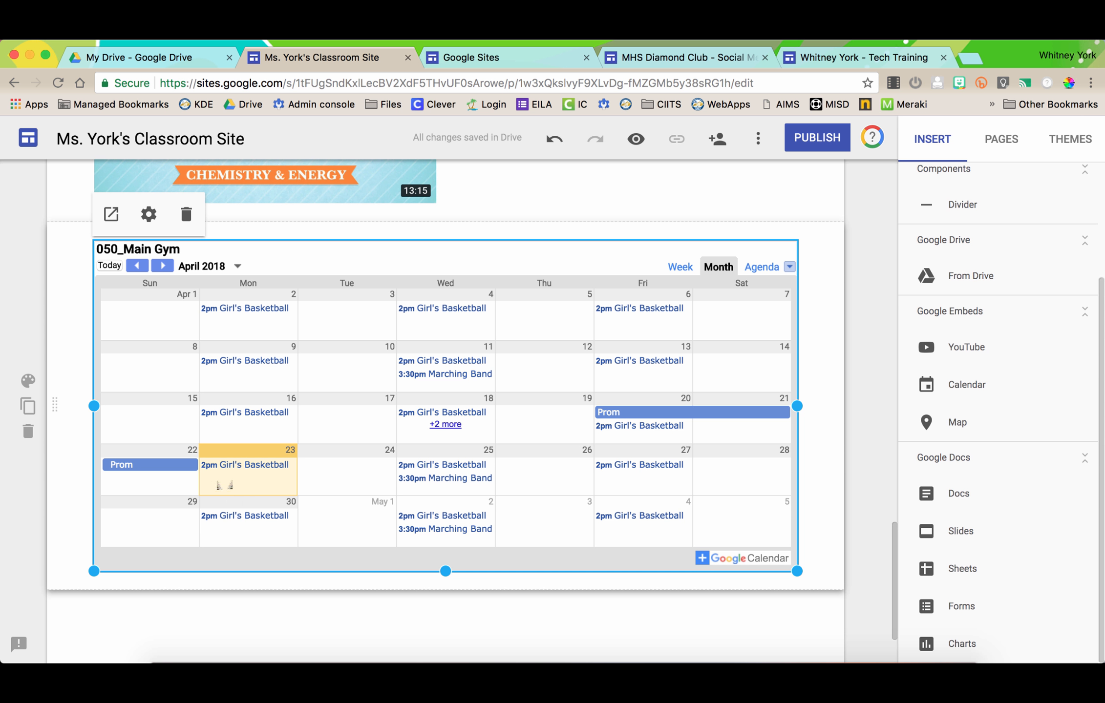
scroll(224, 485, down, 4)
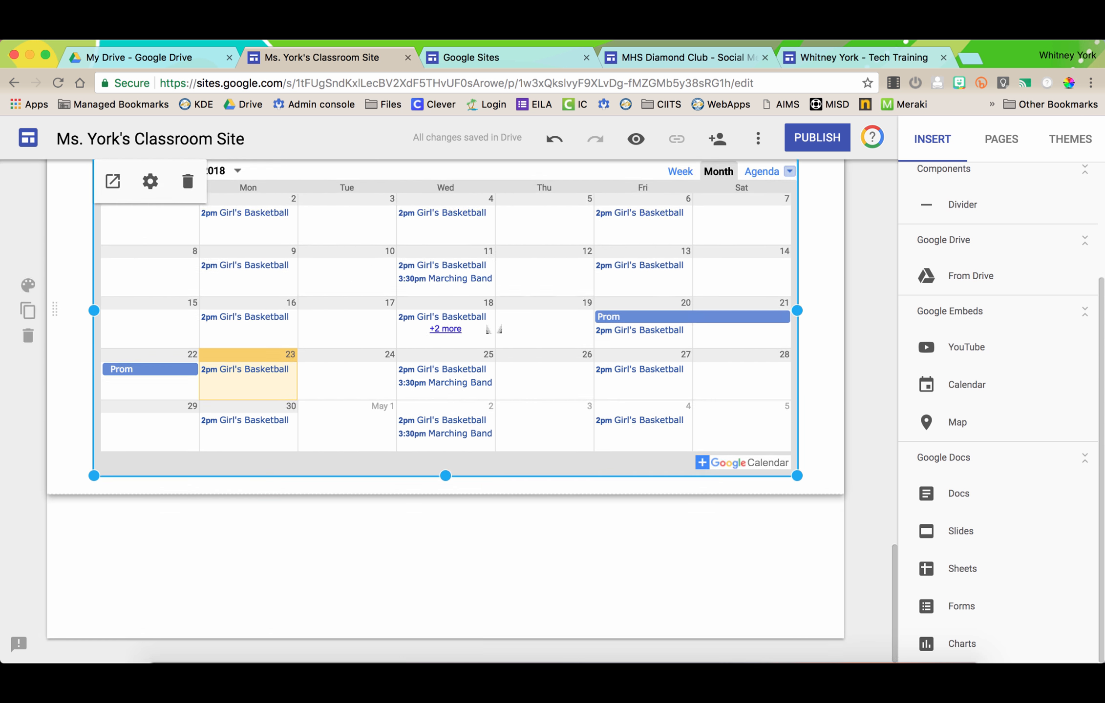
click(957, 422)
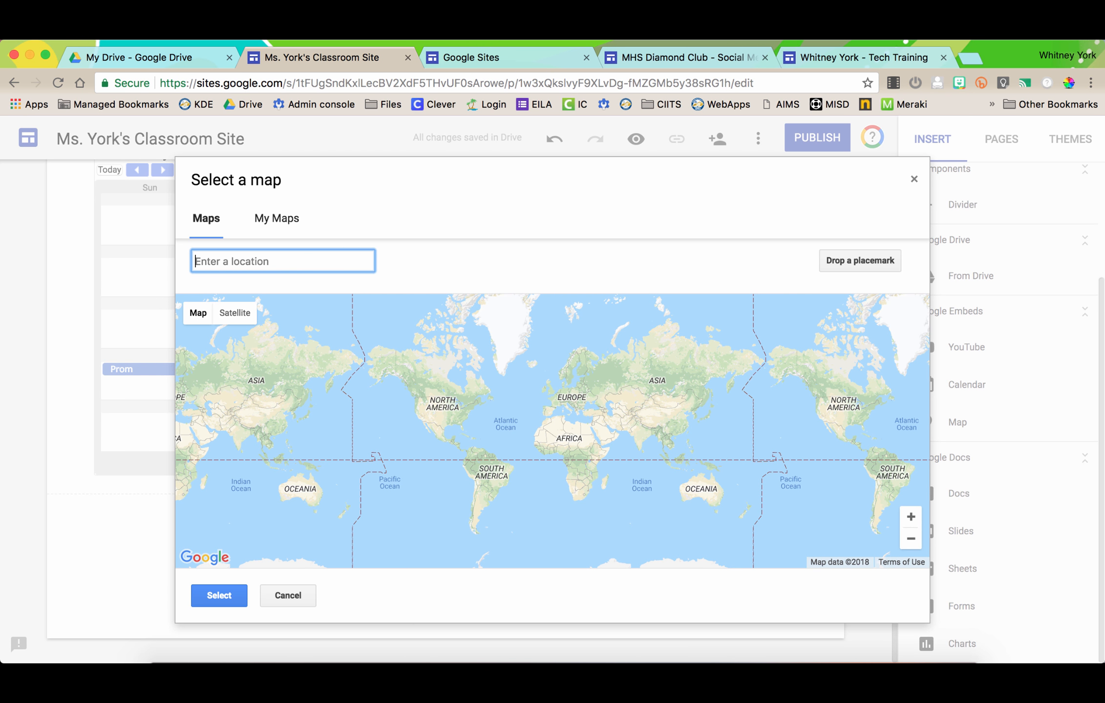
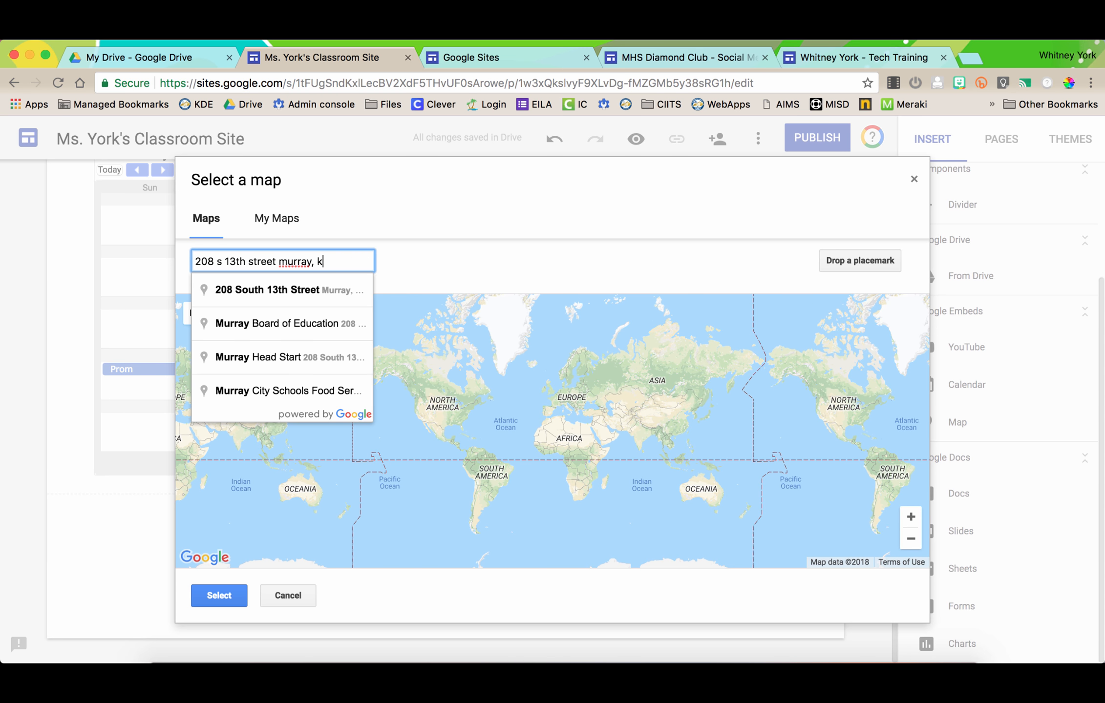
key(Down)
key(Return)
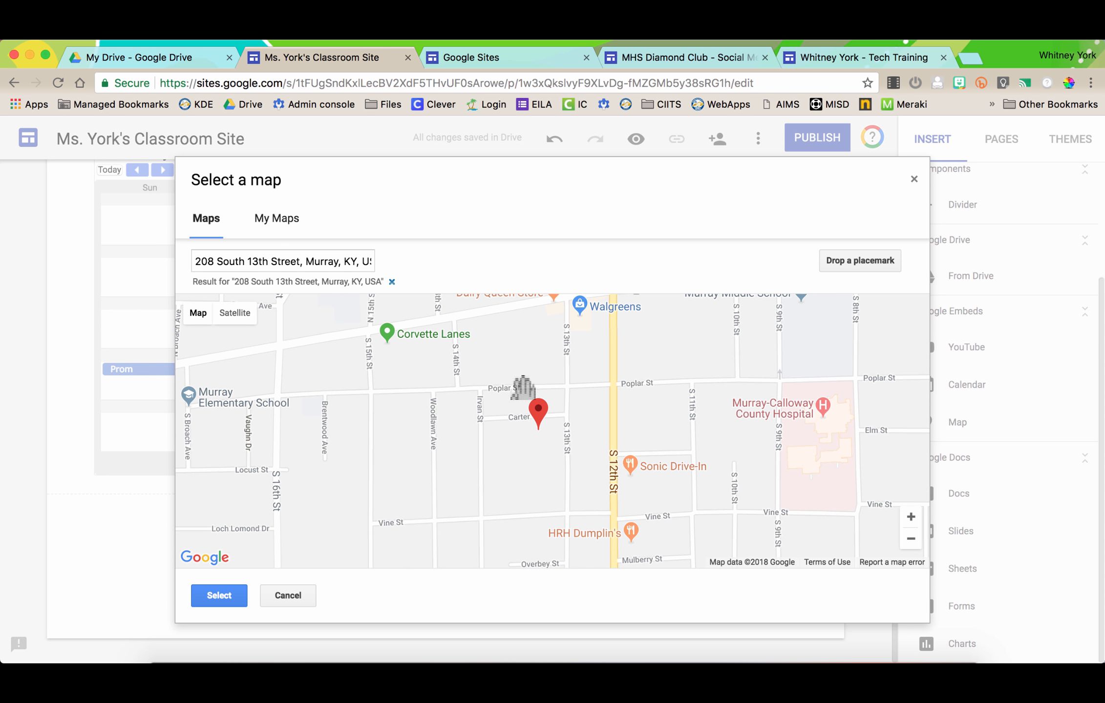
click(219, 595)
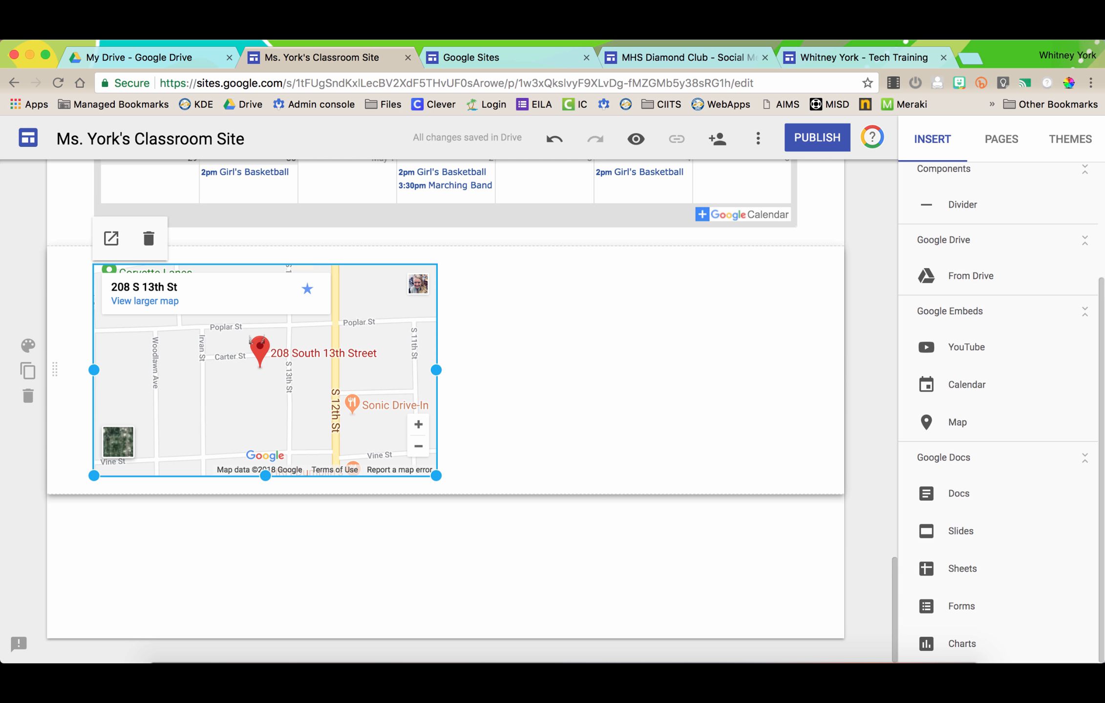
- Review the About Me page, then switch to the Home page in the editor
scroll(961, 606, up, 3)
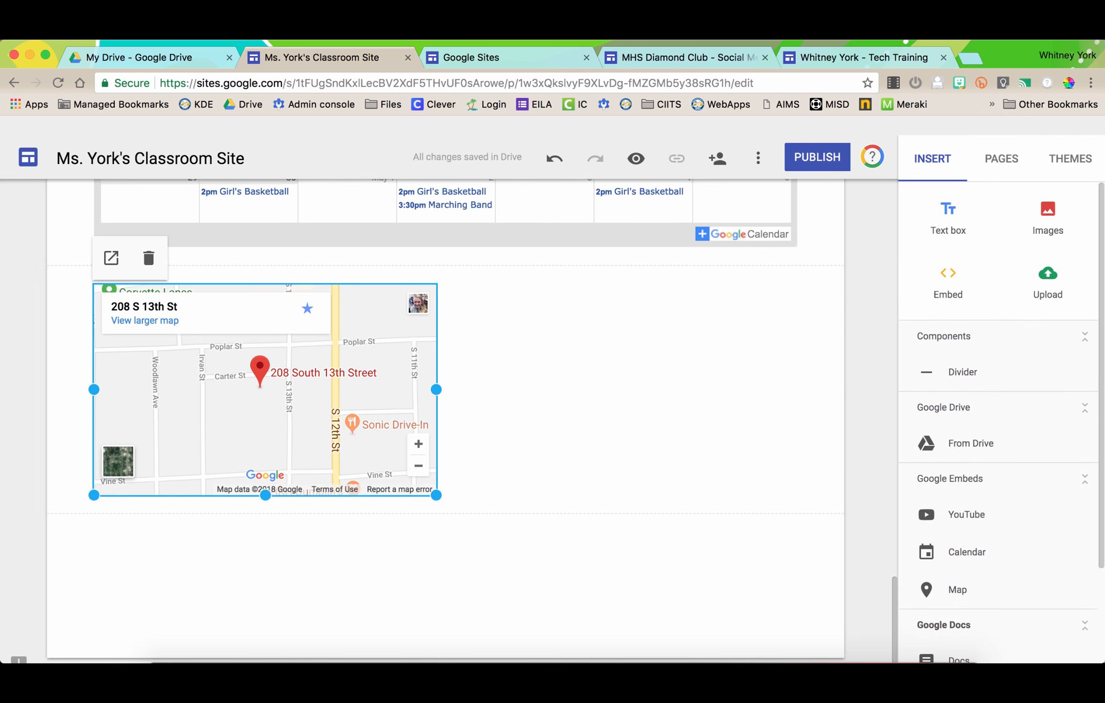
scroll(445, 410, up, 10)
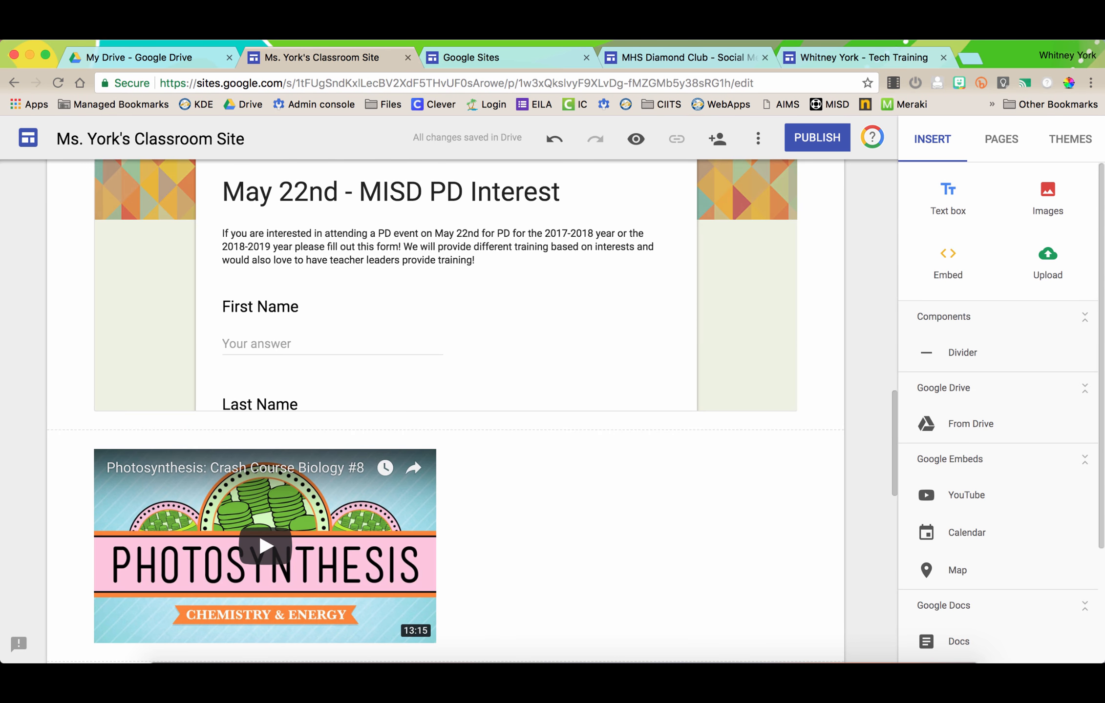
scroll(445, 410, up, 10)
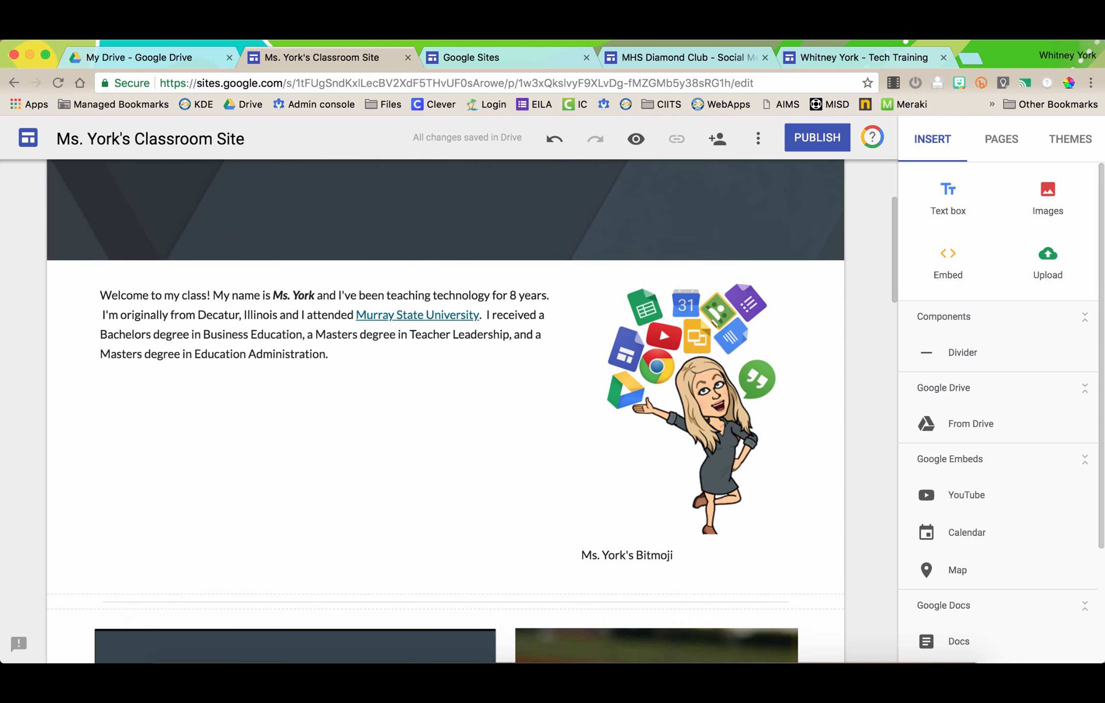
scroll(445, 410, up, 5)
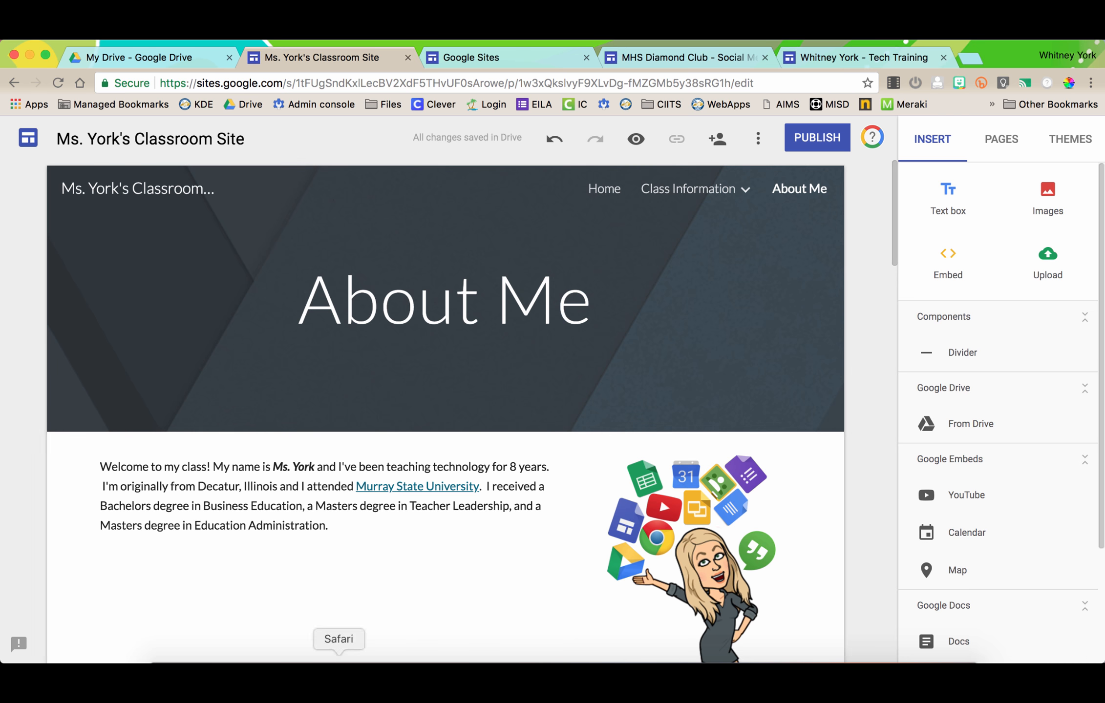
scroll(445, 410, down, 8)
scroll(453, 551, down, 20)
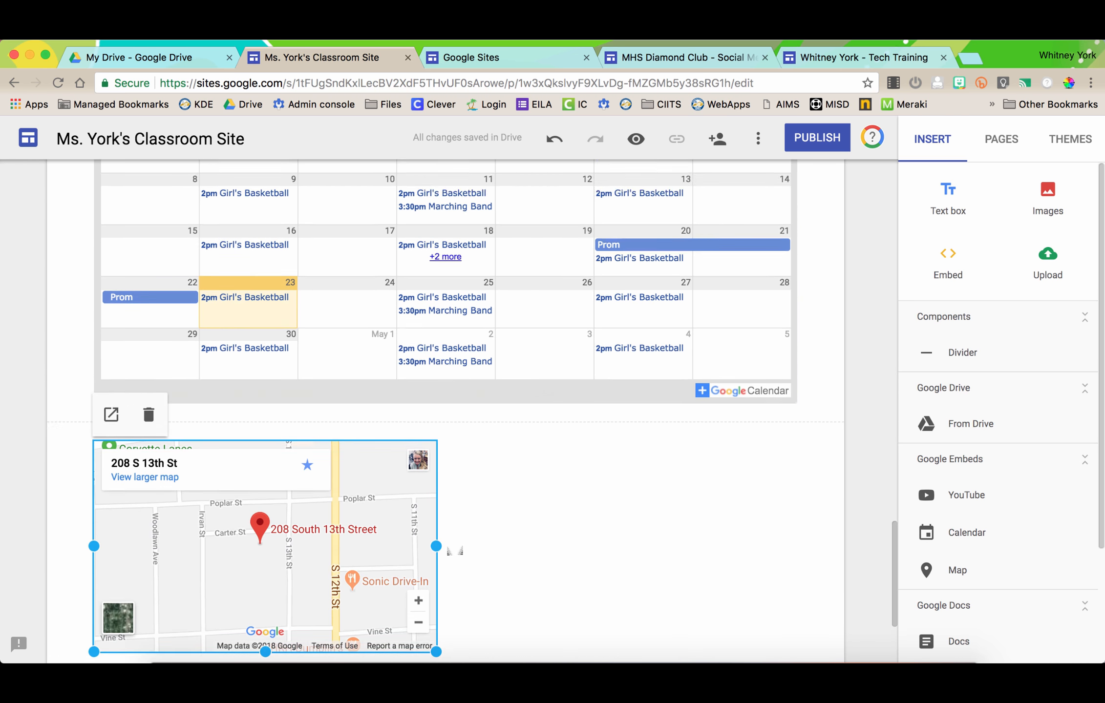
scroll(453, 551, up, 20)
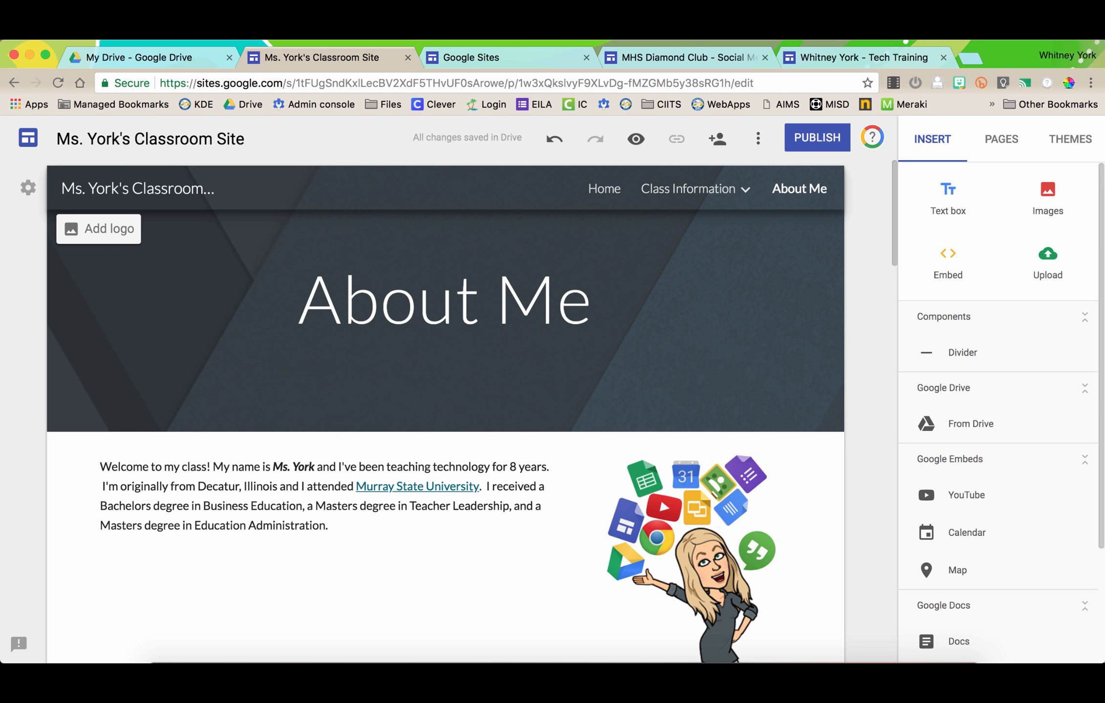
click(604, 189)
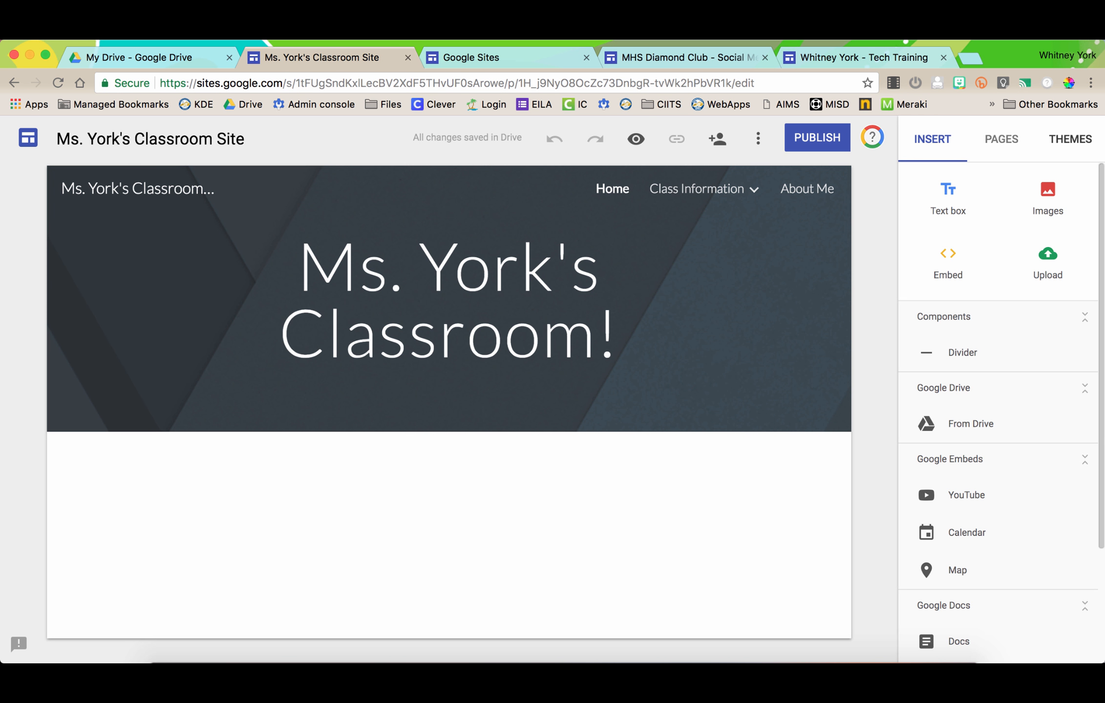
- Preview the Level and Impression themes, trying yellow, green, blue-grey and dark grey accents
click(1069, 139)
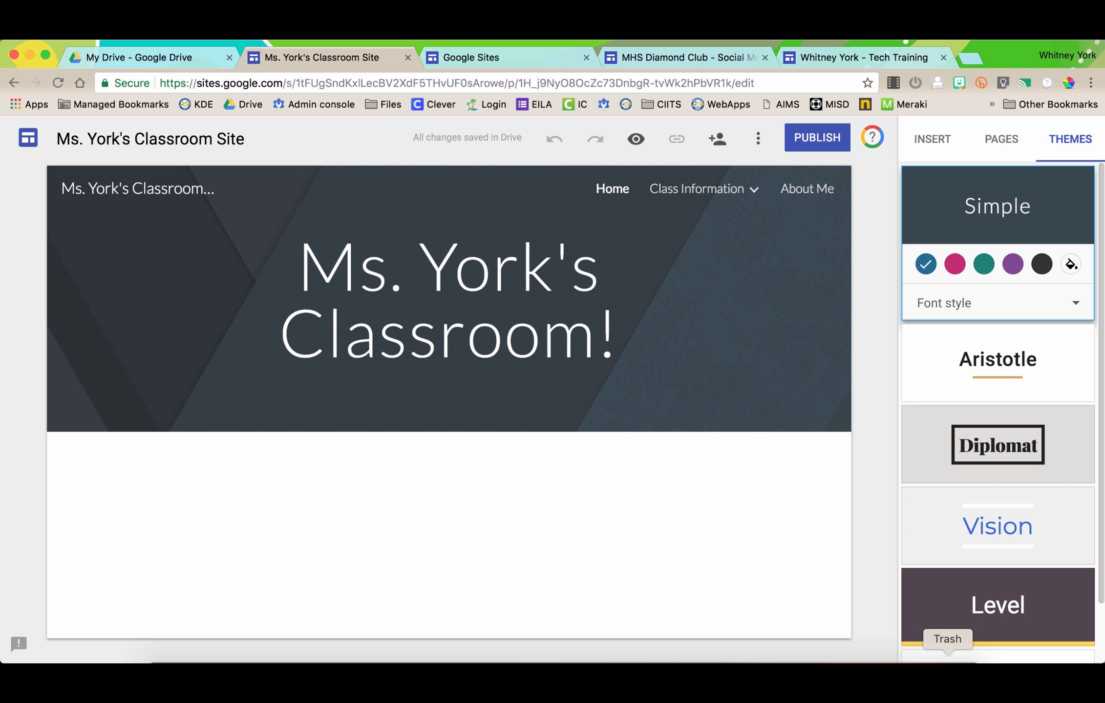
scroll(998, 412, down, 2)
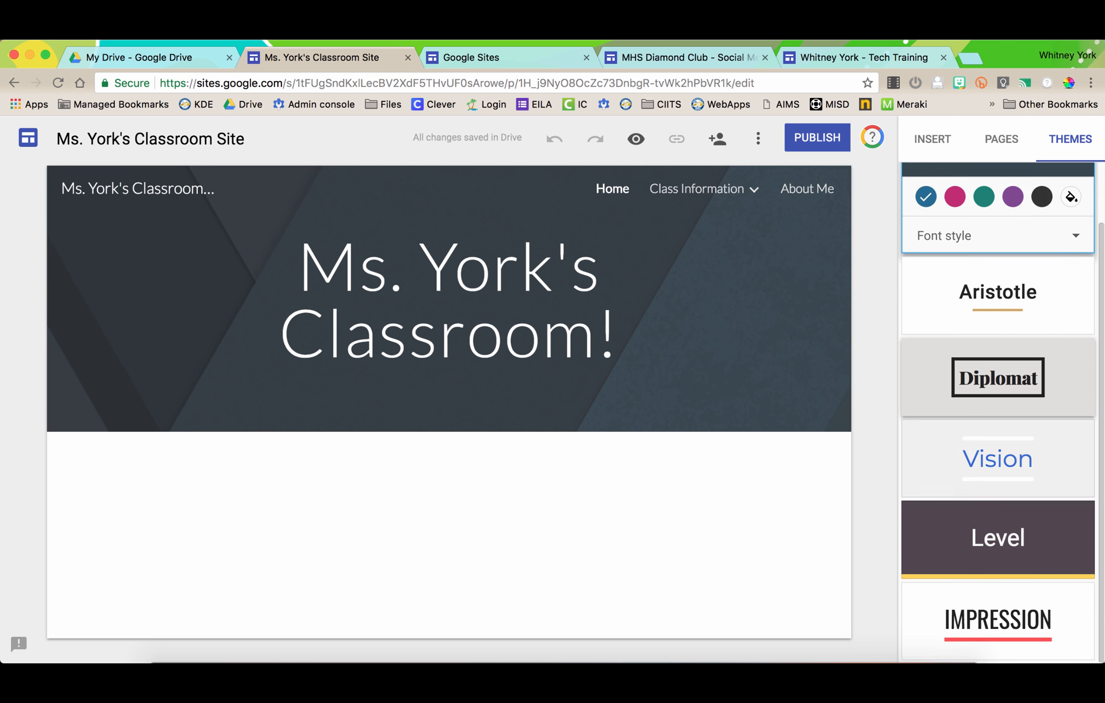
click(998, 544)
click(997, 618)
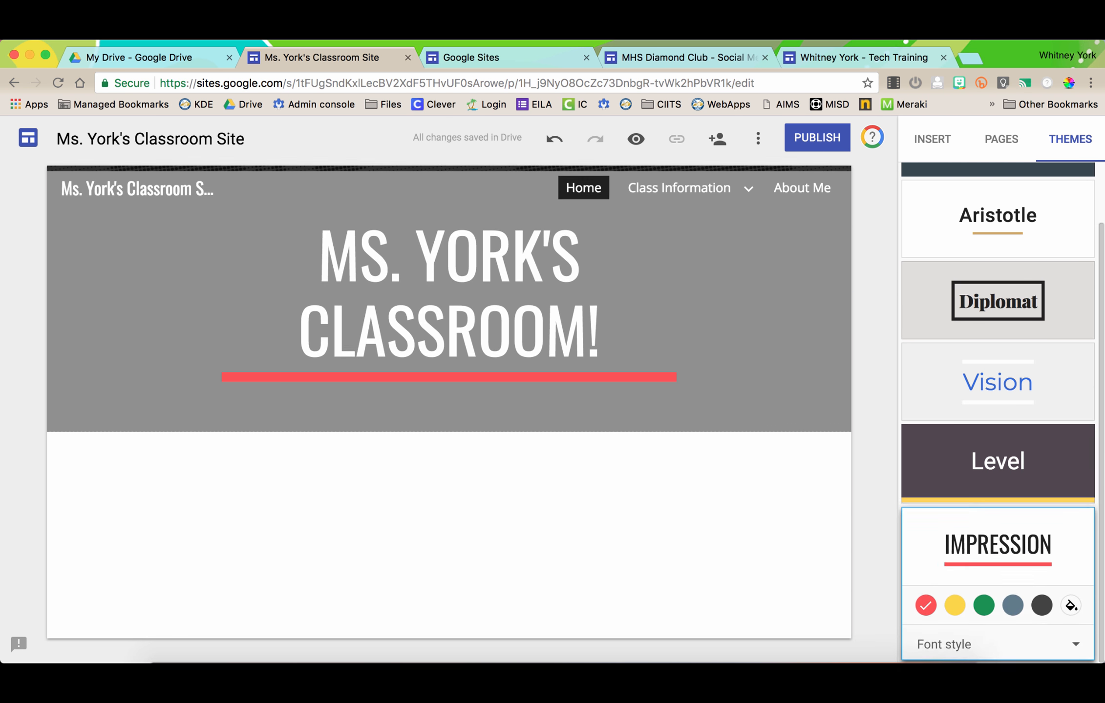
scroll(997, 611, down, 1)
click(954, 600)
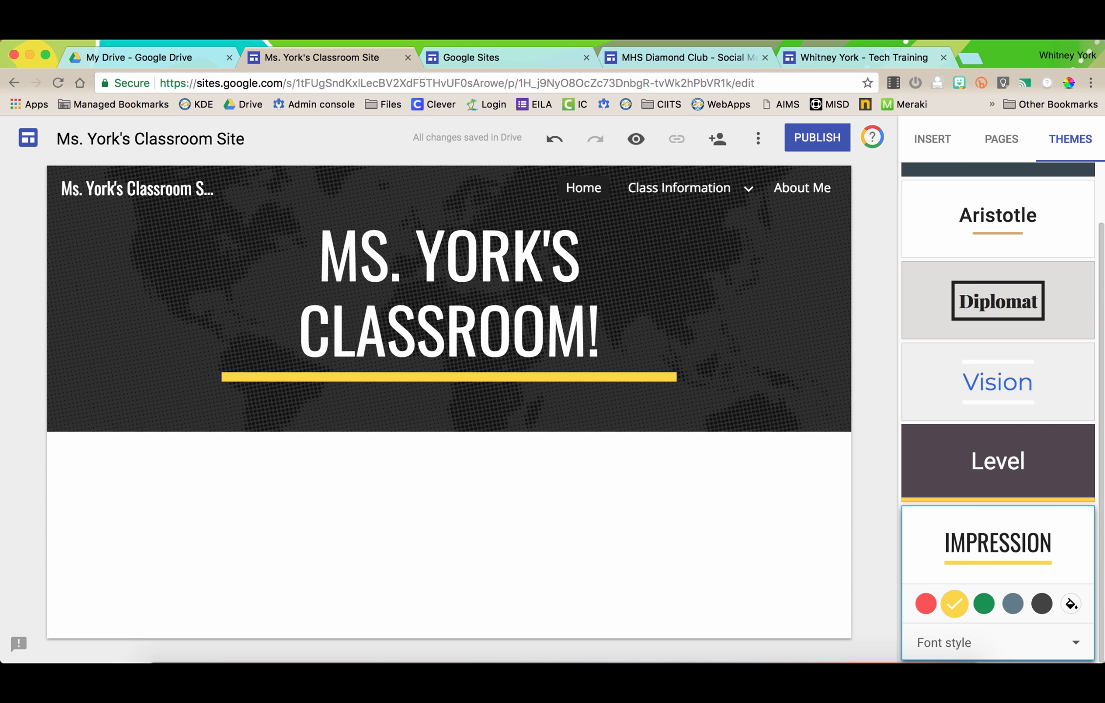
click(983, 603)
click(1012, 603)
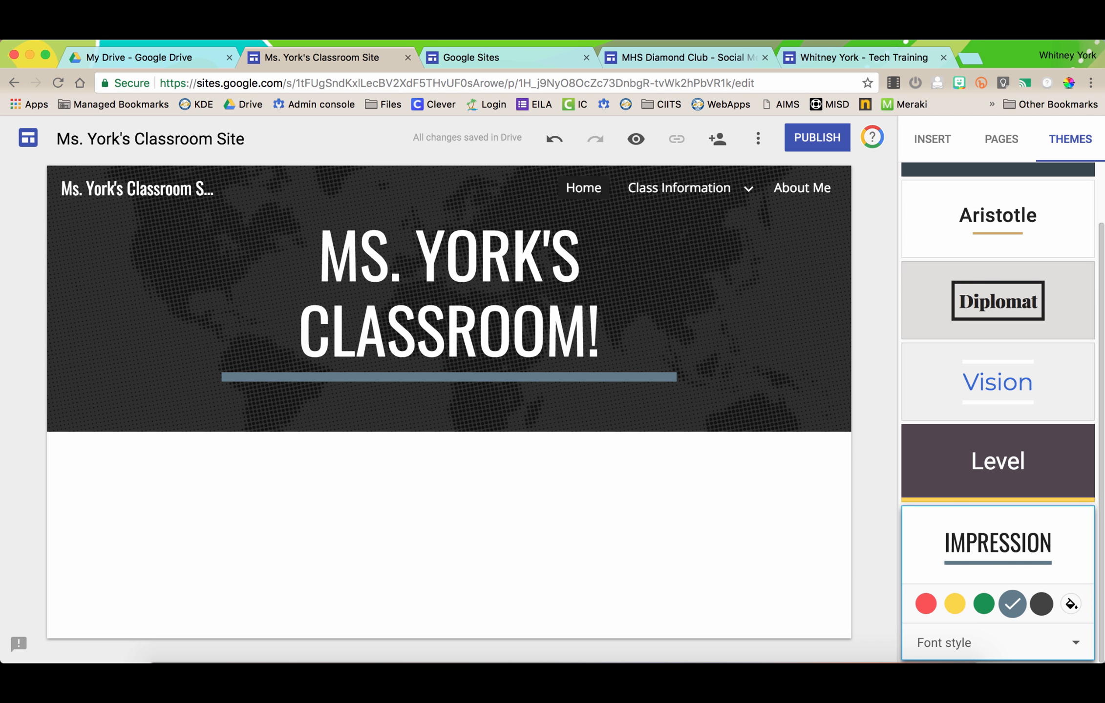
click(1041, 604)
click(955, 603)
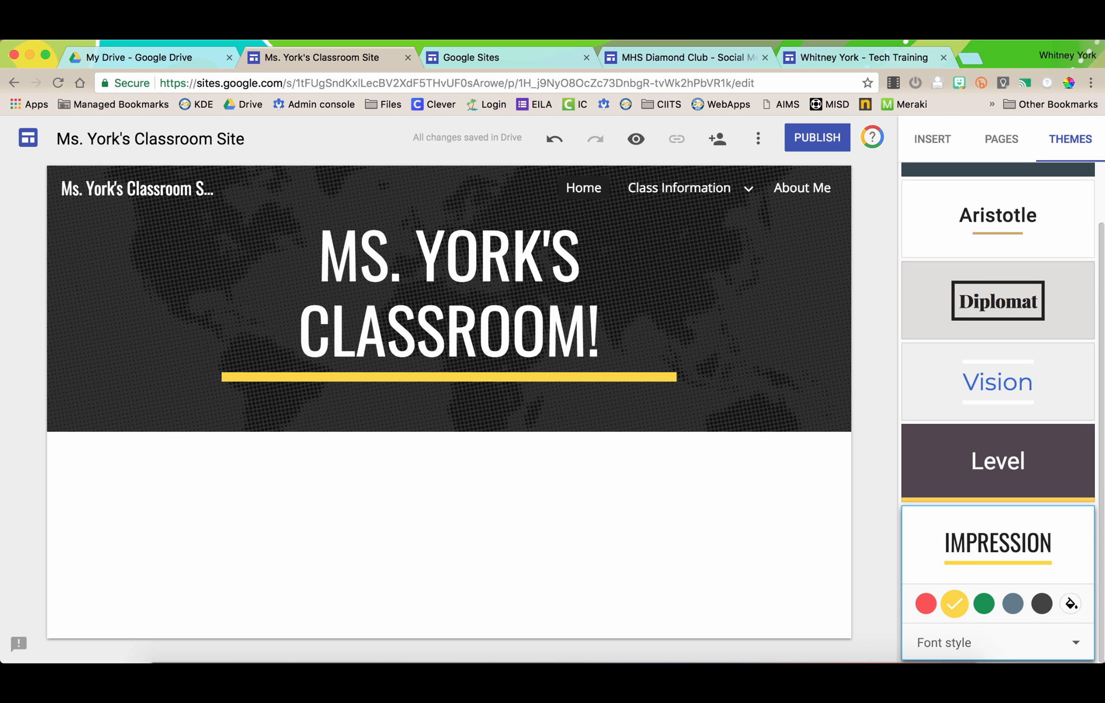
- Apply the Level theme with a custom bright green #16ff00 accent colour
click(997, 460)
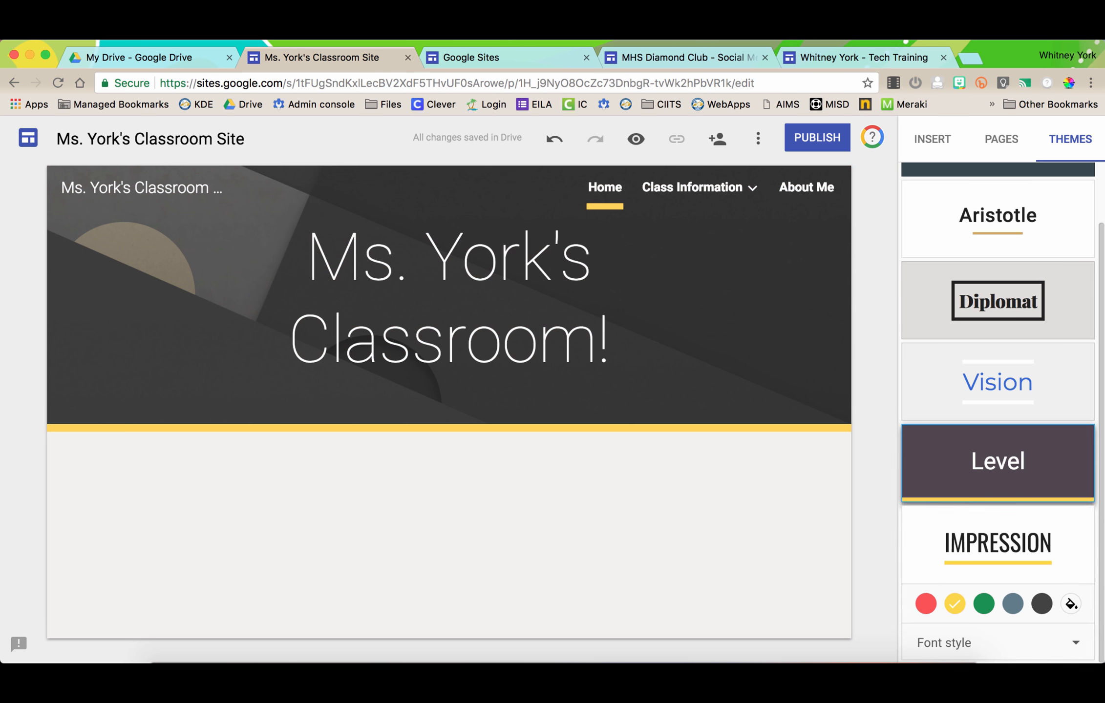
click(1012, 523)
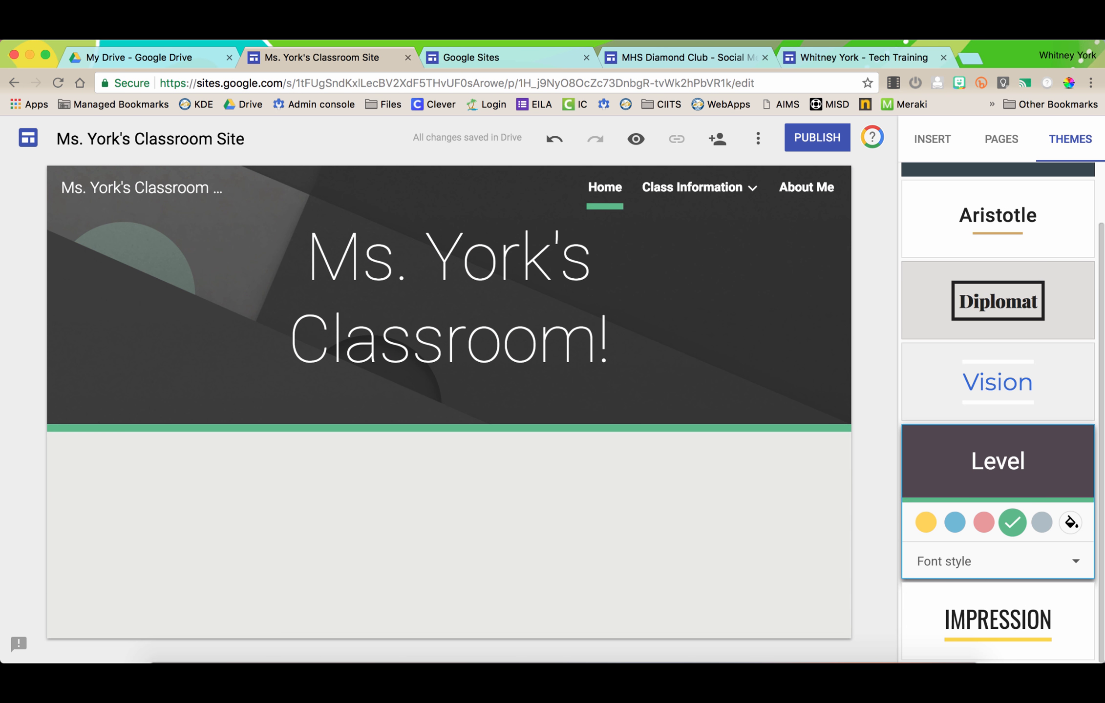
click(1071, 523)
click(966, 572)
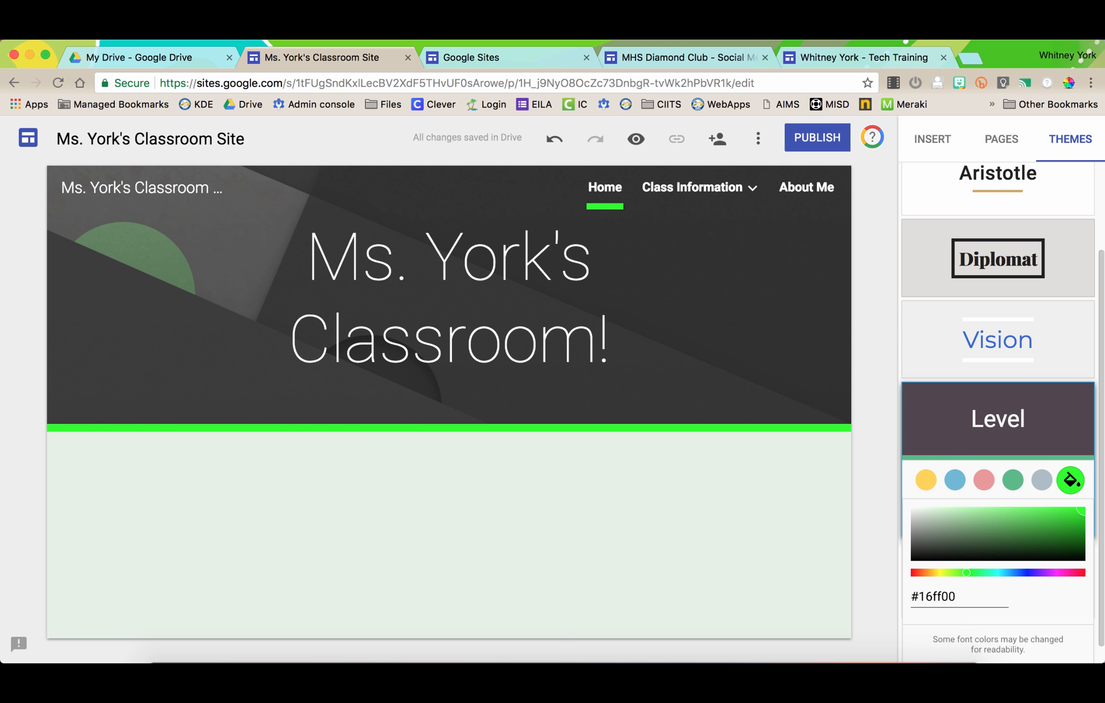
click(1070, 481)
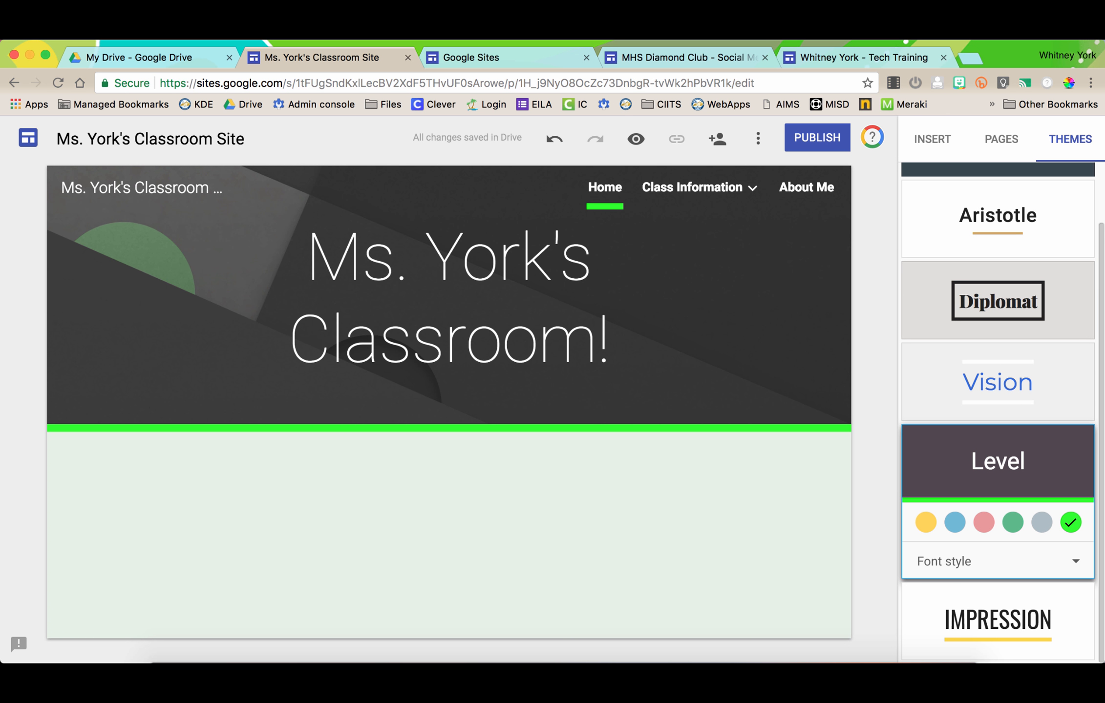
click(952, 561)
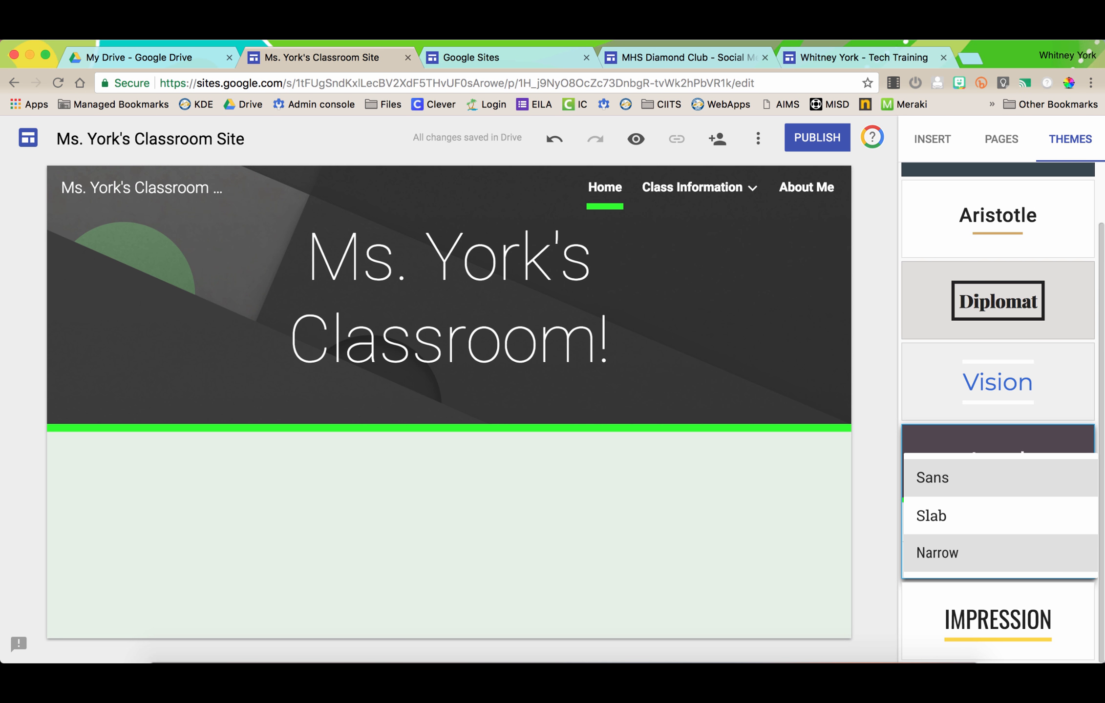
click(937, 552)
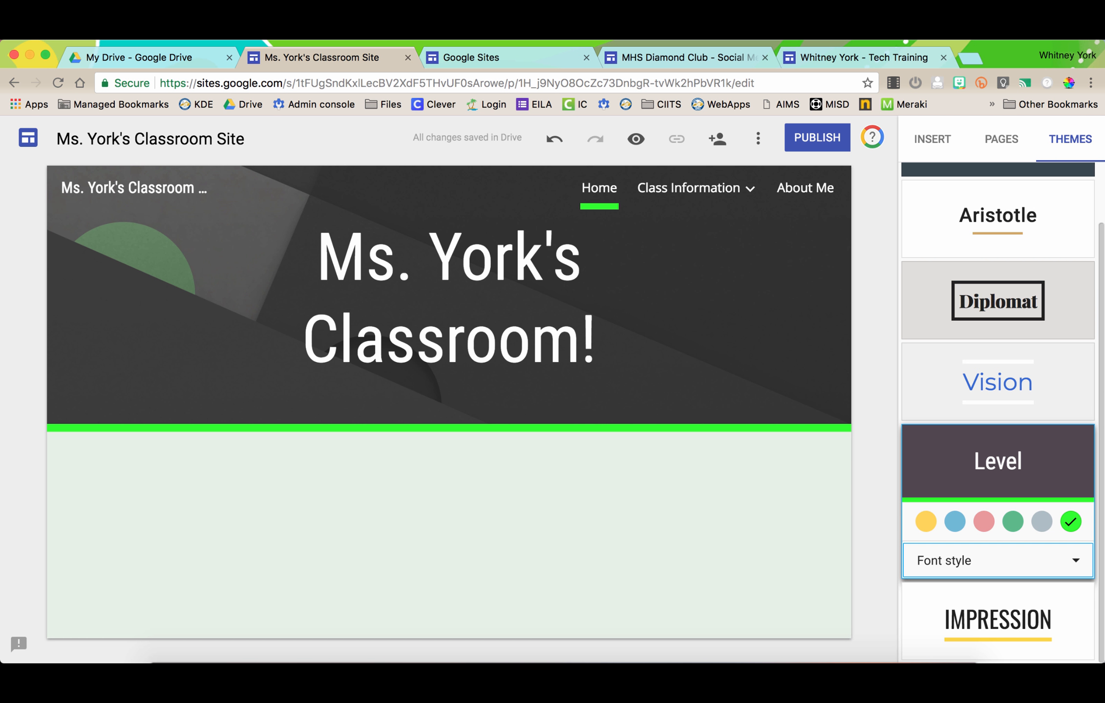
click(954, 560)
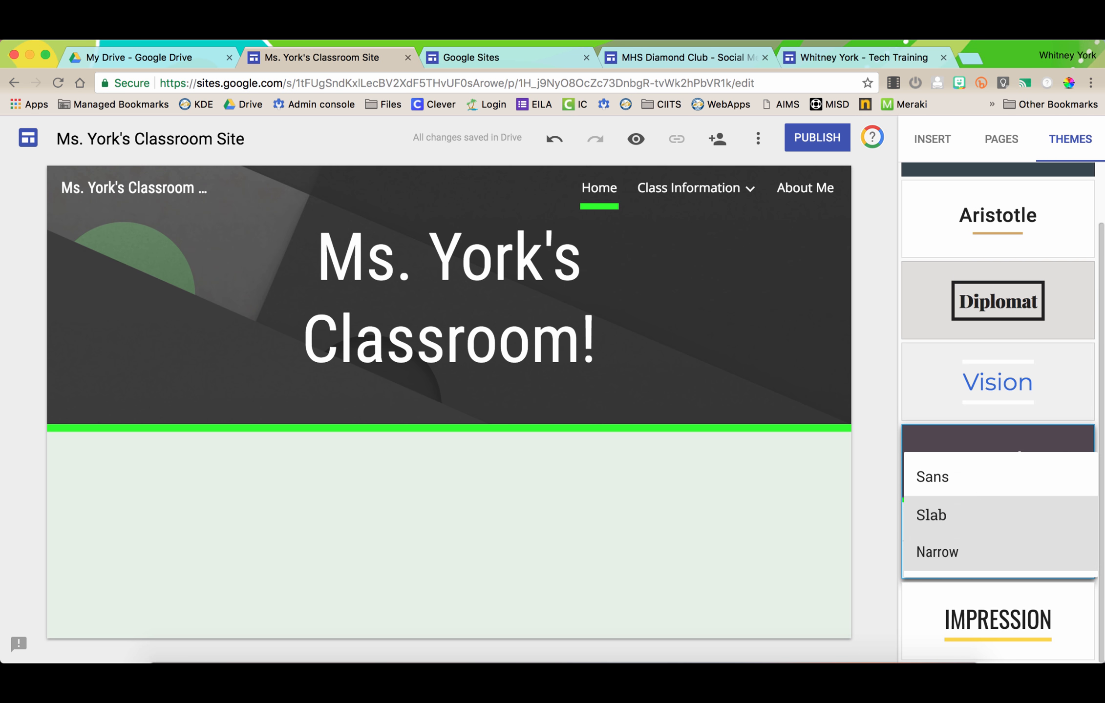
click(954, 517)
click(954, 560)
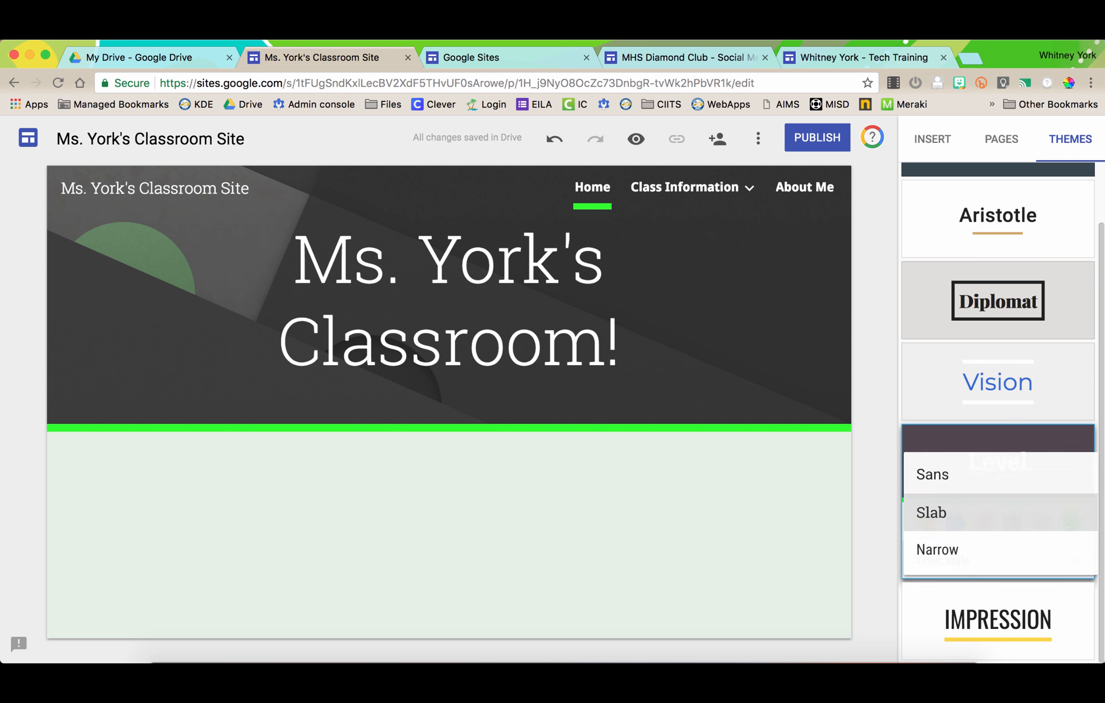
click(937, 552)
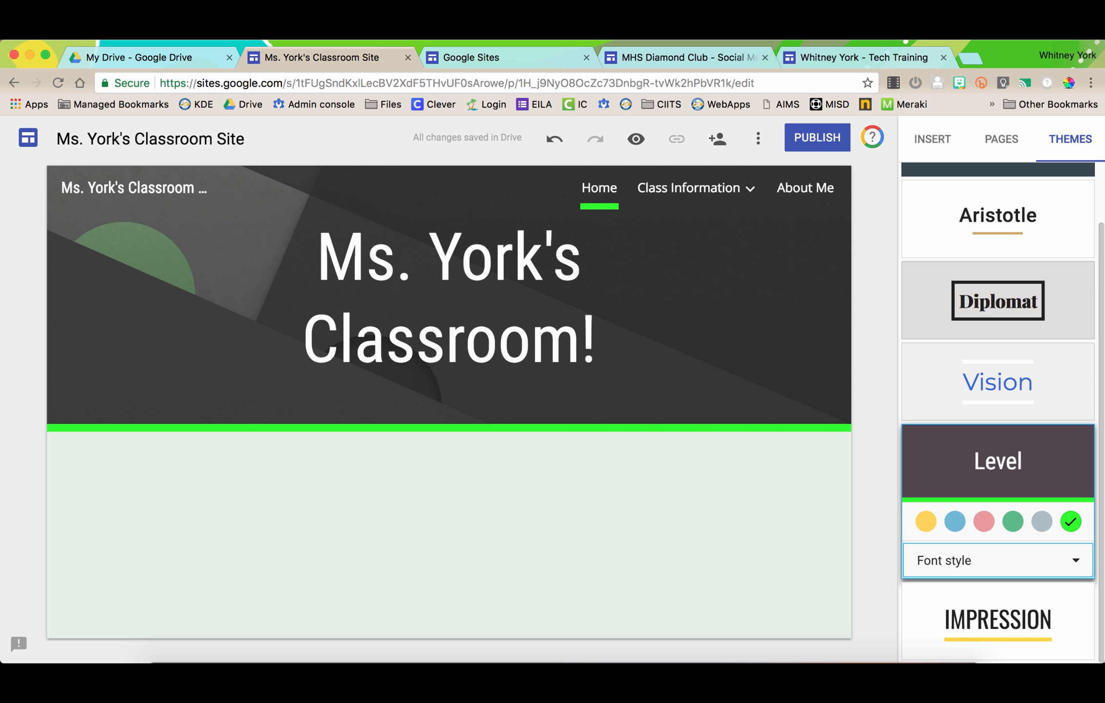
scroll(998, 415, up, 3)
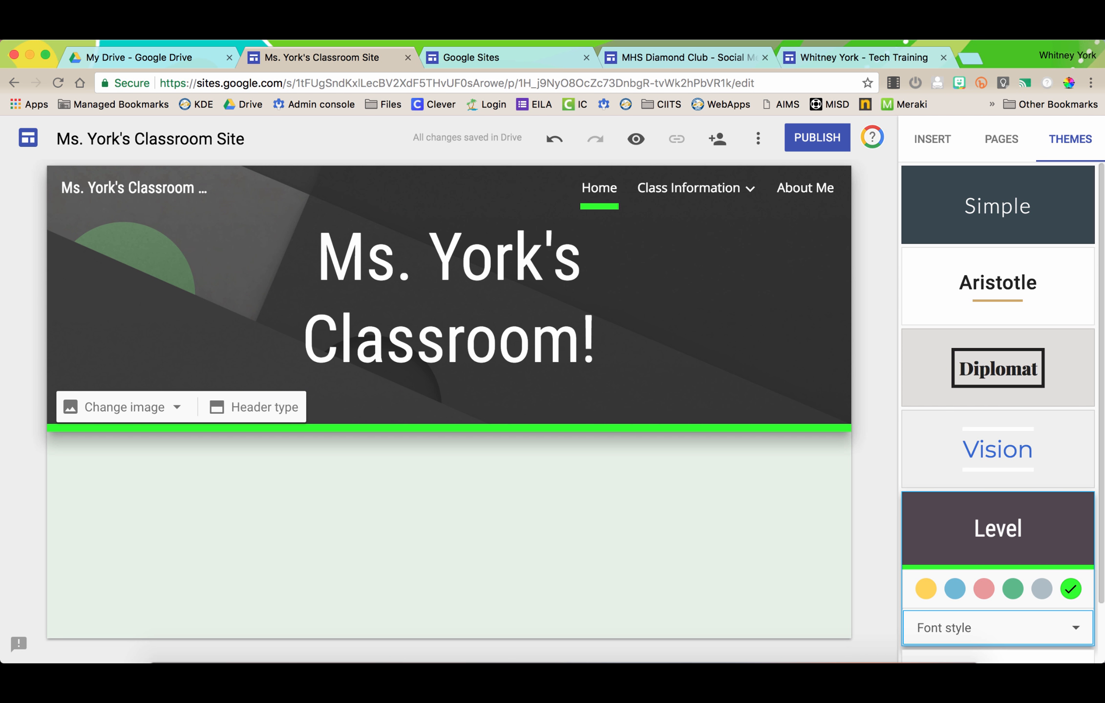
- Search the web image library for 'watercolor green' header images
click(125, 407)
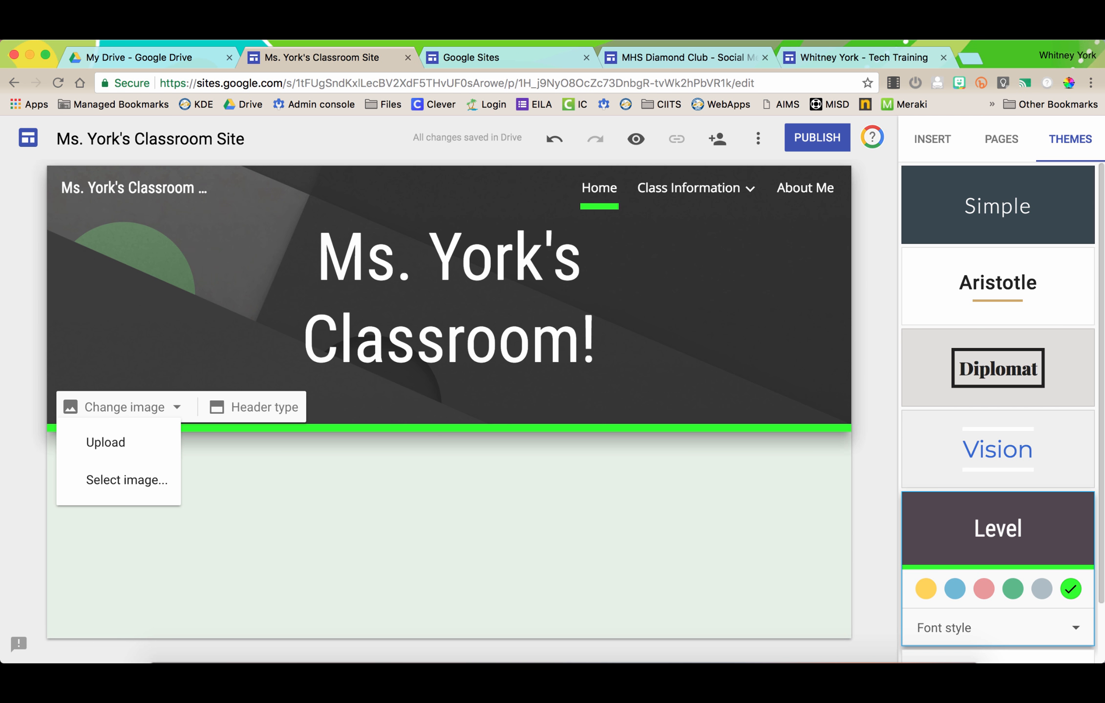
click(127, 480)
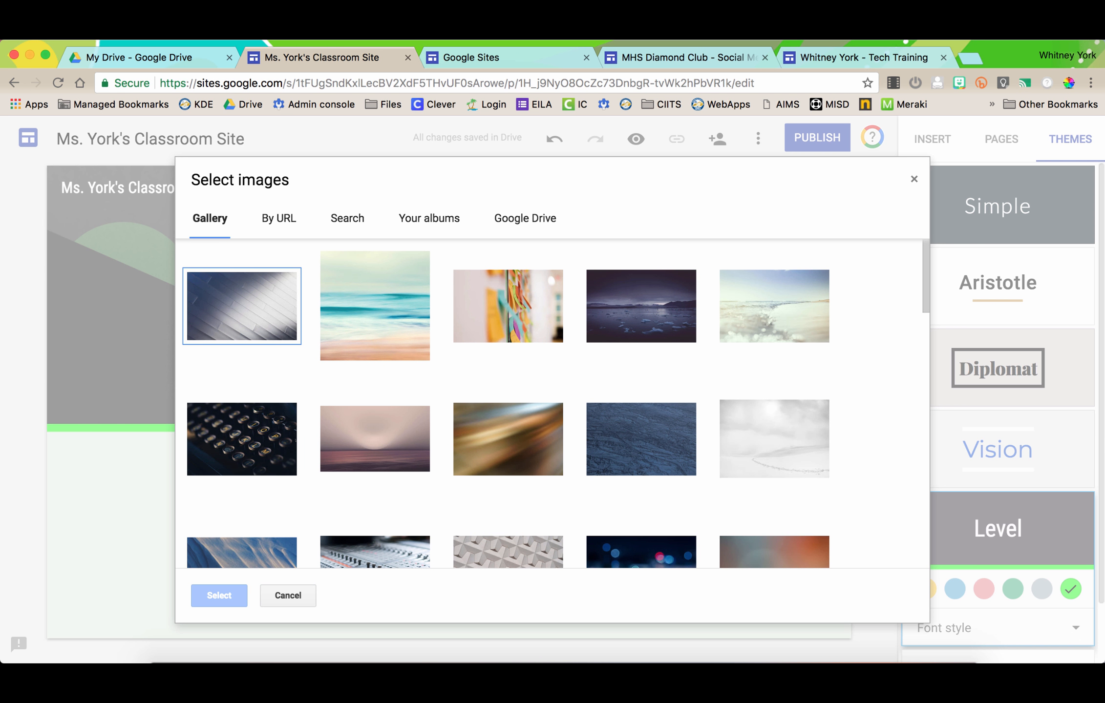
scroll(506, 405, down, 15)
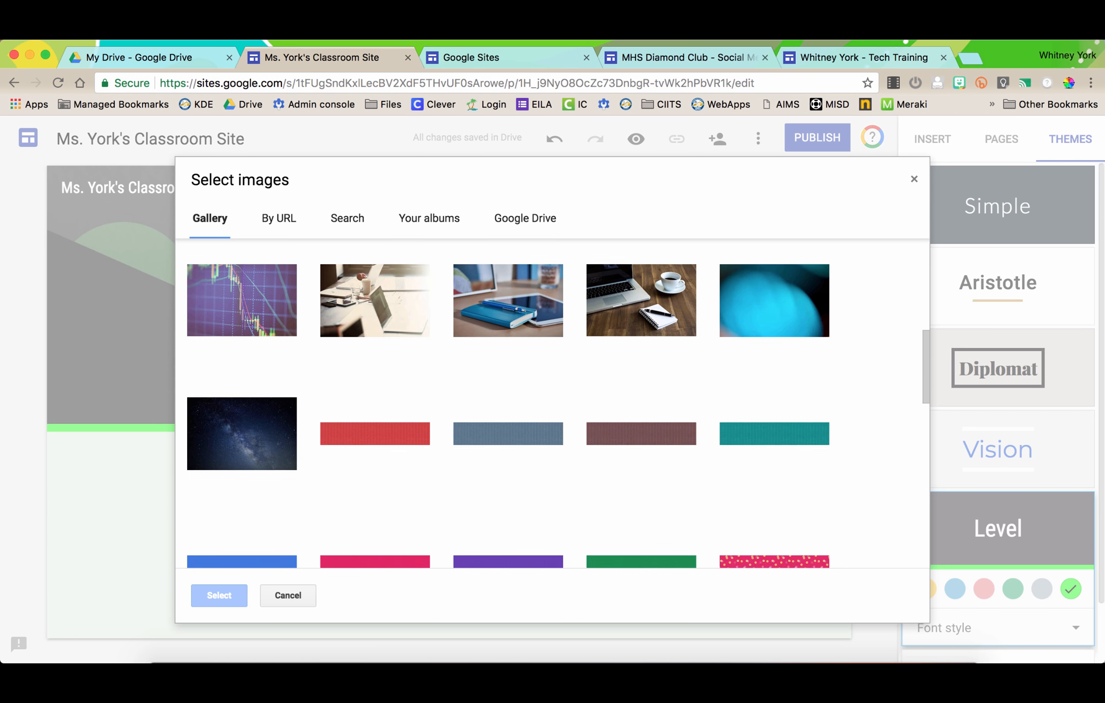
scroll(505, 405, down, 5)
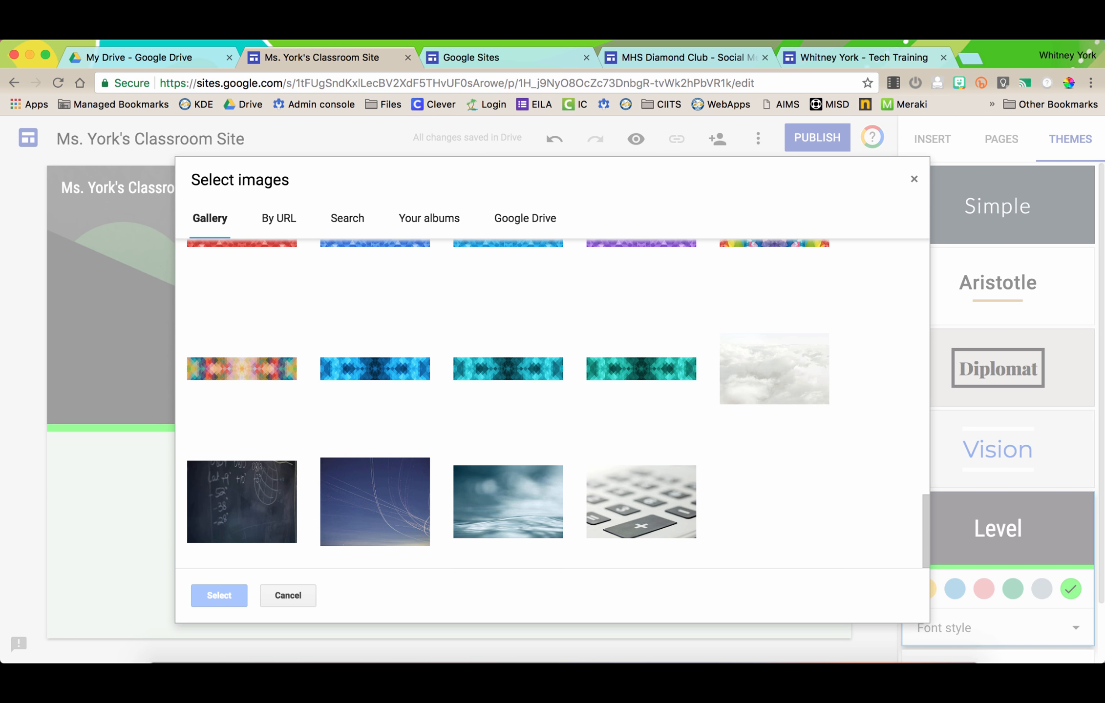
scroll(508, 406, up, 10)
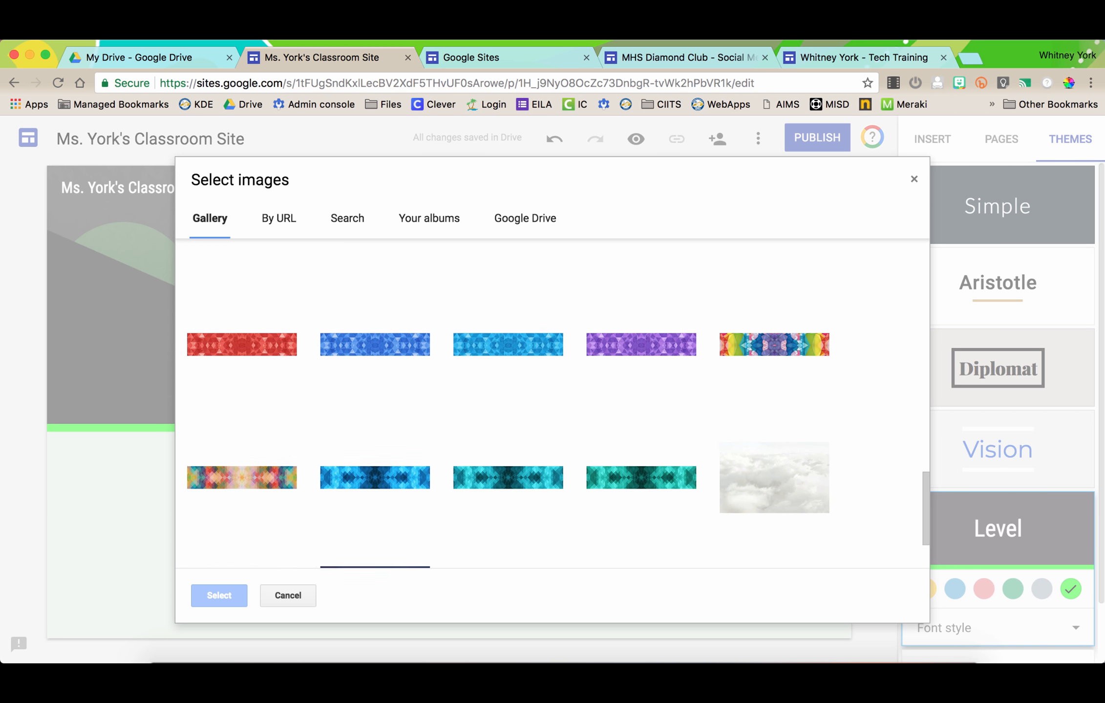
click(347, 218)
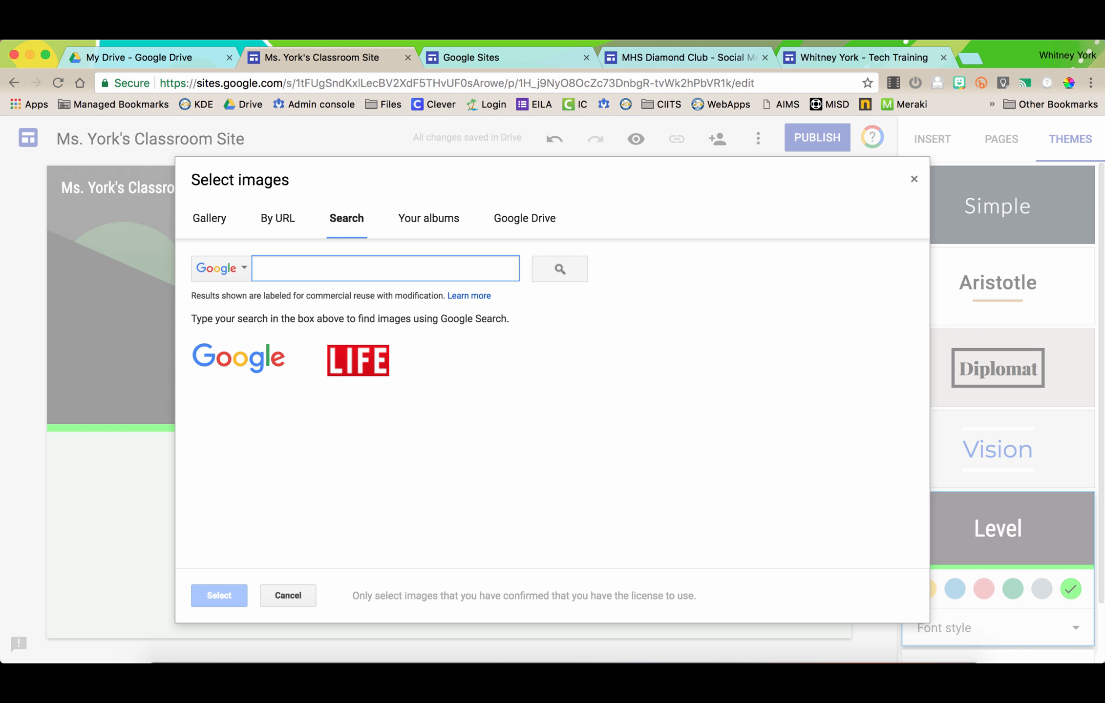
text(water)
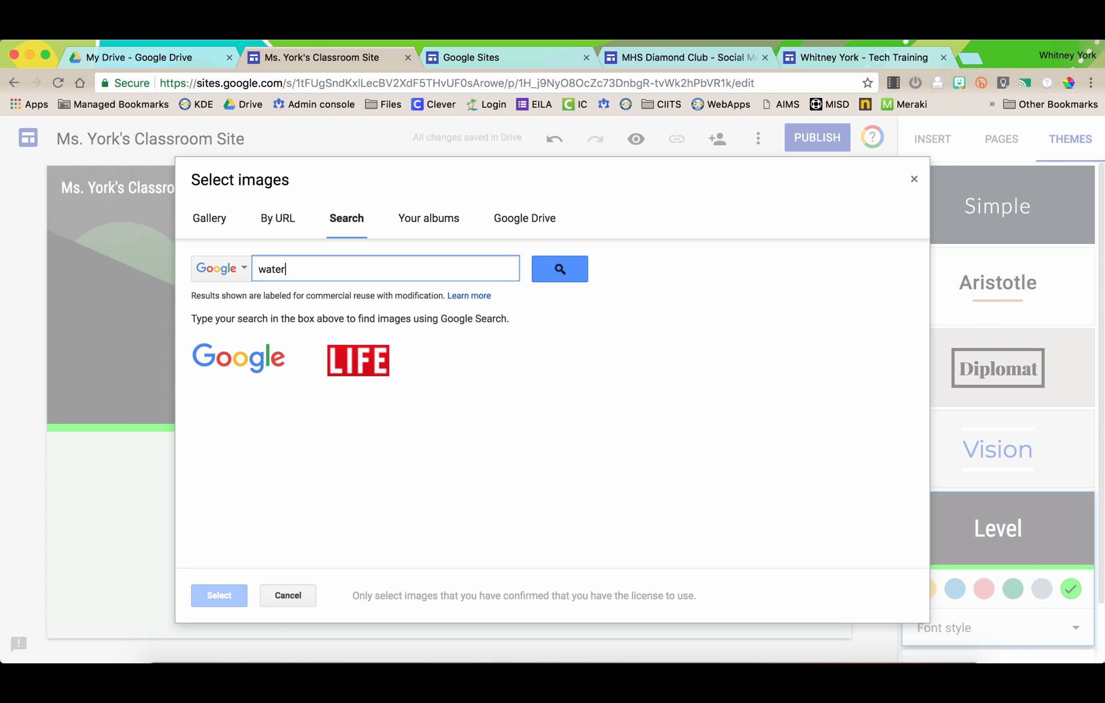
text(color green)
key(Return)
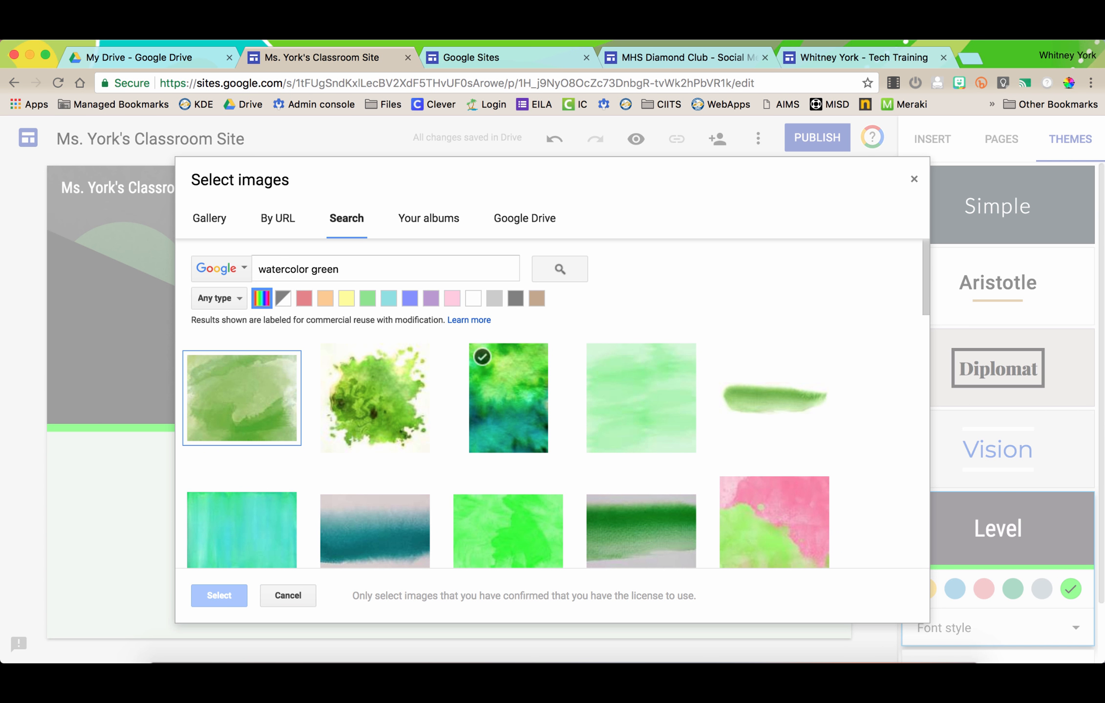
- Set the green and blue watercolor image as the Home header background
scroll(489, 371, down, 3)
scroll(508, 400, up, 2)
scroll(508, 400, down, 5)
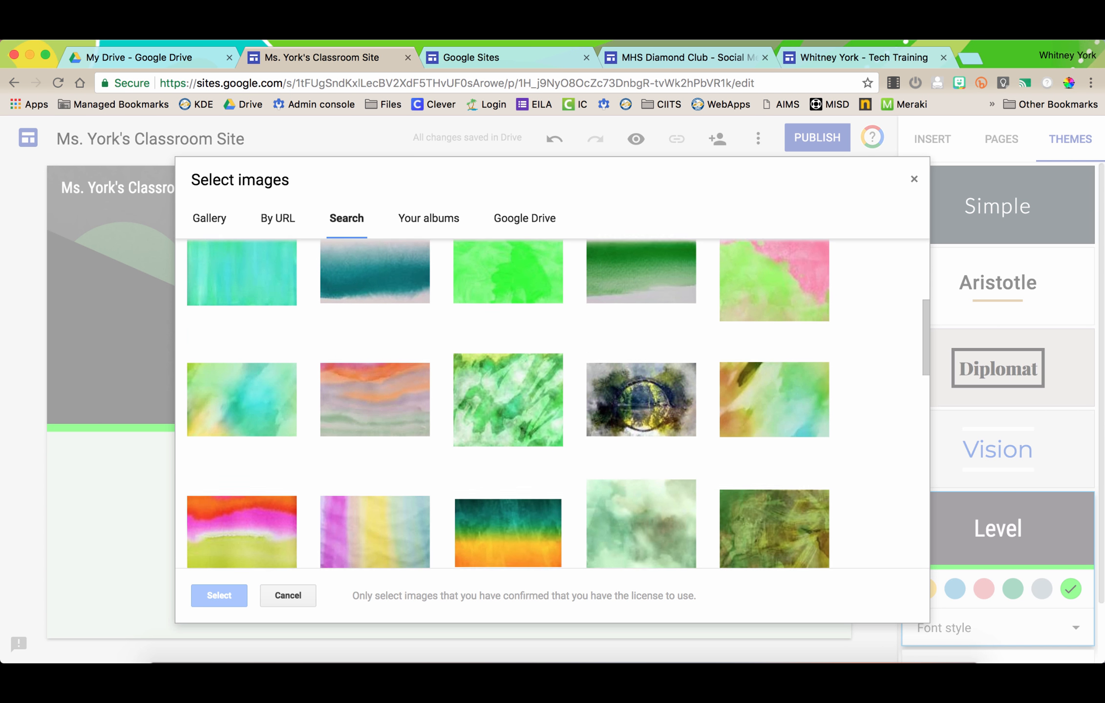
click(242, 408)
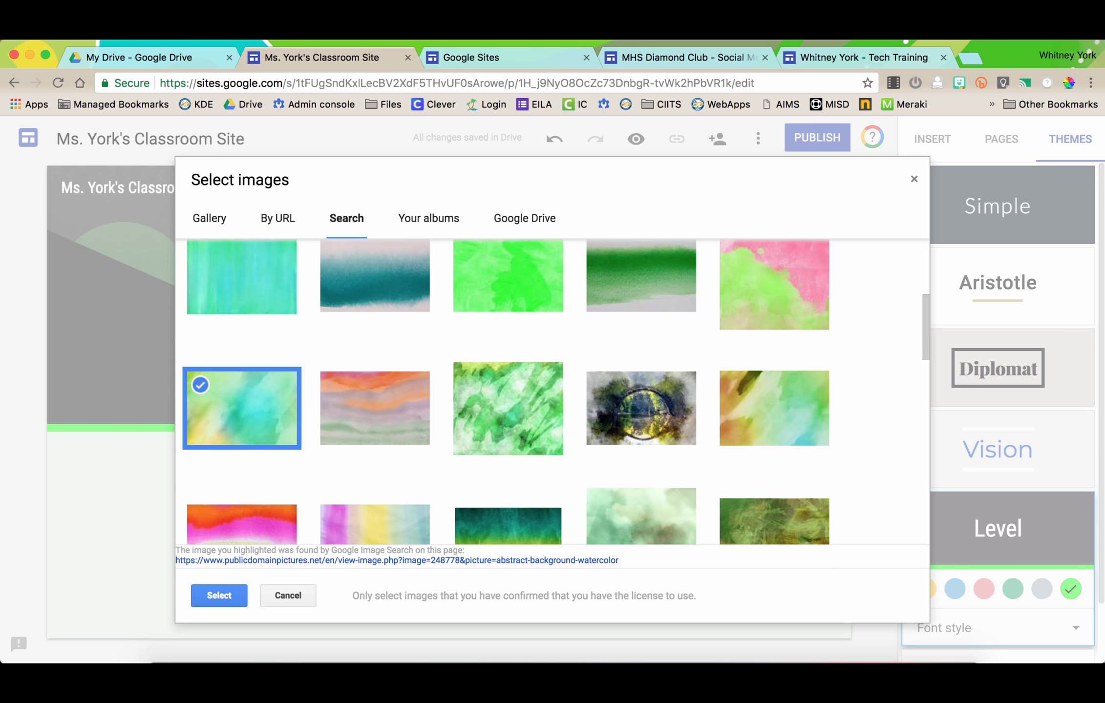
click(218, 595)
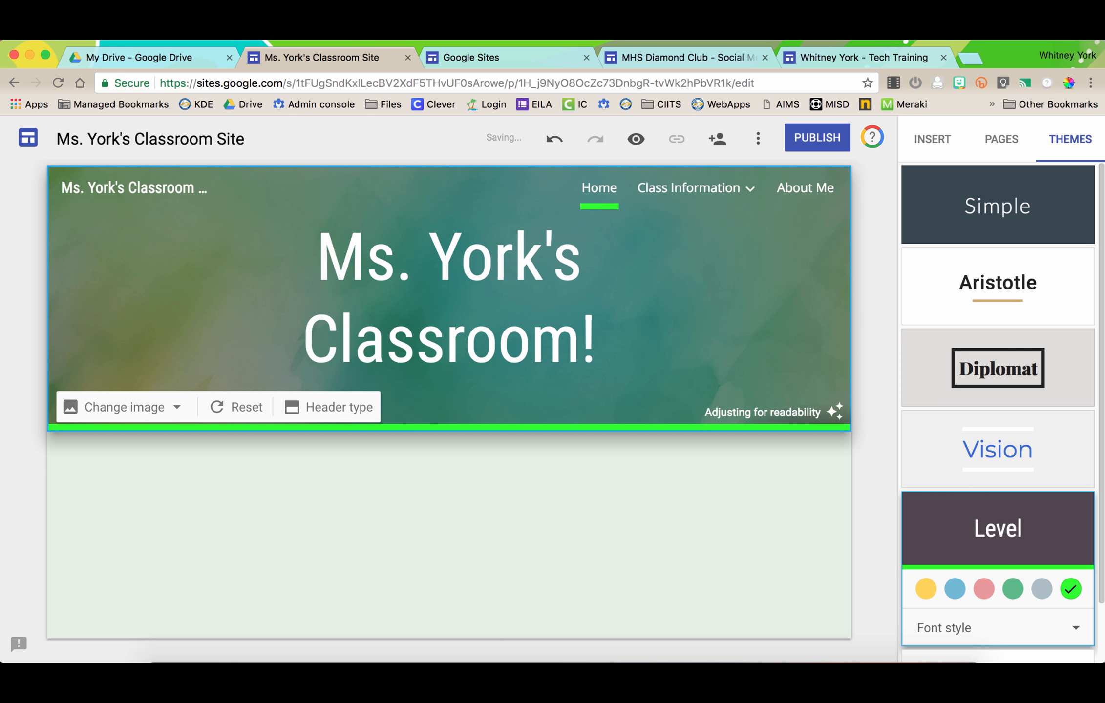
mouse_move(695, 189)
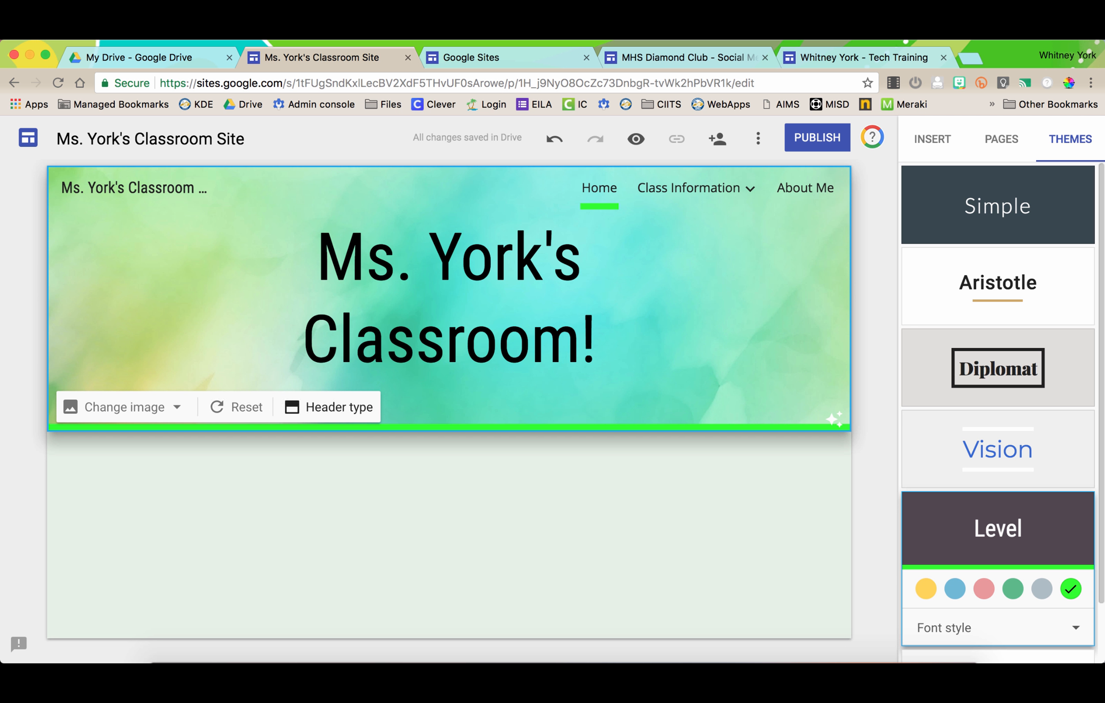
click(330, 406)
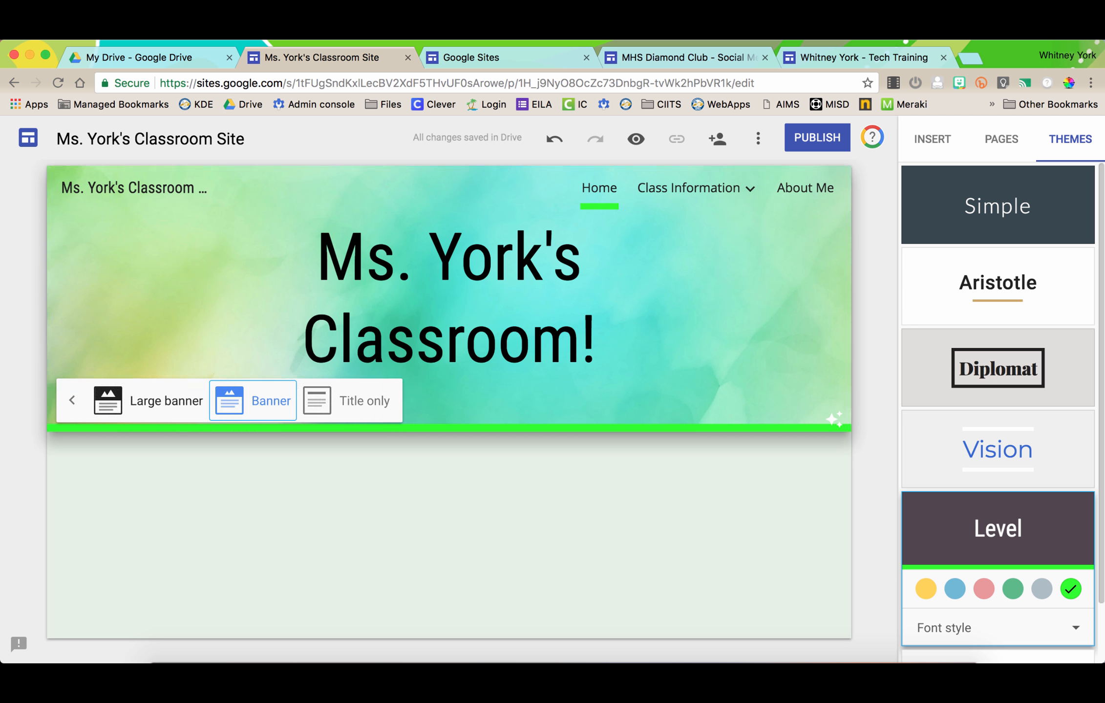
- Try a Title only header, revert to Banner, then show the site's Pages list
click(107, 413)
click(342, 498)
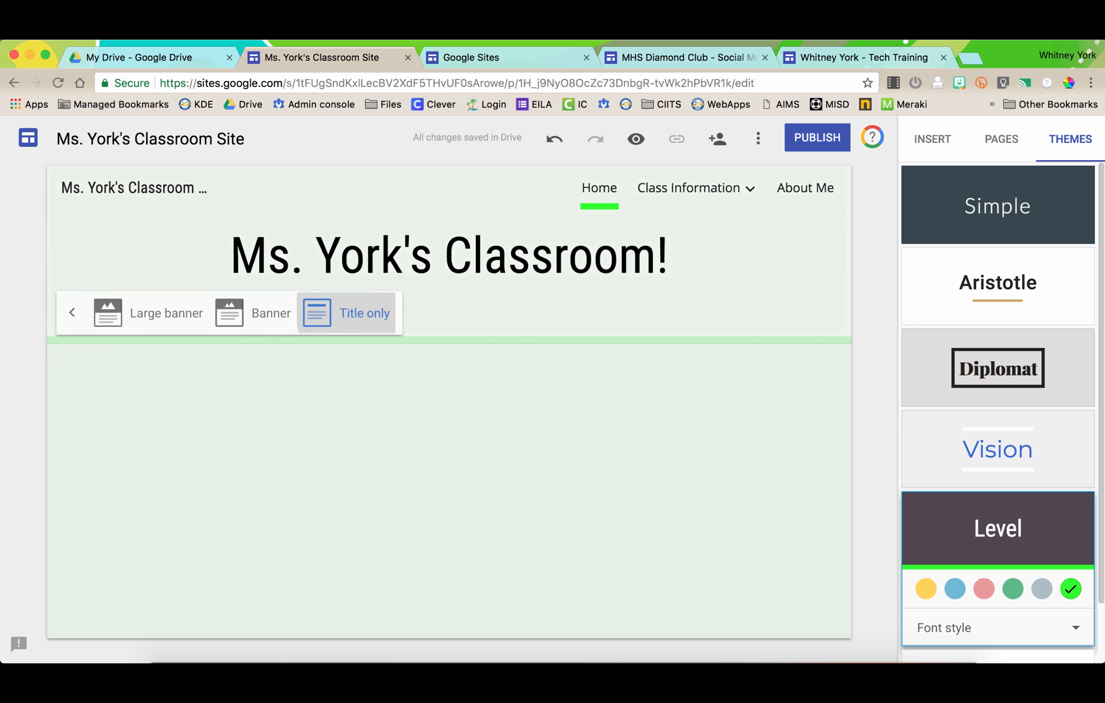
click(229, 300)
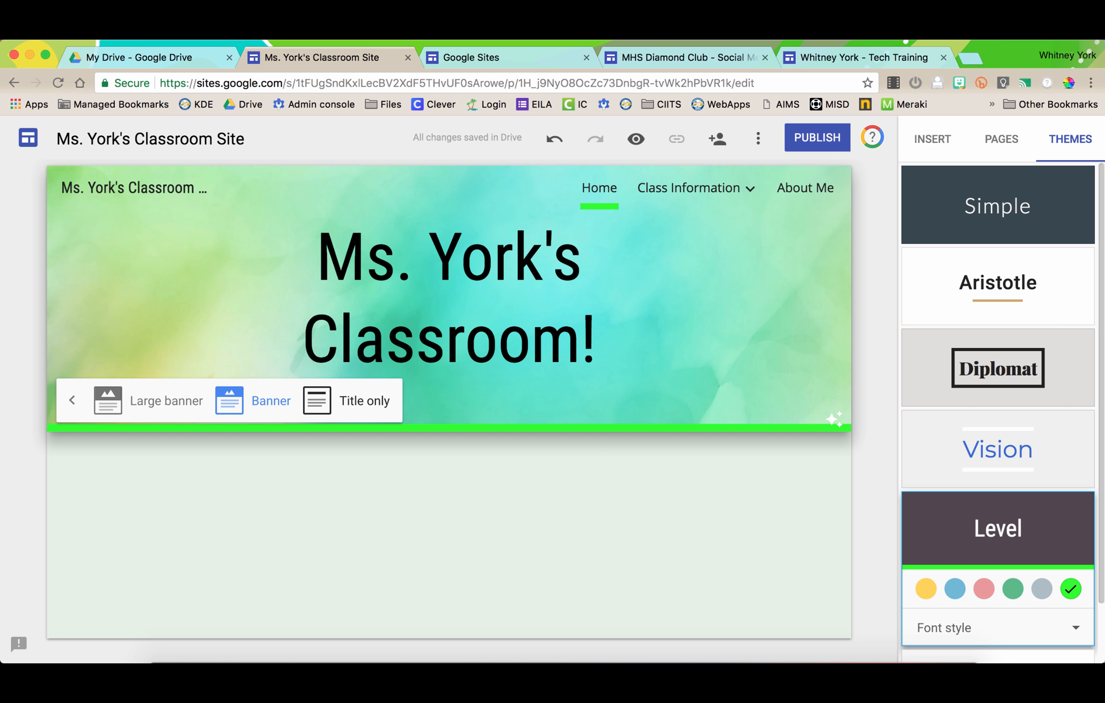
click(420, 508)
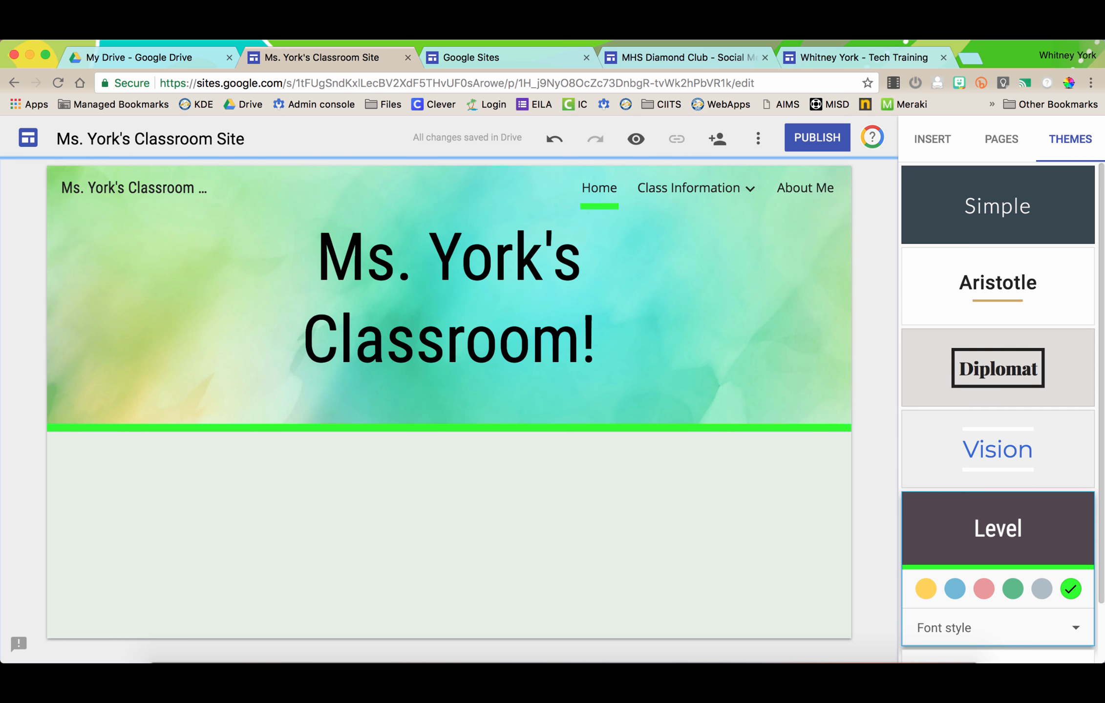
click(932, 140)
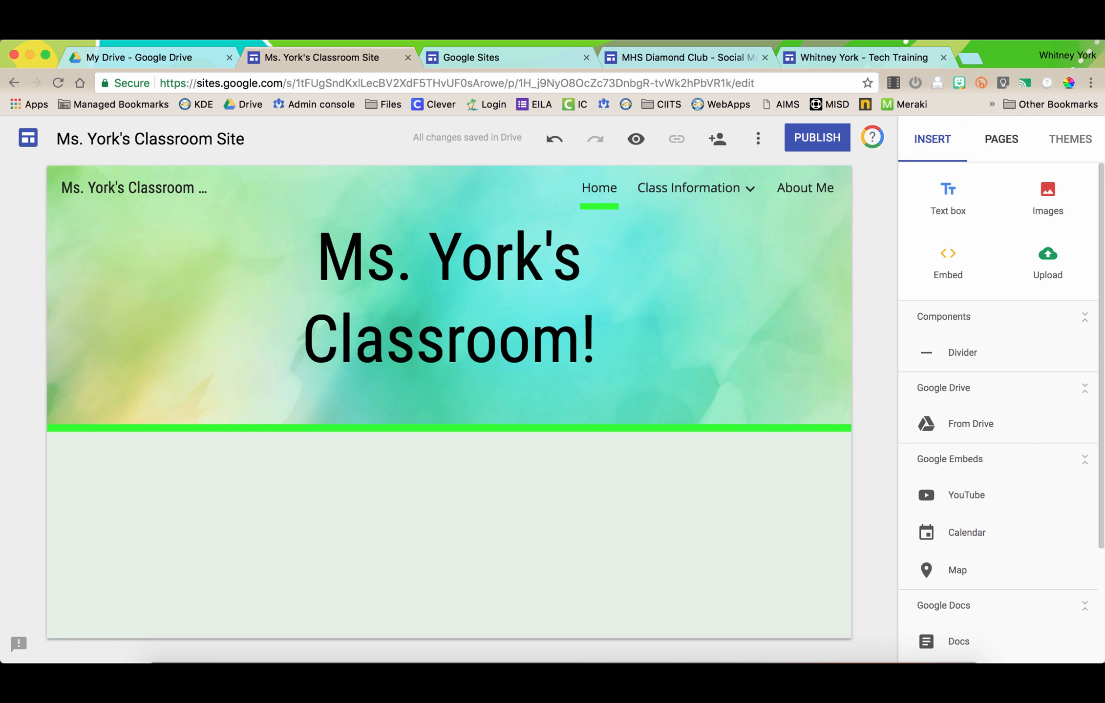
click(1000, 139)
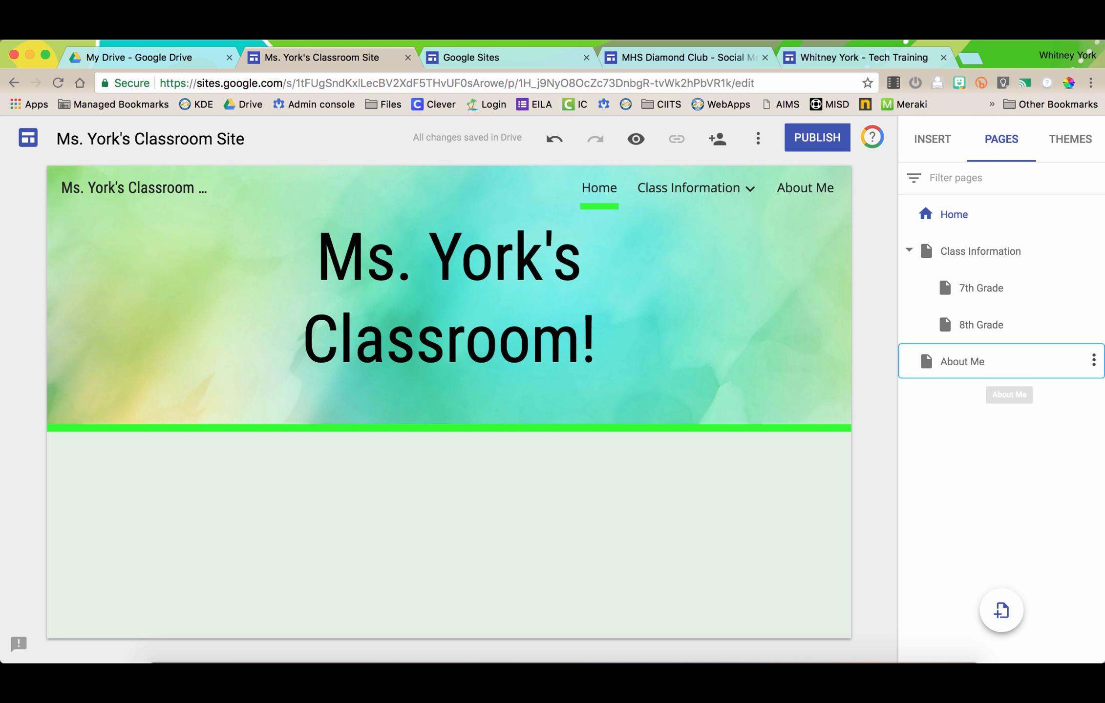
- Open the About Me page, try a Title only header, and revert to Banner
click(962, 362)
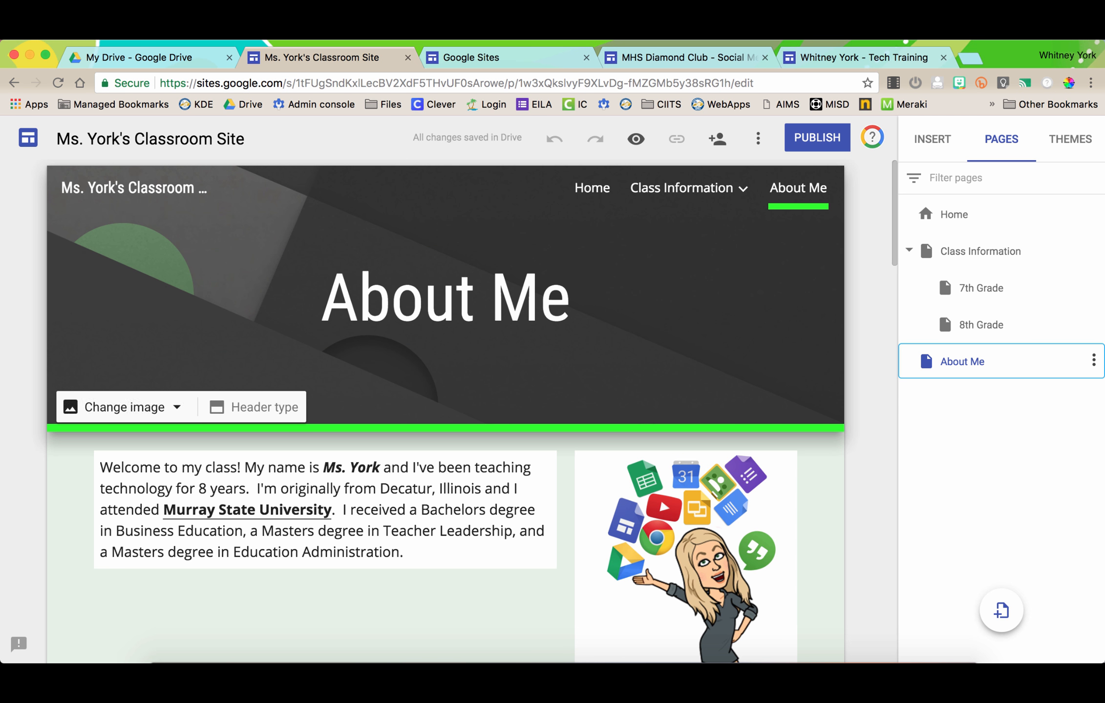
click(254, 407)
click(347, 401)
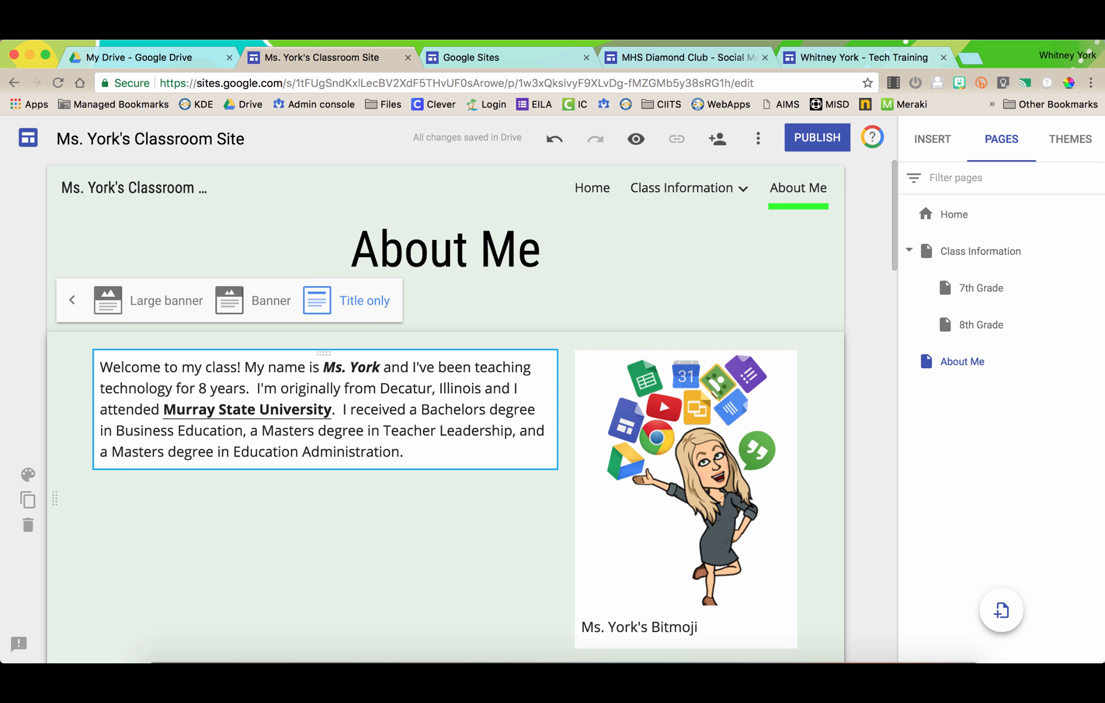
click(258, 300)
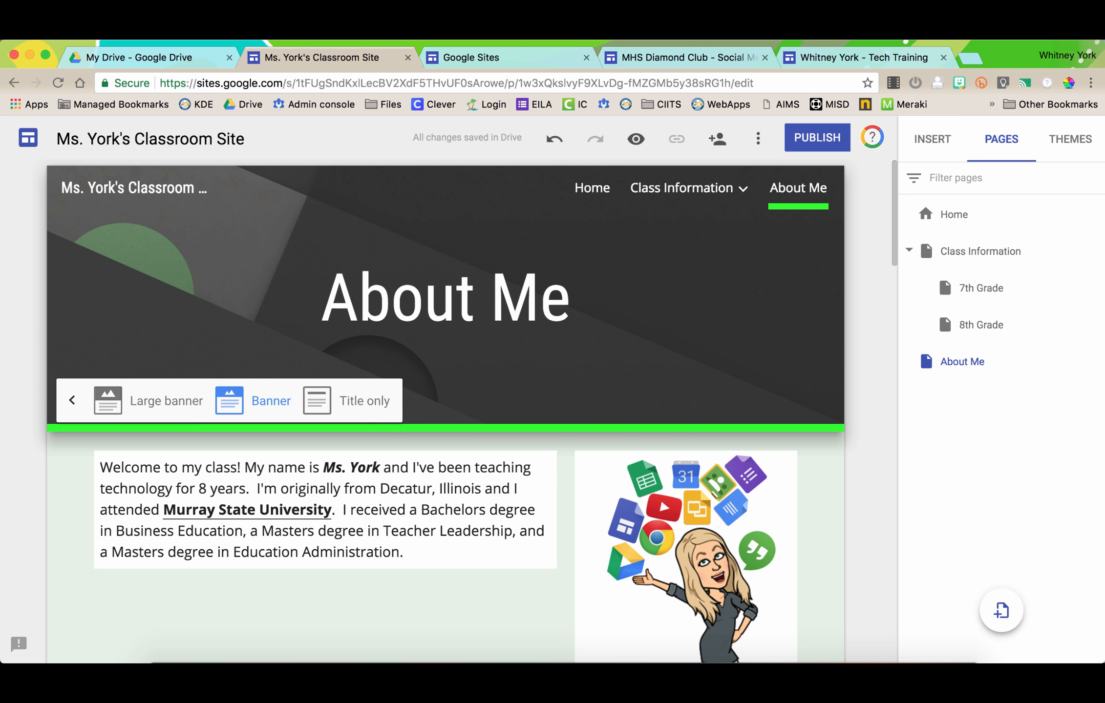
click(72, 401)
- Scroll through the About Me page to review the bio, Bitmoji and slideshow
scroll(445, 537, down, 1)
scroll(445, 410, down, 4)
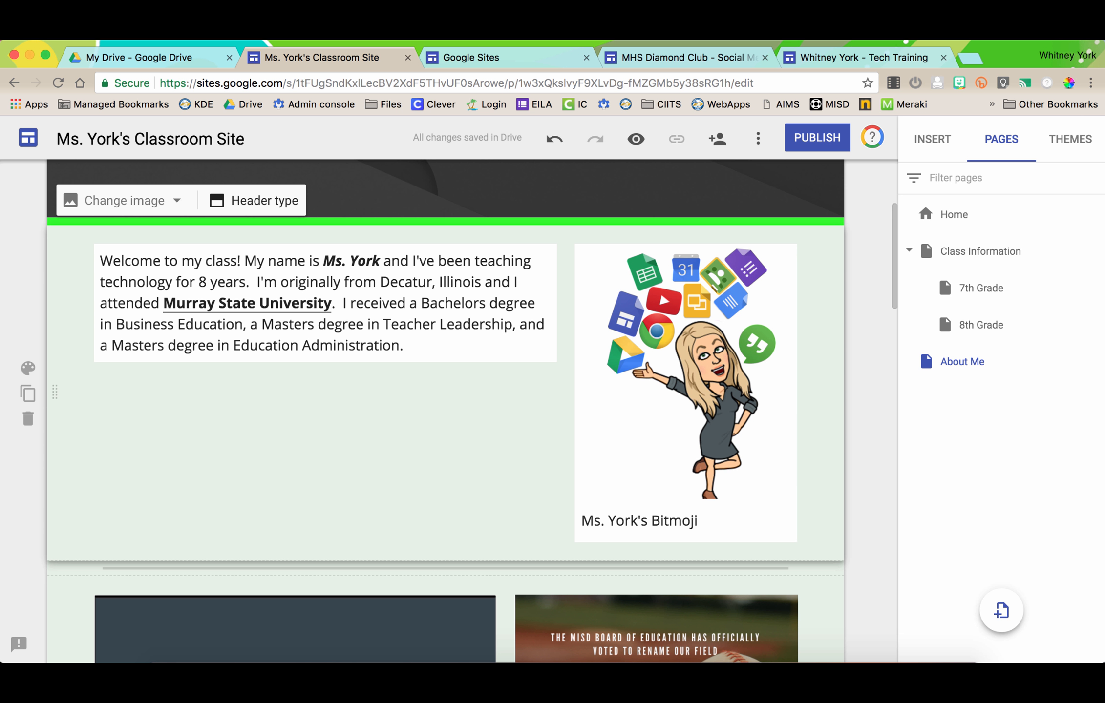
scroll(445, 410, down, 10)
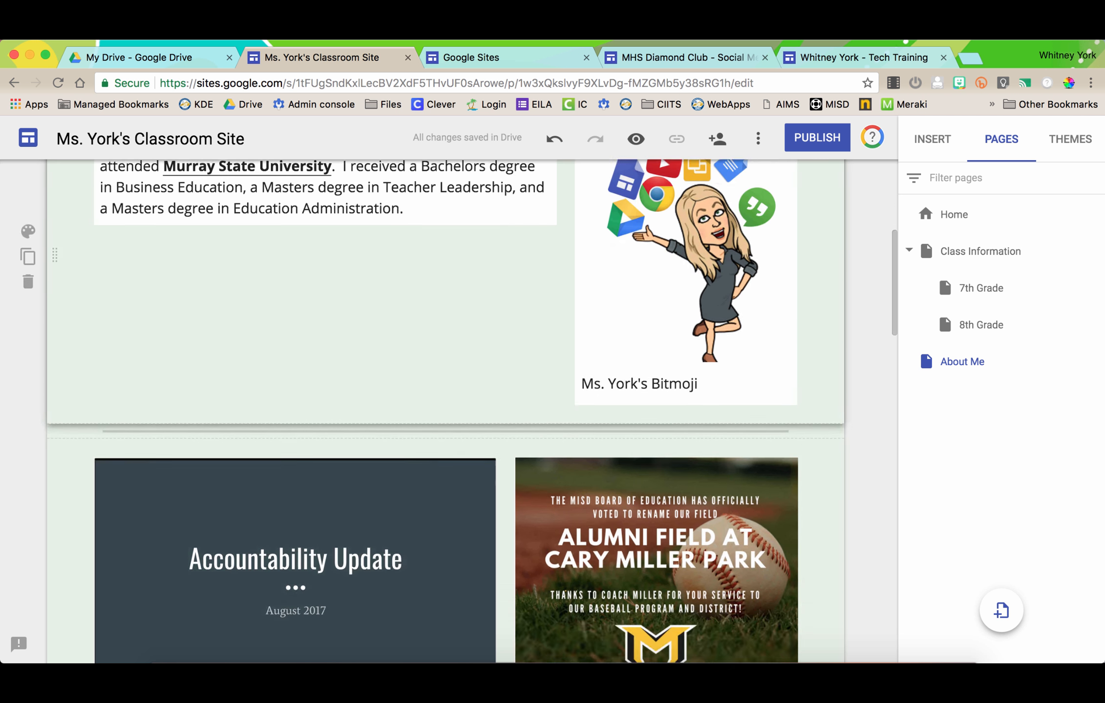
scroll(445, 410, up, 3)
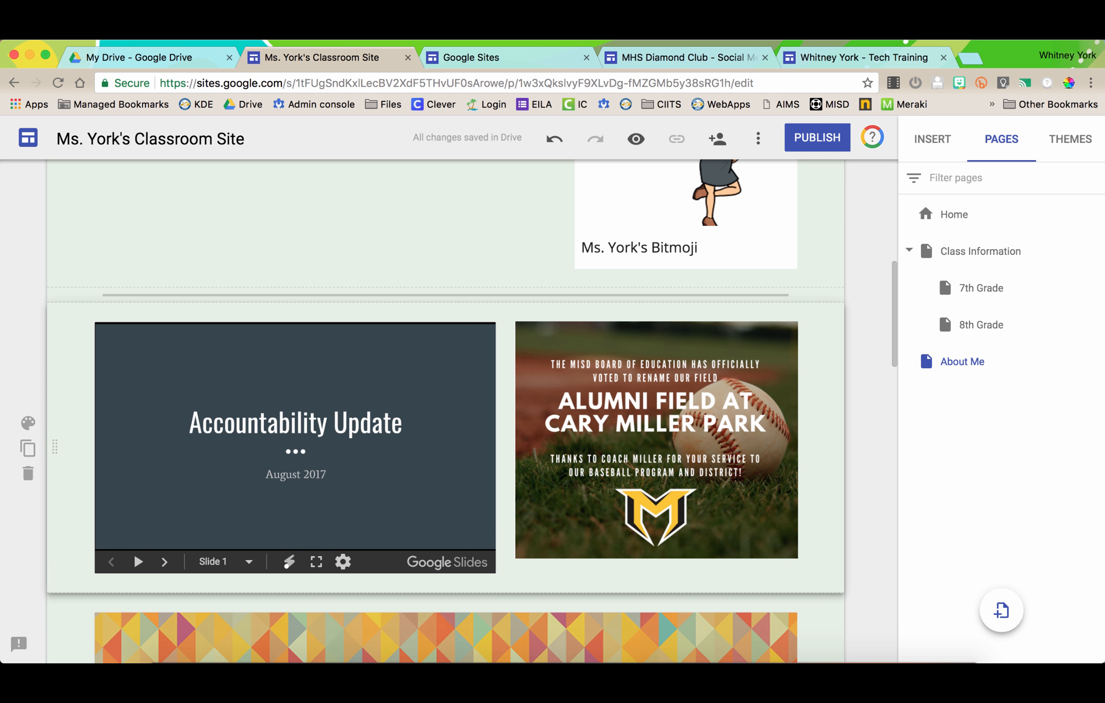
scroll(446, 410, down, 1)
scroll(445, 410, up, 7)
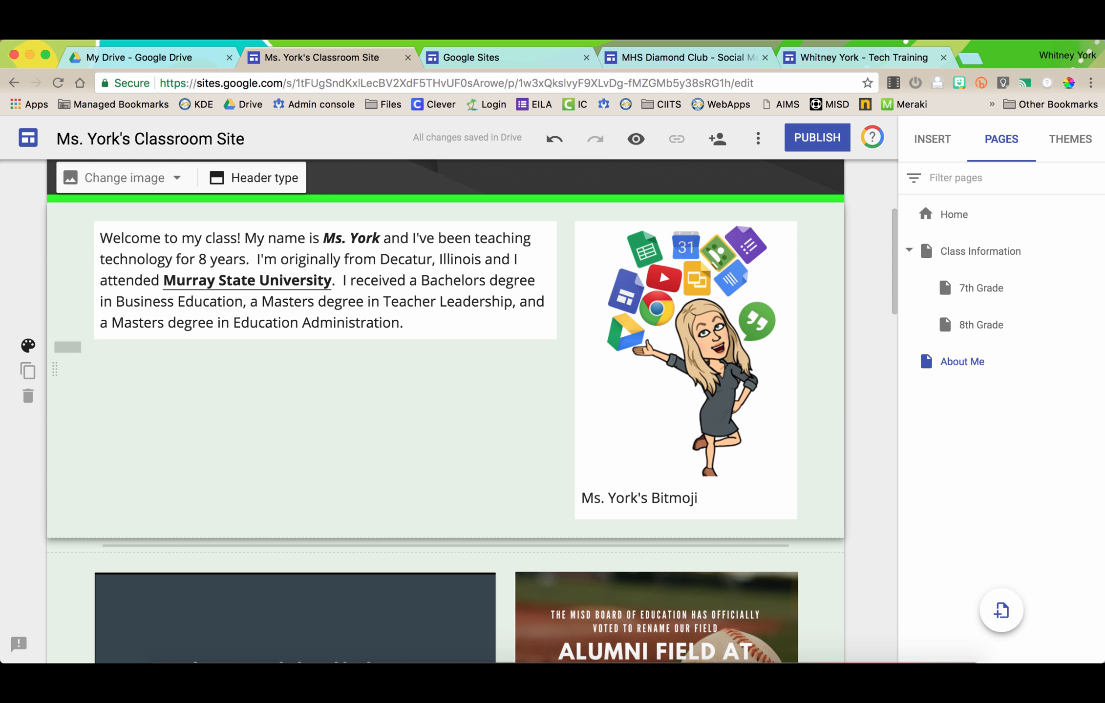
- Cycle the welcome section through Regular, Emphasis 1 and Emphasis 2 styles, ending on Emphasis 2
click(28, 346)
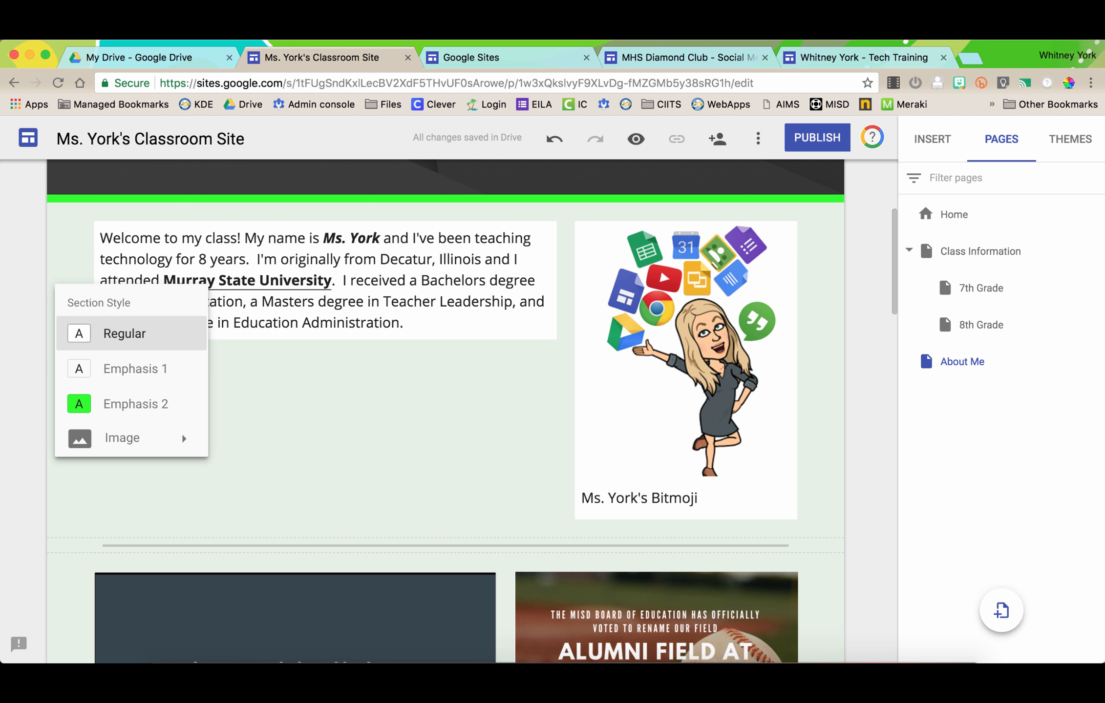
click(132, 368)
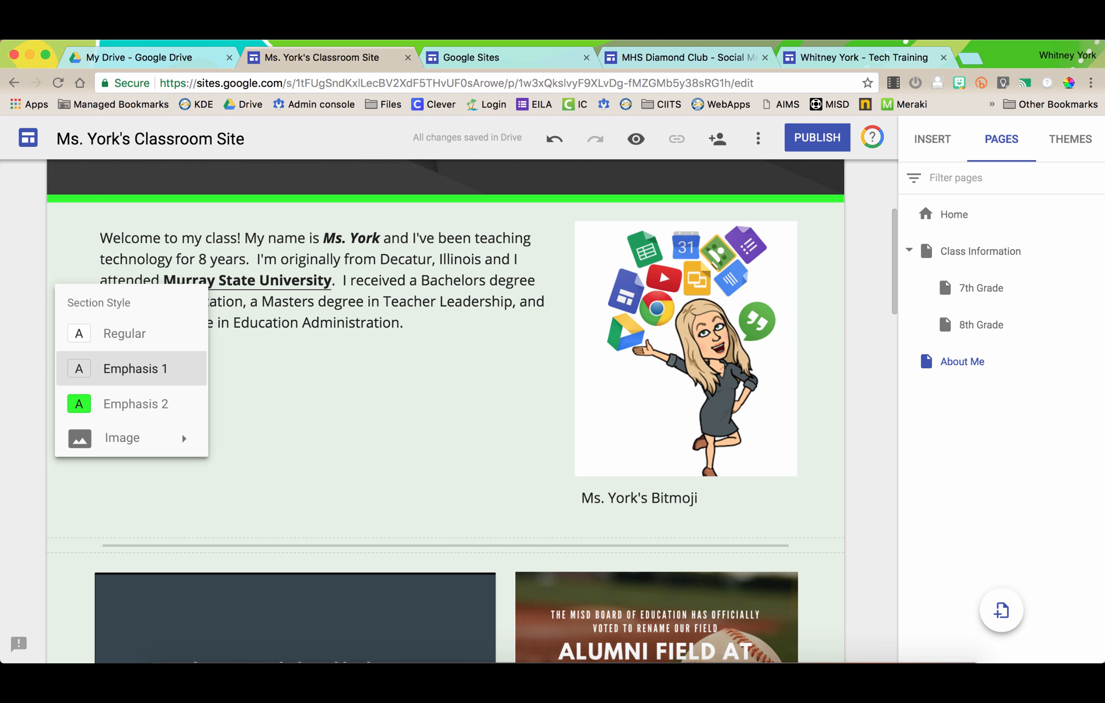
click(131, 404)
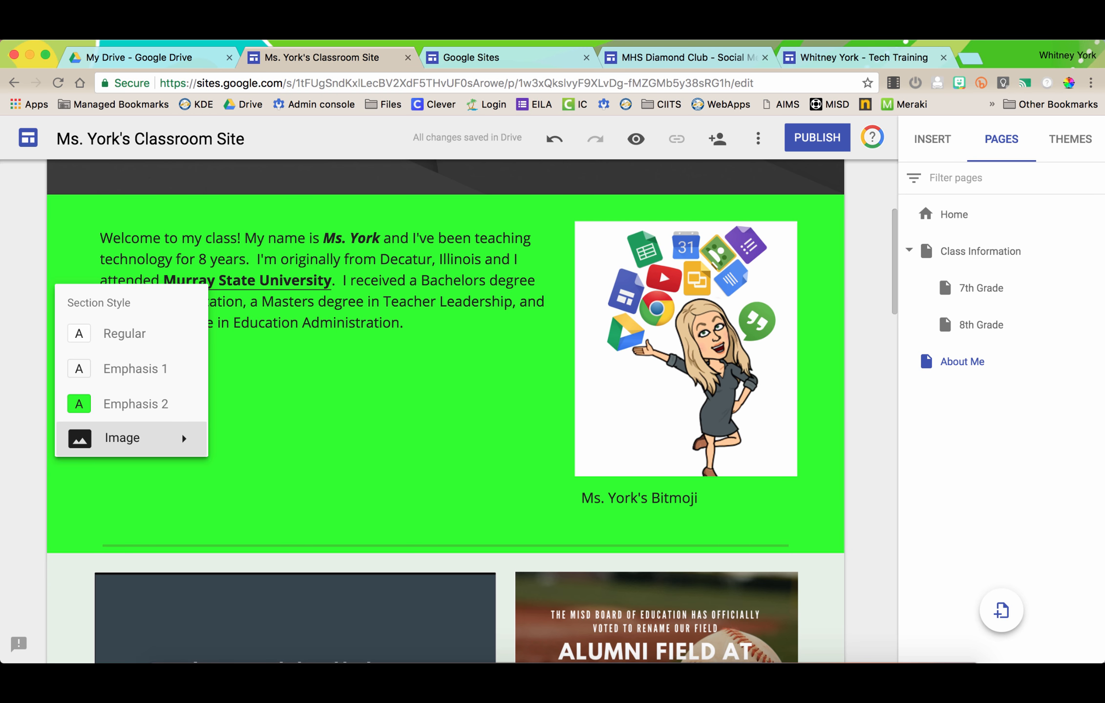
mouse_move(122, 437)
click(132, 369)
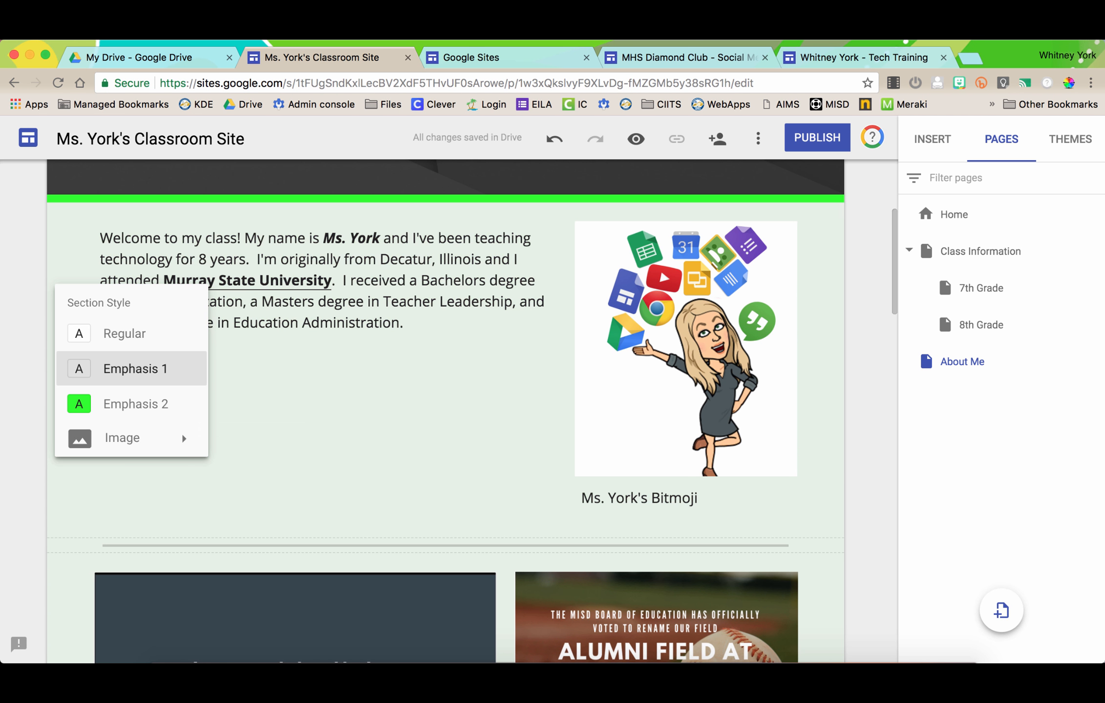
click(127, 334)
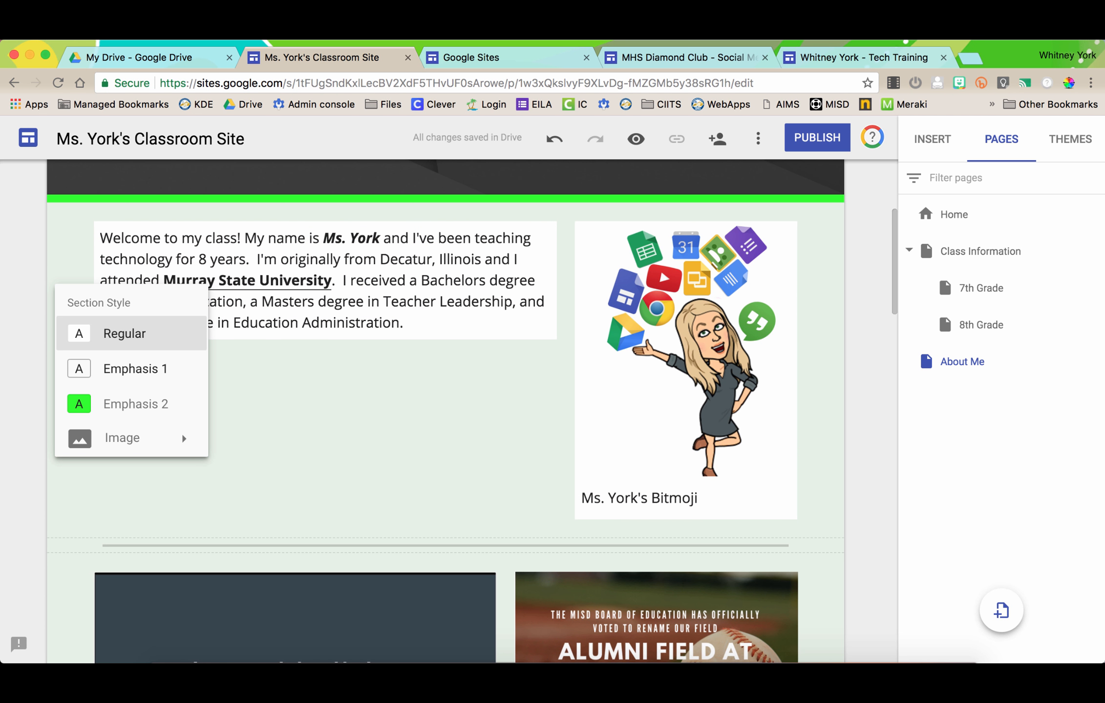
click(132, 369)
click(127, 334)
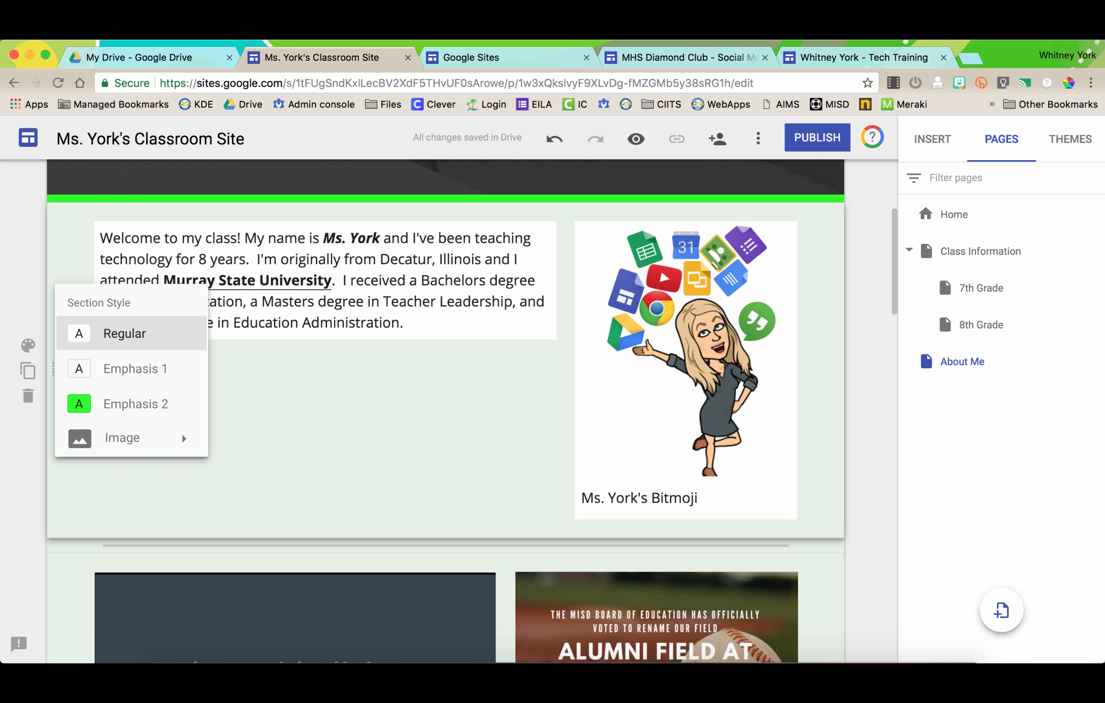
click(132, 369)
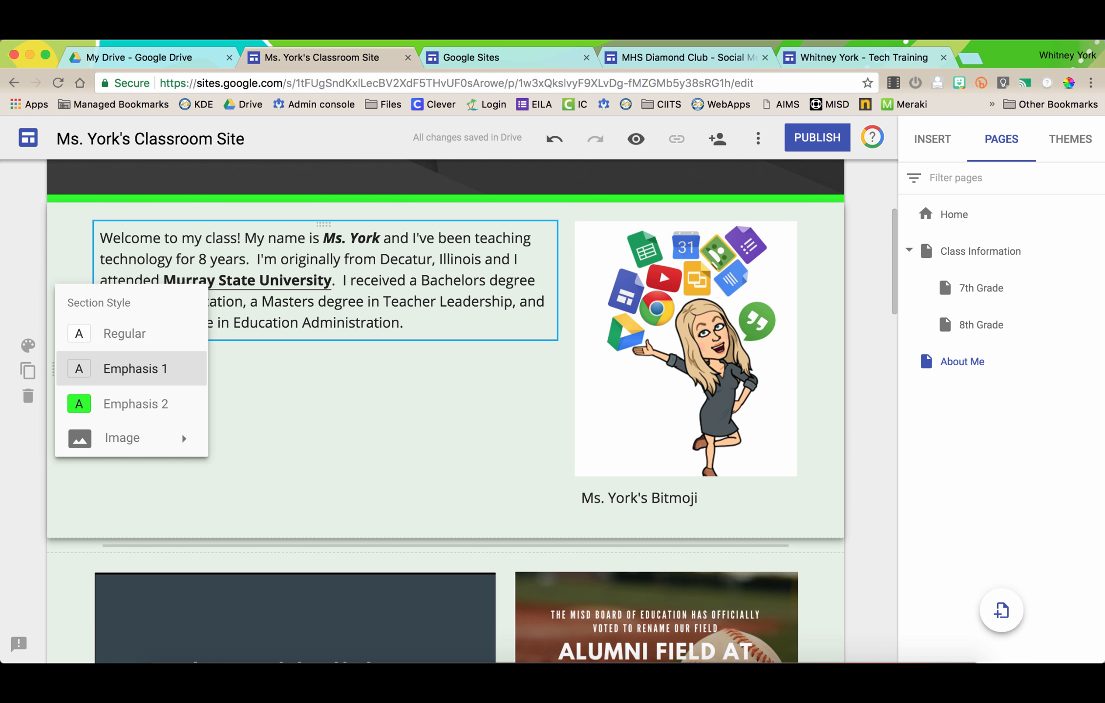
click(132, 403)
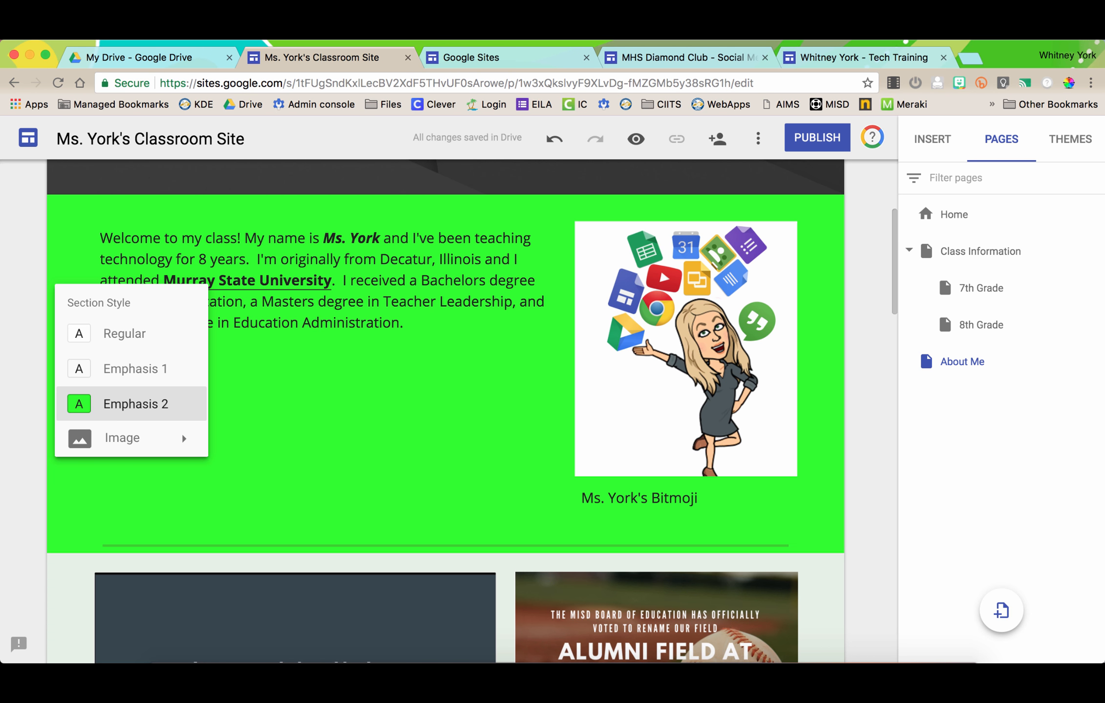
- Set the grey angled-panel gallery picture as the welcome section's background
scroll(78, 506, up, 3)
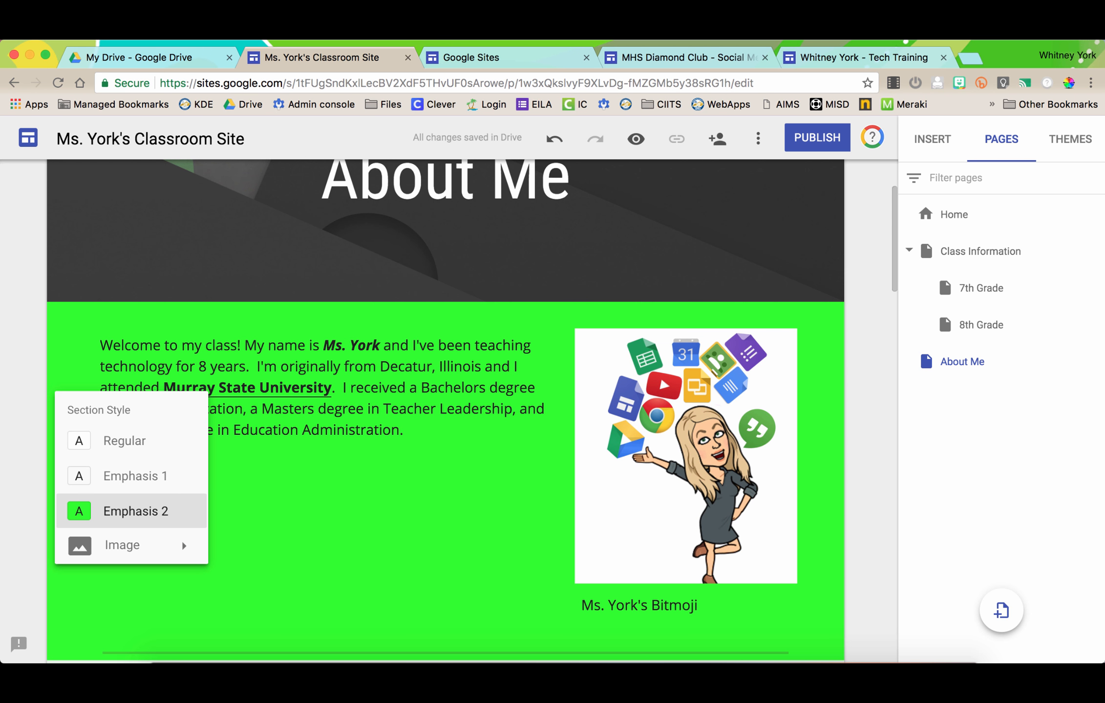
scroll(131, 476, down, 2)
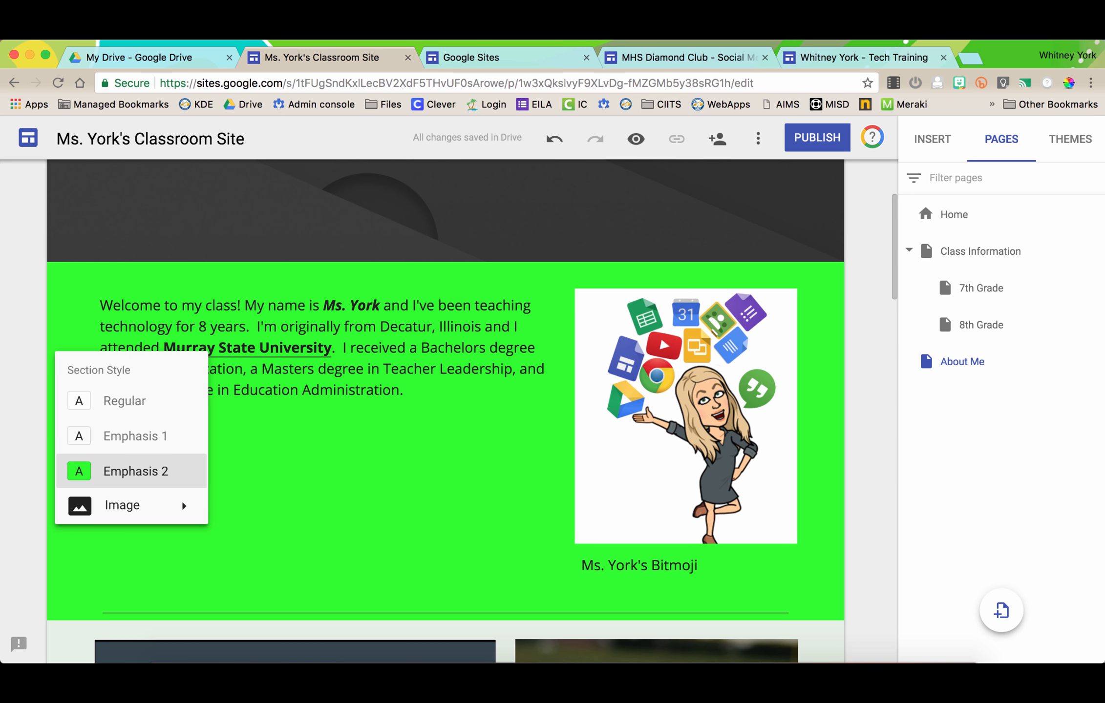
mouse_move(122, 505)
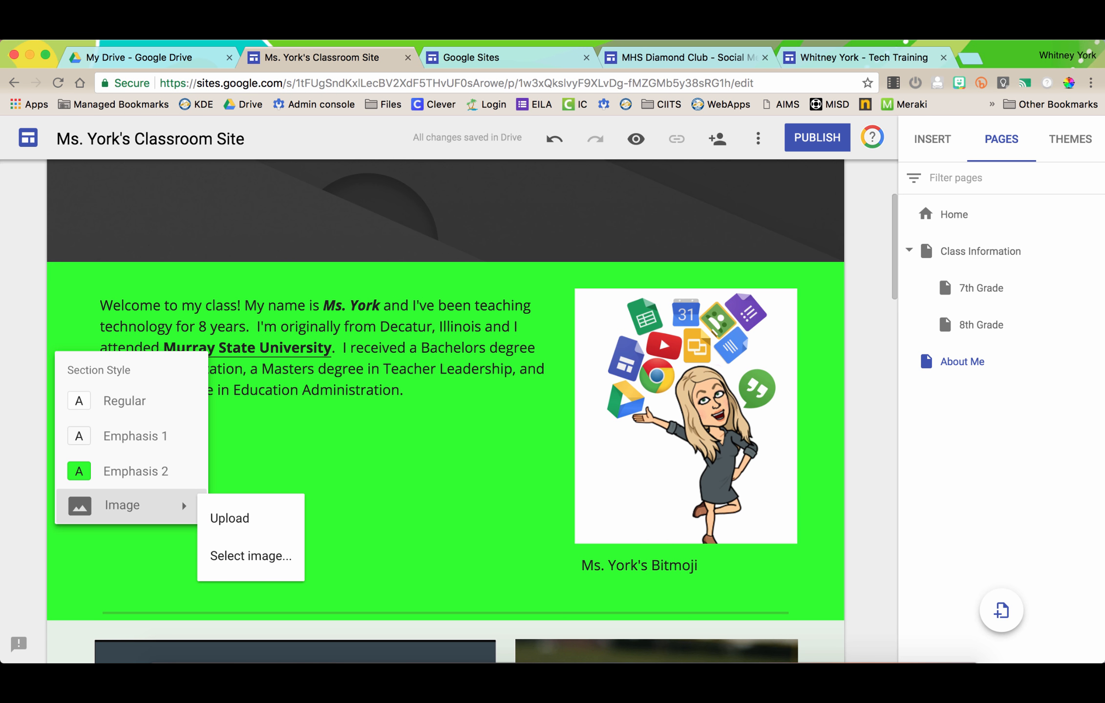
click(251, 556)
click(241, 306)
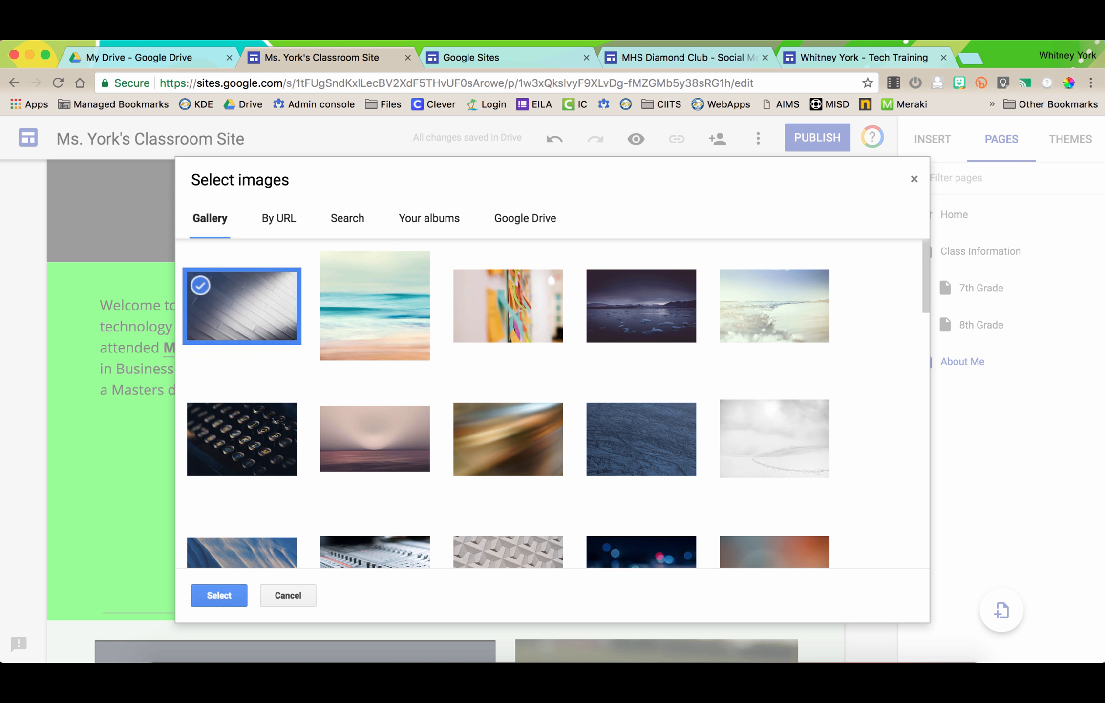
double_click(242, 306)
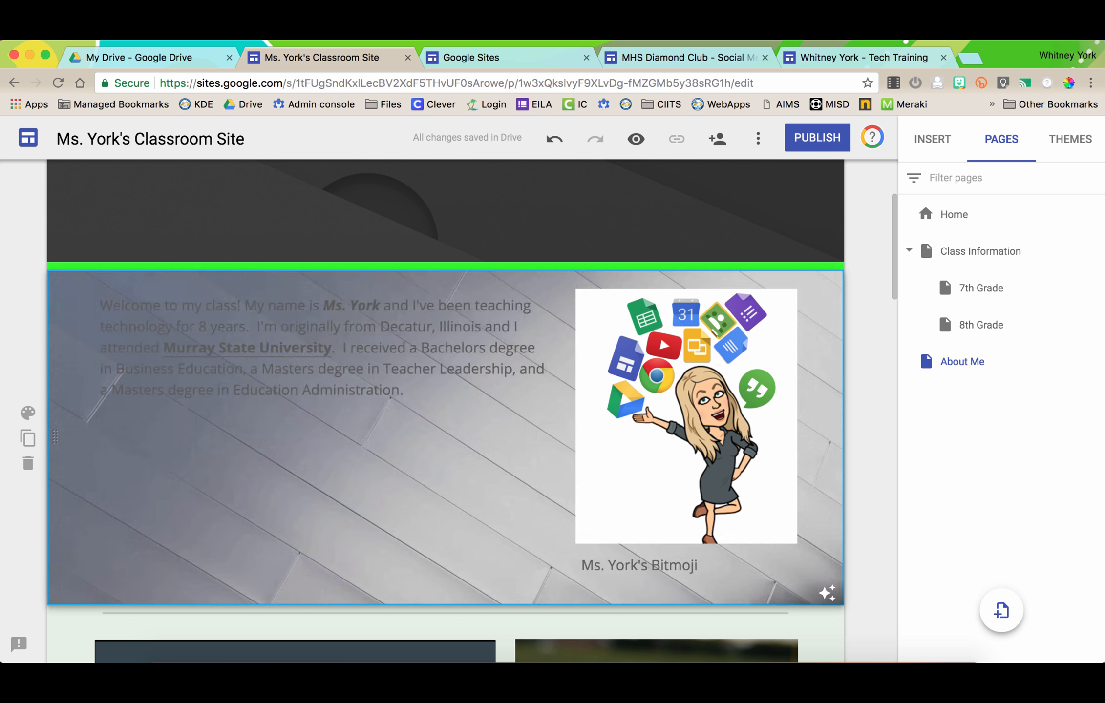
- Turn the Accountability Update slides section bright green with Emphasis 2
scroll(439, 411, down, 5)
scroll(282, 570, up, 5)
scroll(282, 567, down, 7)
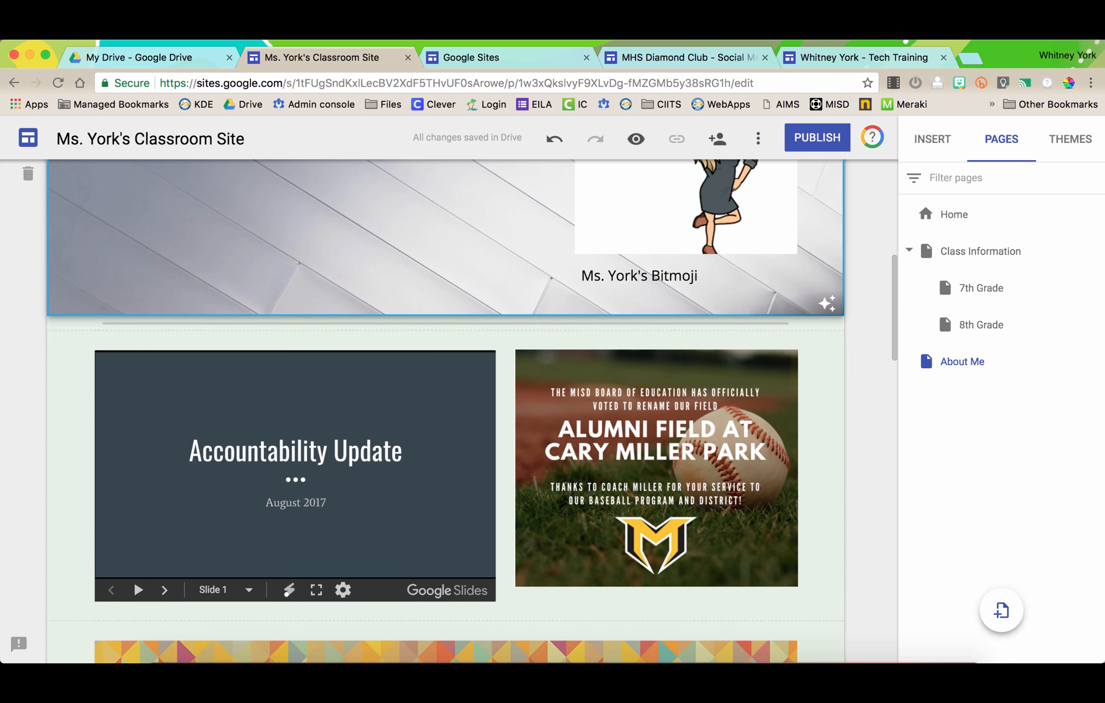
click(28, 451)
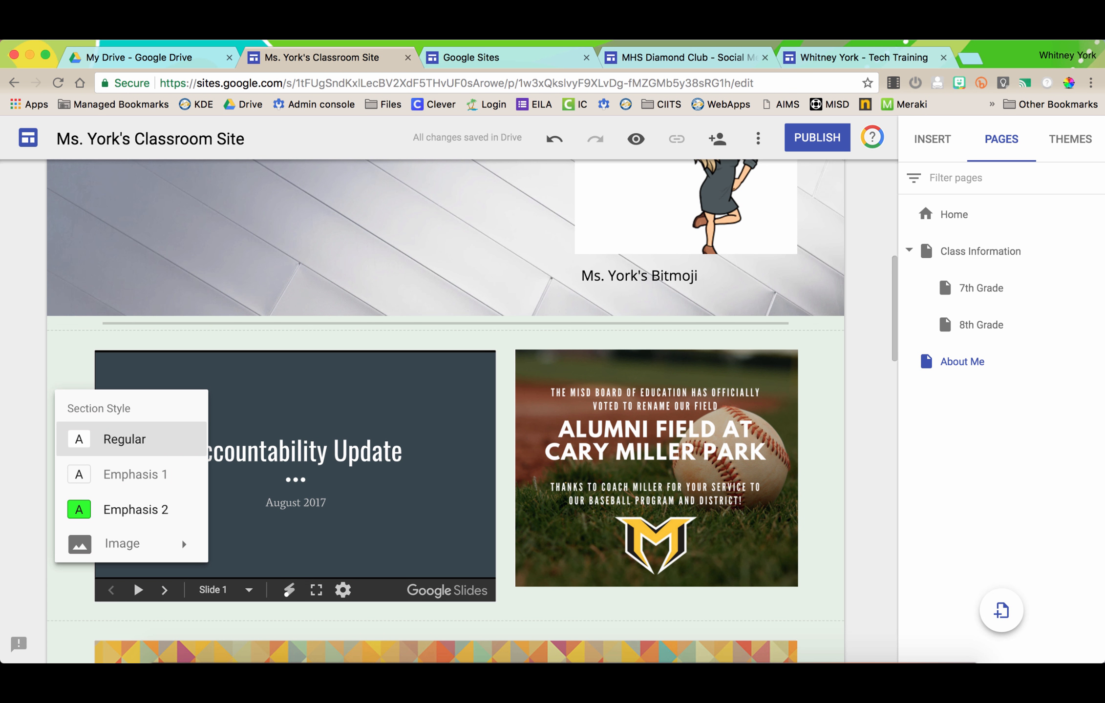
click(136, 510)
- Give the May 22nd form section the Emphasis 1 style
scroll(445, 410, down, 3)
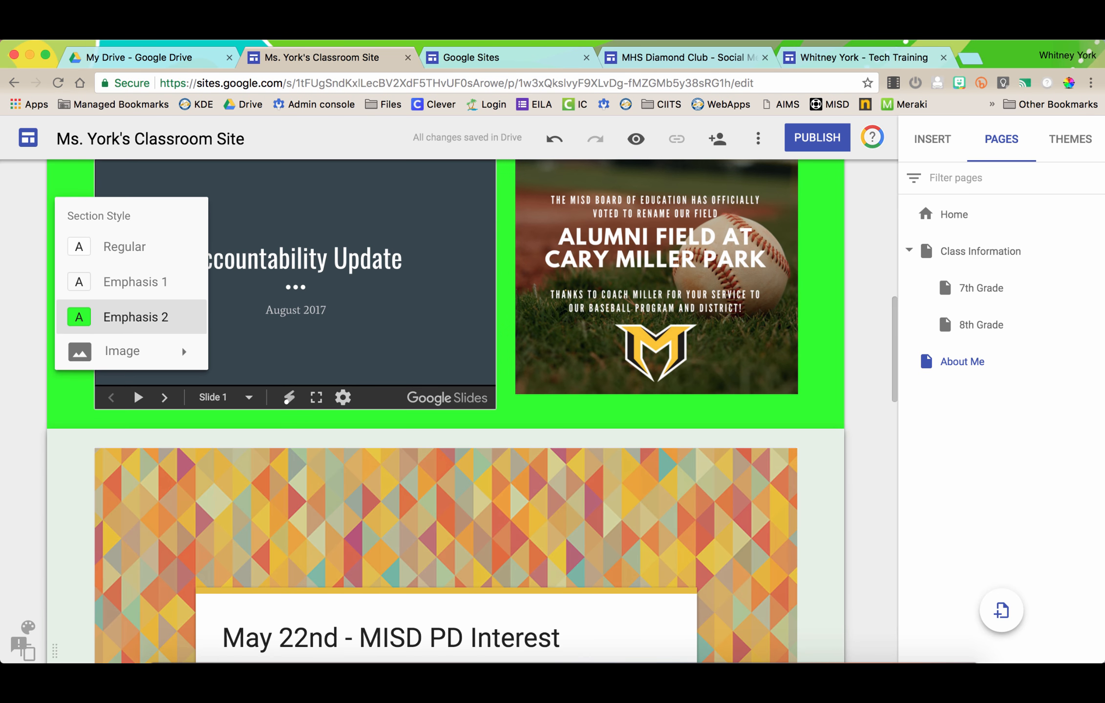
scroll(28, 373, down, 5)
click(28, 373)
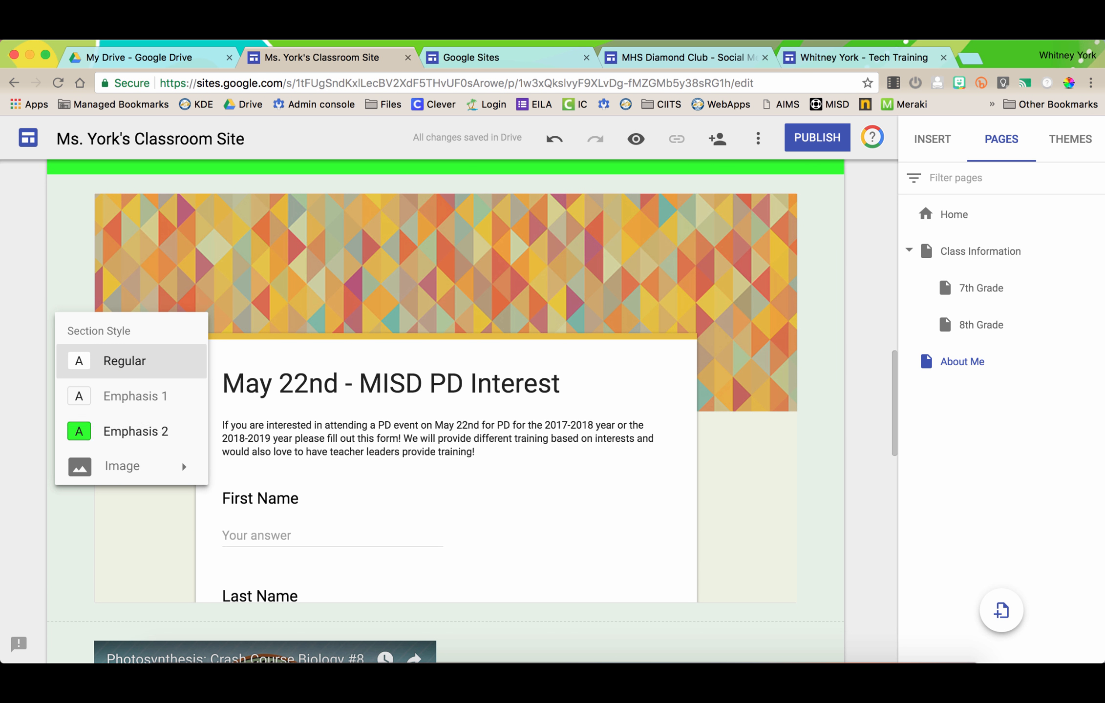
click(132, 396)
scroll(132, 393, down, 2)
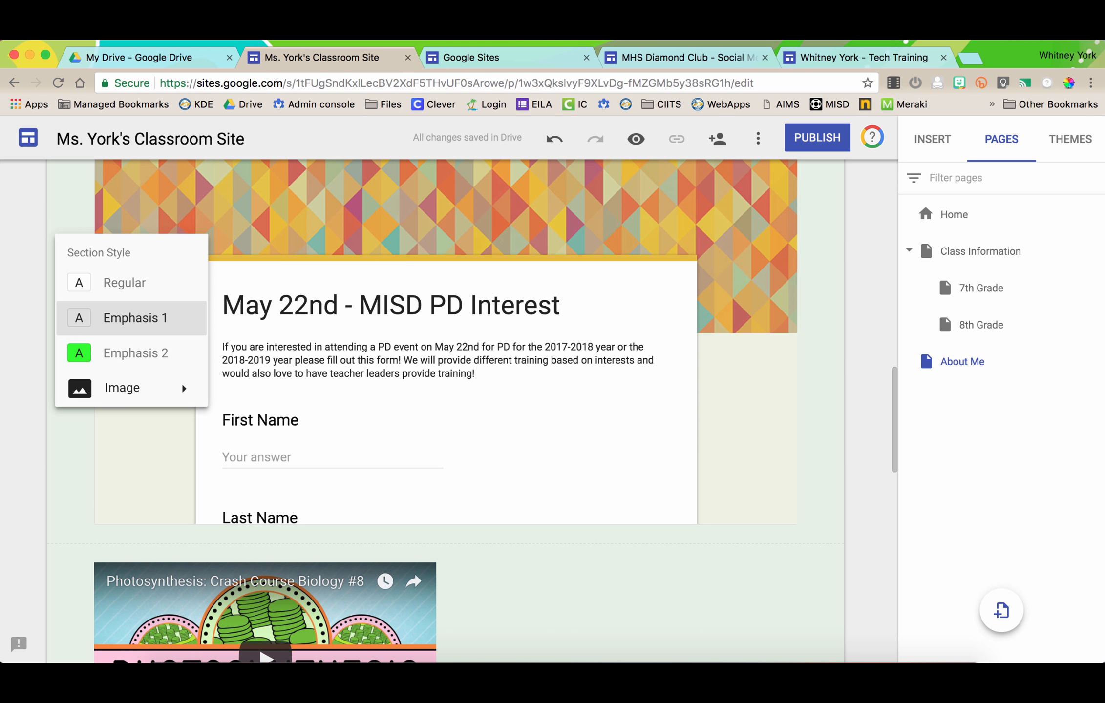
scroll(93, 396, up, 5)
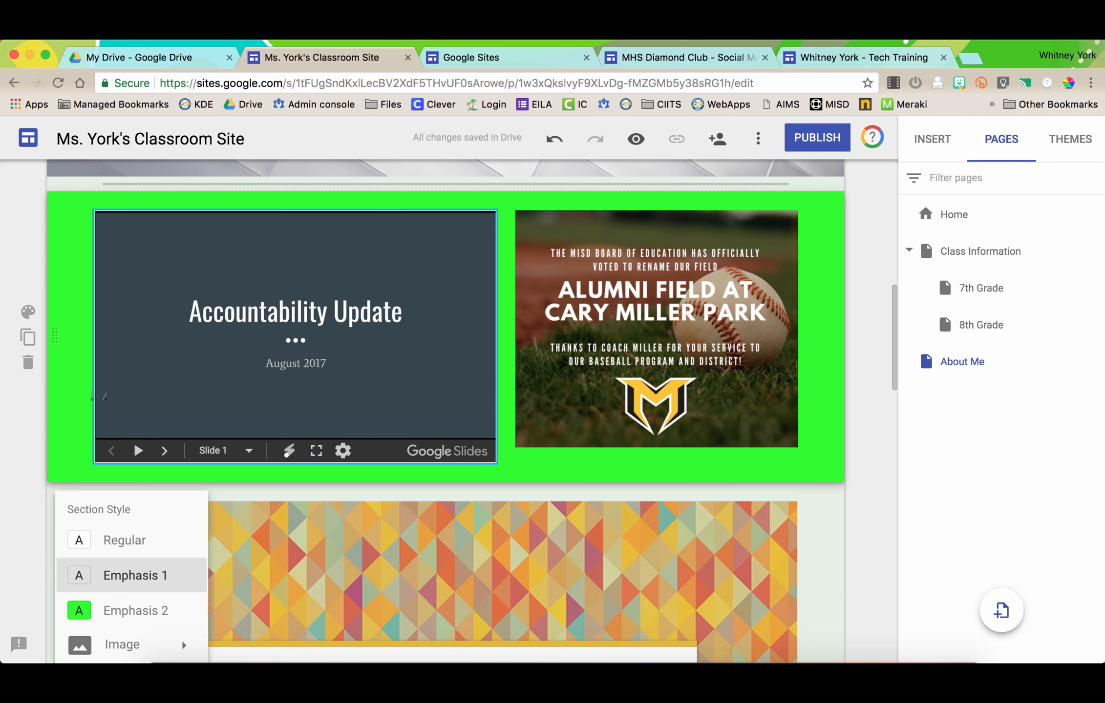
scroll(98, 396, up, 8)
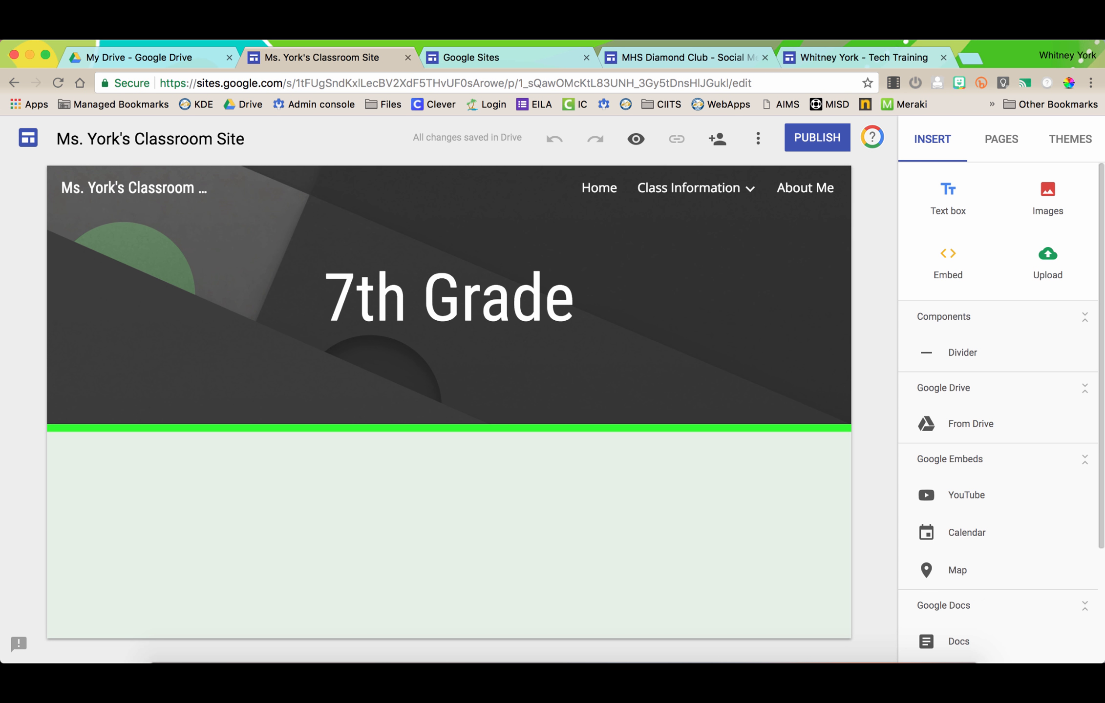
click(1001, 139)
click(1070, 139)
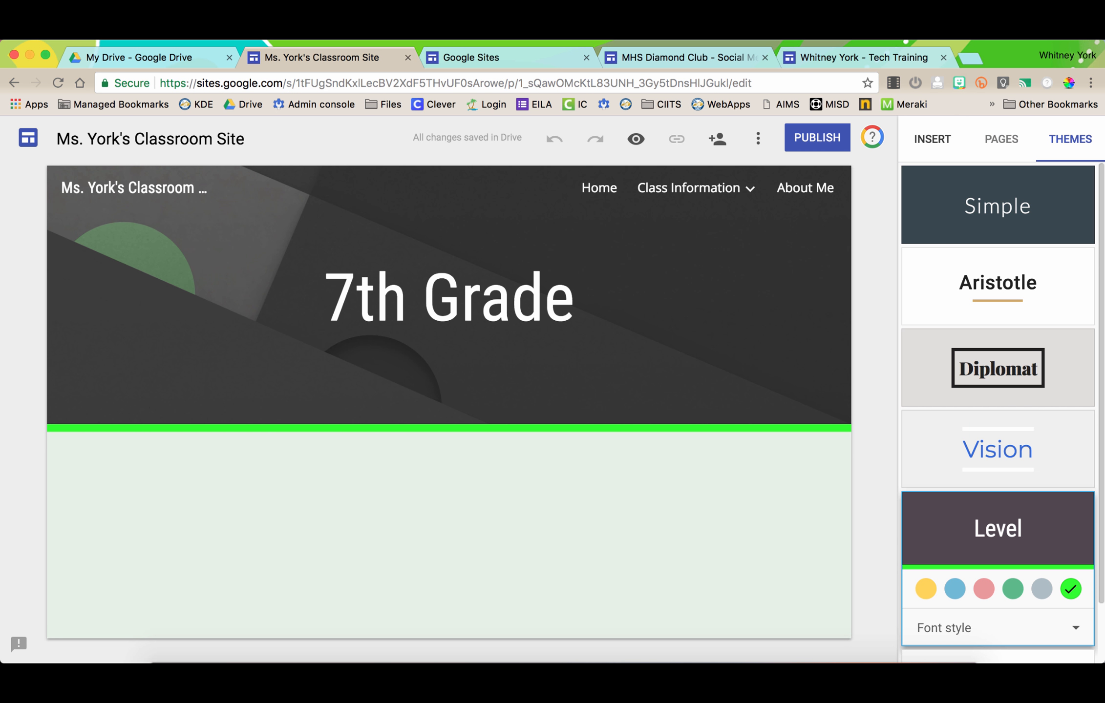
click(931, 139)
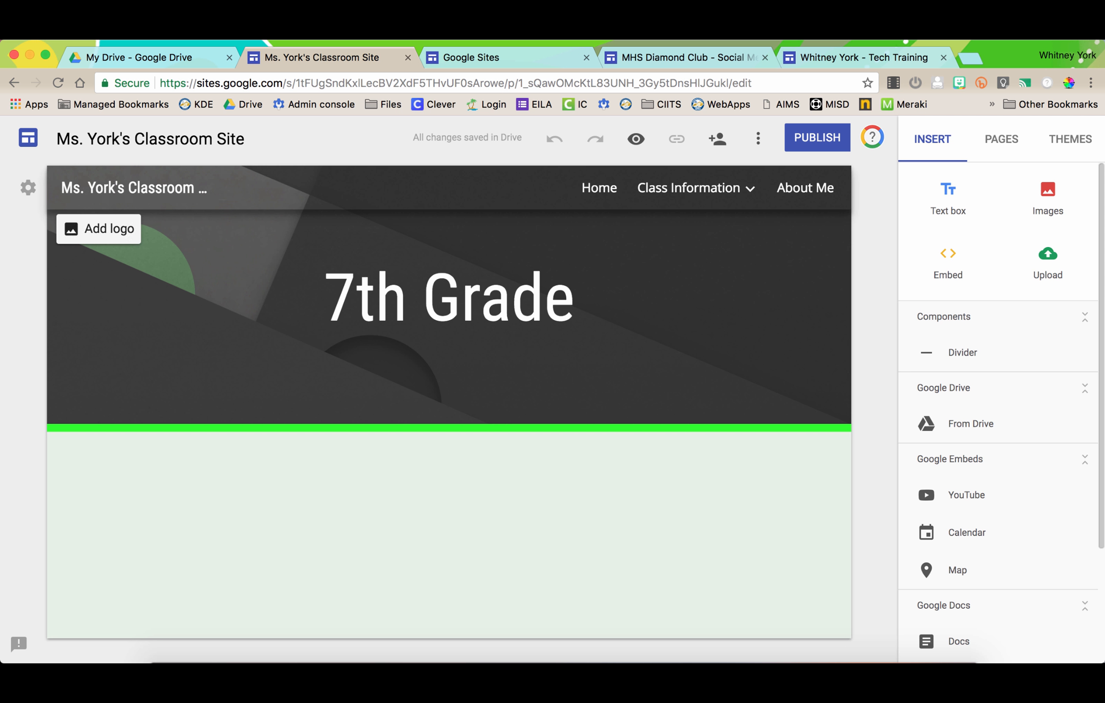
- Add Picture1 (1).png from Google Drive as the navigation bar logo
click(98, 227)
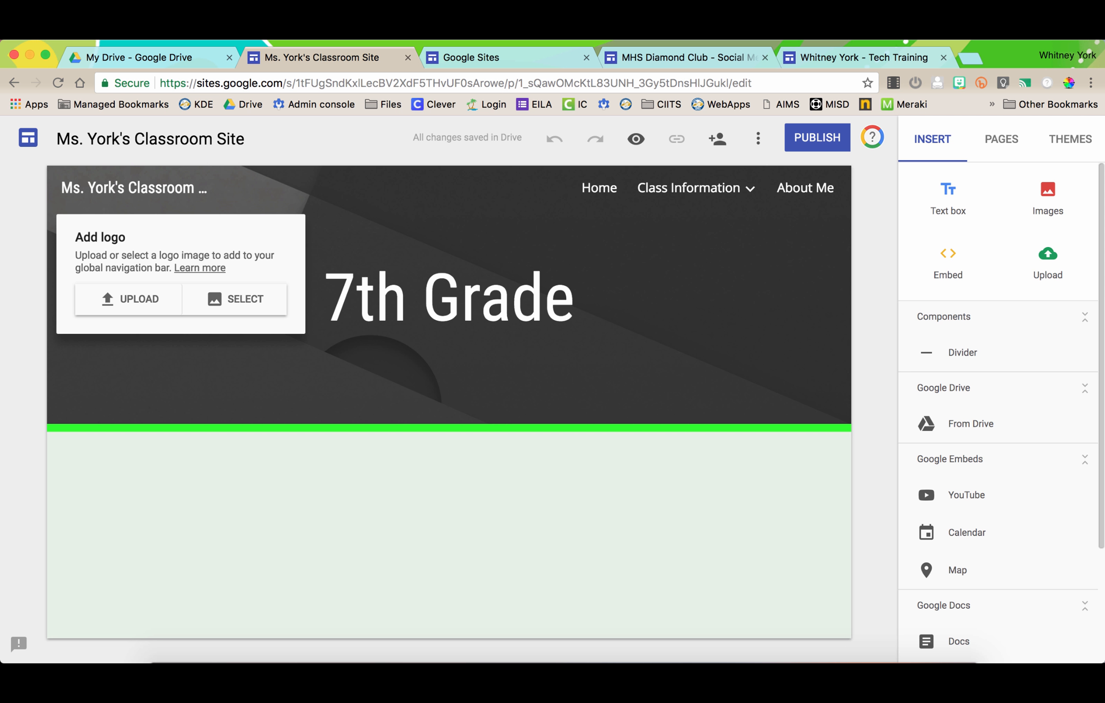
click(236, 299)
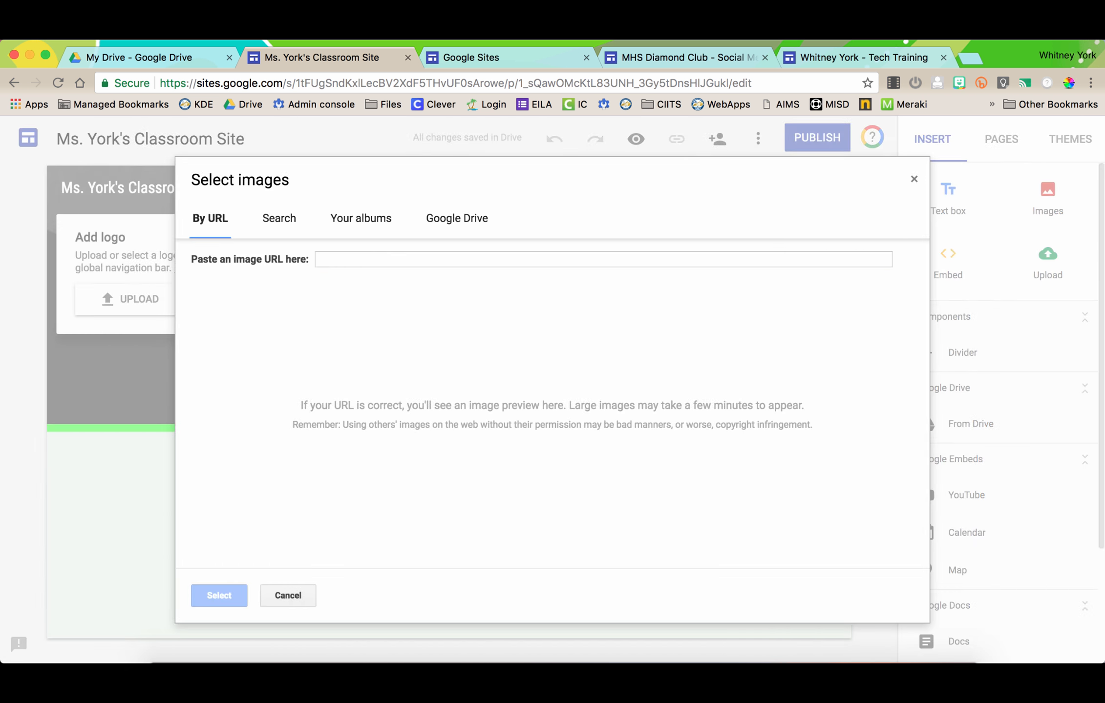
click(361, 218)
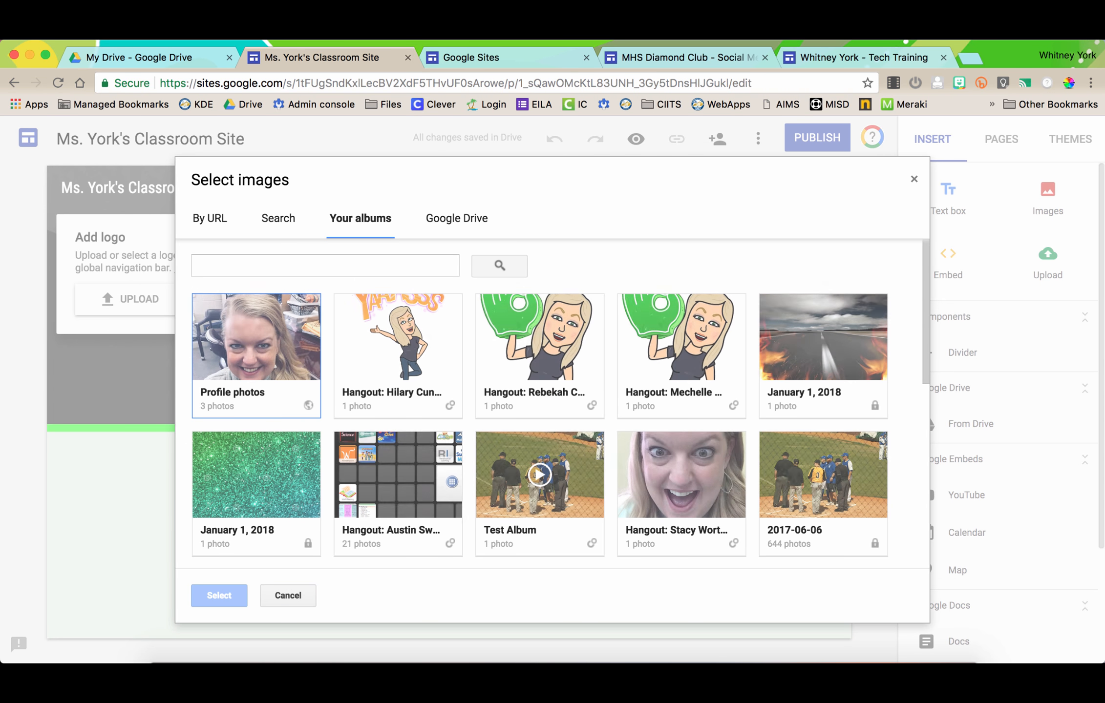
click(456, 218)
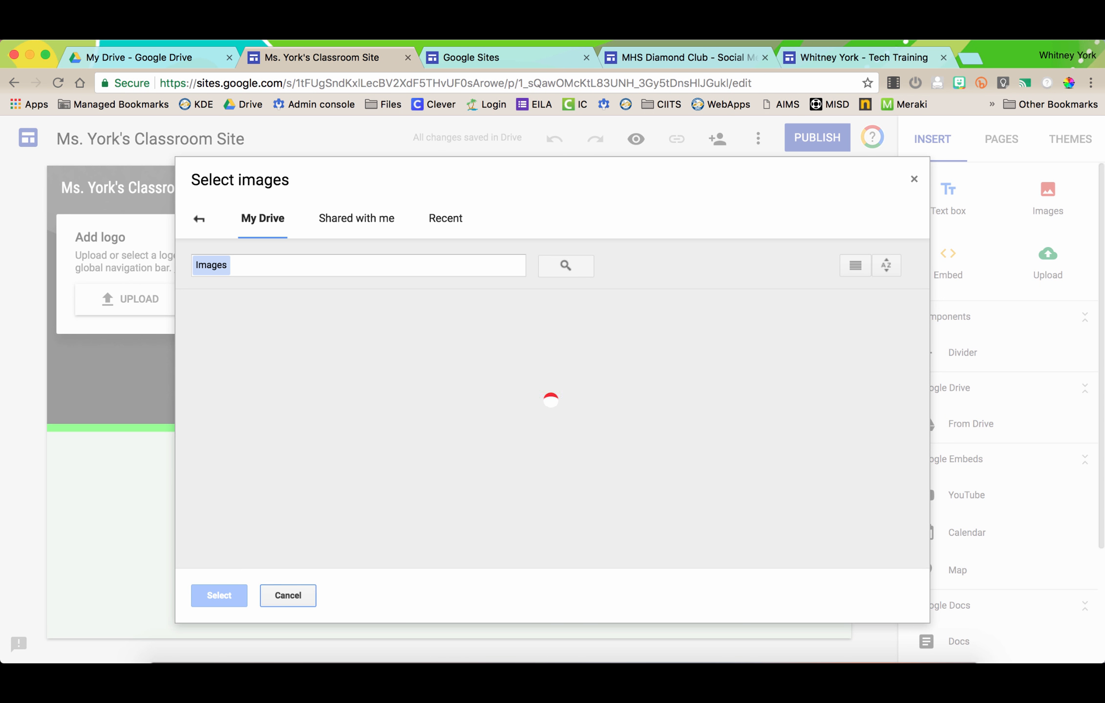
scroll(552, 429, down, 5)
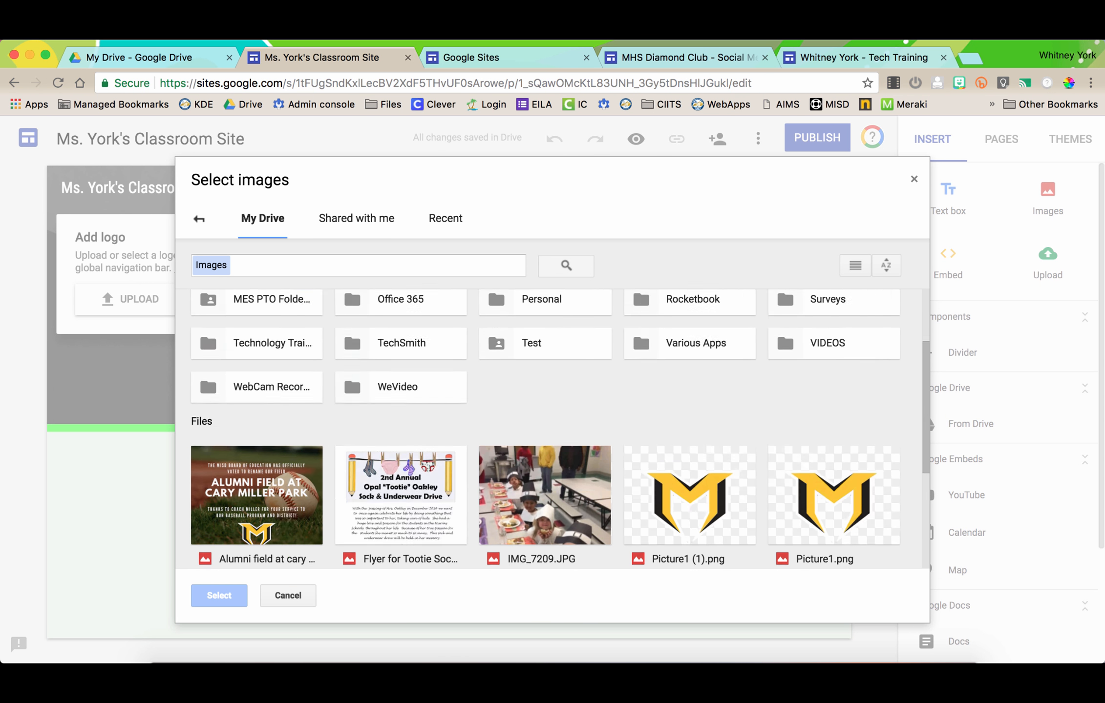
double_click(689, 337)
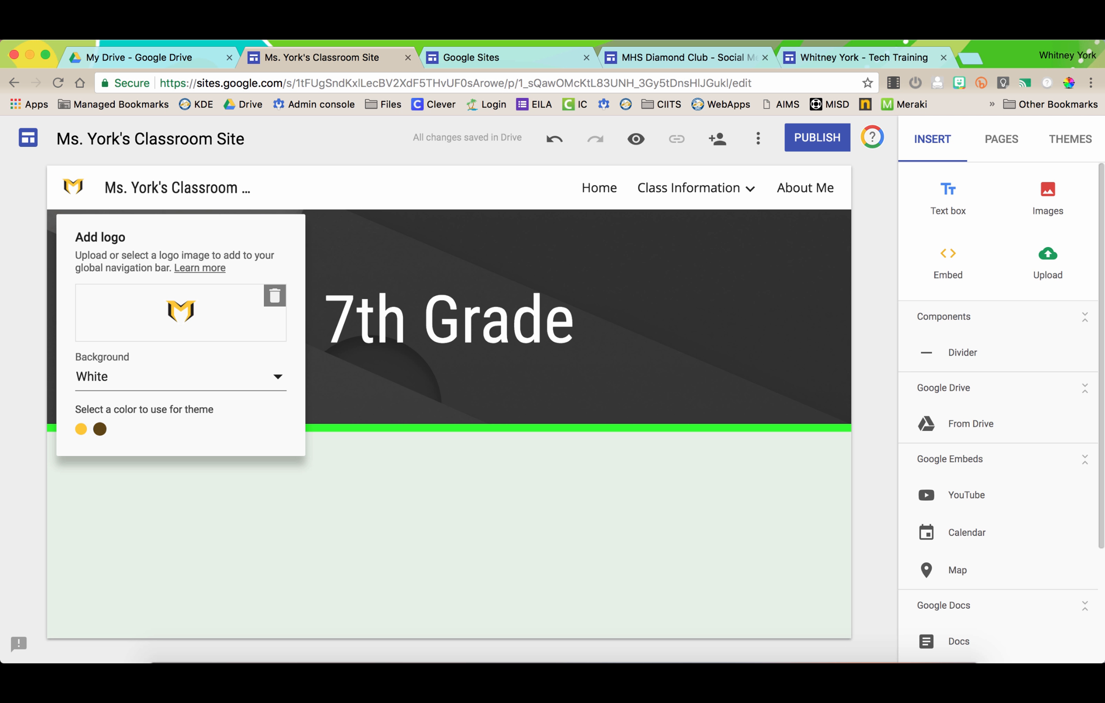
- Switch the theme accent to the logo's yellow and keep the logo background White
click(81, 429)
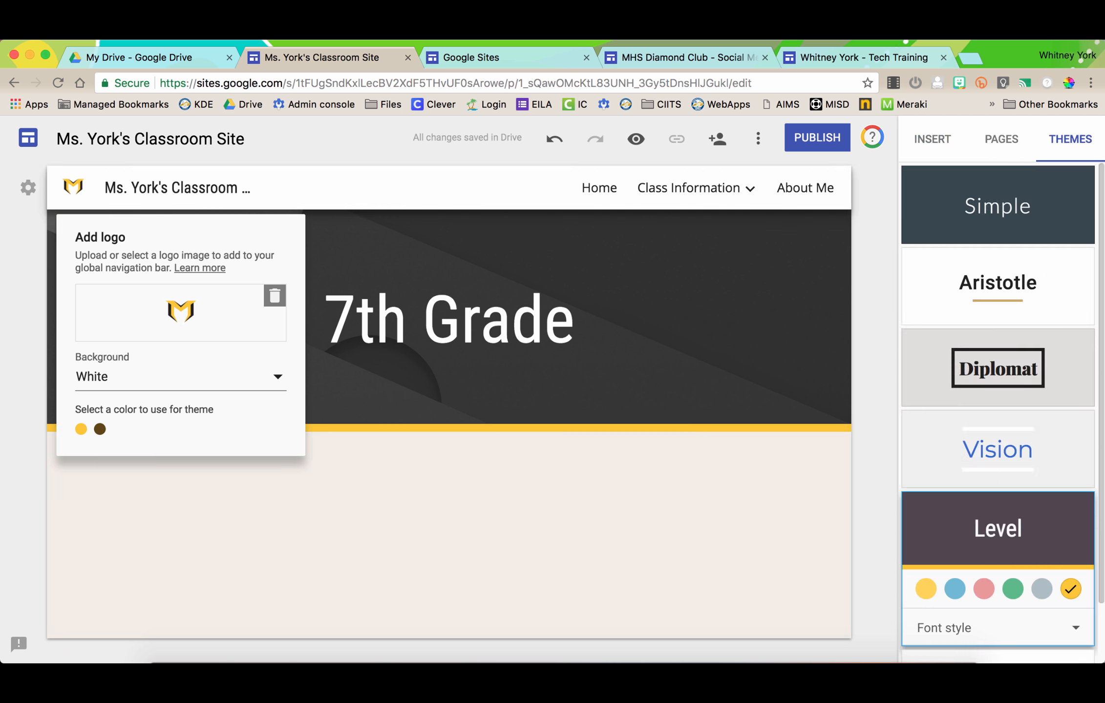
click(180, 376)
click(181, 404)
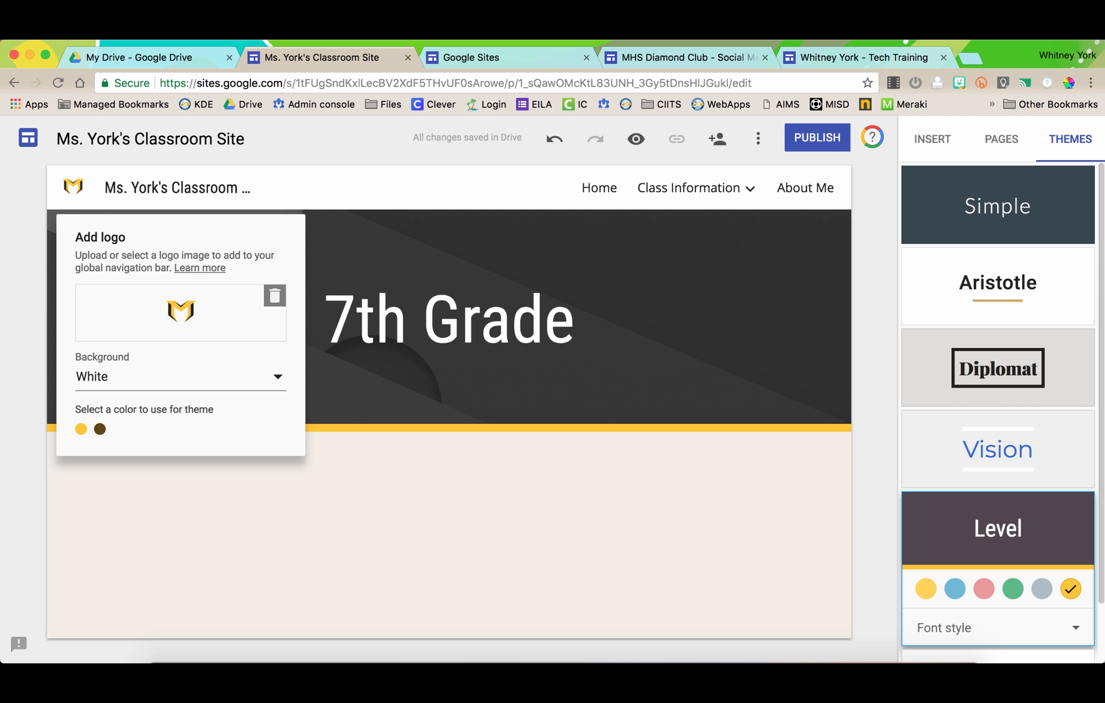
click(153, 376)
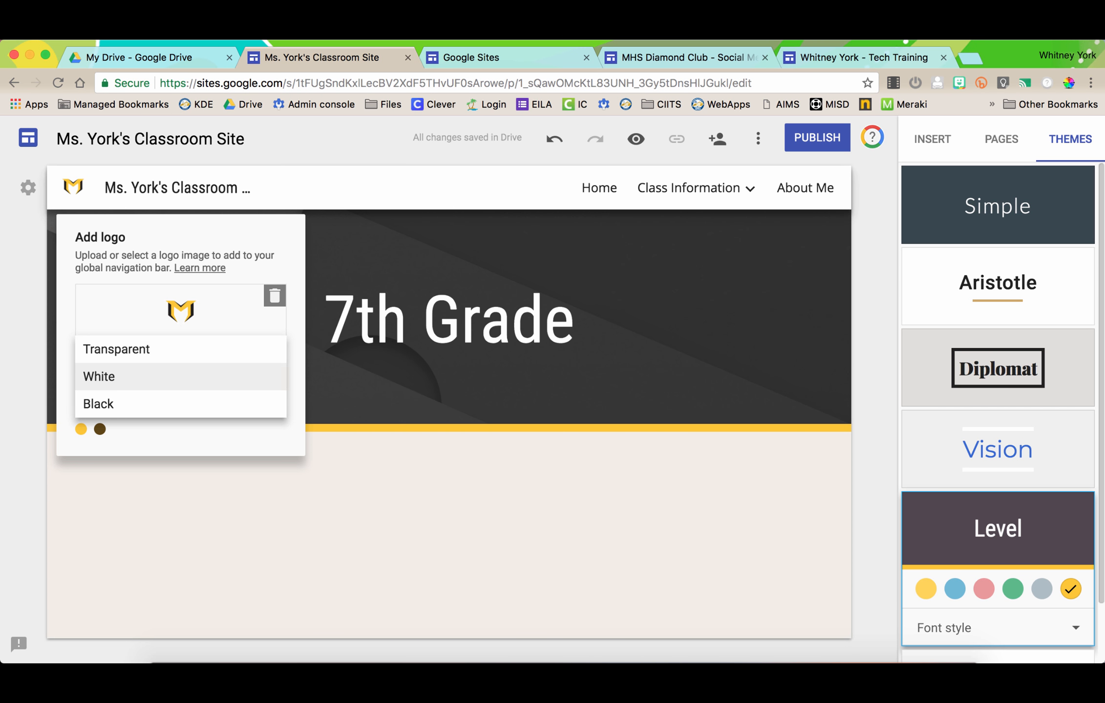
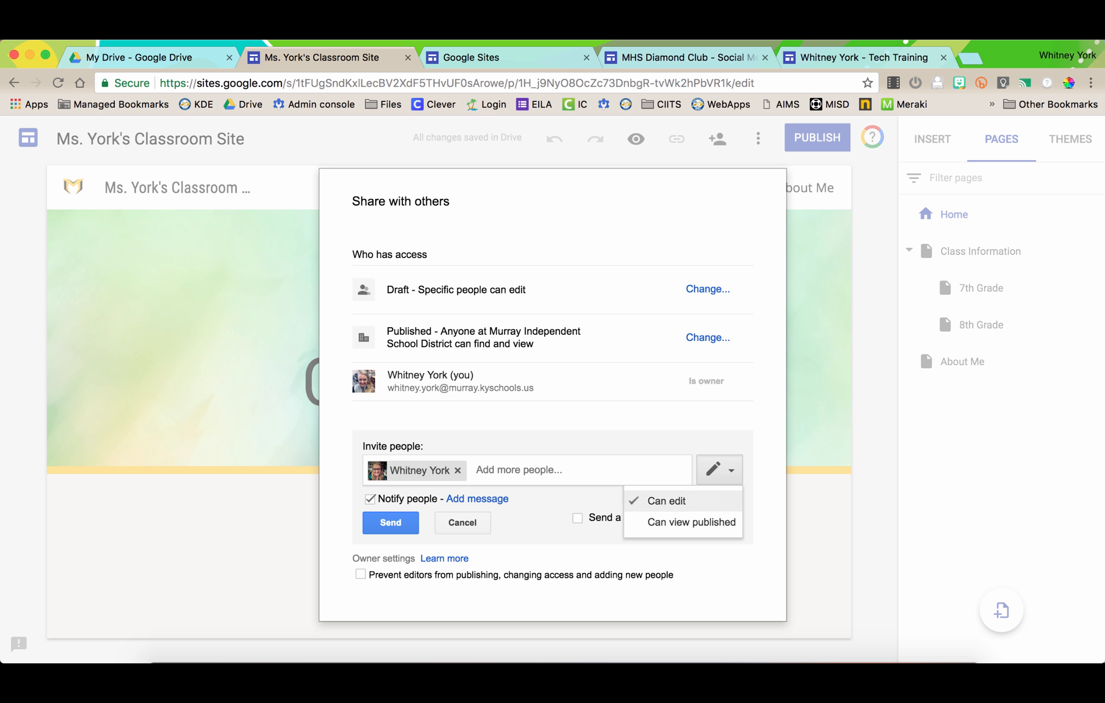
- Keep edit permission for the second account, send the invitation and close sharing
click(666, 501)
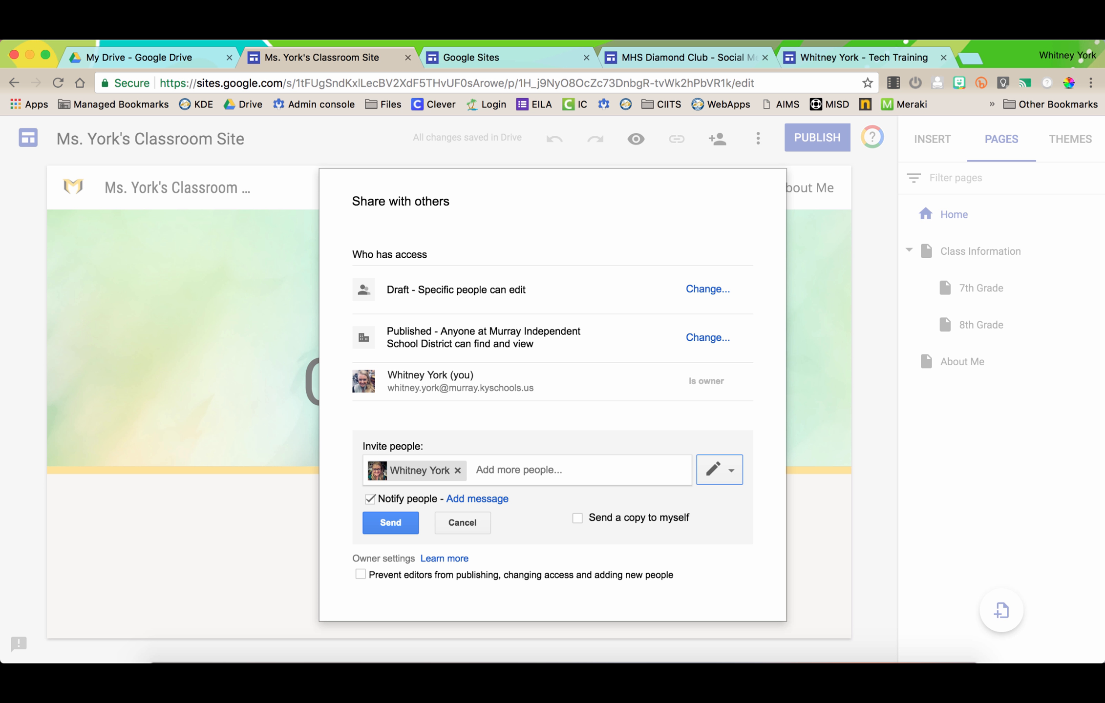
click(390, 523)
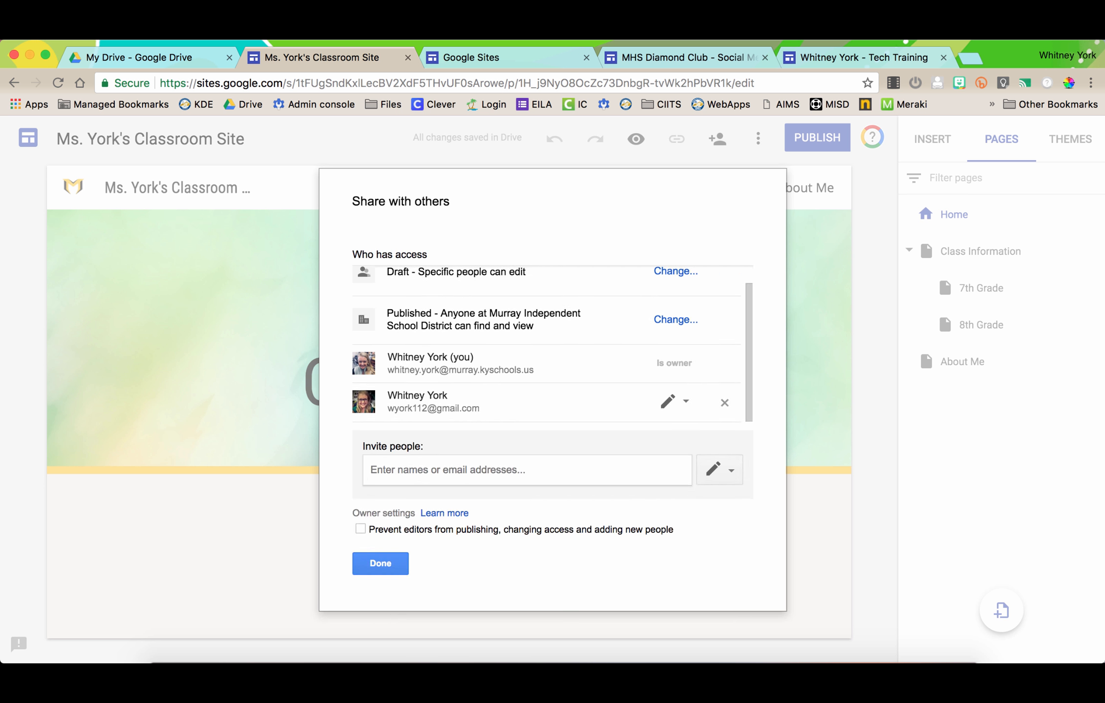
click(381, 563)
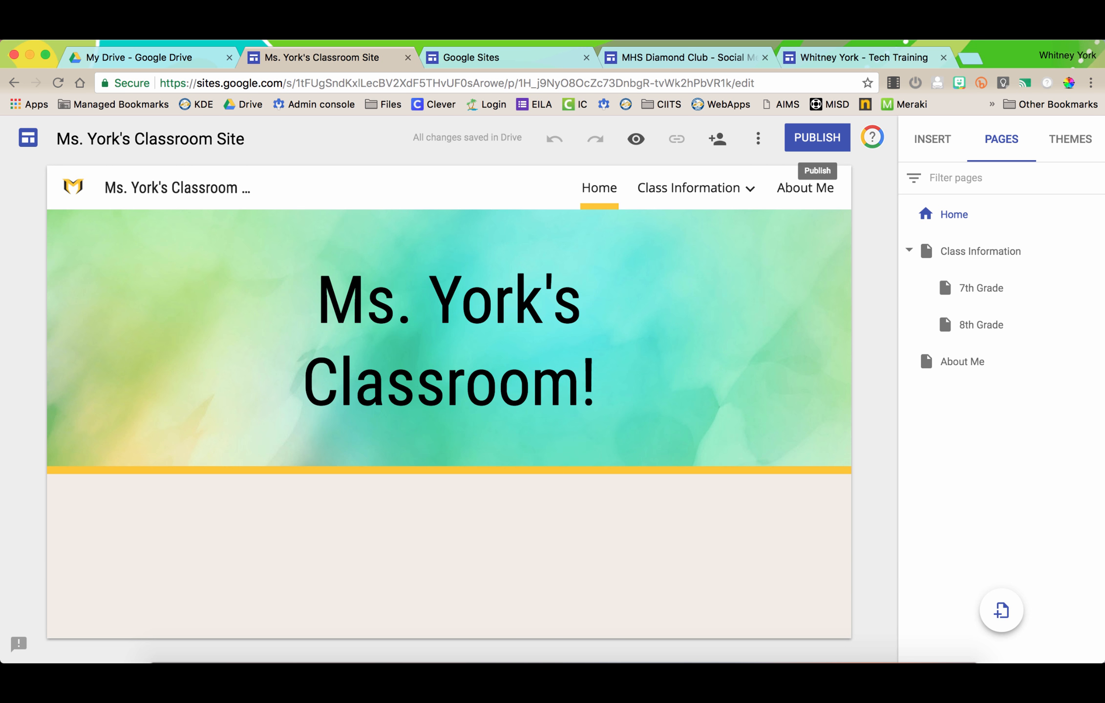
- In the Publish dialog, replace the default web address with msyork
click(816, 137)
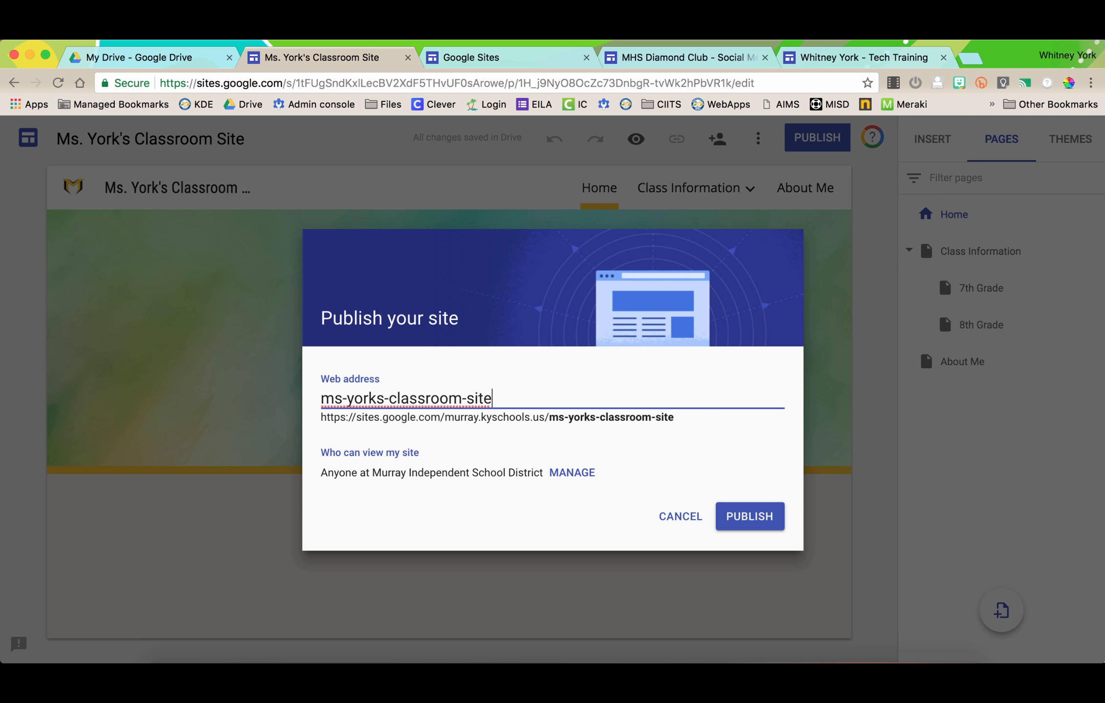
mouse_move(674, 417)
mouse_down()
mouse_move(321, 417)
mouse_move(674, 417)
mouse_up()
click(552, 418)
click(674, 418)
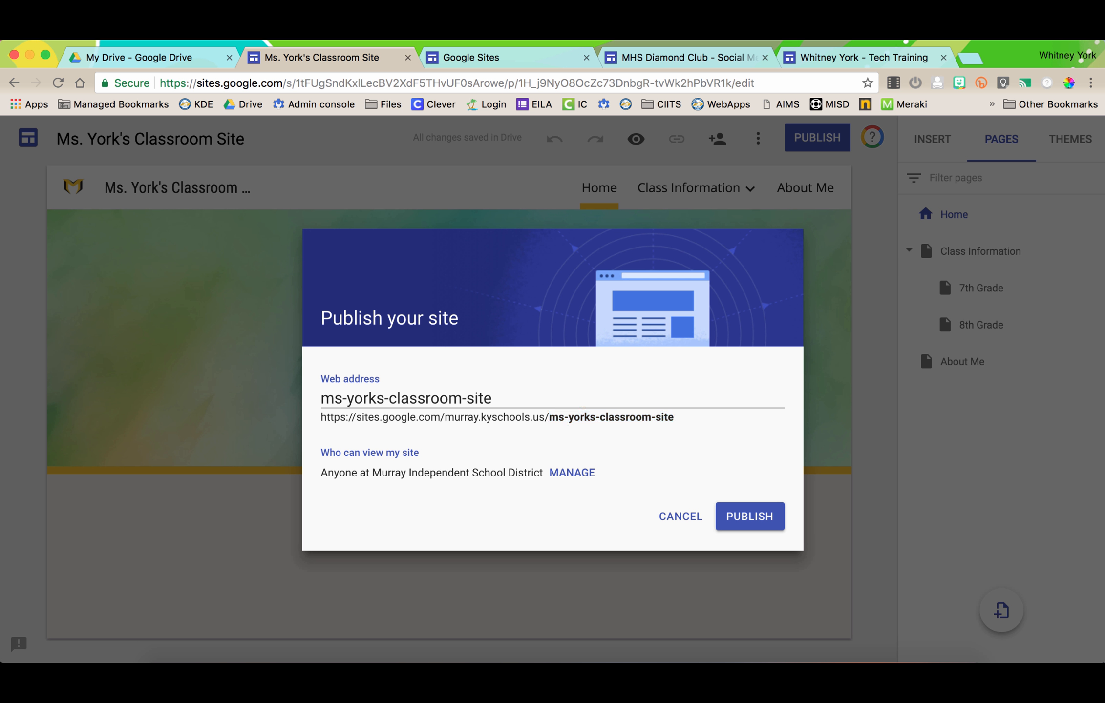
drag(321, 417, 548, 417)
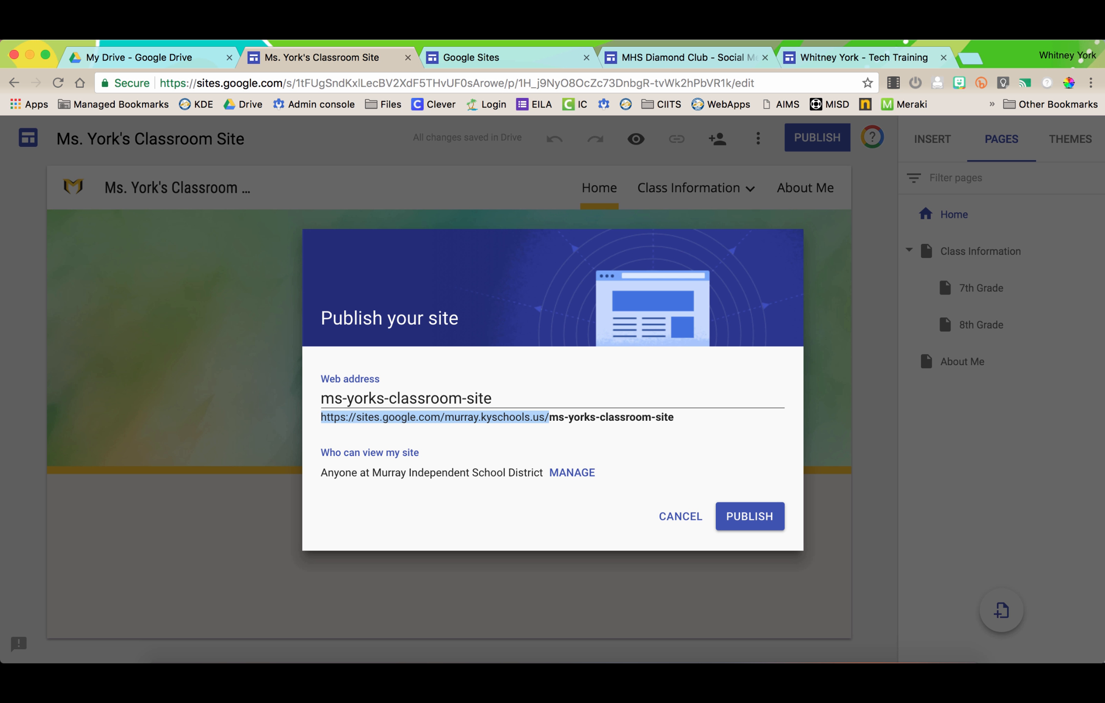
click(552, 399)
key(BackSpace)
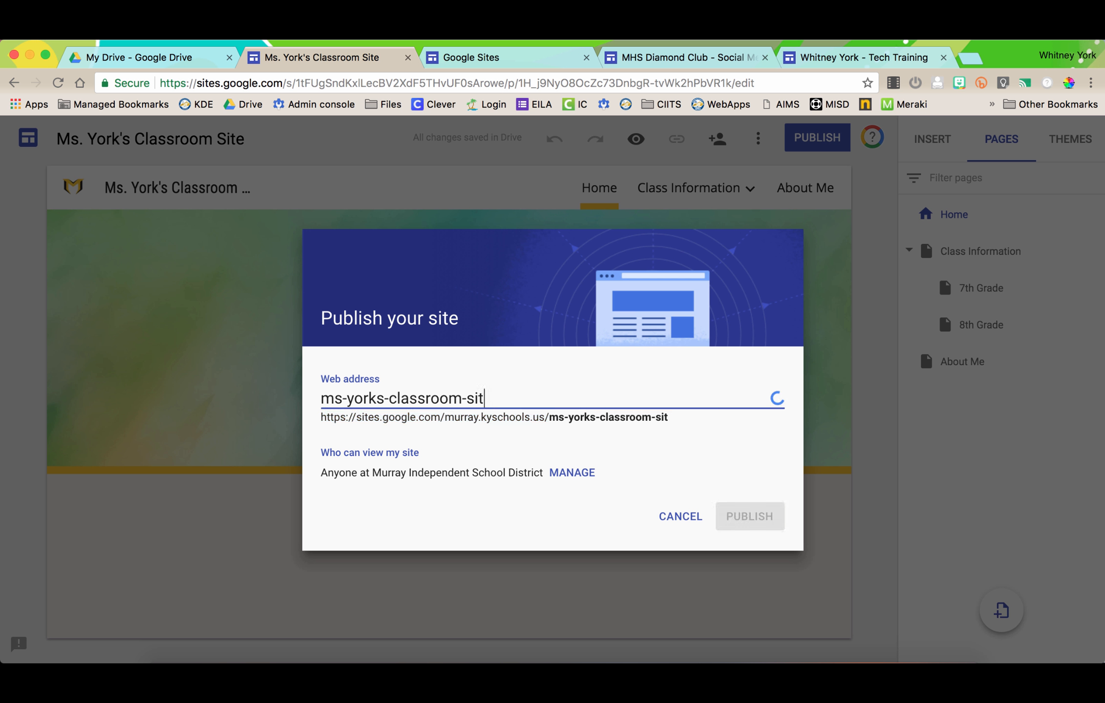
key(BackSpace)
key(BackSpace)
key(BackSpace)
key(BackSpace)
key(BackSpace)
key(BackSpace)
key(BackSpace)
key(BackSpace)
key(BackSpace)
key(BackSpace)
key(BackSpace)
key(BackSpace)
key(BackSpace)
key(BackSpace)
key(BackSpace)
key(BackSpace)
key(BackSpace)
key(BackSpace)
key(BackSpace)
key(BackSpace)
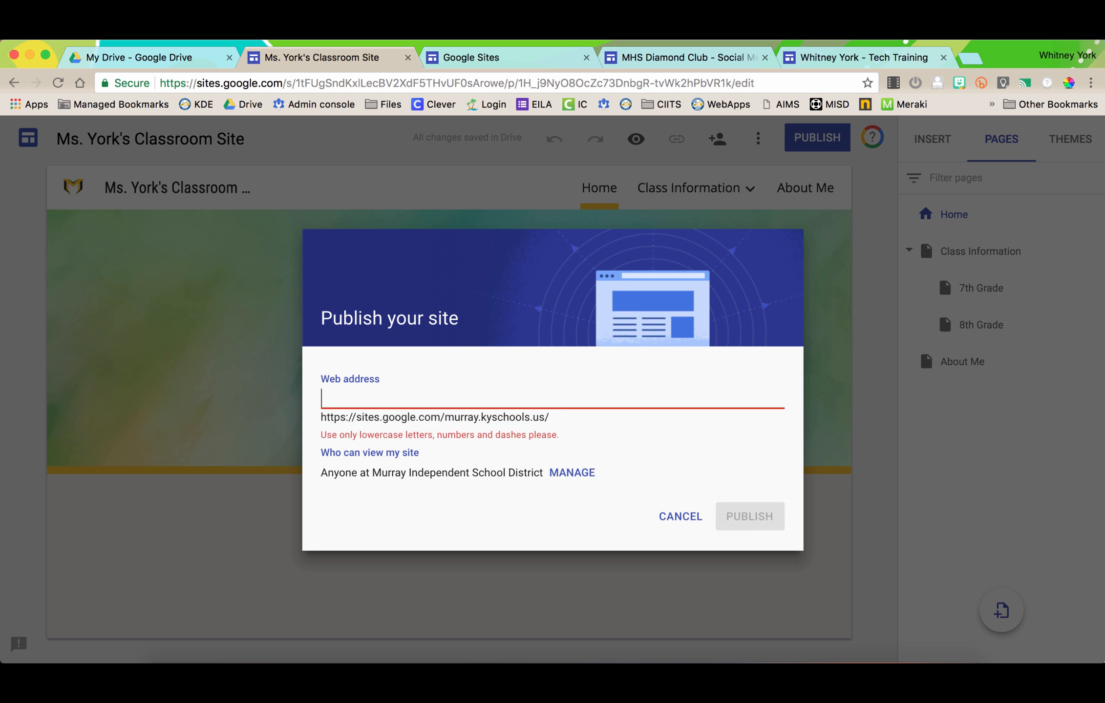
text(msyork)
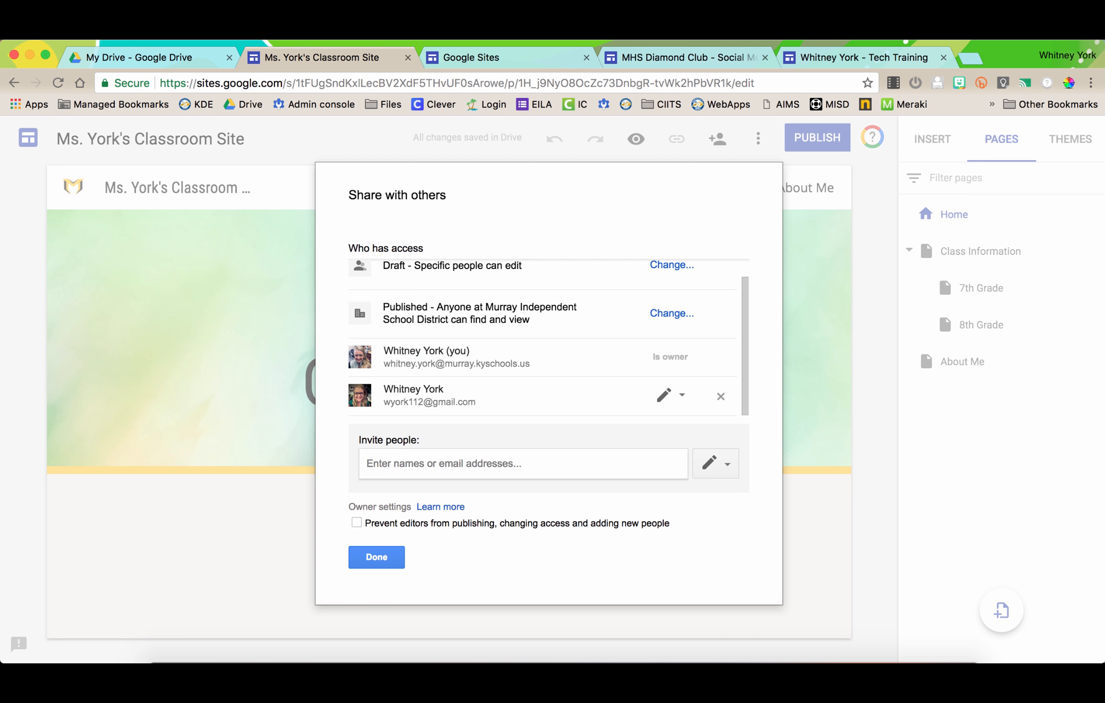
- Set the published version to Anyone can find and view, then publish at msyork
scroll(542, 338, up, 1)
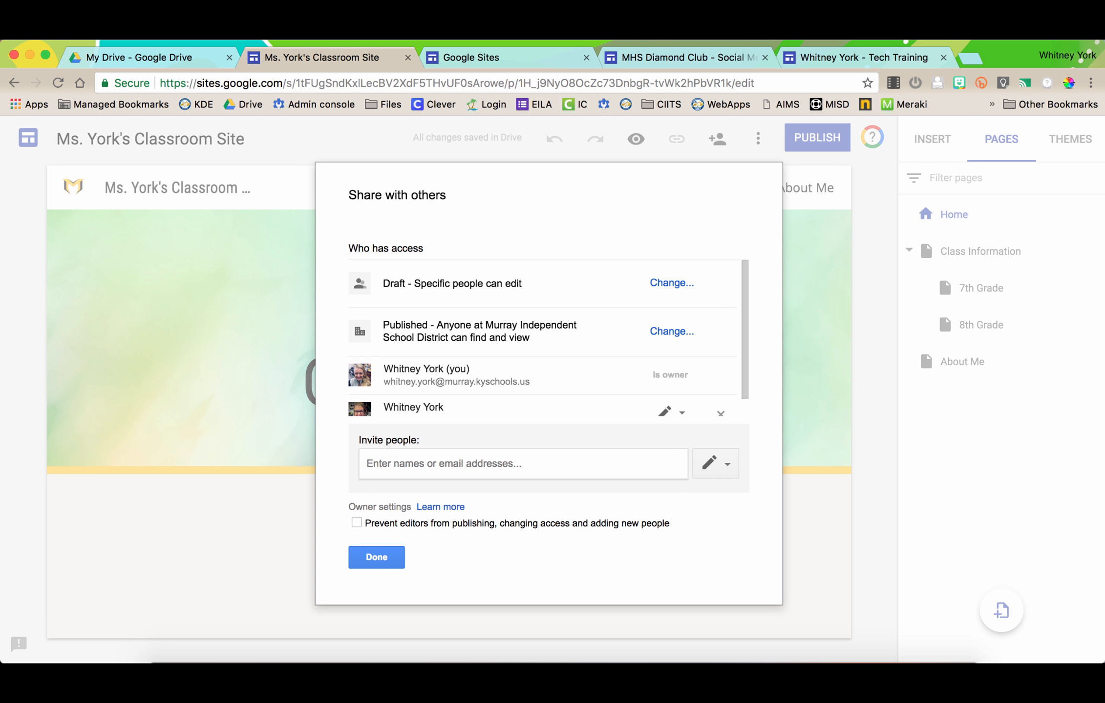
click(671, 331)
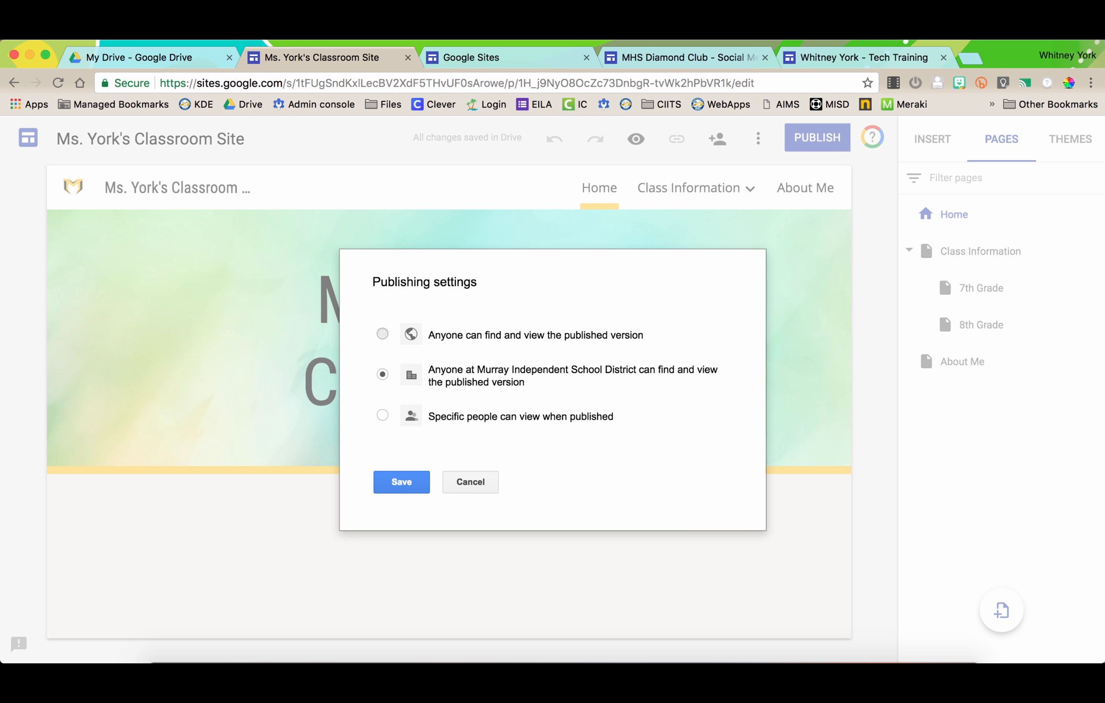
click(383, 334)
click(383, 375)
click(382, 334)
click(401, 482)
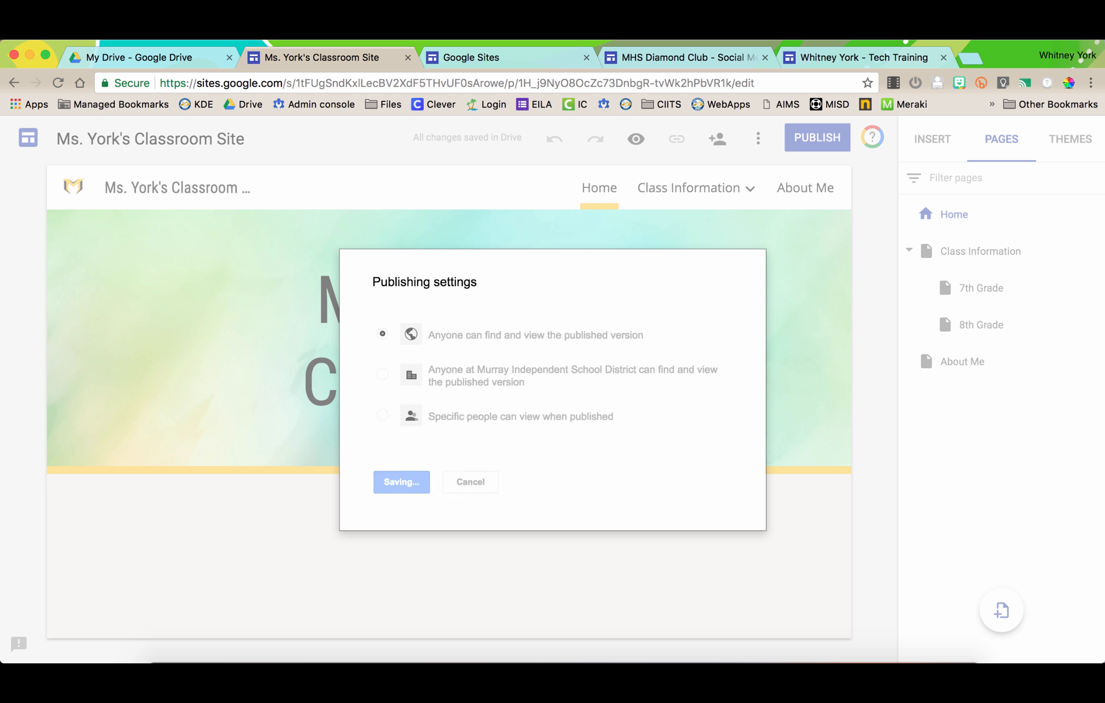
click(381, 563)
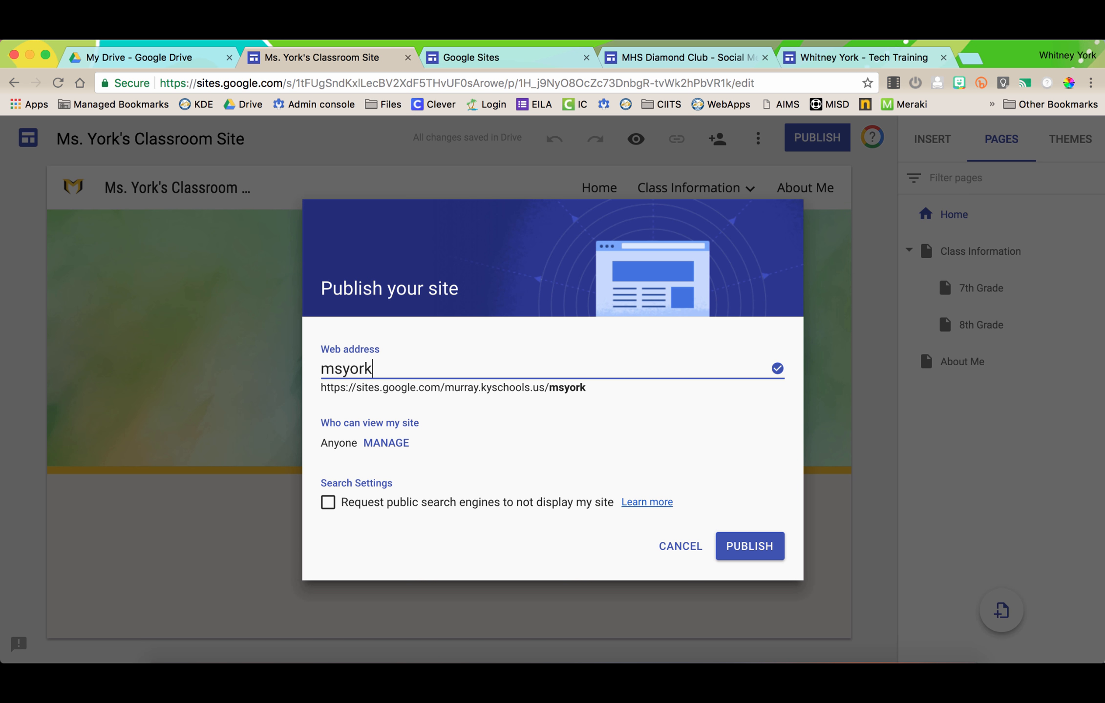
key(Return)
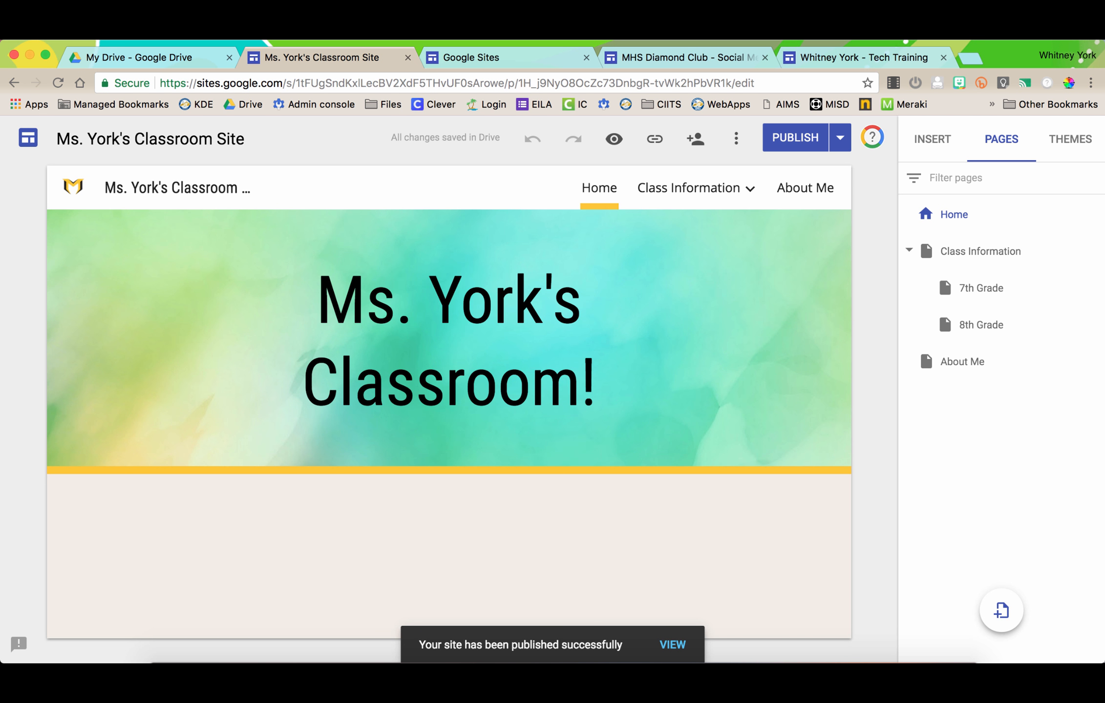
click(614, 138)
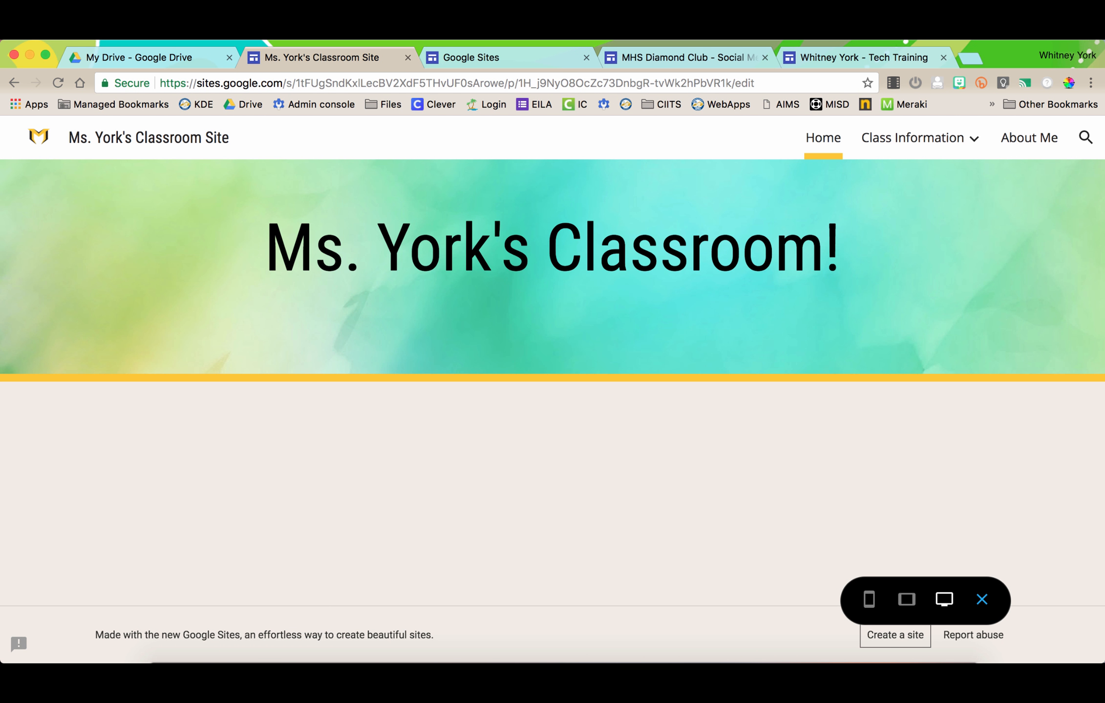
click(868, 599)
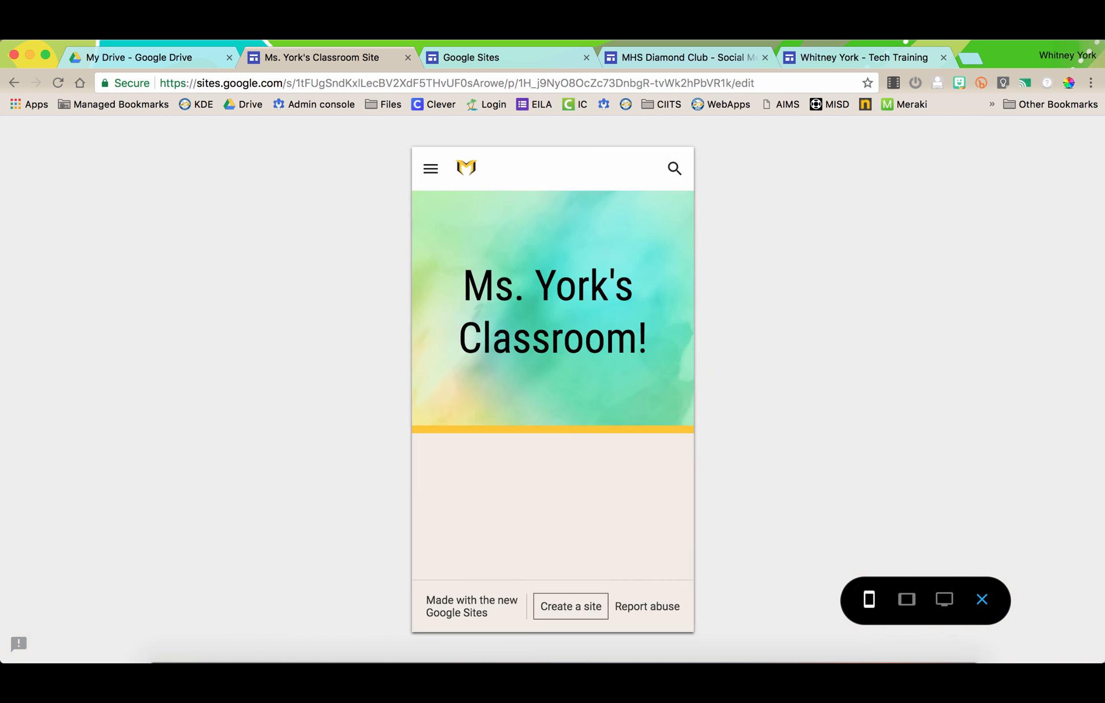
click(906, 599)
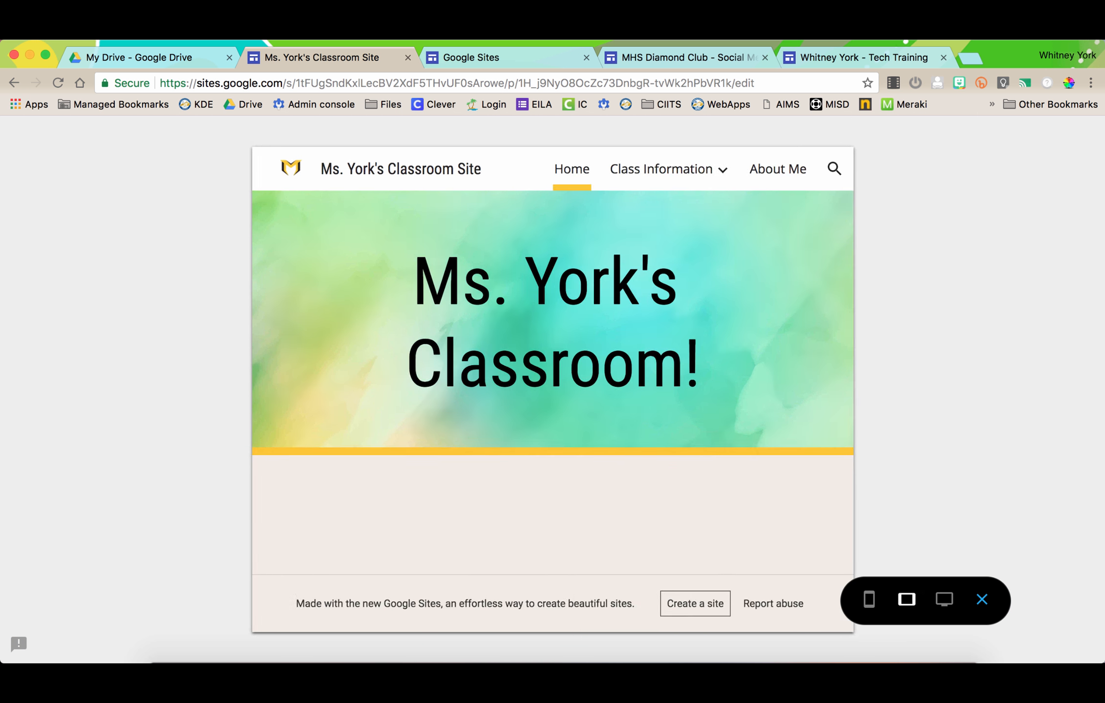
click(944, 599)
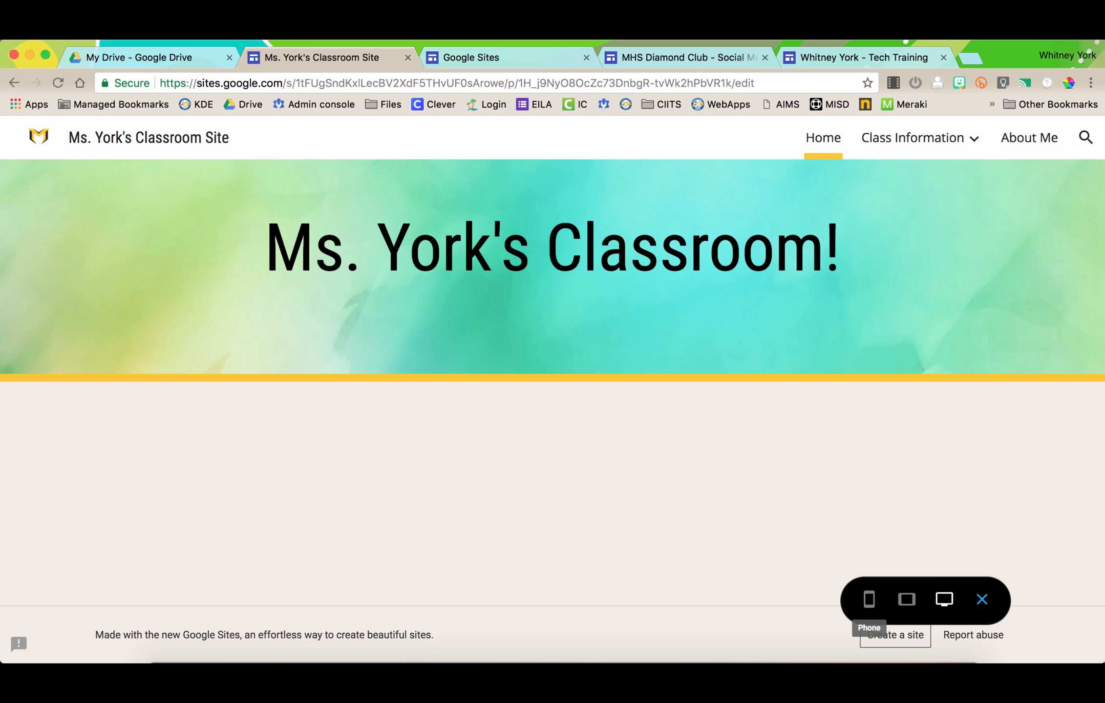
click(868, 599)
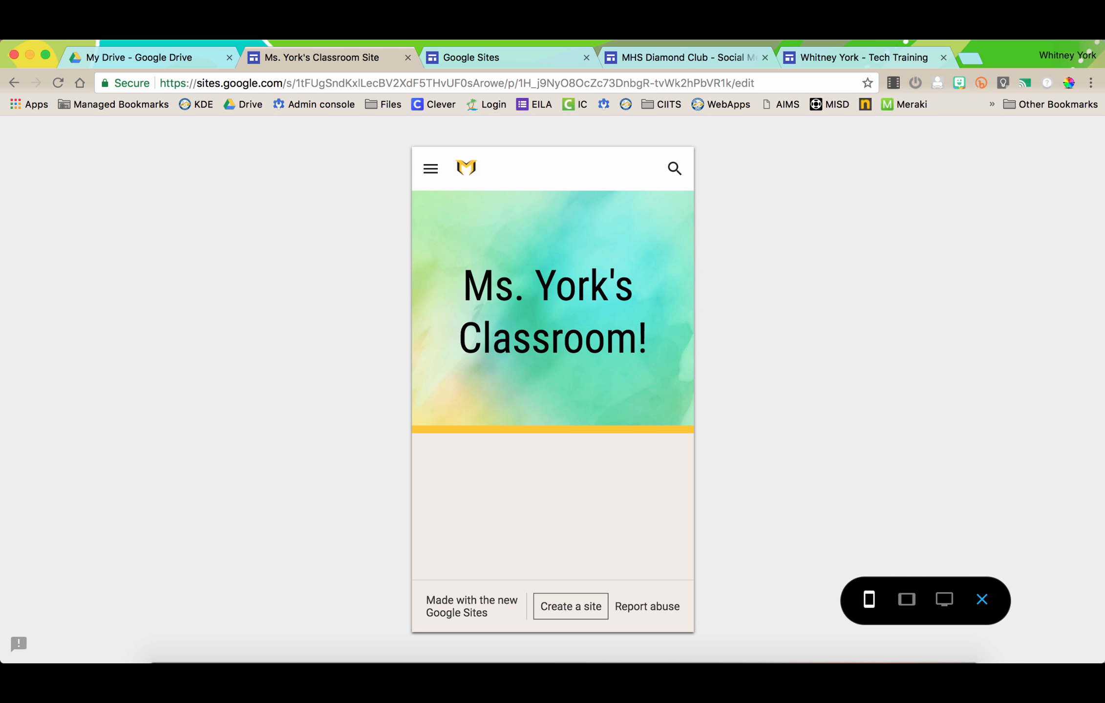
click(429, 169)
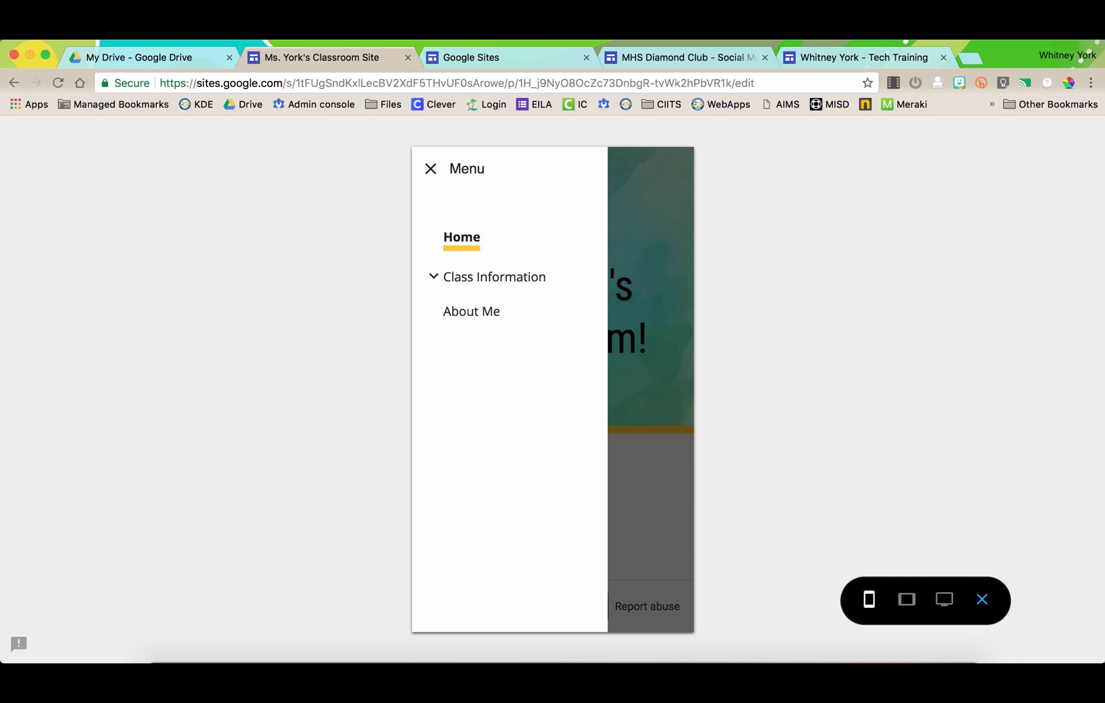
click(494, 277)
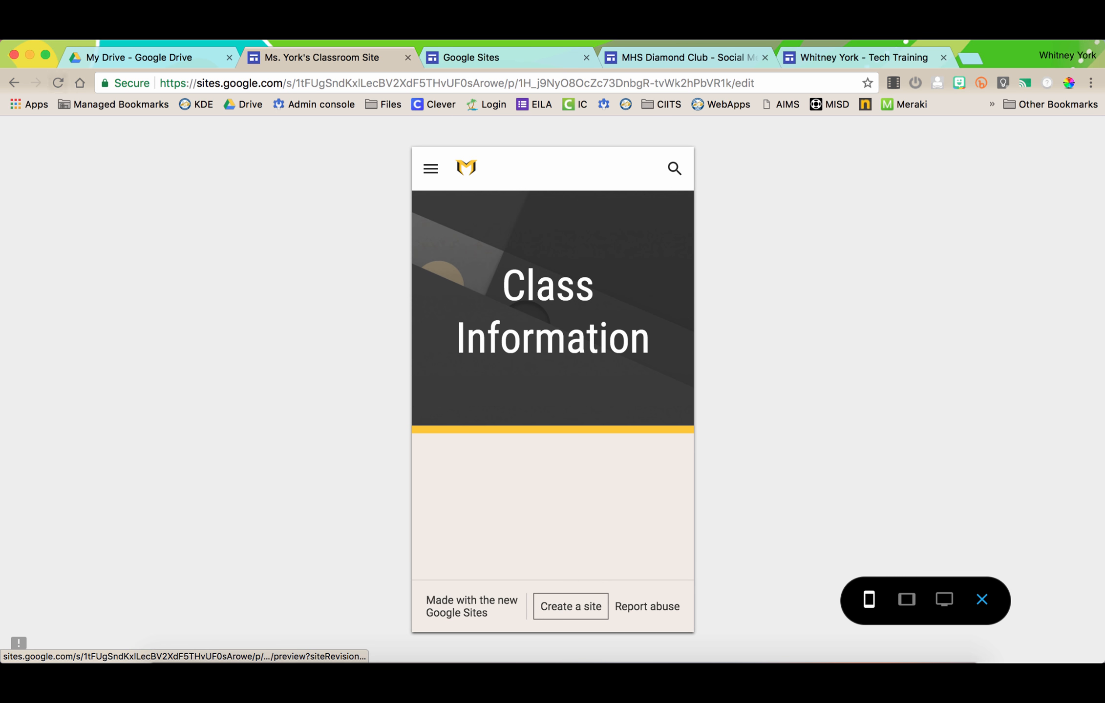
click(14, 82)
click(14, 82)
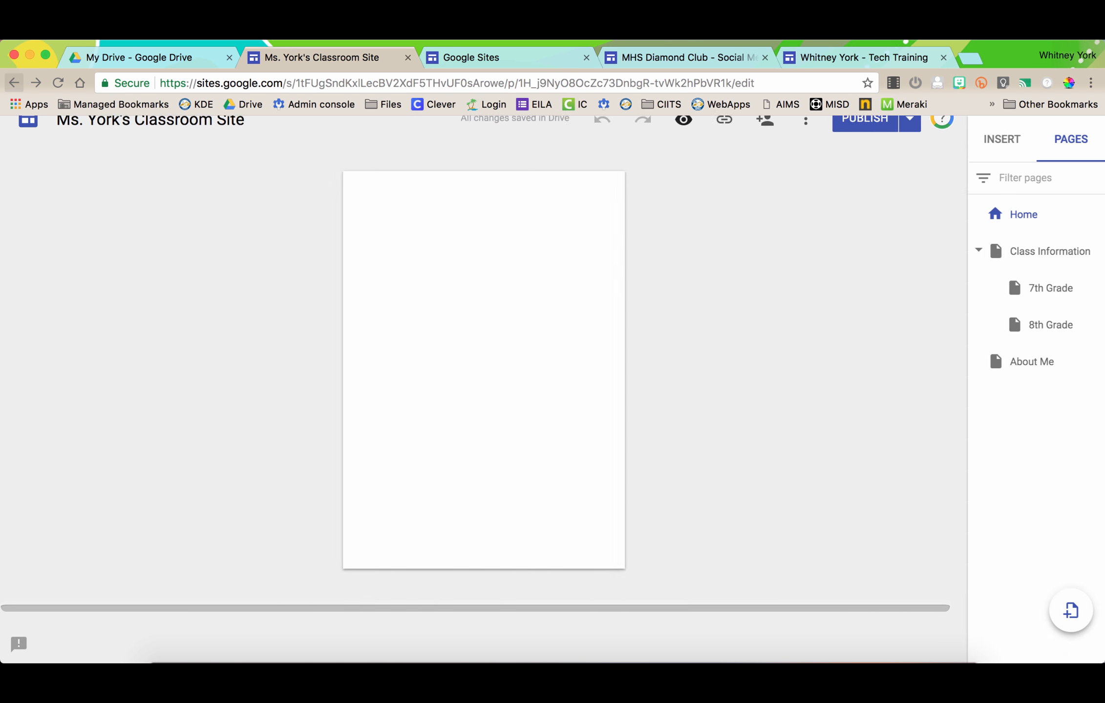
- From the 7th Grade page, view the published site in a new tab and select its URL
click(14, 82)
click(840, 138)
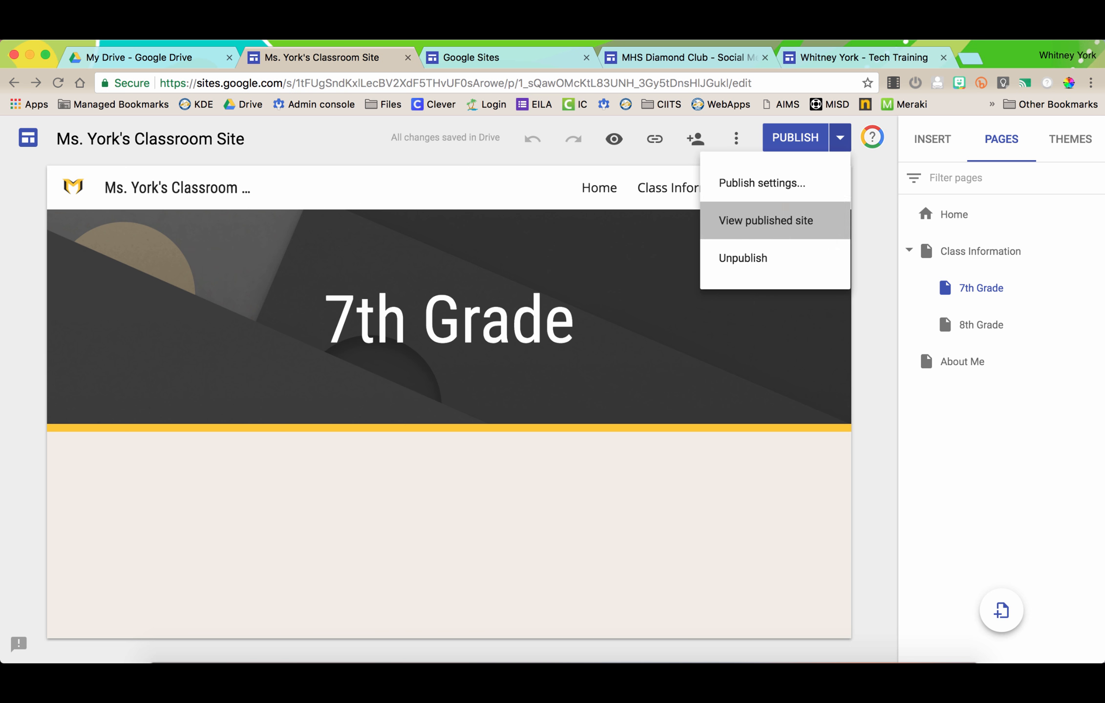
click(765, 221)
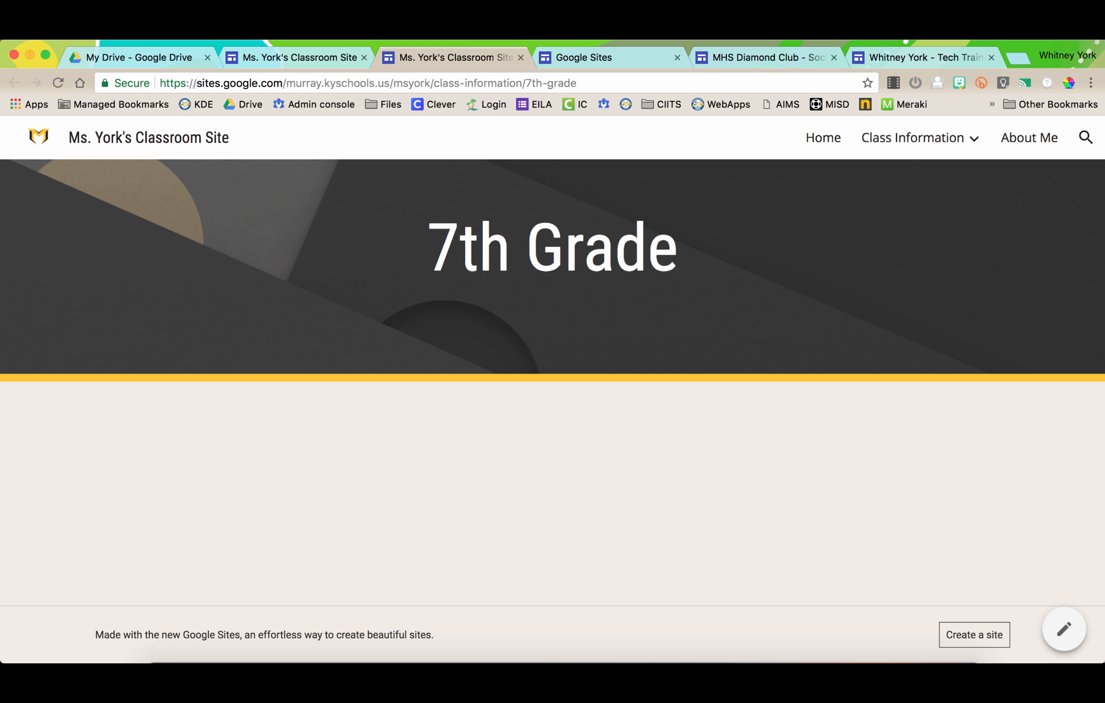
click(369, 83)
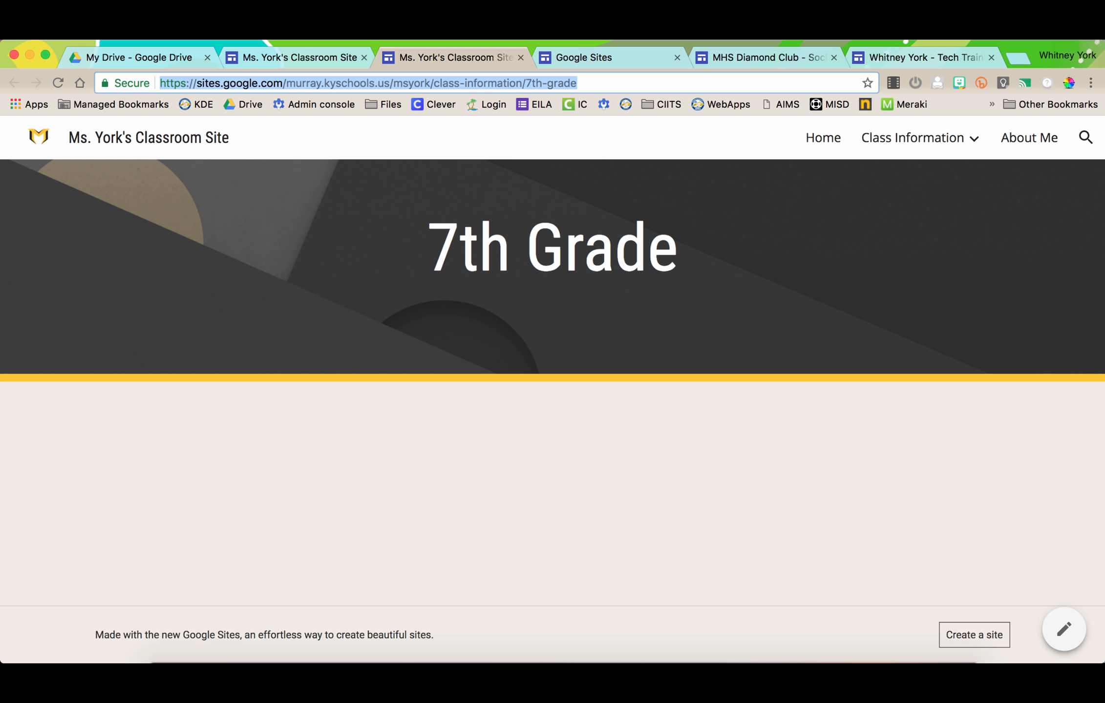
click(822, 137)
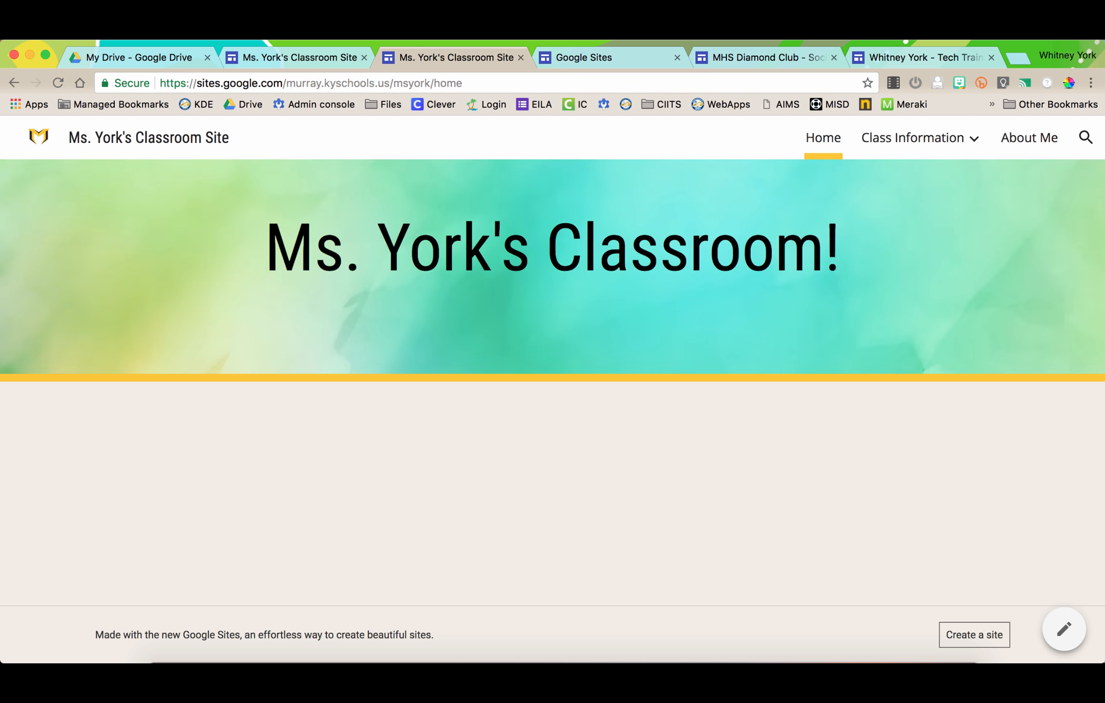
- Back in the editor, confirm in Publish settings that the web address is still msyork
click(281, 58)
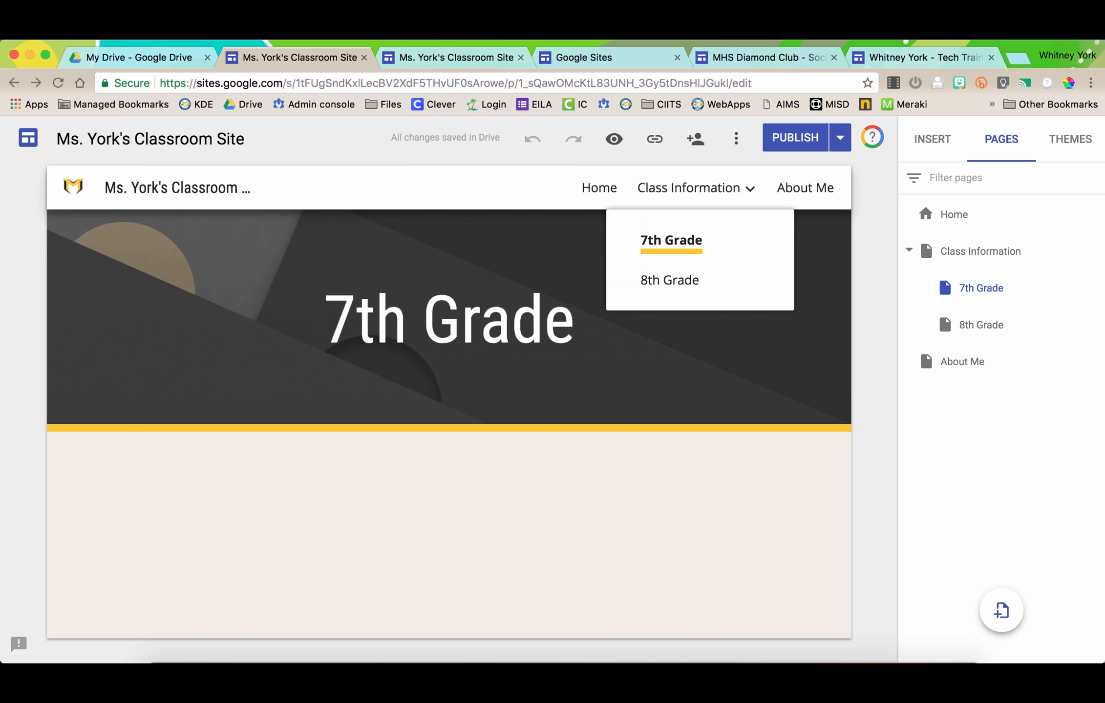
click(839, 137)
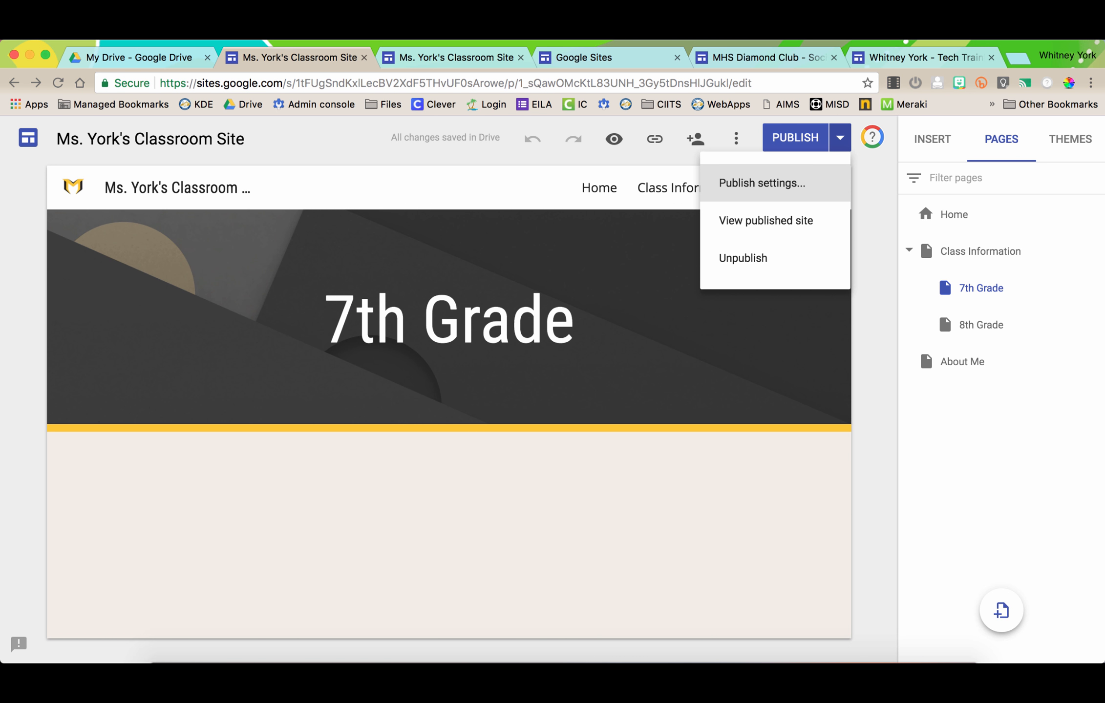
click(762, 183)
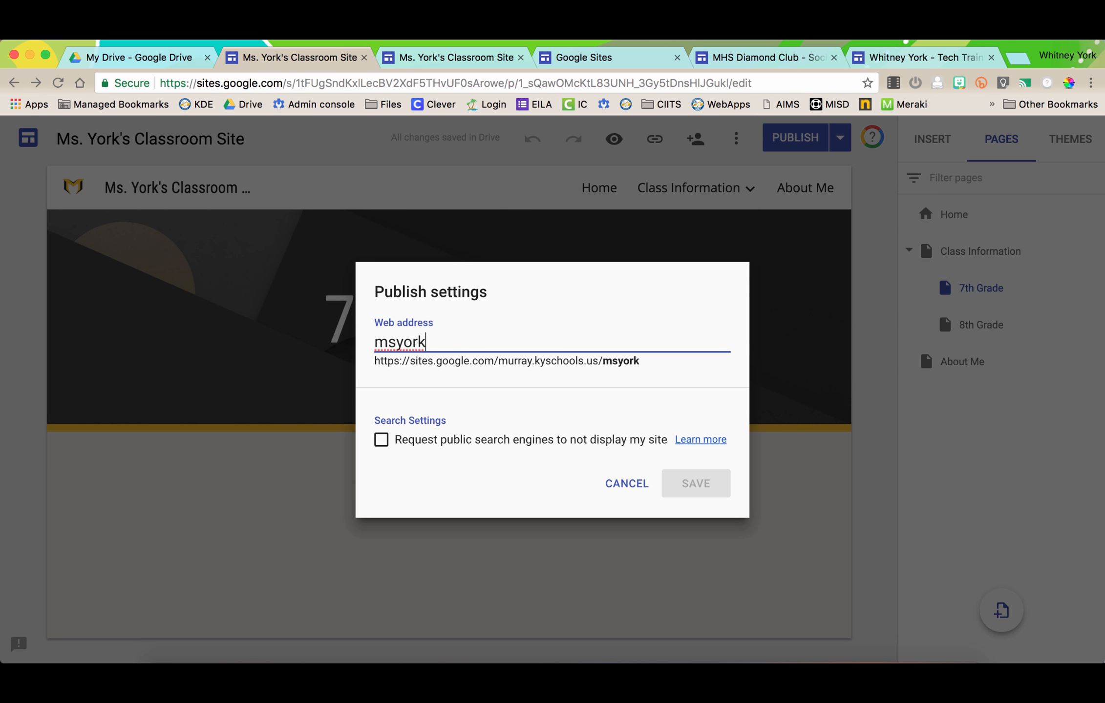
key(Escape)
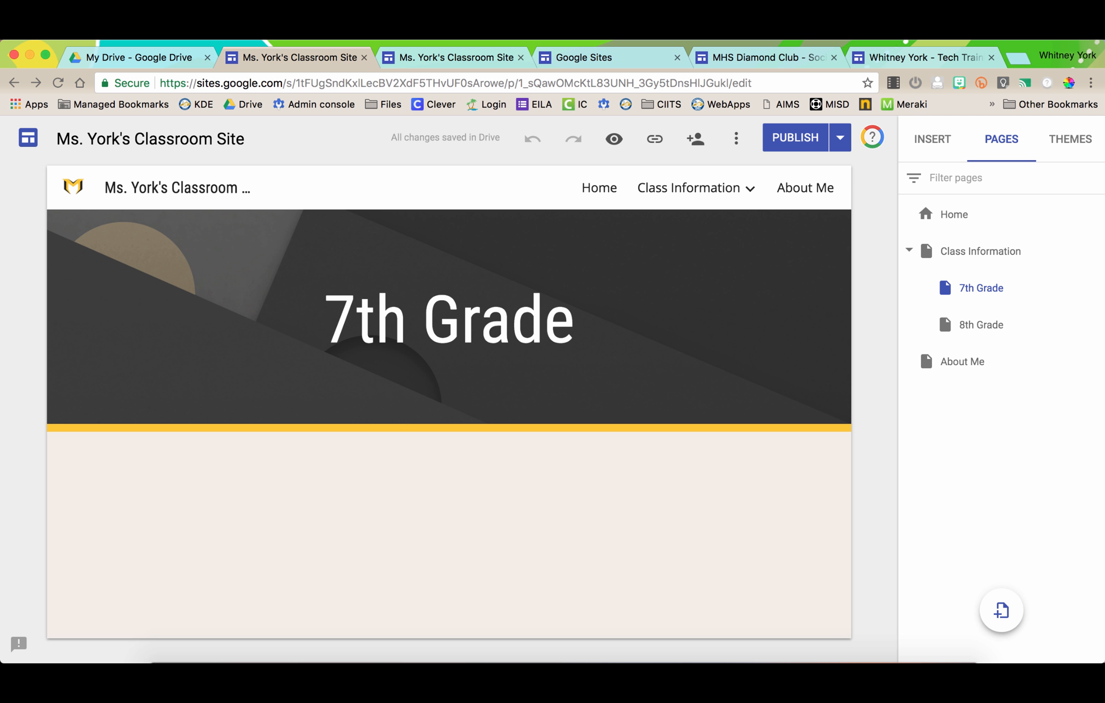
- Insert the first photosynthesis YouTube result, 'Photosynthesis: Crash Course Biology #8'
click(932, 139)
click(966, 495)
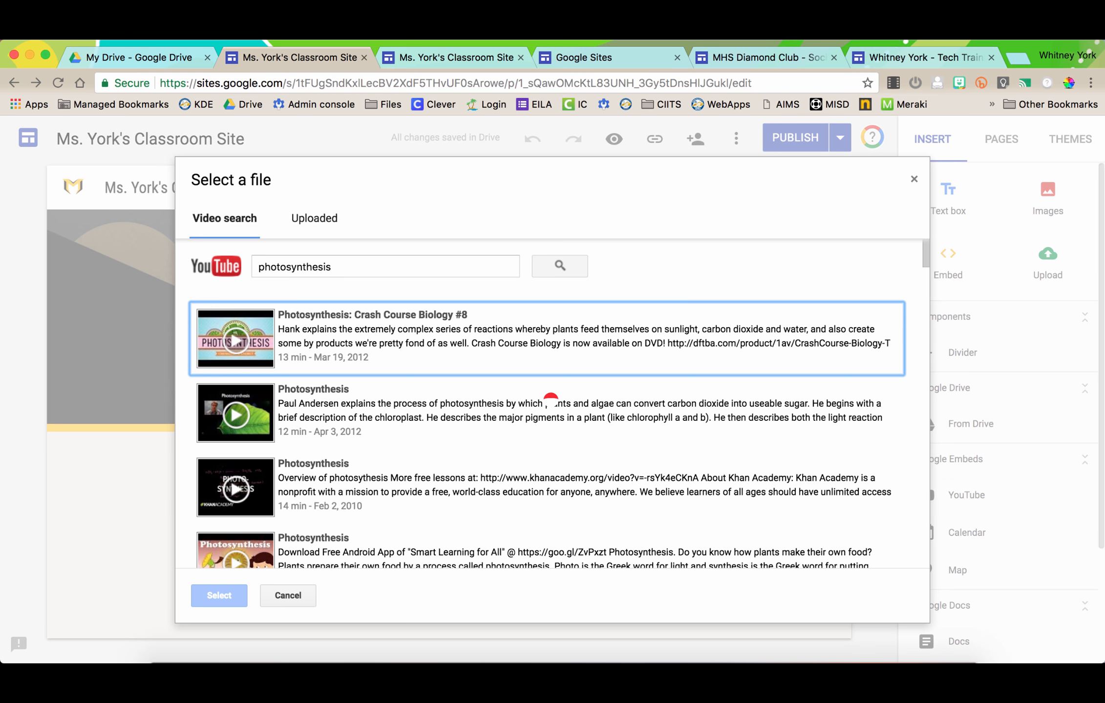
click(544, 362)
click(217, 594)
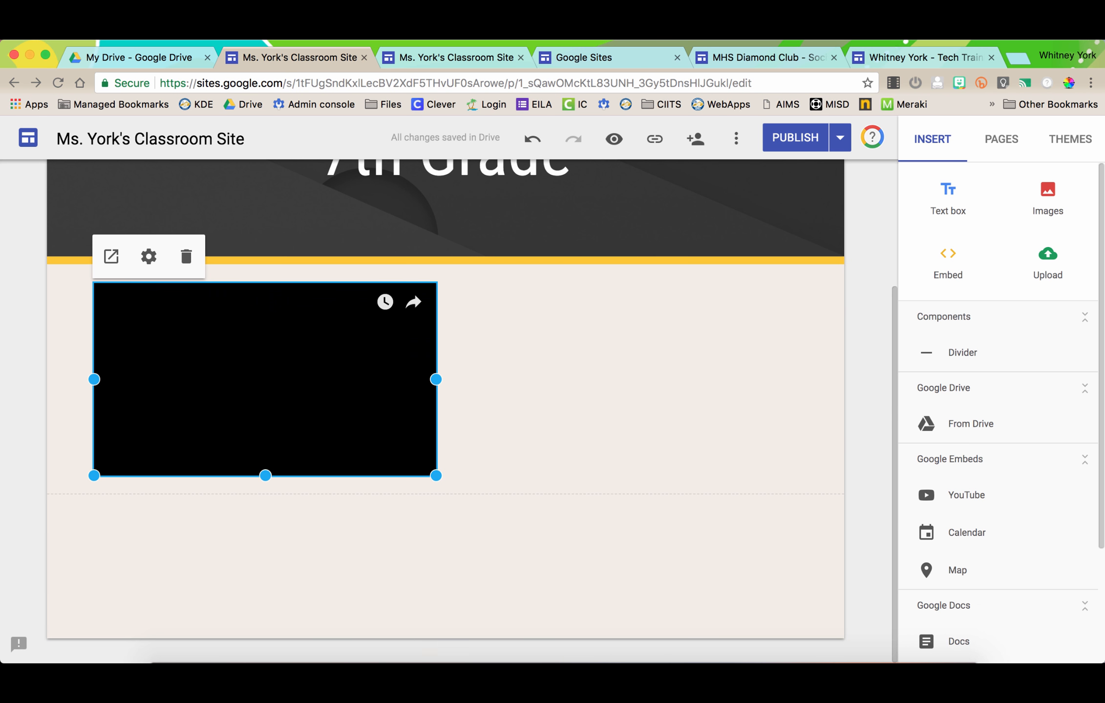
- Add a text box below the video reading 'Photosynthesis'
click(947, 198)
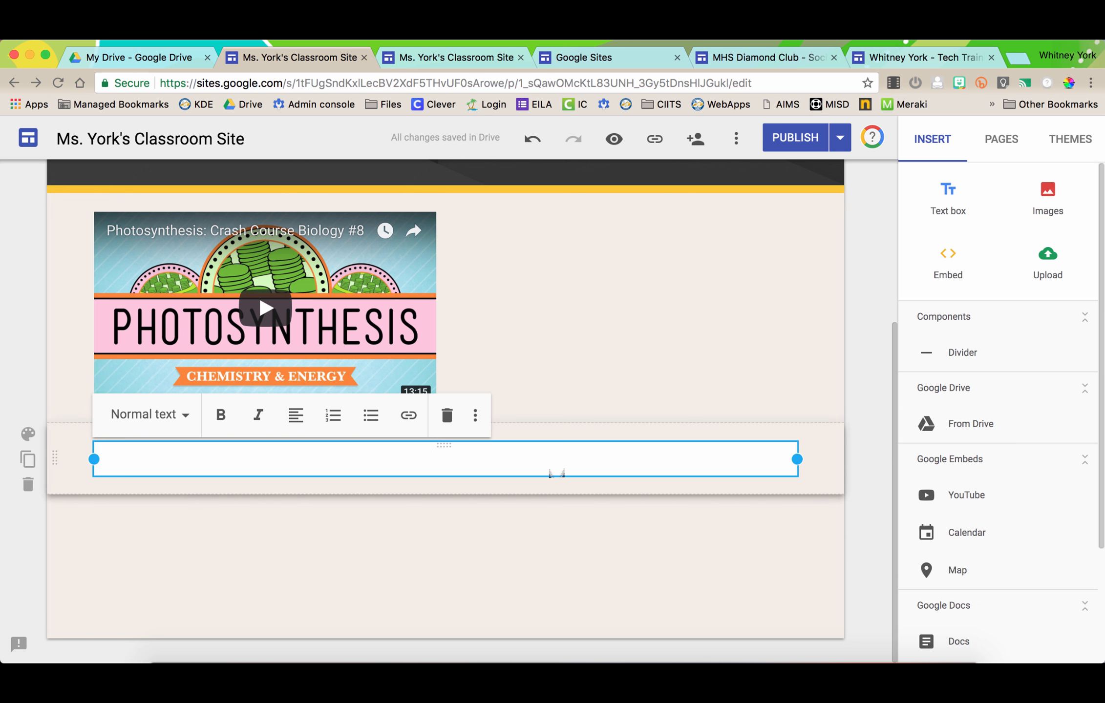
text(Photo)
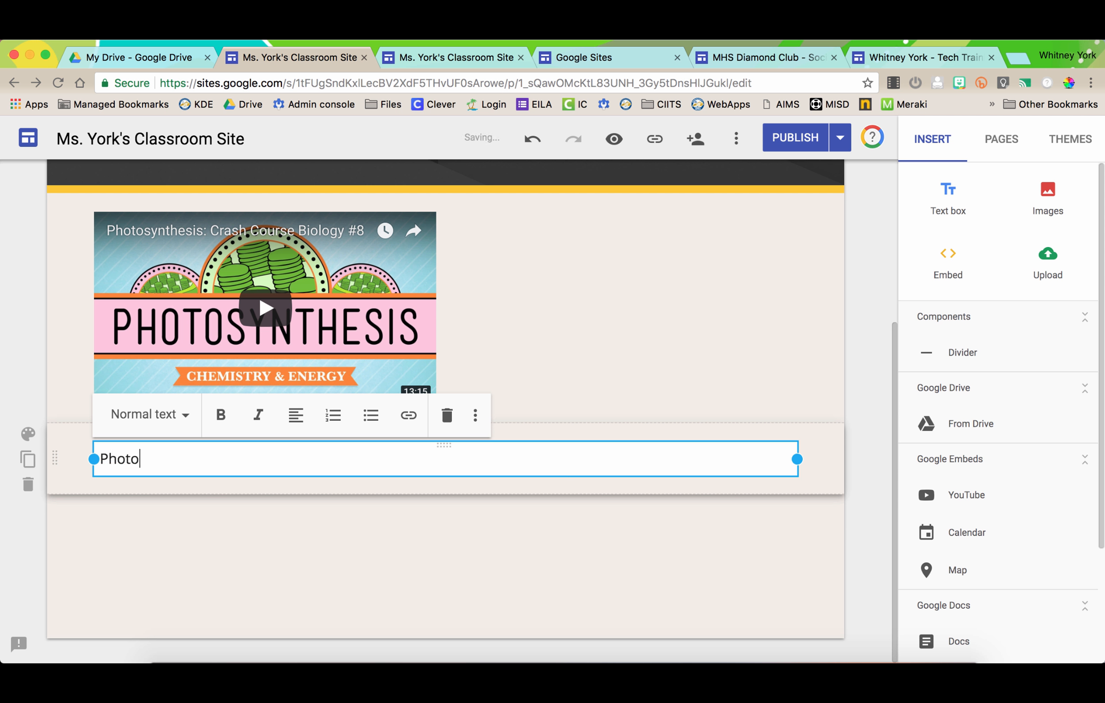
text(synthesis)
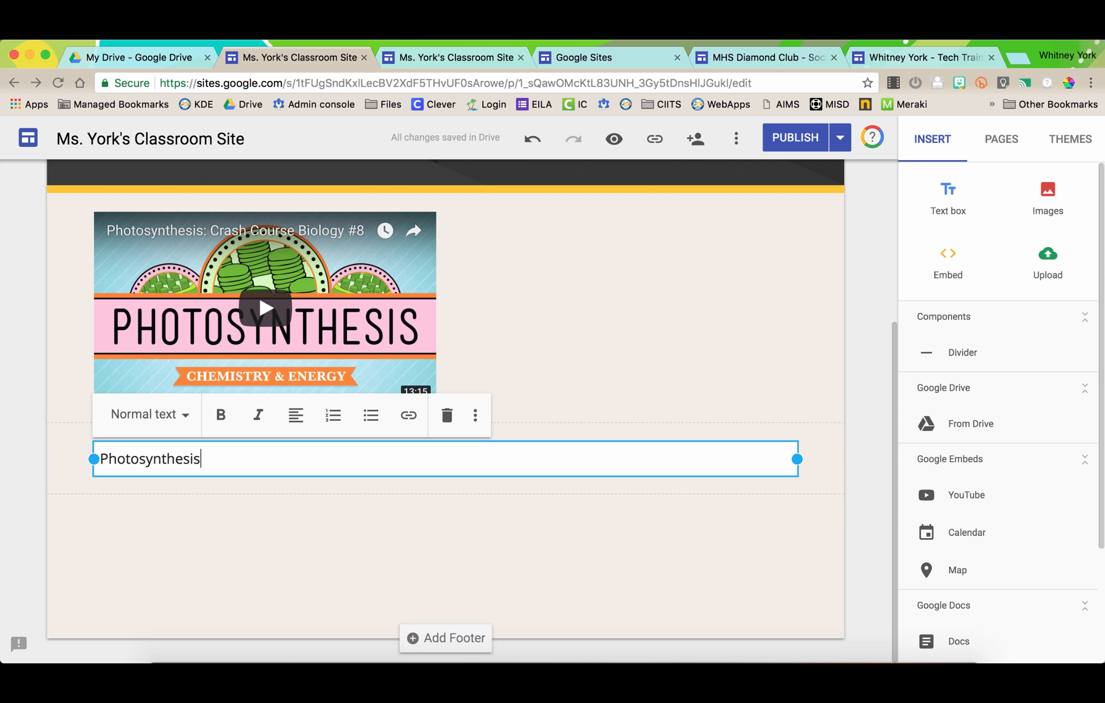
click(586, 557)
scroll(586, 556, up, 4)
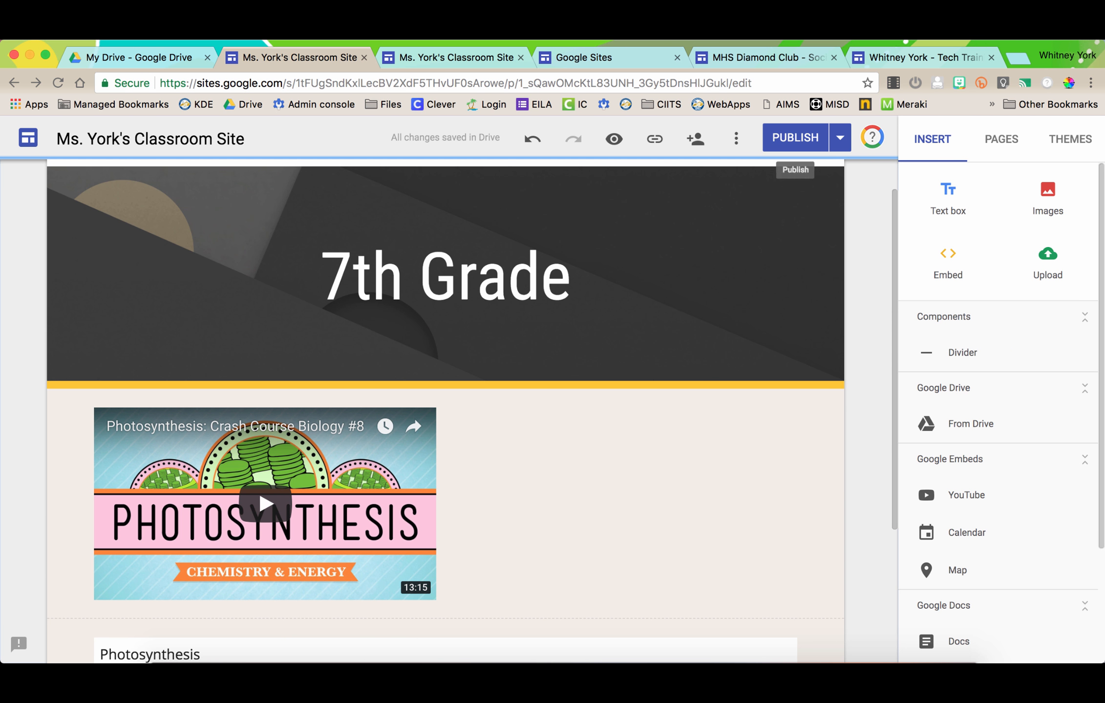
- Publish the latest changes and reload the live 7th Grade page to confirm the video appears
click(839, 137)
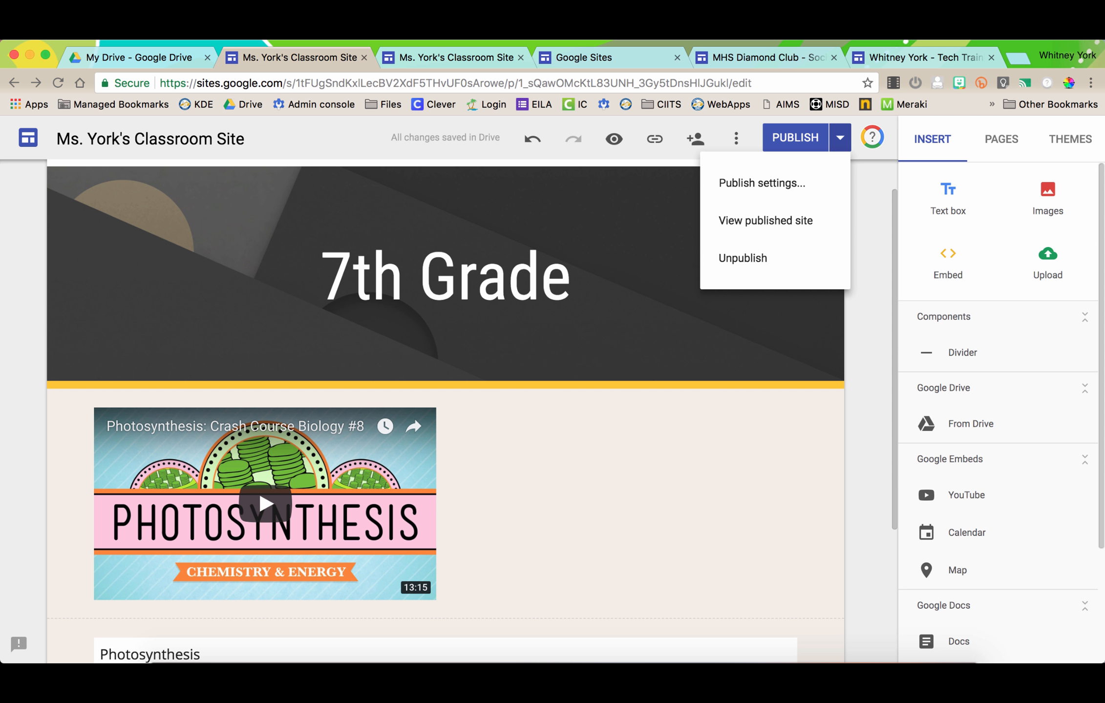
click(765, 220)
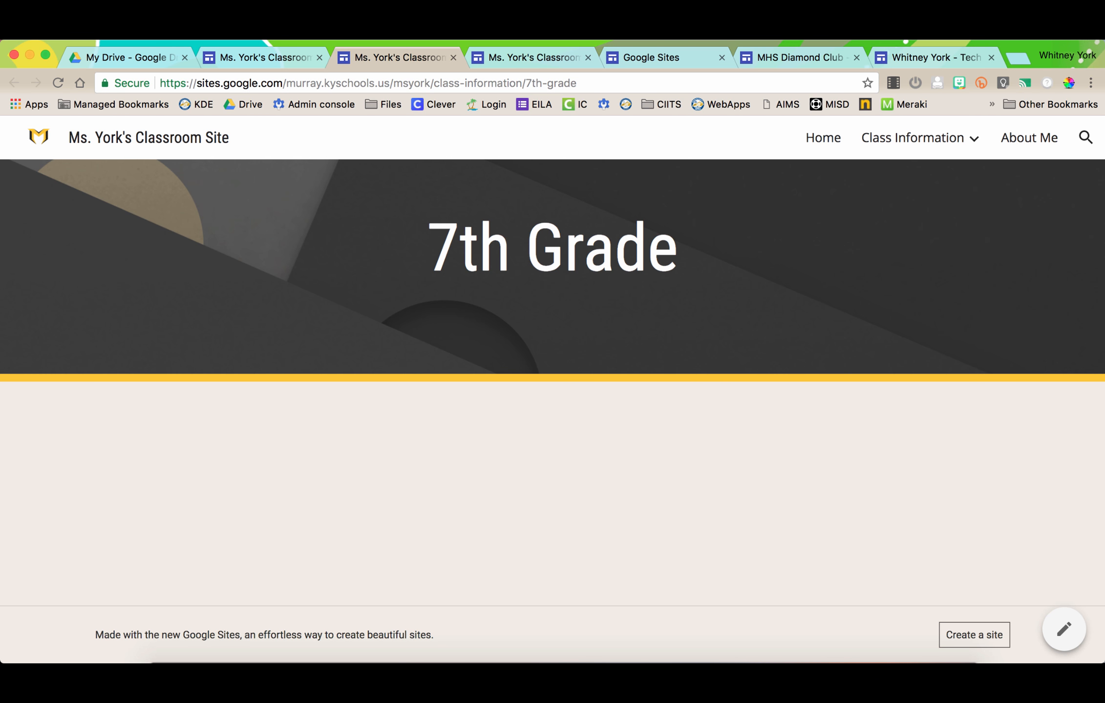
click(264, 57)
click(795, 138)
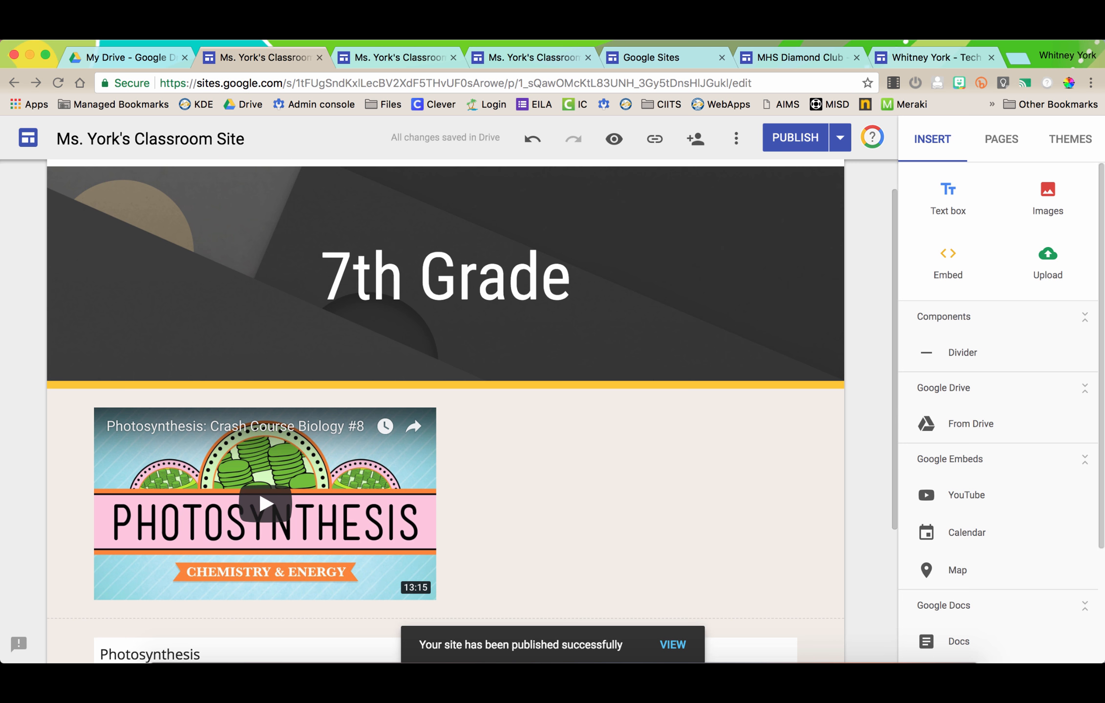
key(ctrl+Tab)
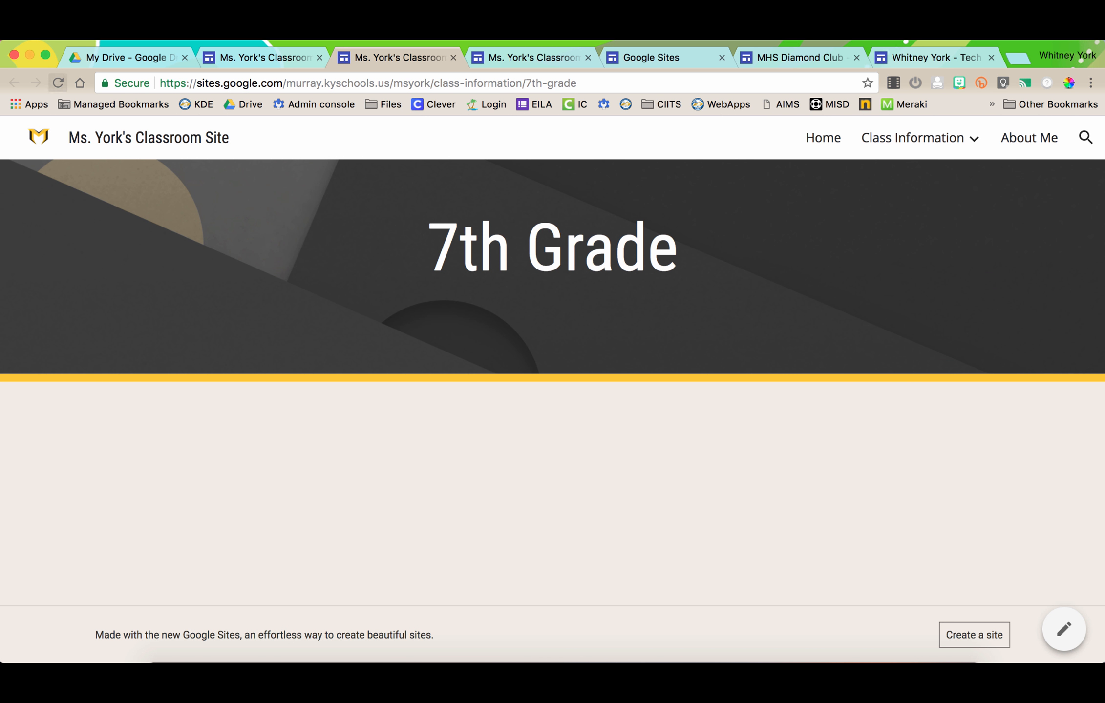
key(super+r)
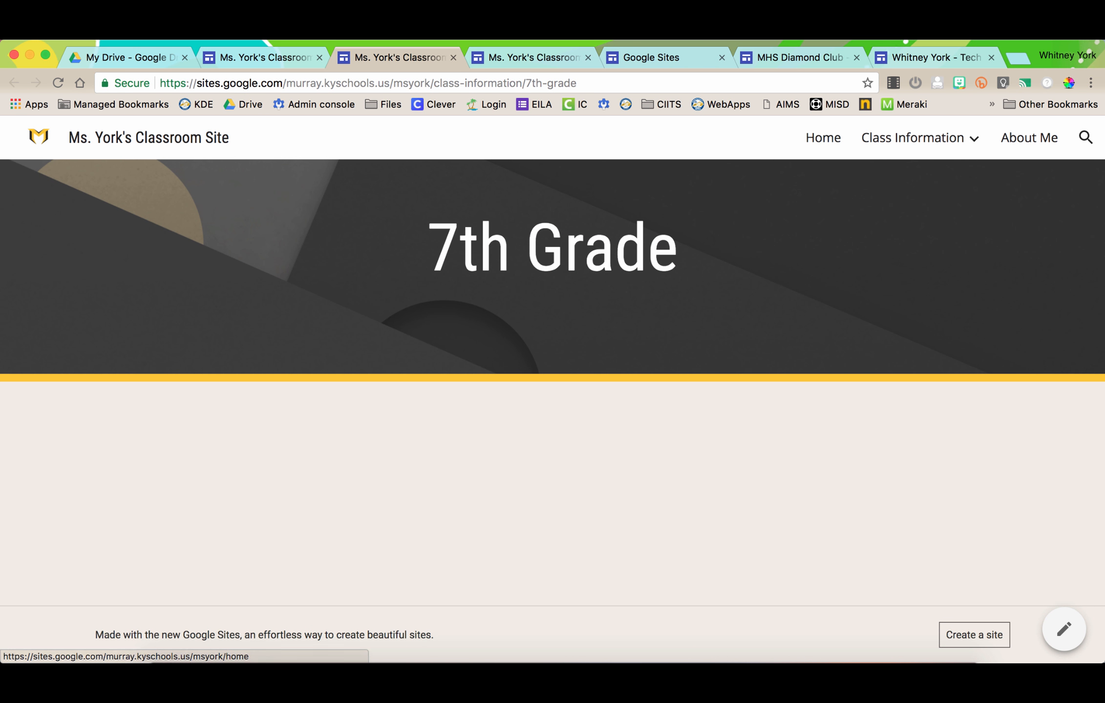
click(57, 83)
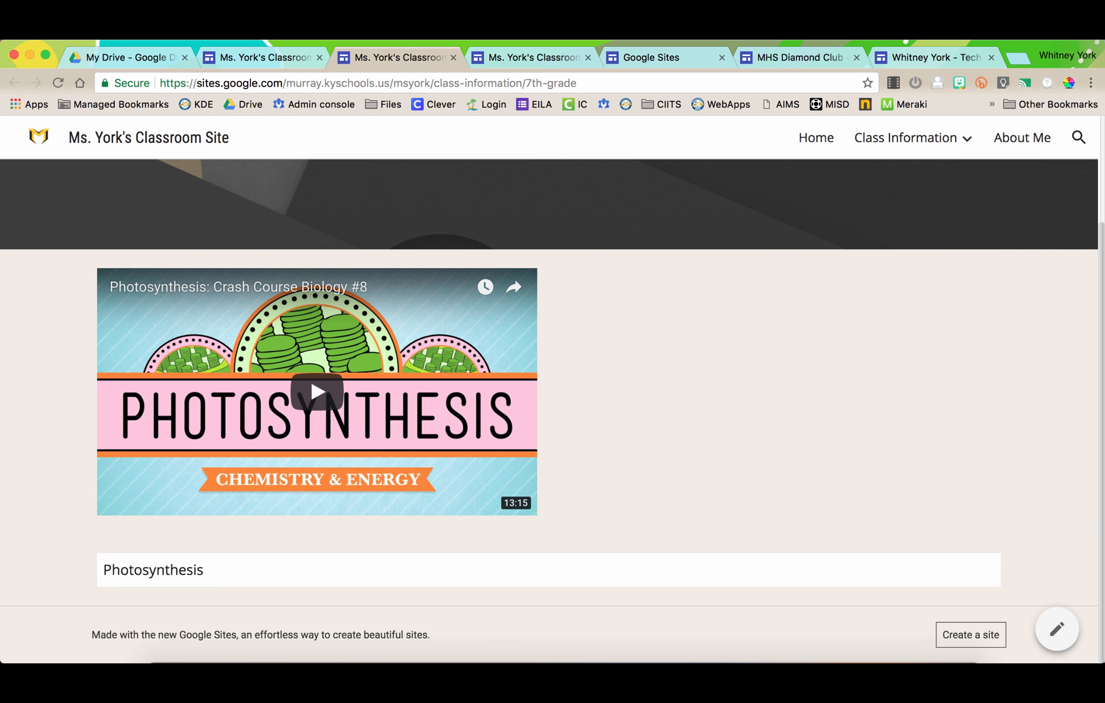
click(266, 57)
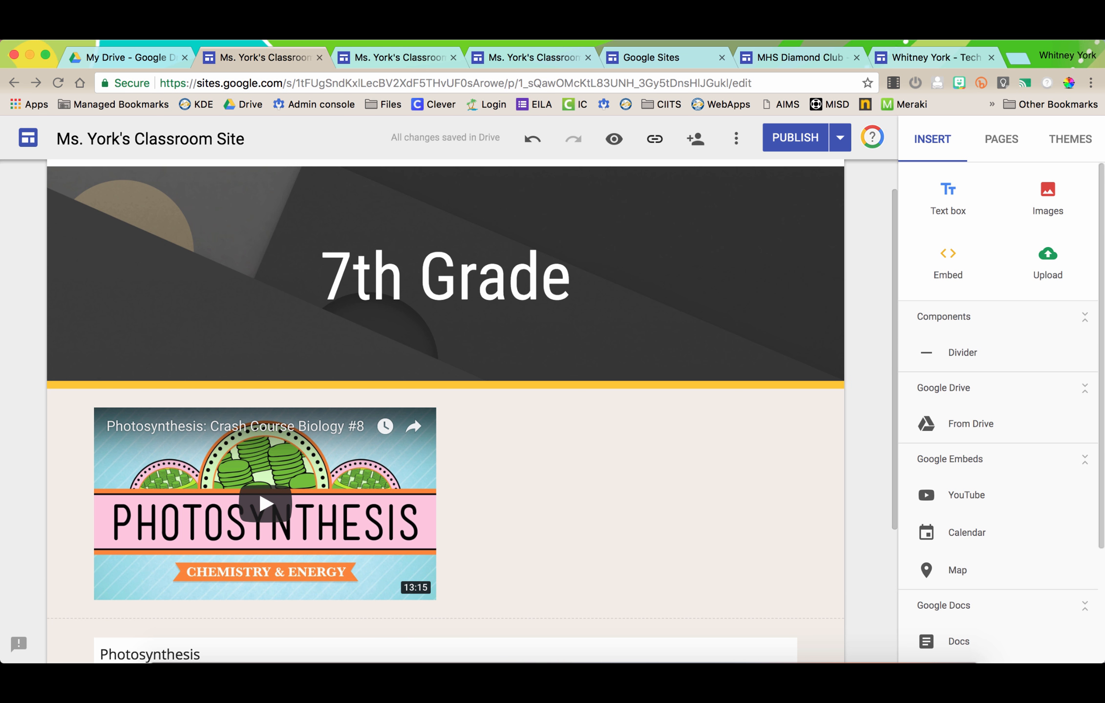
- Copy the 7th Grade page's published link and paste it into the address bar to check it
click(655, 139)
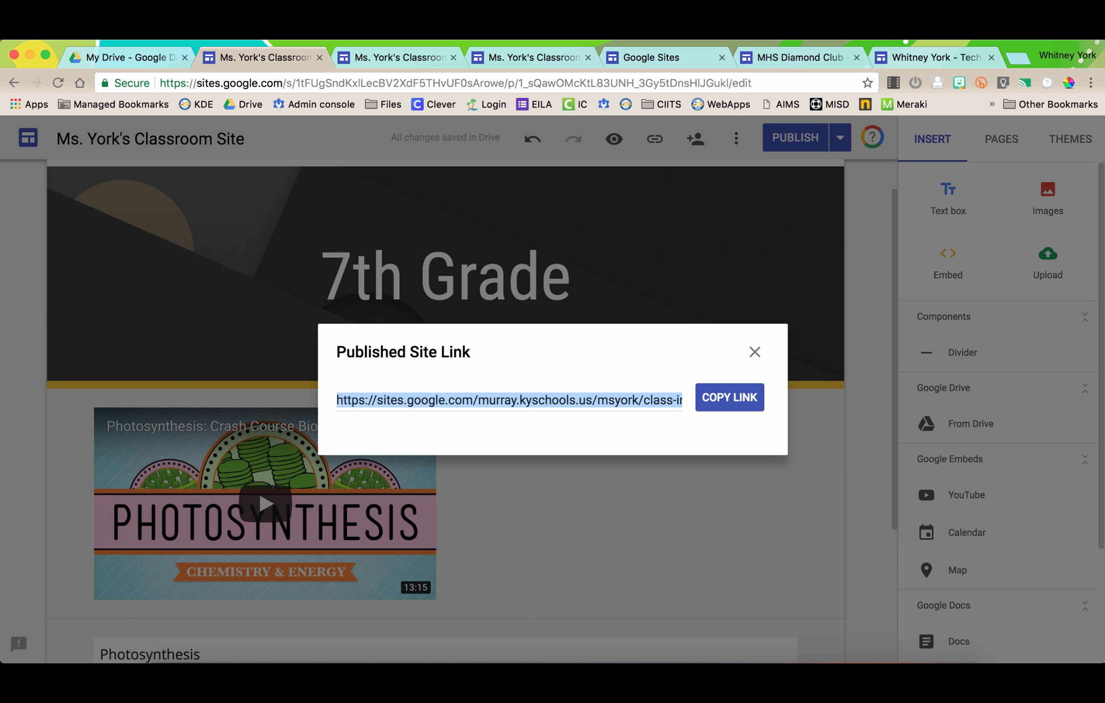
click(729, 397)
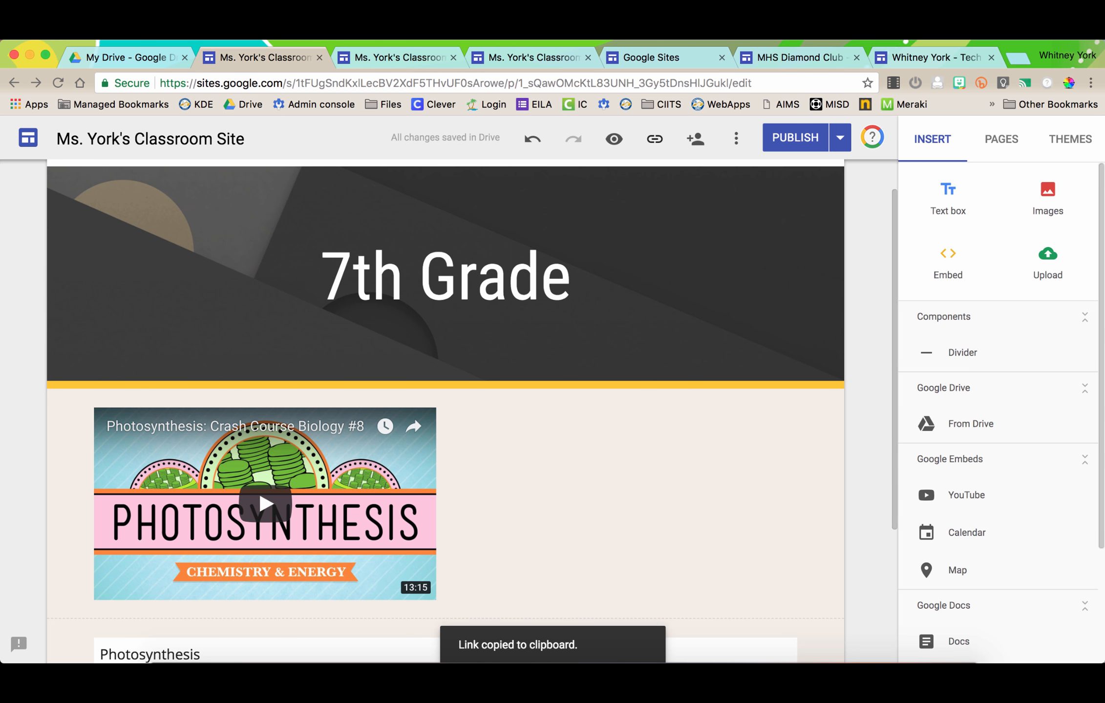
key(super+l)
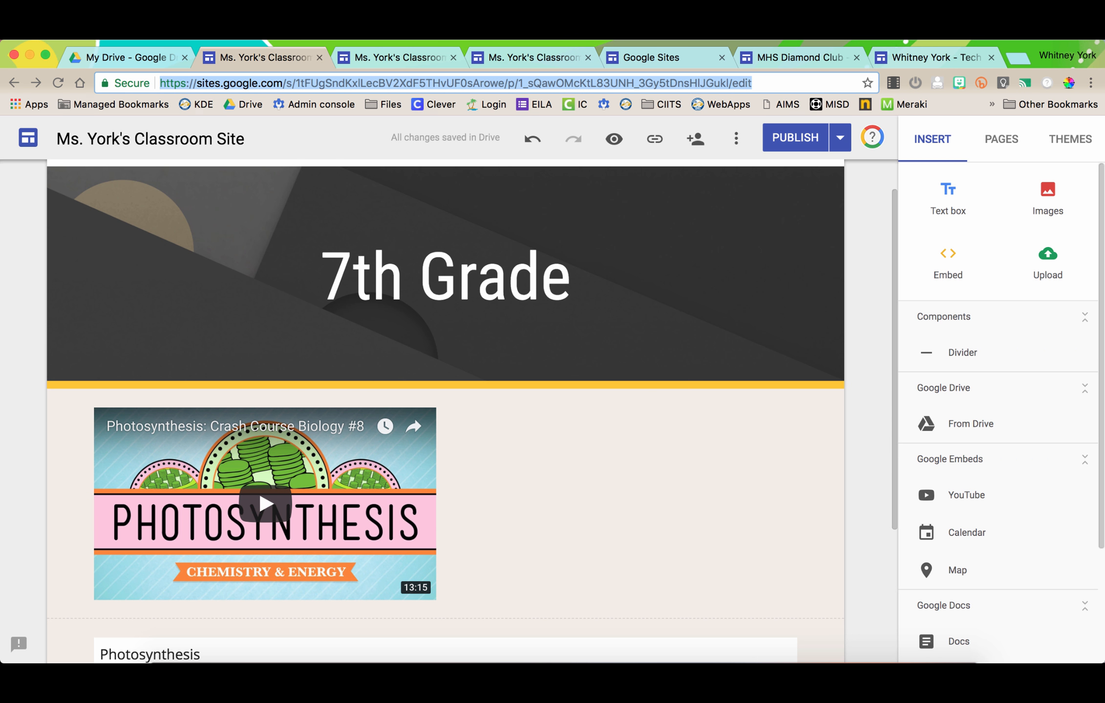
key(super+v)
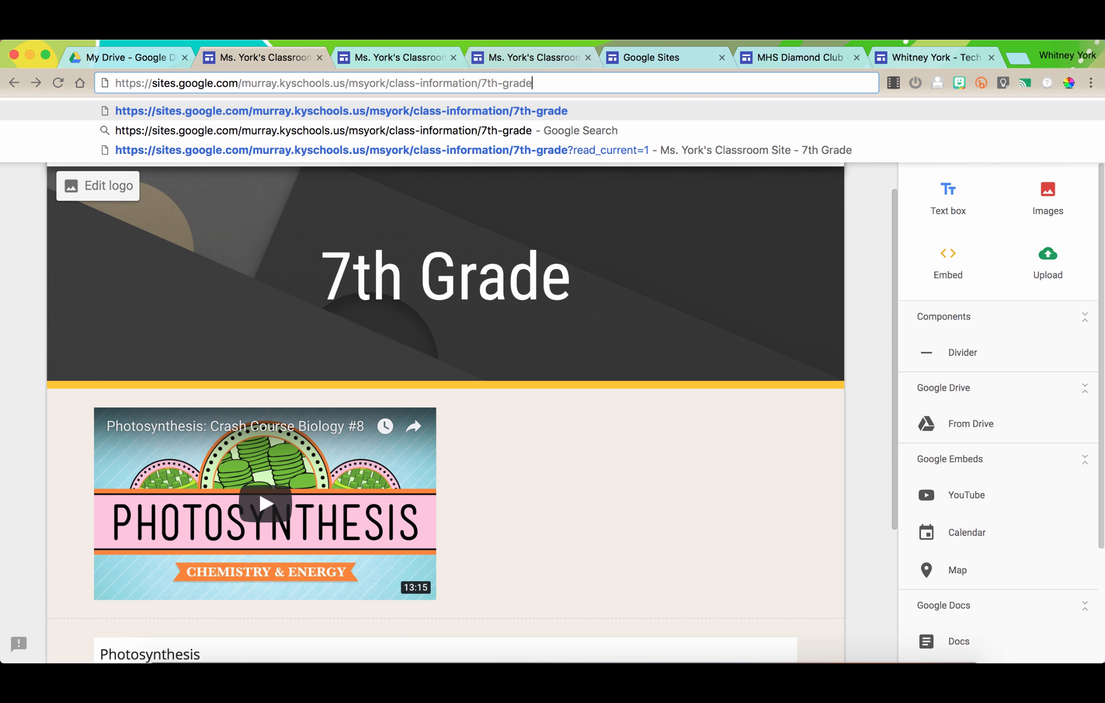
key(Escape)
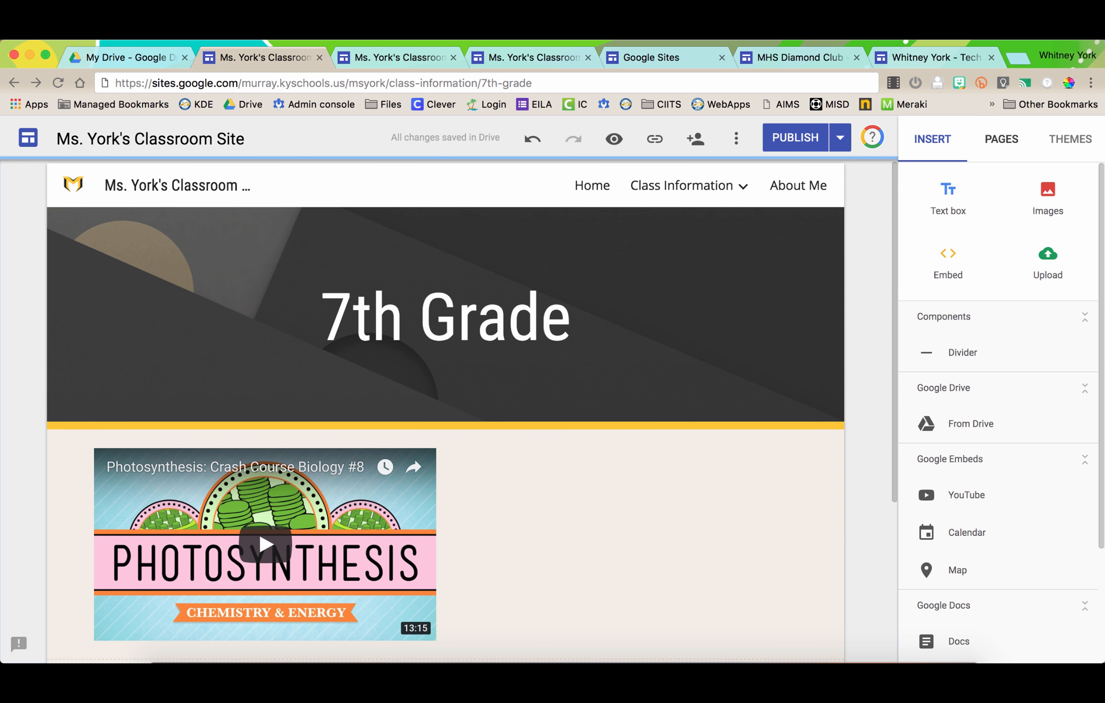
click(1001, 138)
- Switch to the Home page and copy its published link
click(953, 214)
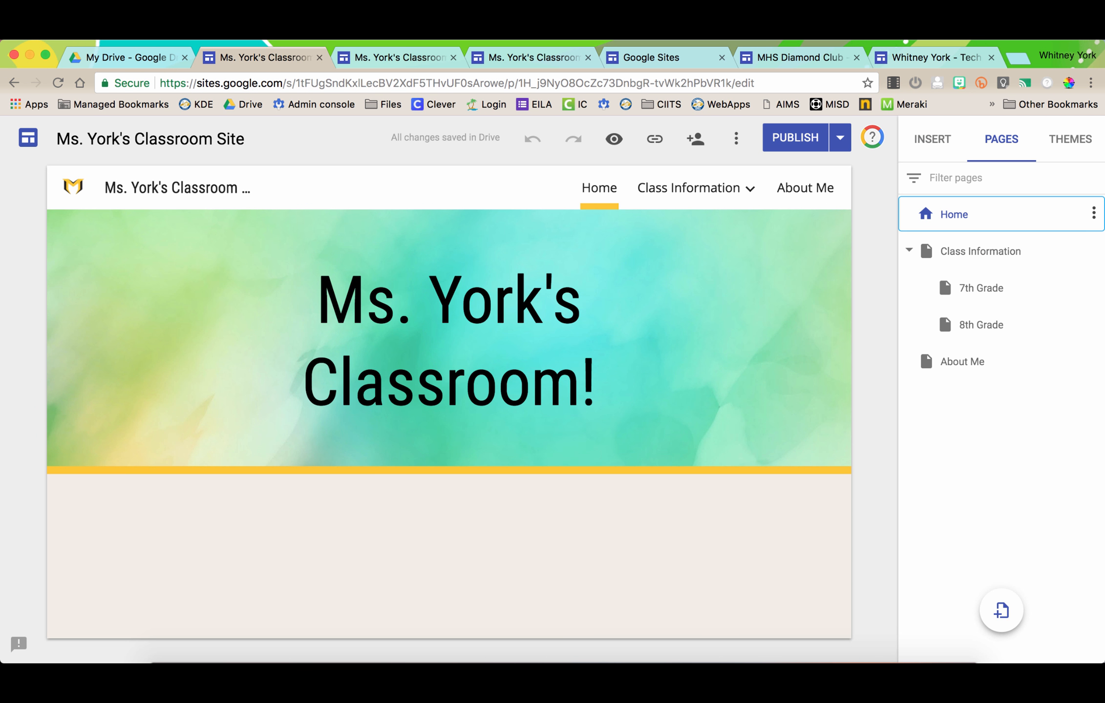
mouse_move(695, 188)
click(654, 138)
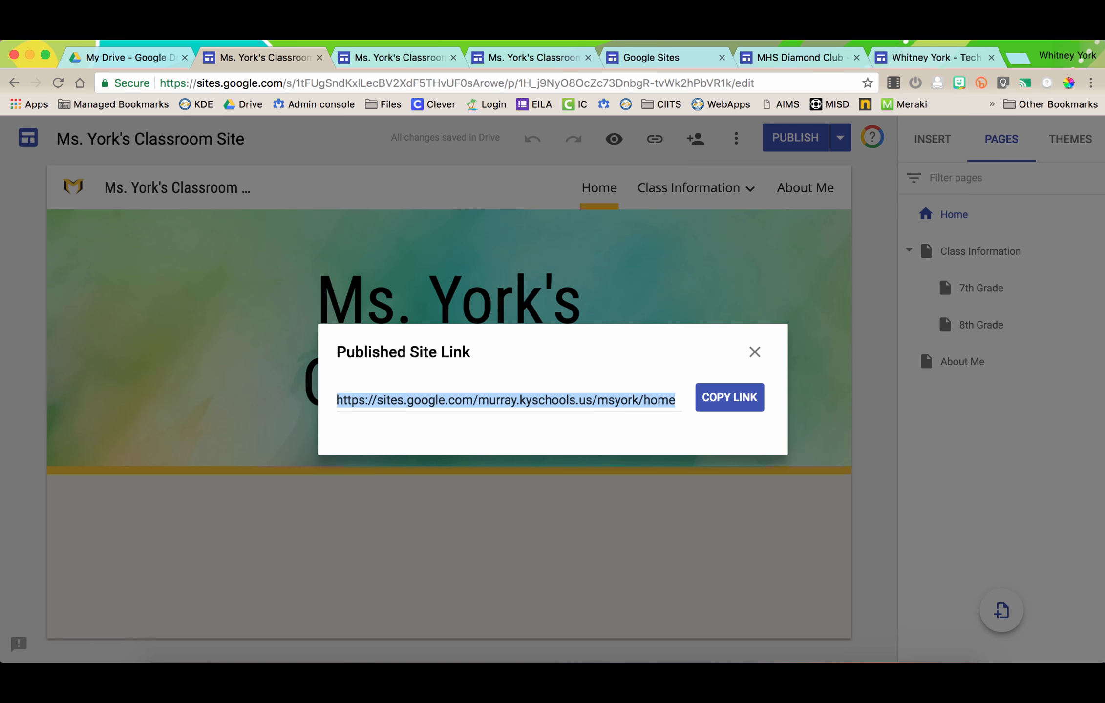
click(729, 397)
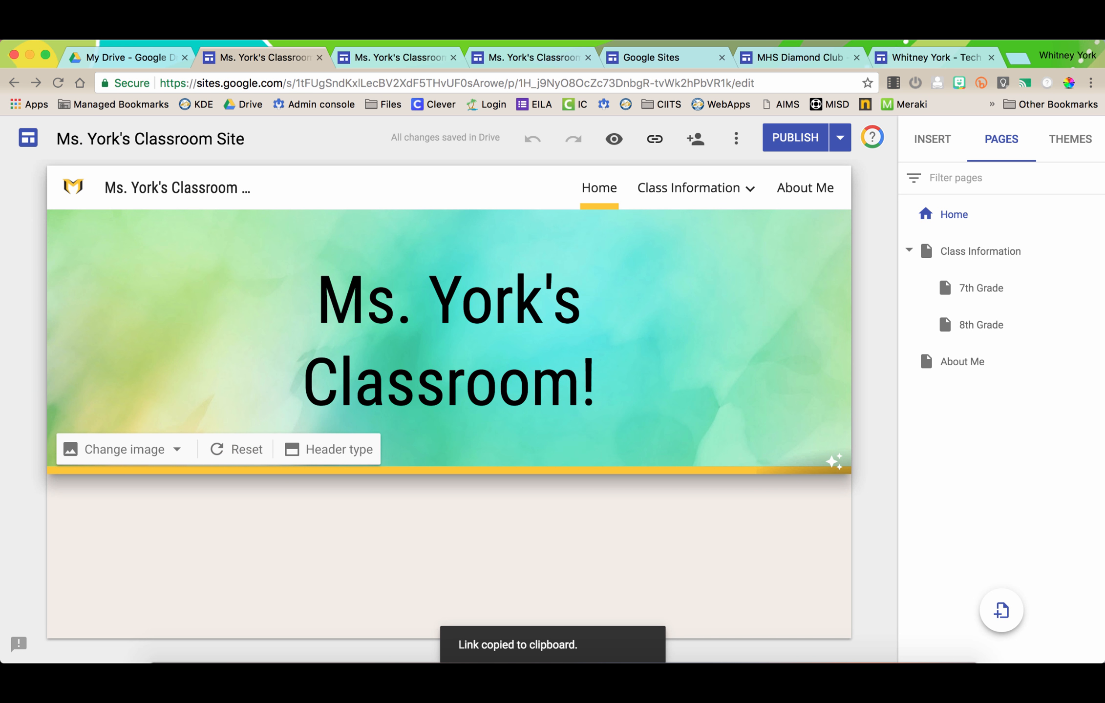